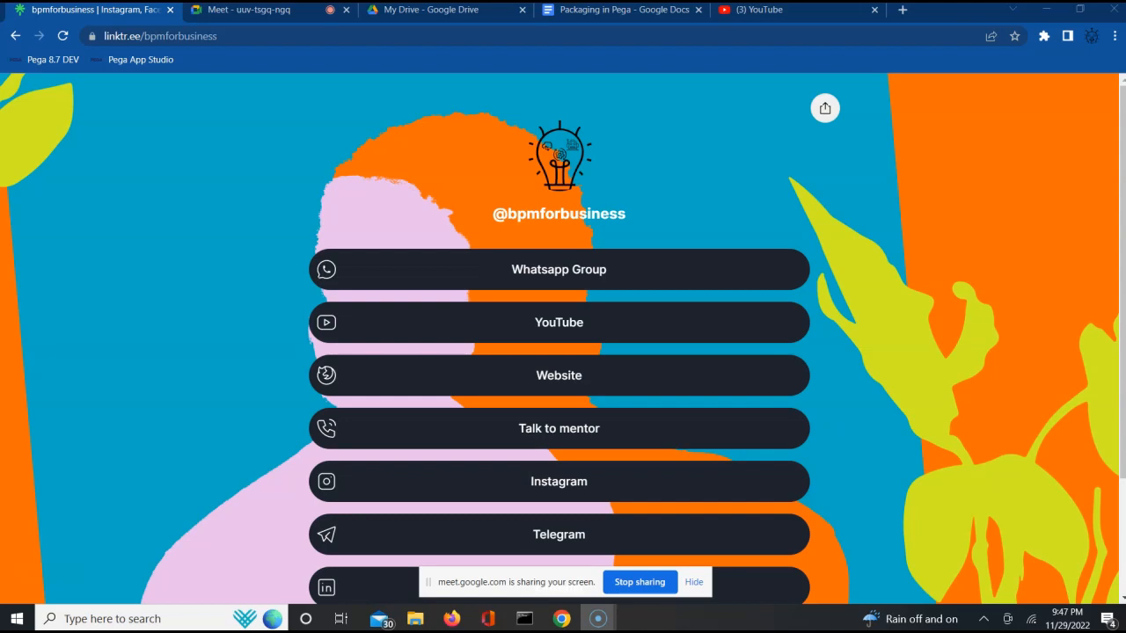
- Create a new blank document from the Packaging in Pega document
left_click(585, 20)
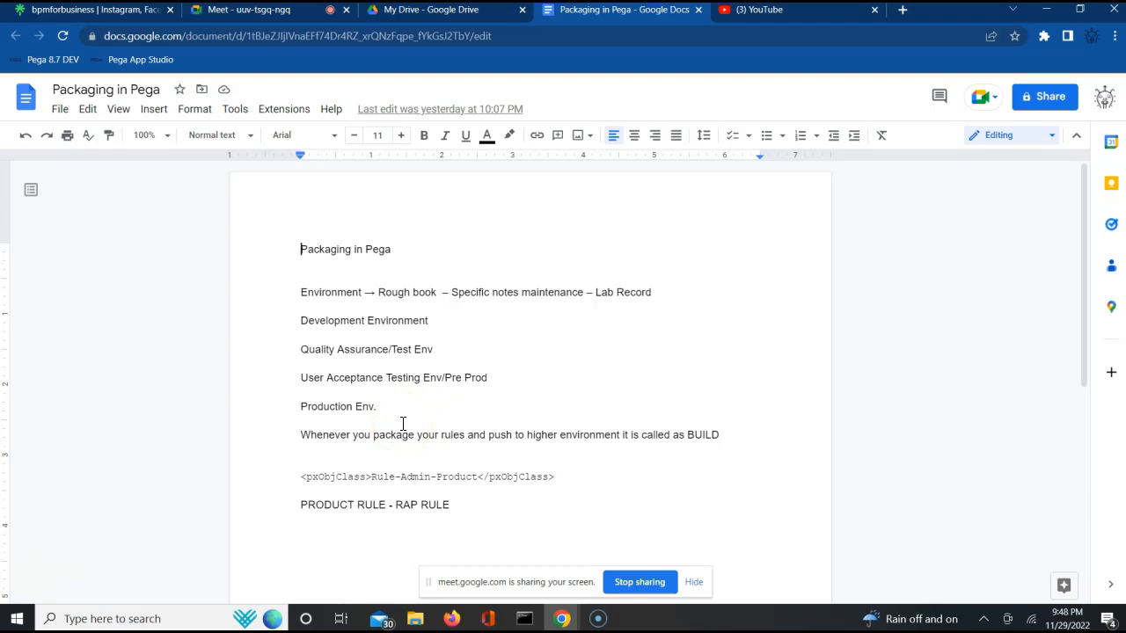
left_click(382, 476)
double_click(381, 476)
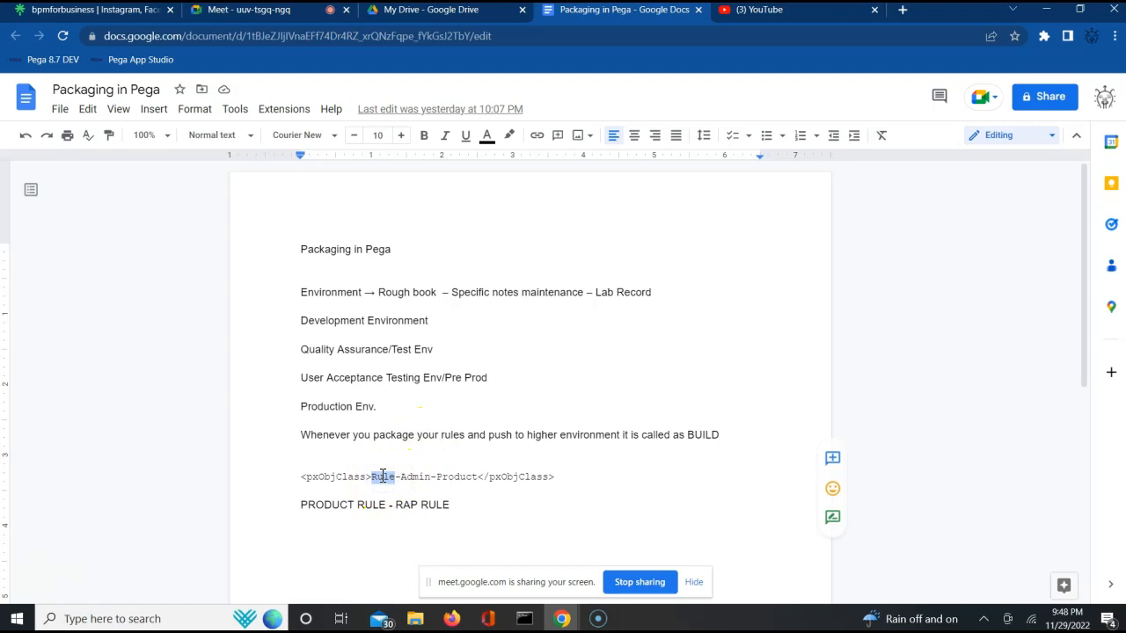
left_click(58, 110)
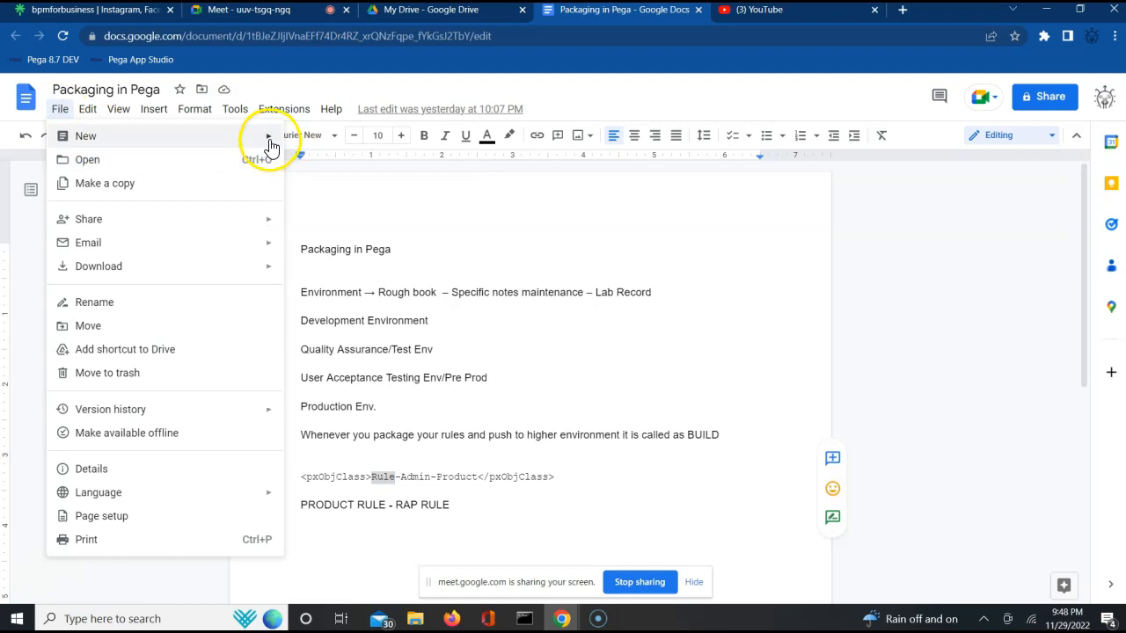
mouse_move(255, 137)
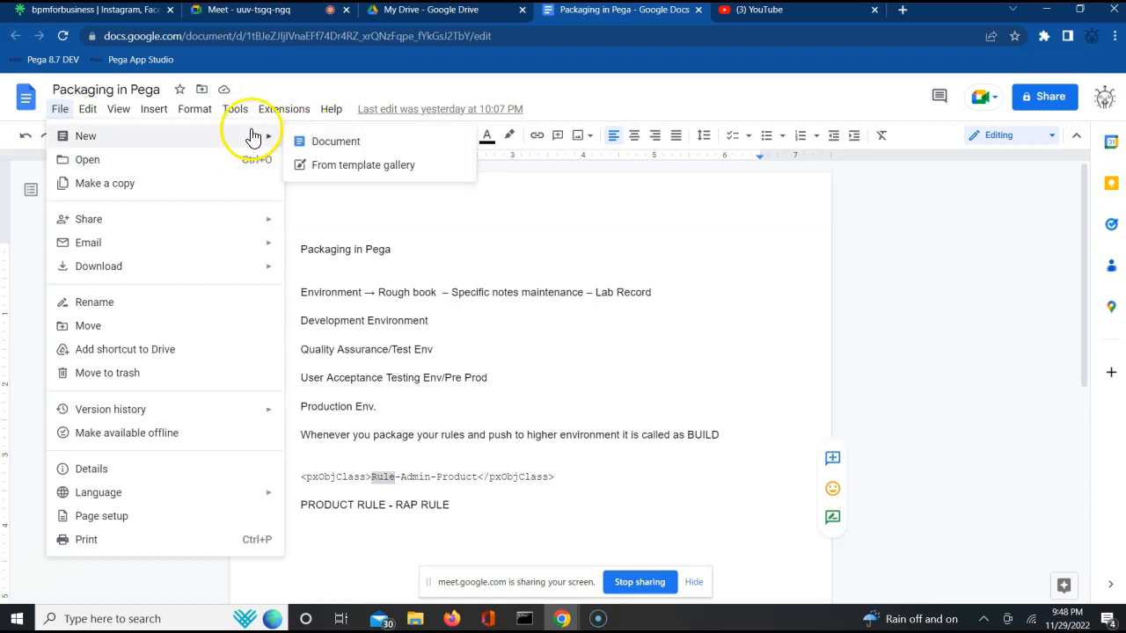
left_click(340, 144)
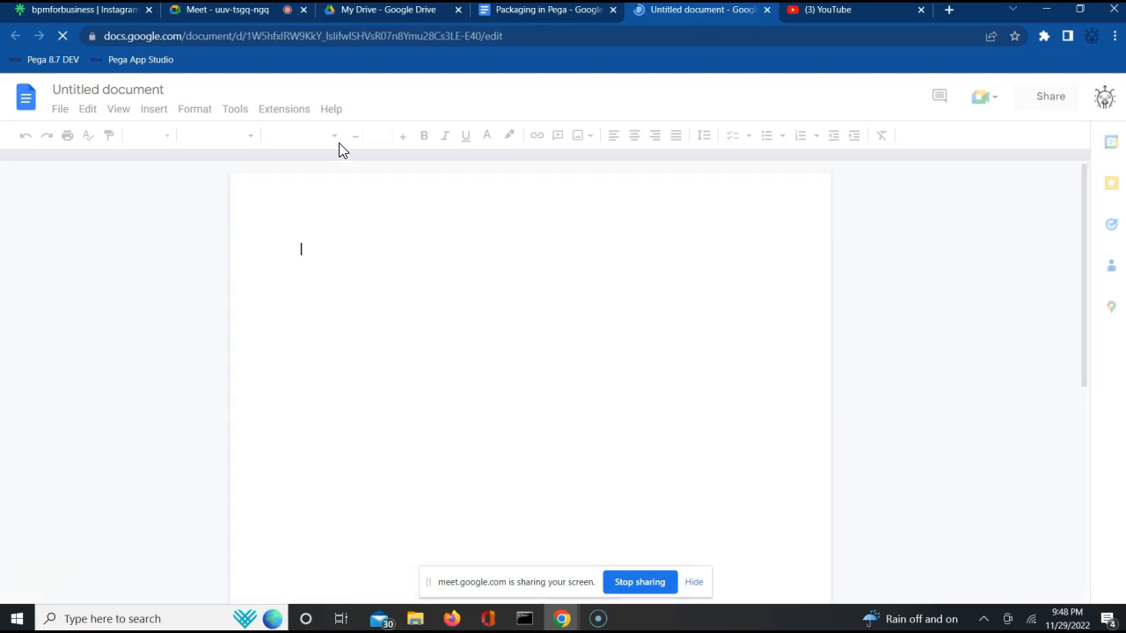
- Write the title 'Rulesets in Pega' in the new document and start a new paragraph below it
type("Rules")
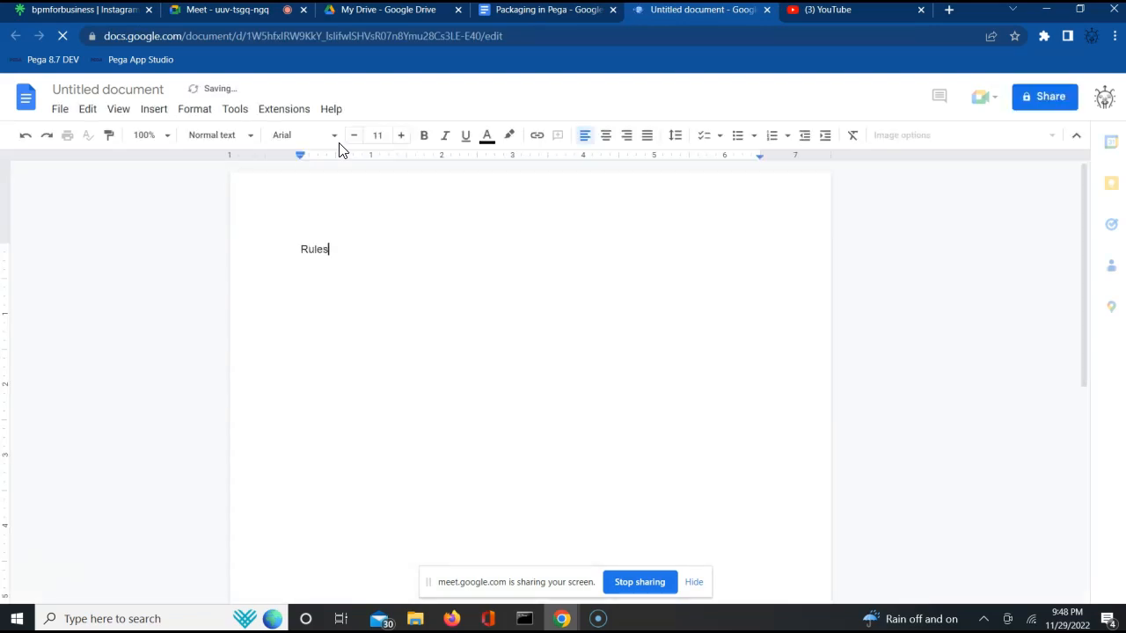
type("ets in Pega")
key("Return")
key("Return")
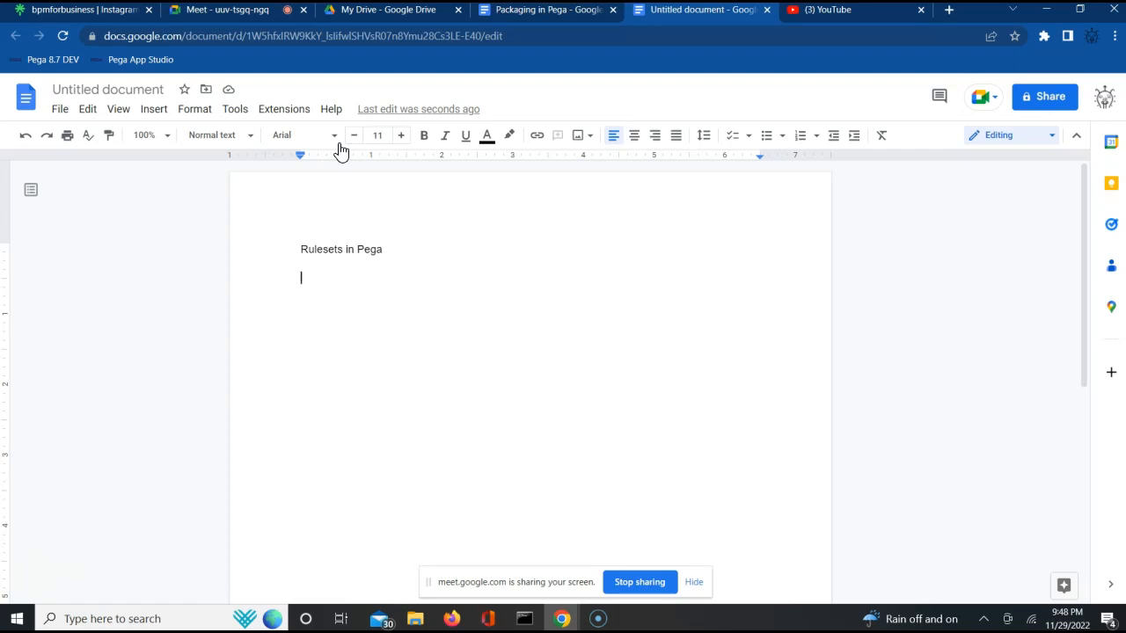
- Open a new browser tab with the localhost Pega login page
left_click(949, 11)
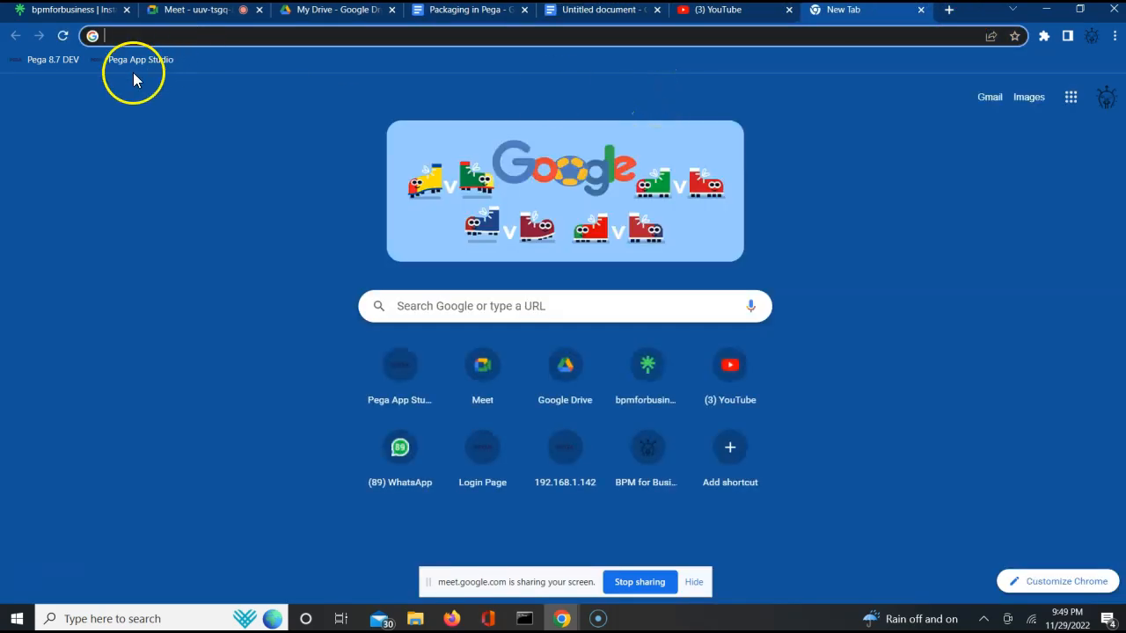
type("lo")
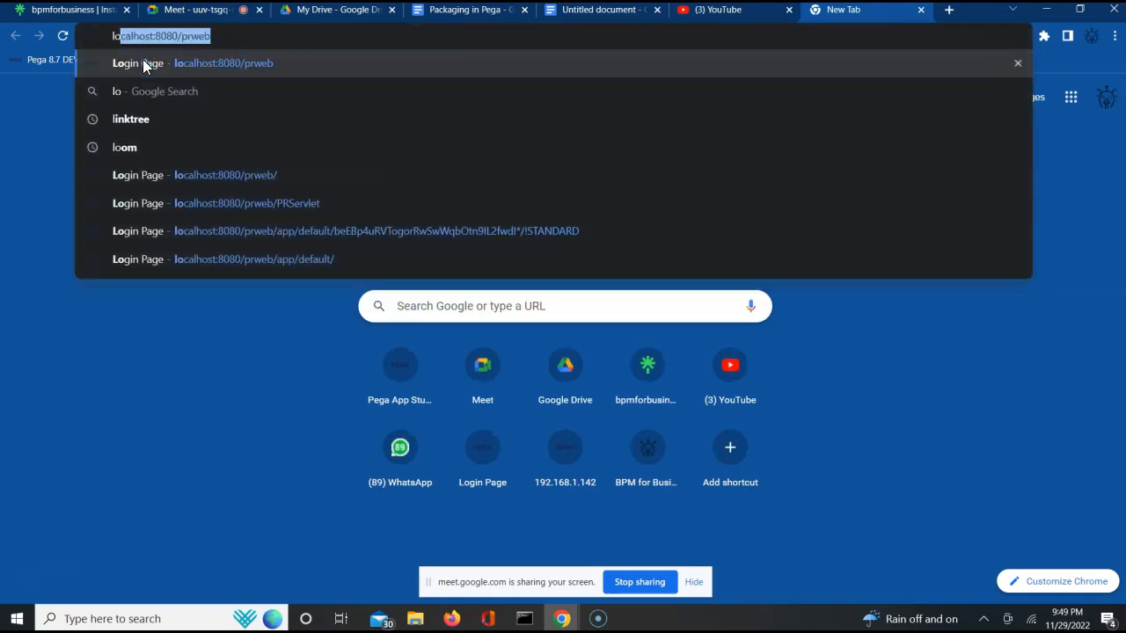
key("Return")
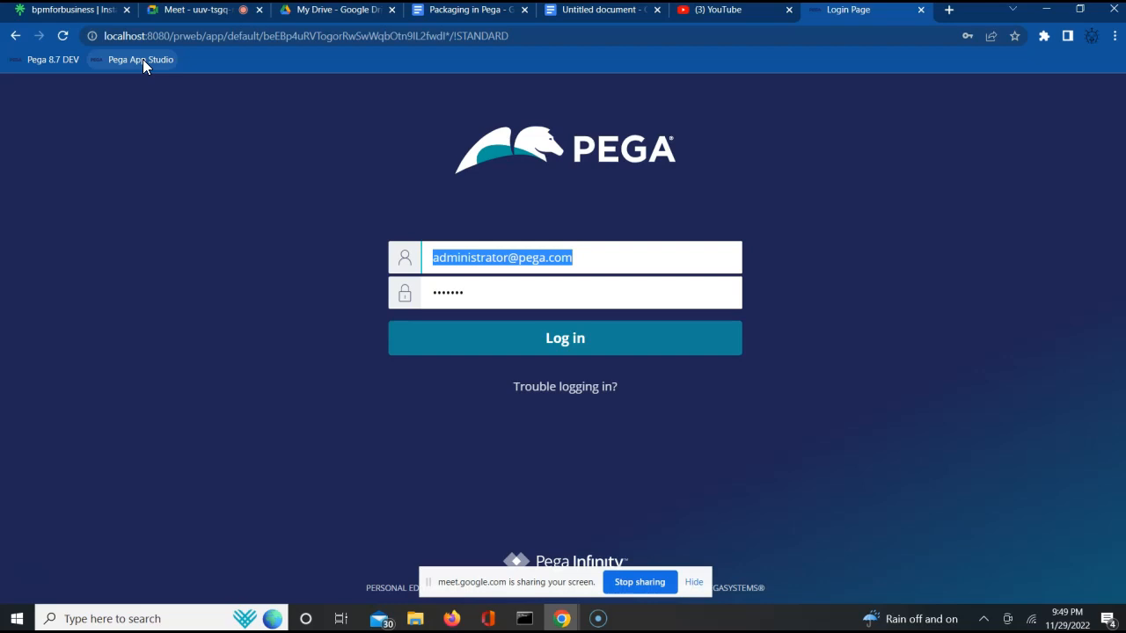
- Log in to Pega with the saved operator ID and type the account password
type("ad")
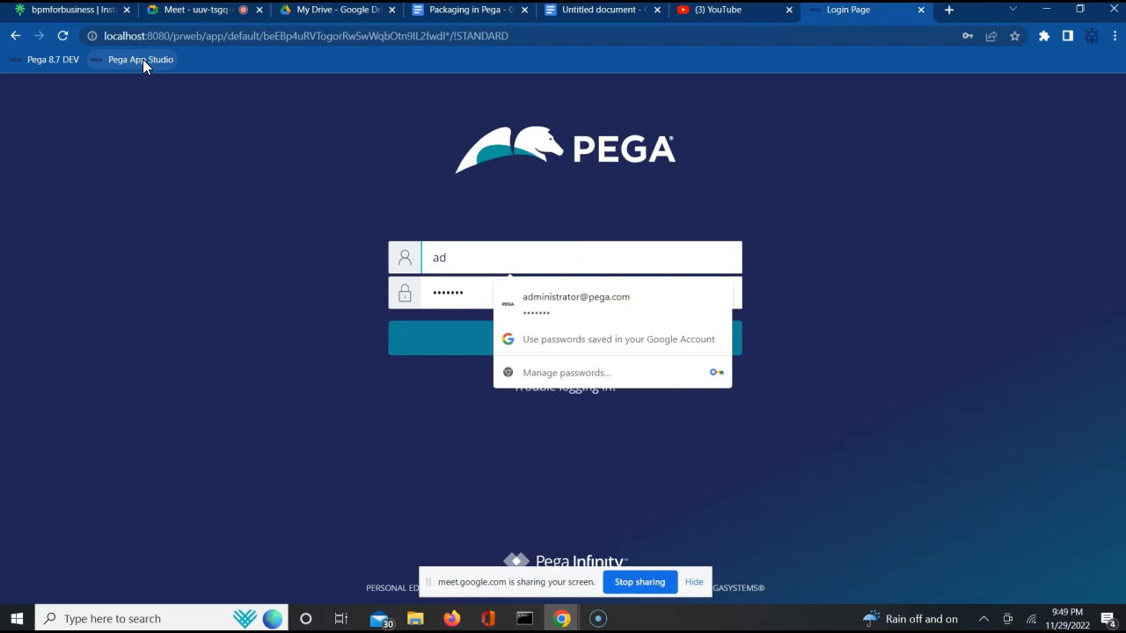
type("min@")
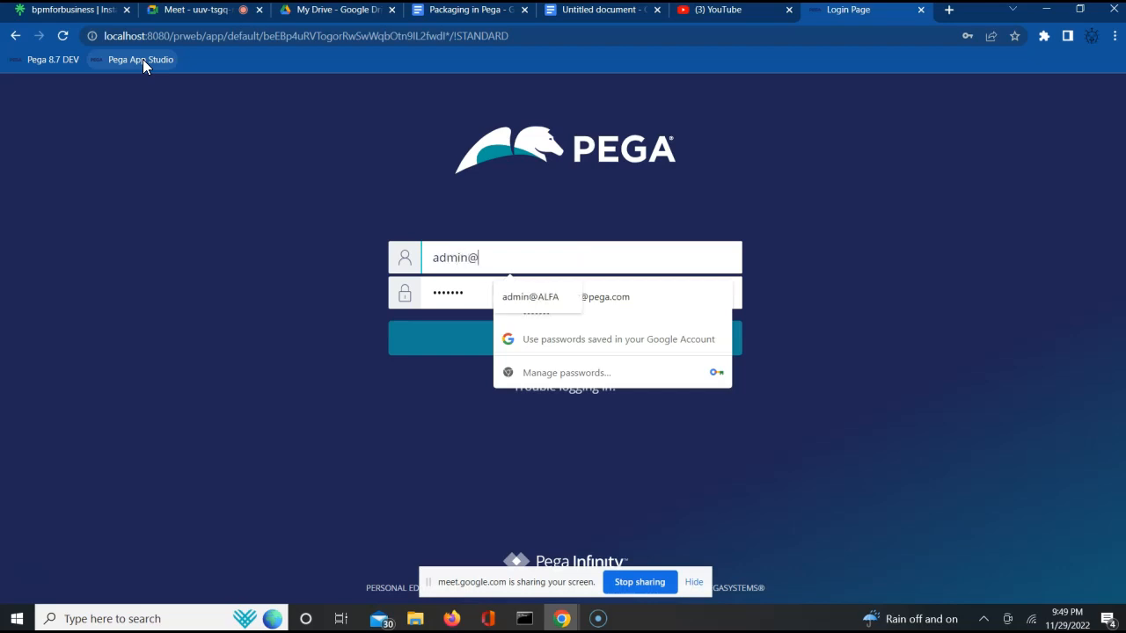
key("Down")
key("Return")
key("Tab")
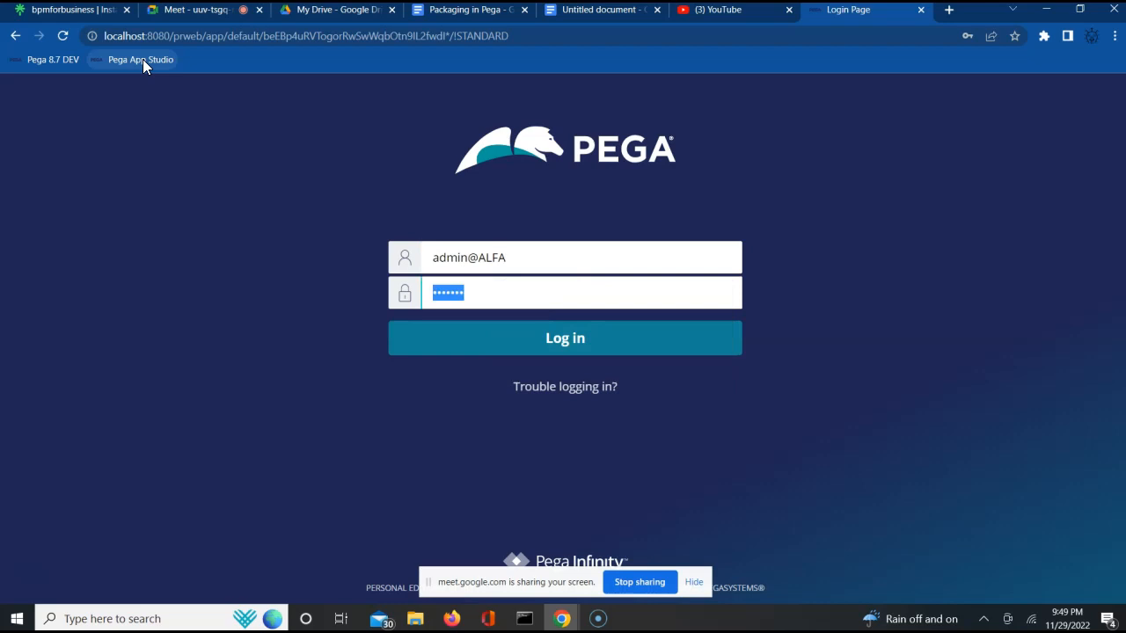
type("rules")
key("Return")
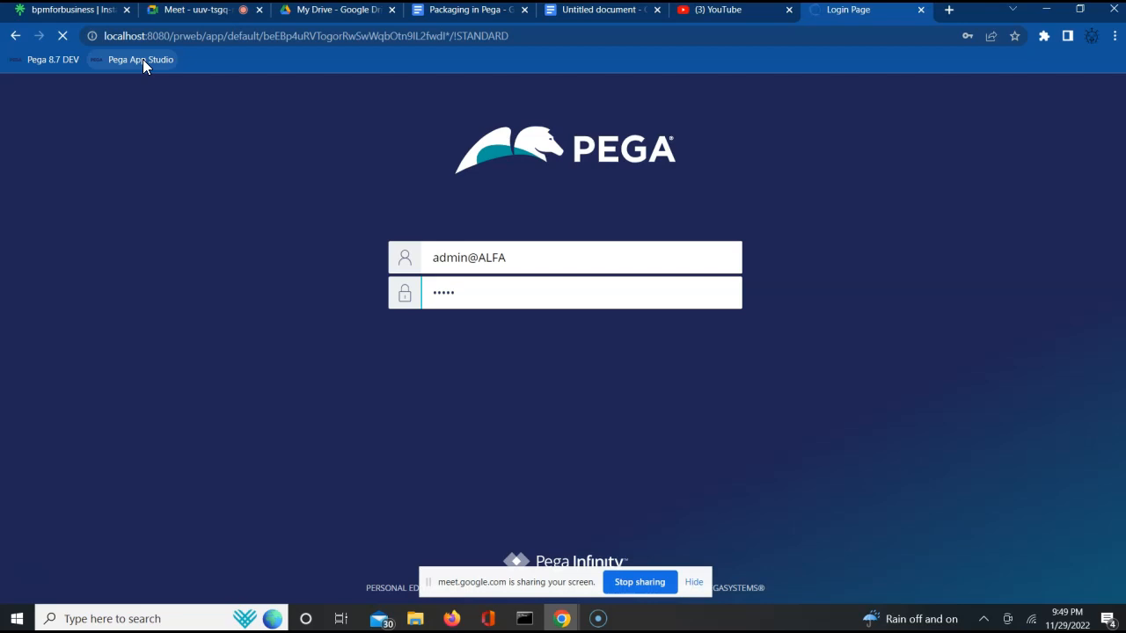
- Return to the new document and add the line 'ITs a container for Rules' under the title
left_click(568, 12)
left_click(394, 254)
key("Return")
double_click(391, 234)
left_click(391, 235)
key("Return")
key("Return")
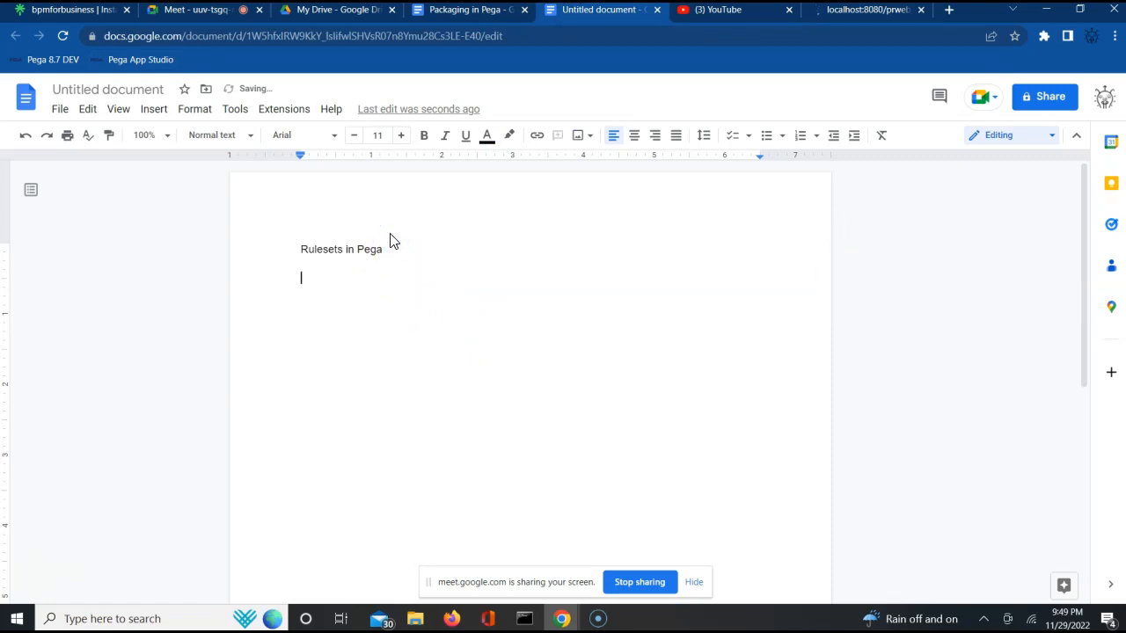
type("ITs a conta")
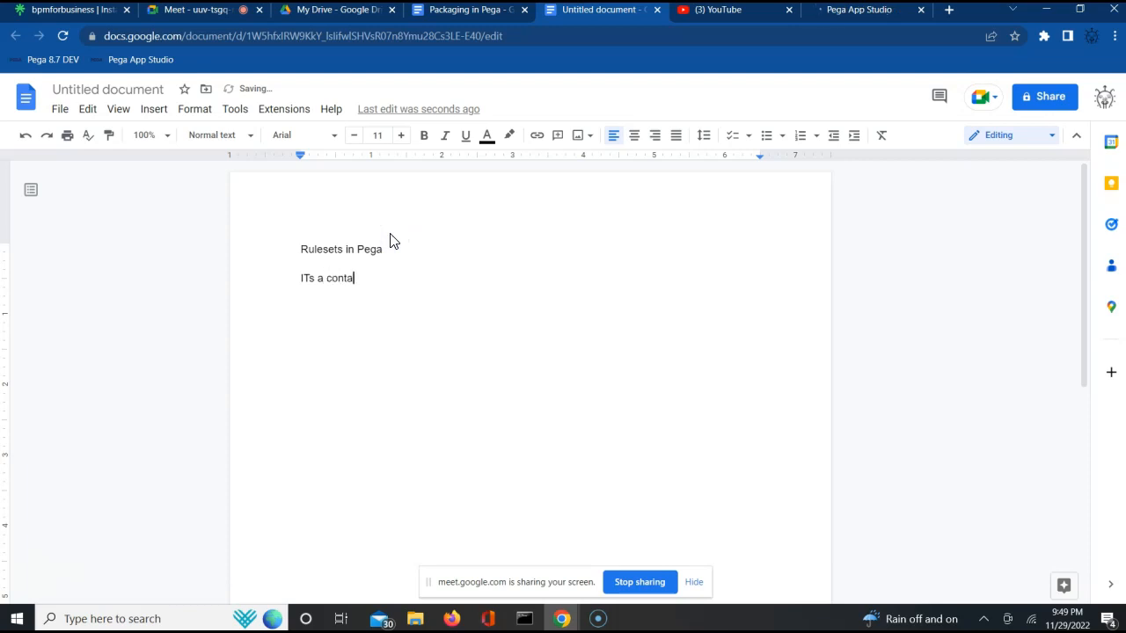
type("iner for Rules")
- Go to the Pega tab, dismiss the welcome popup, and switch from App Studio to Dev Studio
left_click(862, 11)
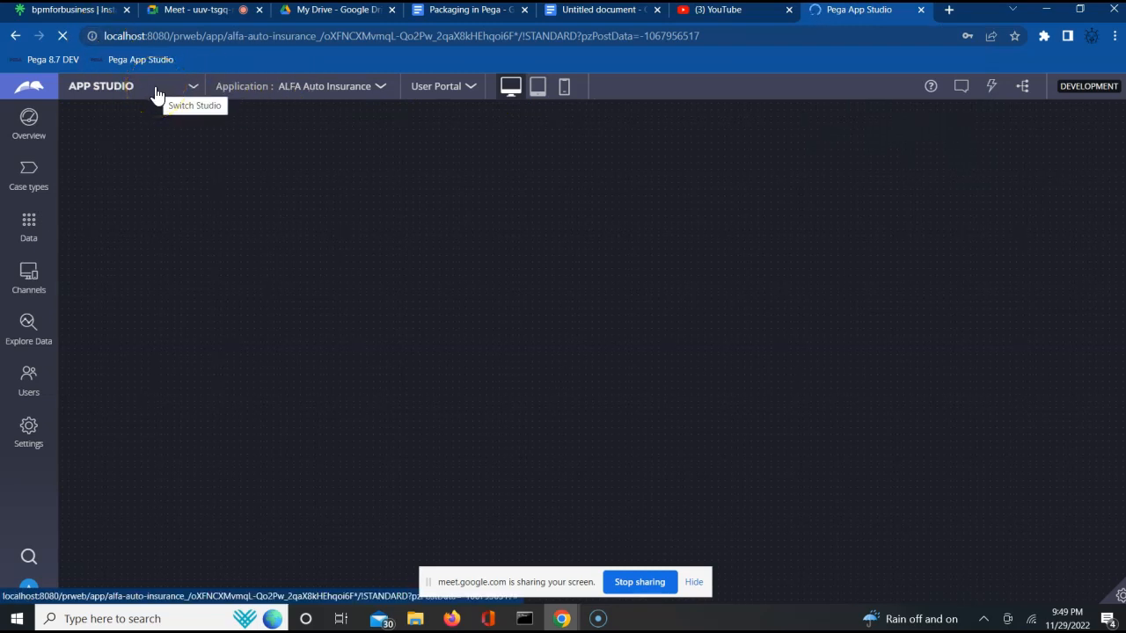
left_click(694, 582)
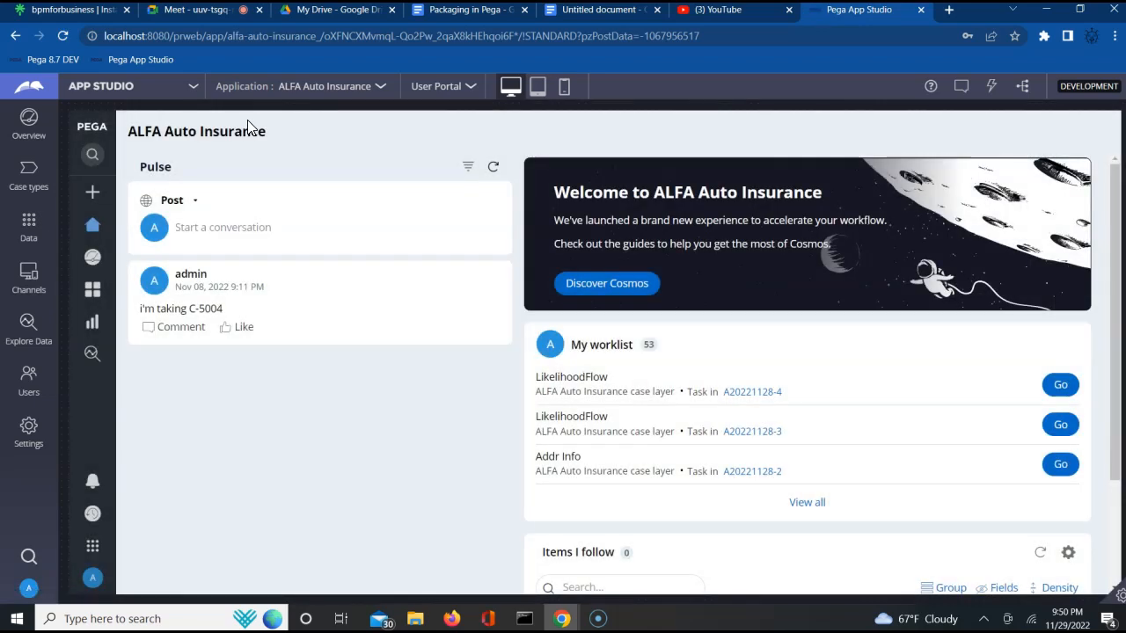
left_click(120, 88)
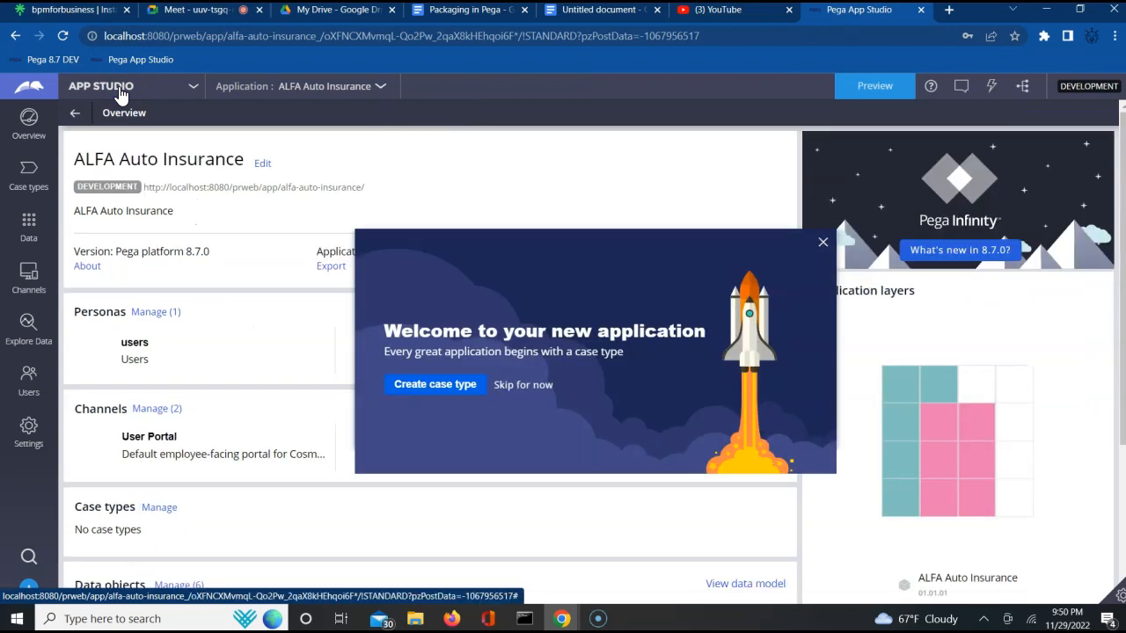
left_click(822, 244)
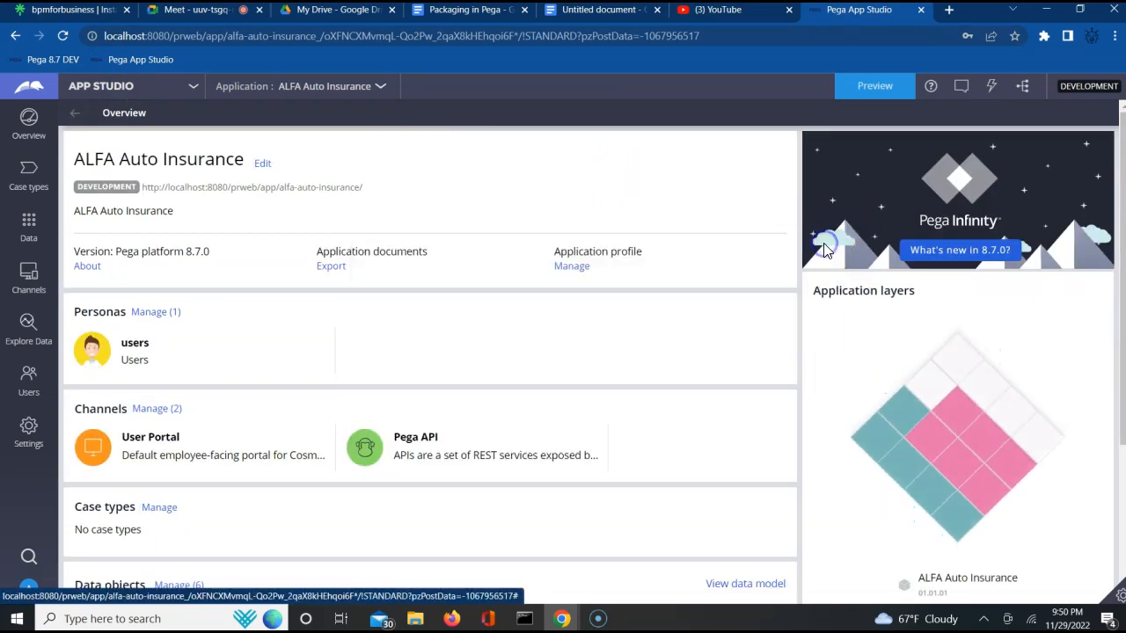
left_click(138, 88)
left_click(115, 138)
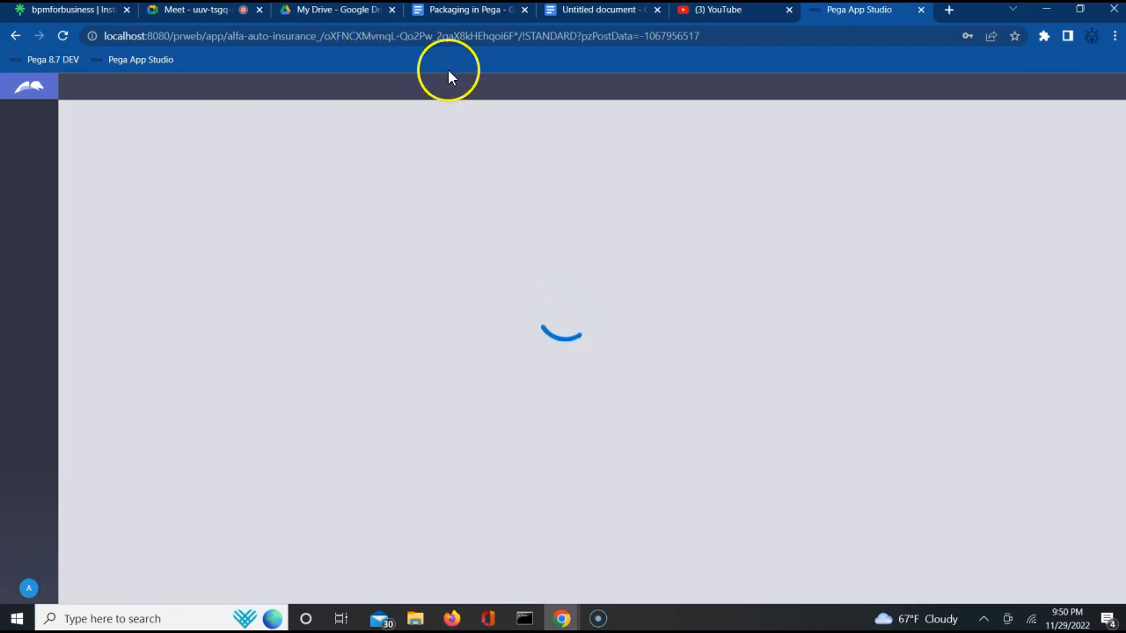
- Add the lines 'Ruleset name :ALFAAUTO' and 'Version : 01-01-01' to the document
left_click(599, 15)
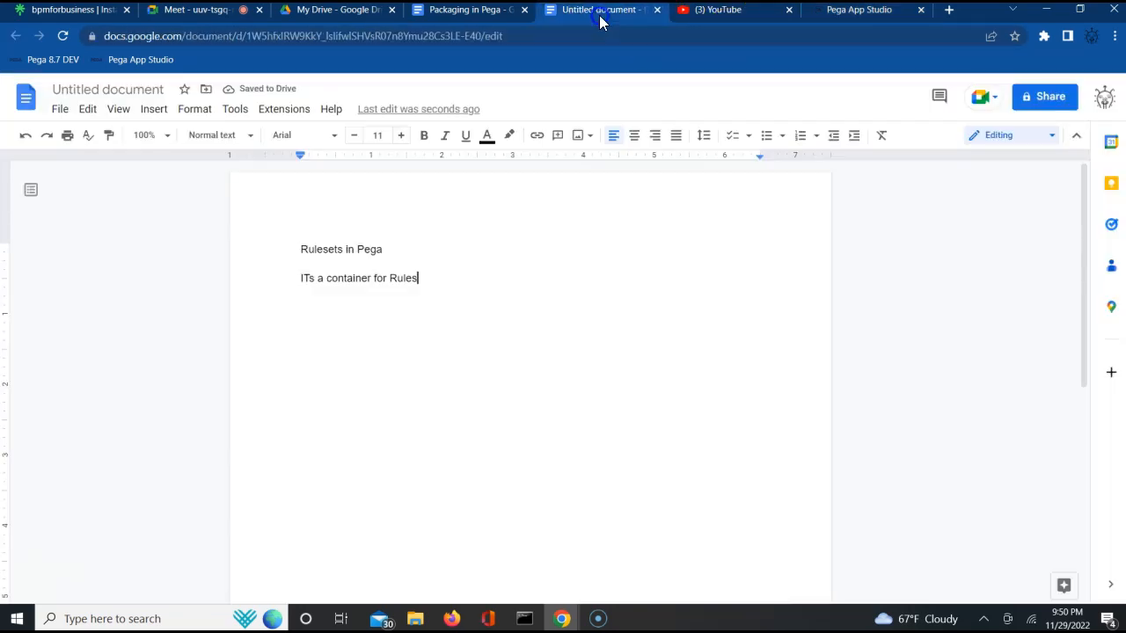
key("Return")
key("Return")
key("Return")
type("ruleset name ")
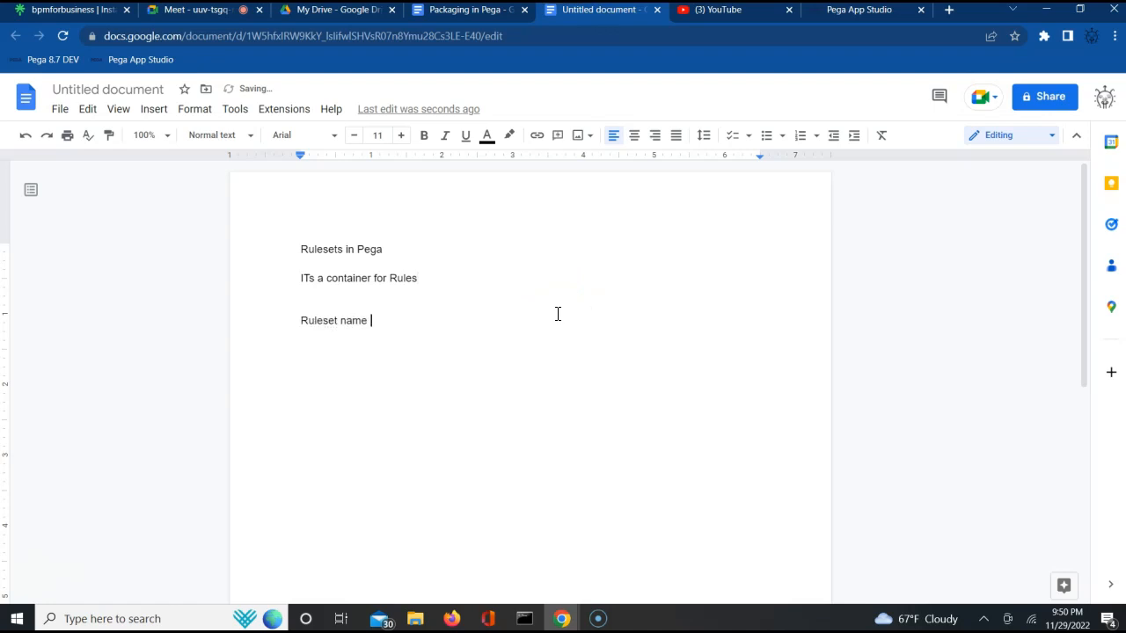
type(":A")
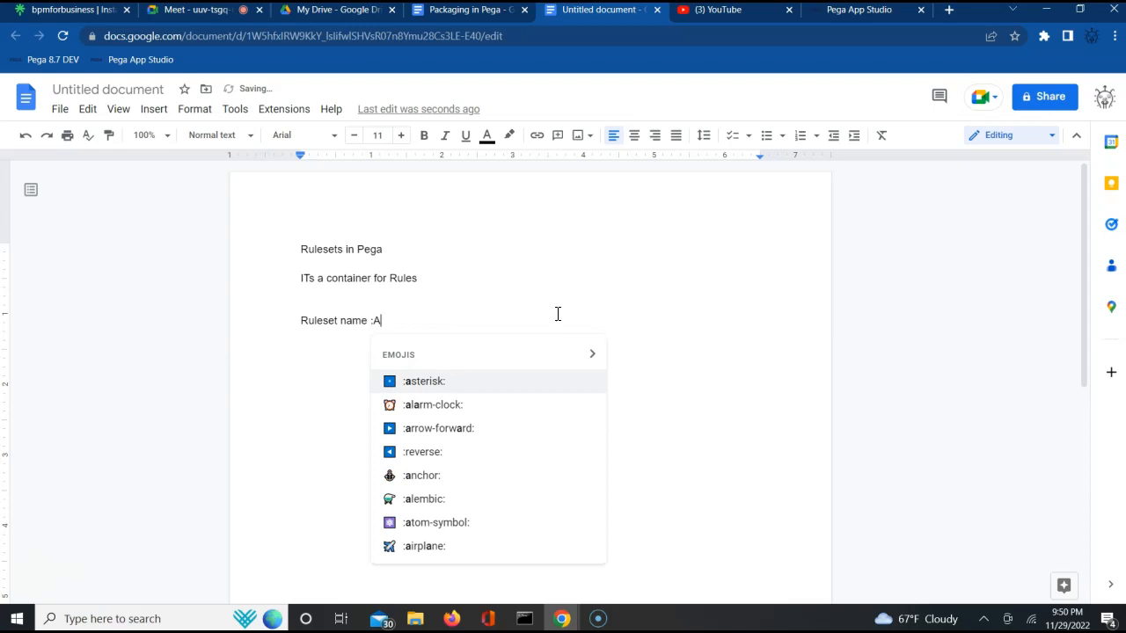
type("LFAAIT")
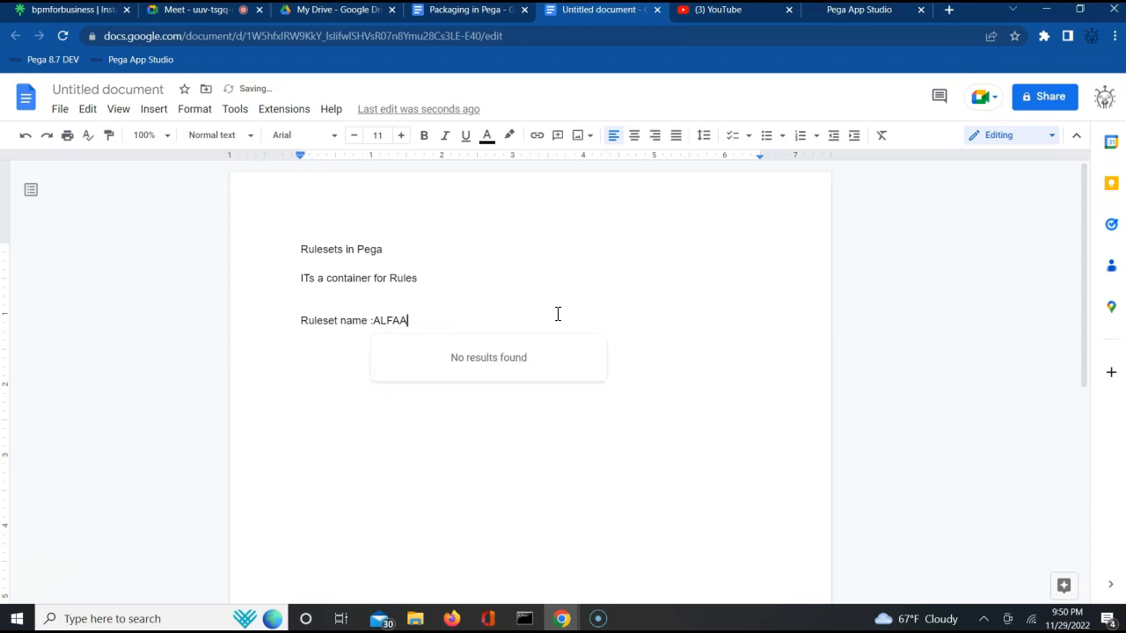
key("BackSpace")
key("BackSpace")
type("UTO")
key("Return")
left_click(450, 361)
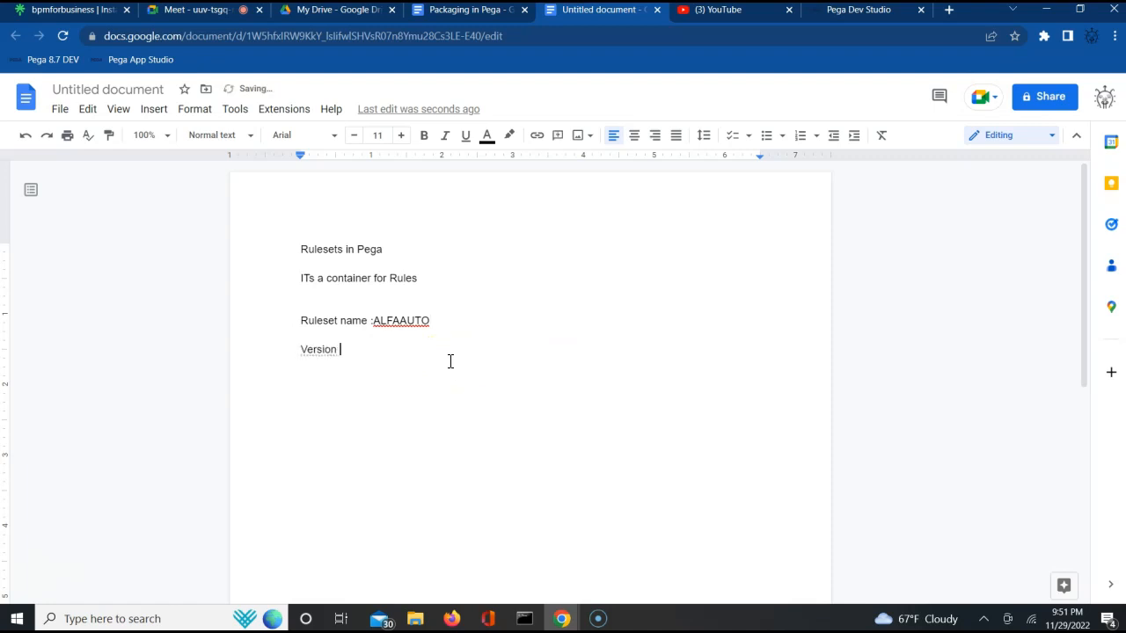
type(": 01-01-01")
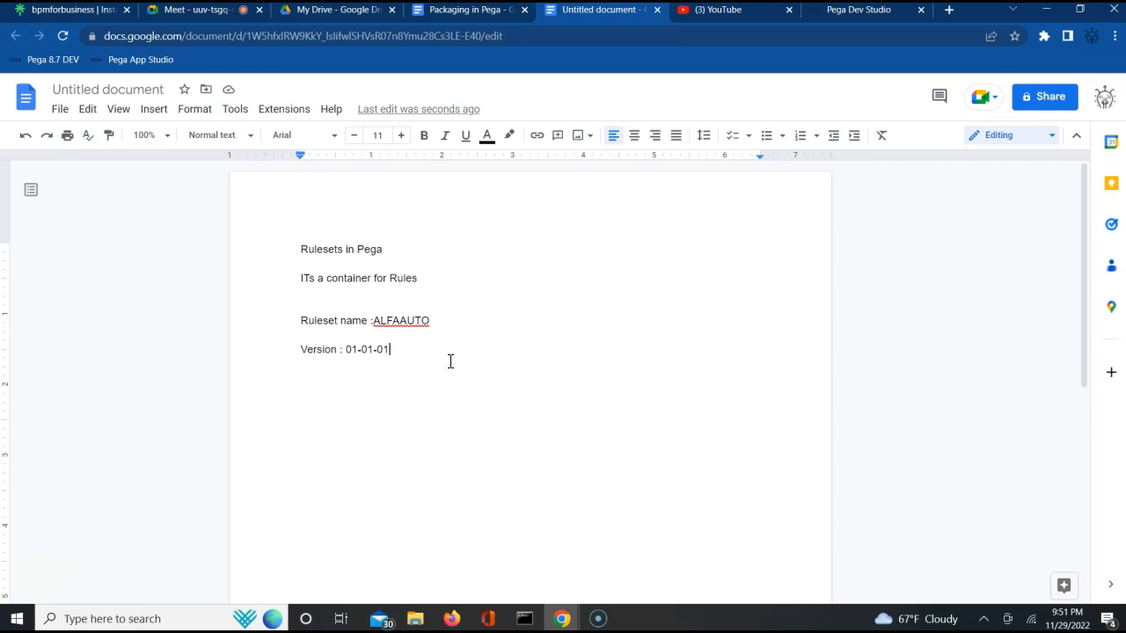
- Admit the participant waiting to join the meeting call
left_click(202, 10)
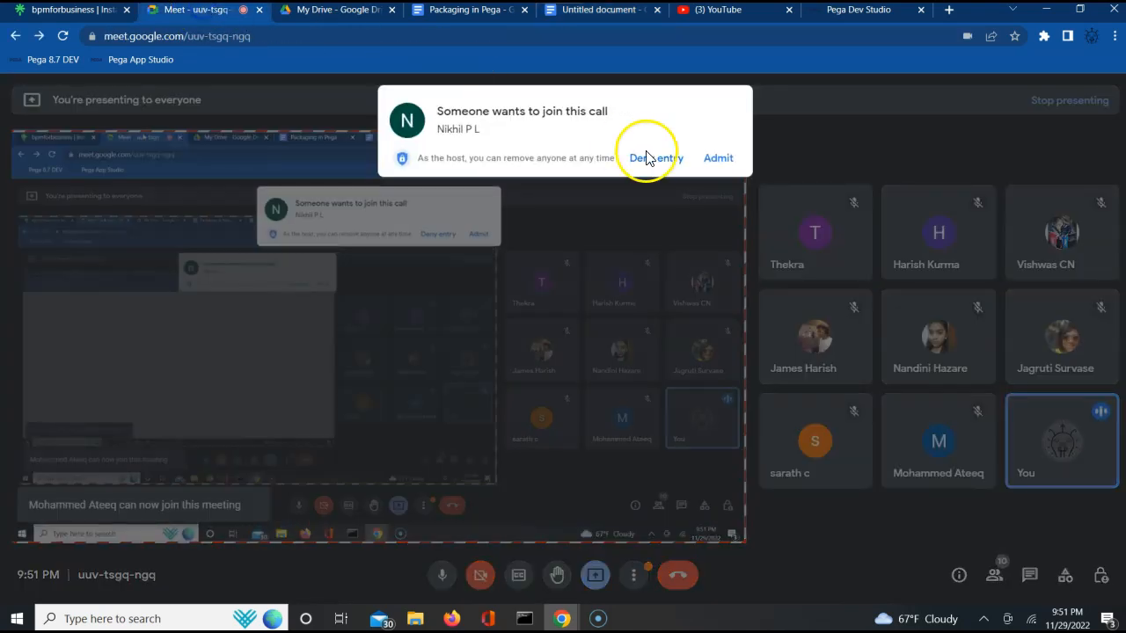
left_click(718, 158)
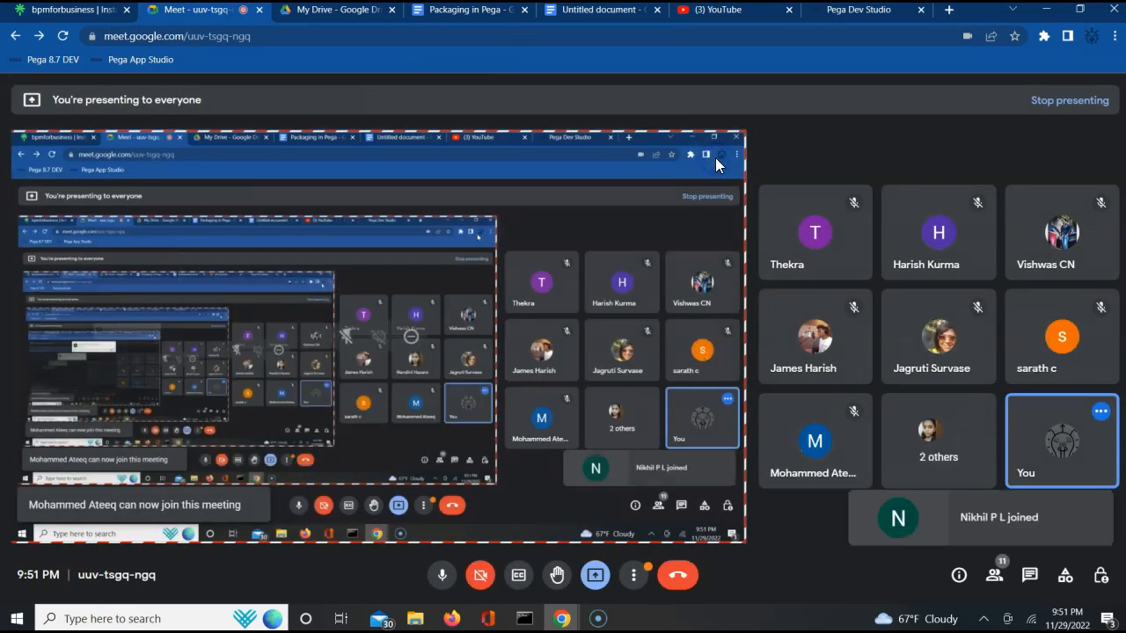
- In Pega Dev Studio's App Explorer, expand Technical and then Activity
left_click(600, 11)
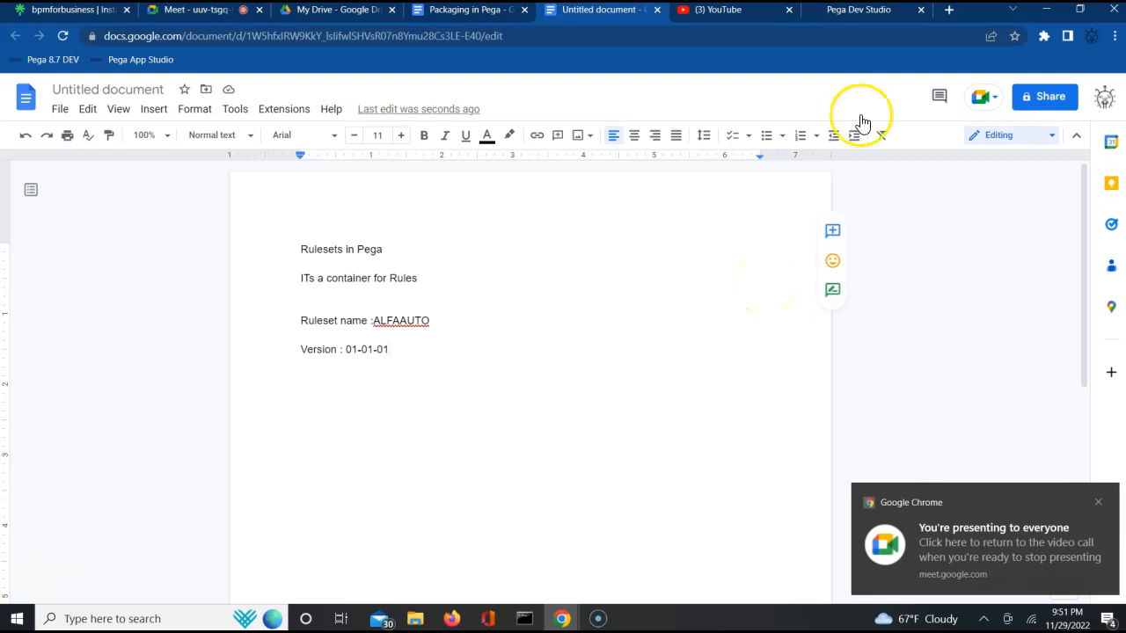
left_click(871, 11)
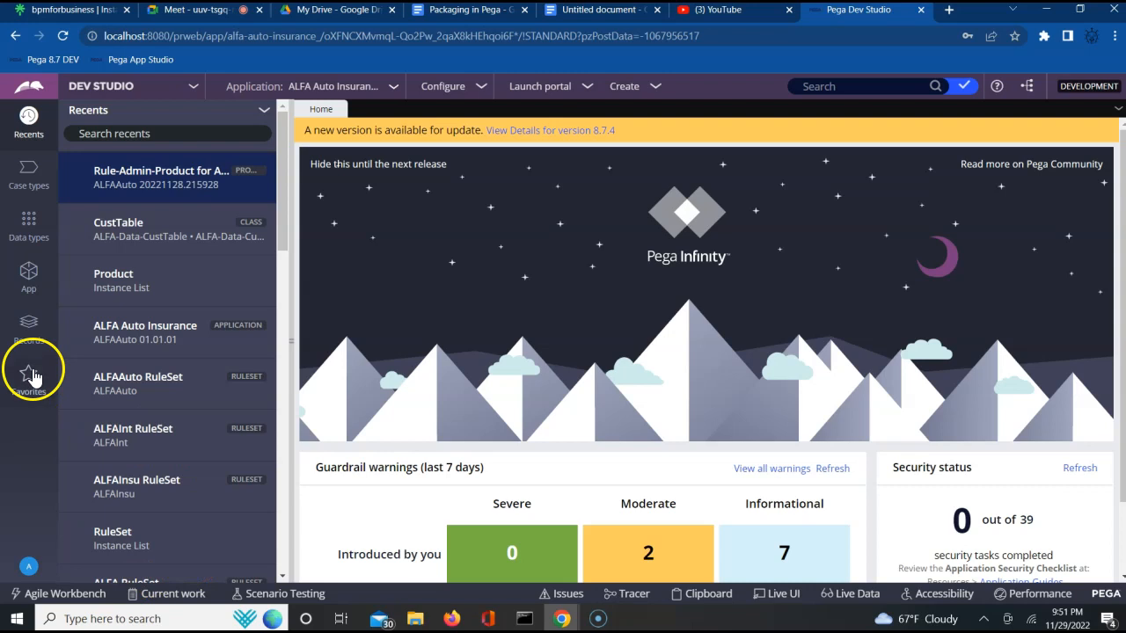
left_click(31, 274)
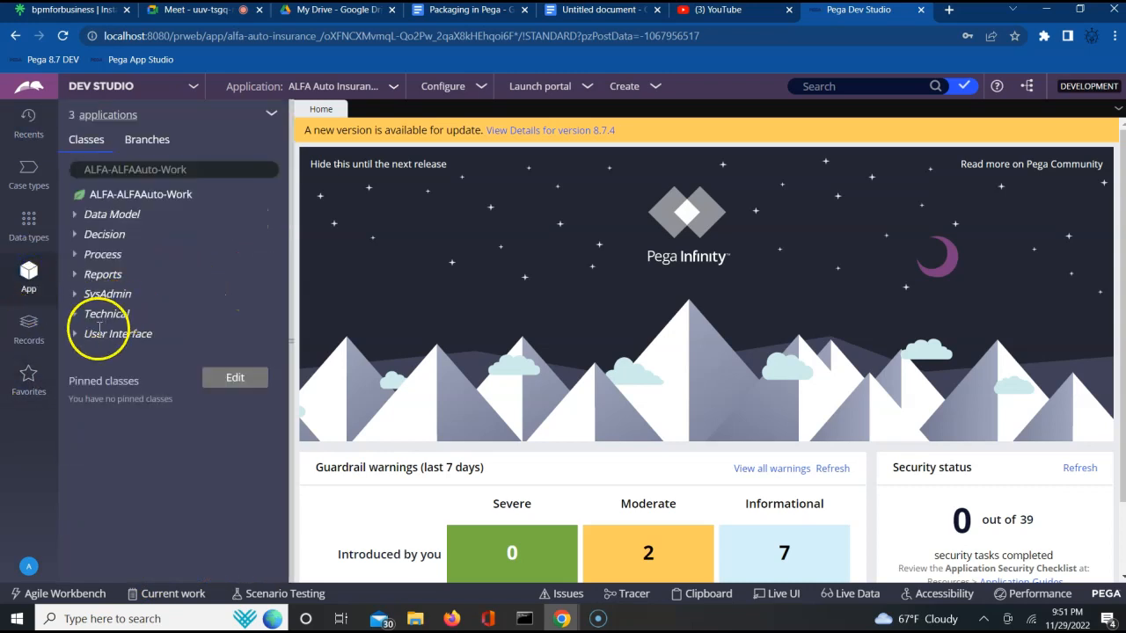
left_click(76, 323)
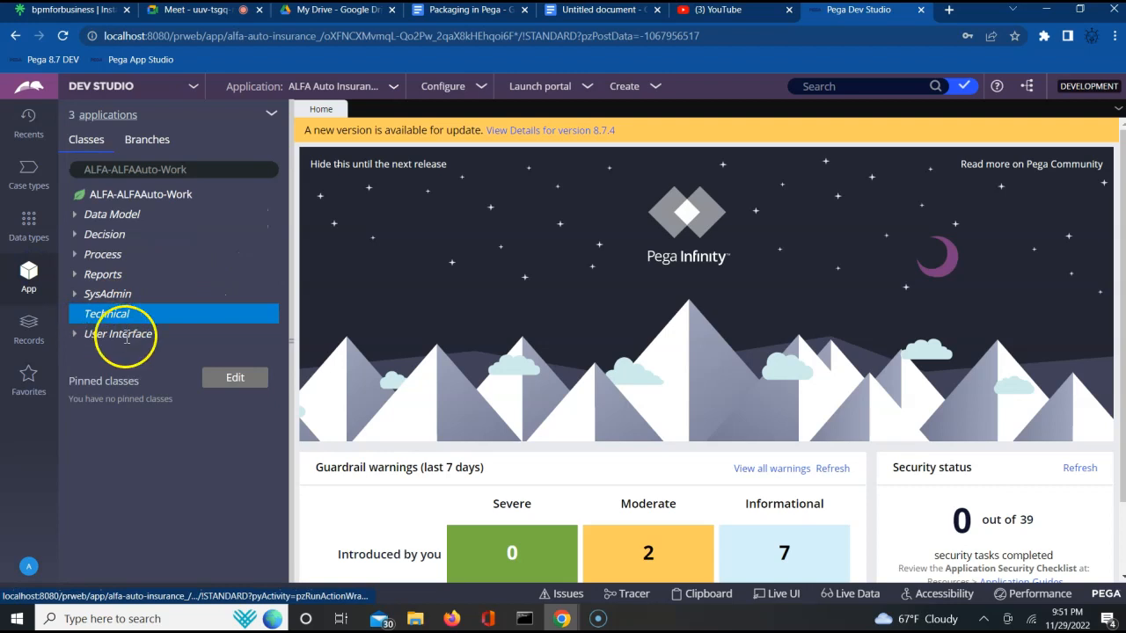
left_click(88, 341)
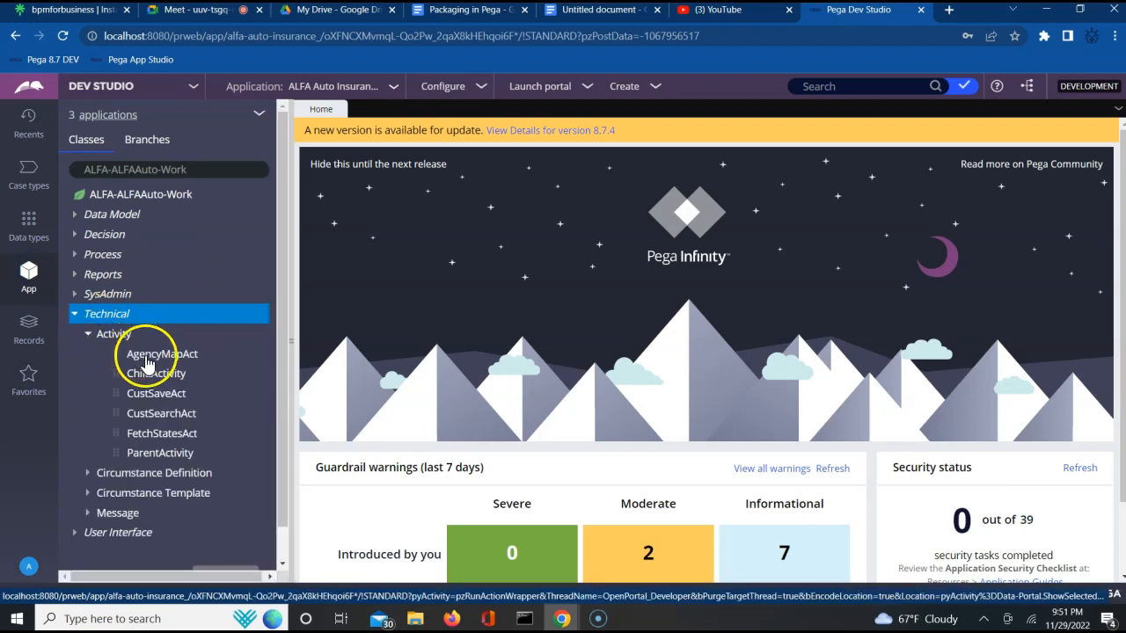
- Open the AgencyMapAct activity and from it open its ALFAAuto ruleset record
left_click(150, 357)
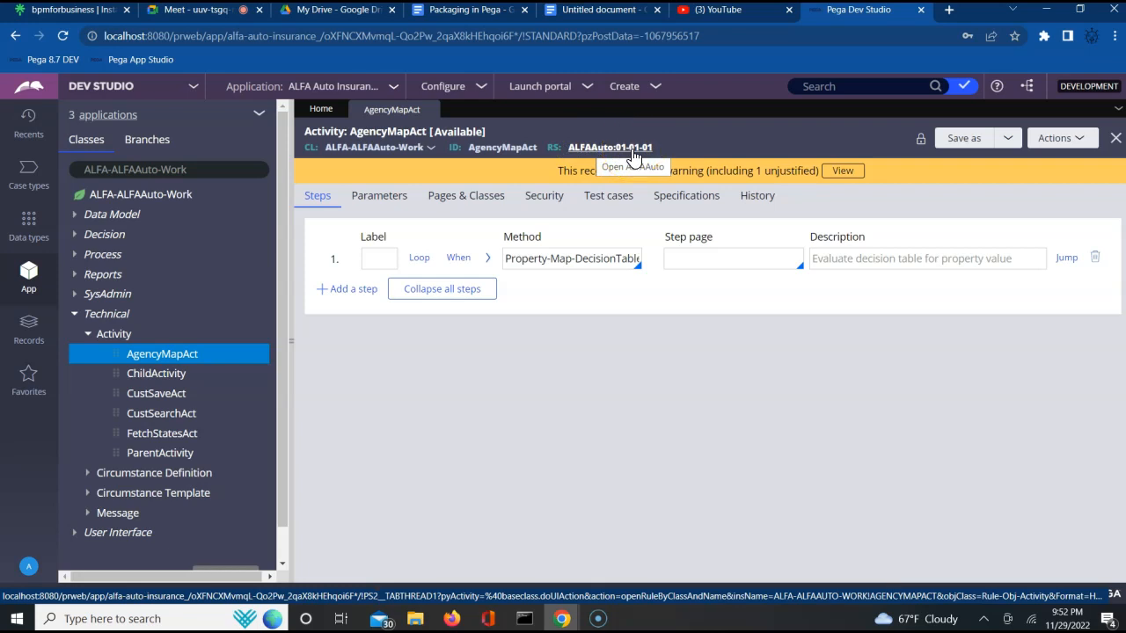
left_click(605, 148)
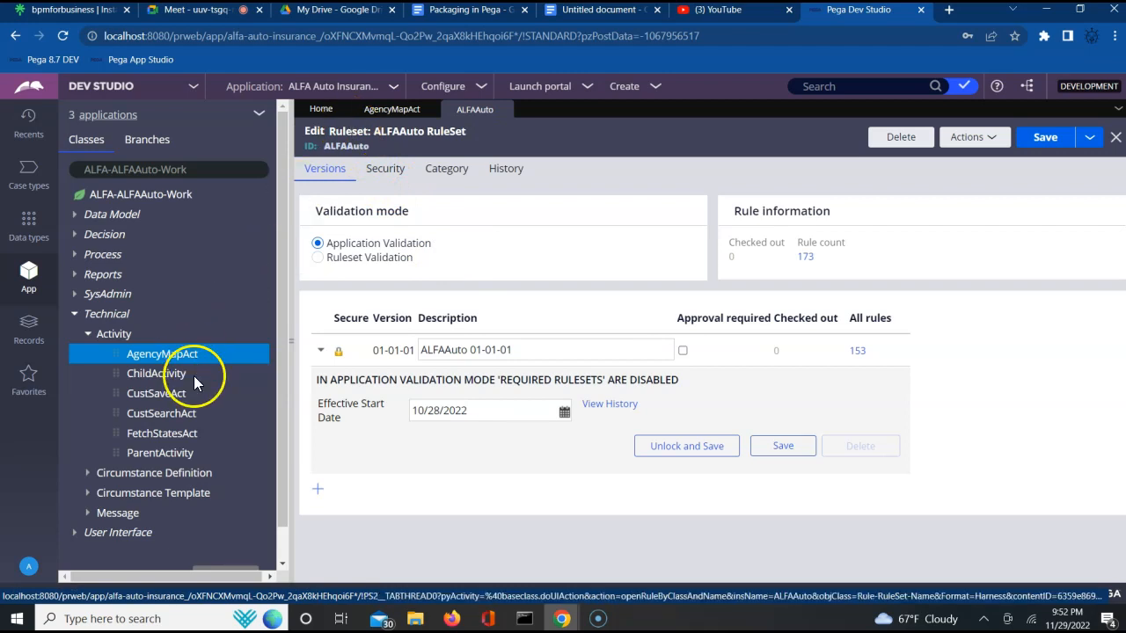
- List all RuleSet instances through the SysAdmin category of the Records explorer
left_click(75, 315)
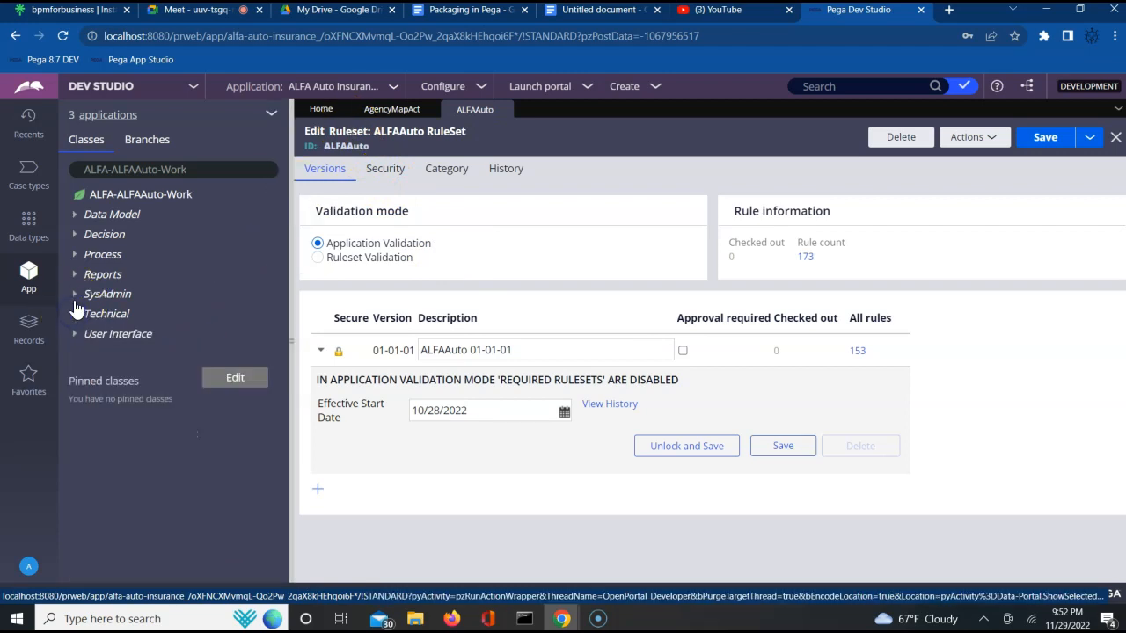
left_click(75, 301)
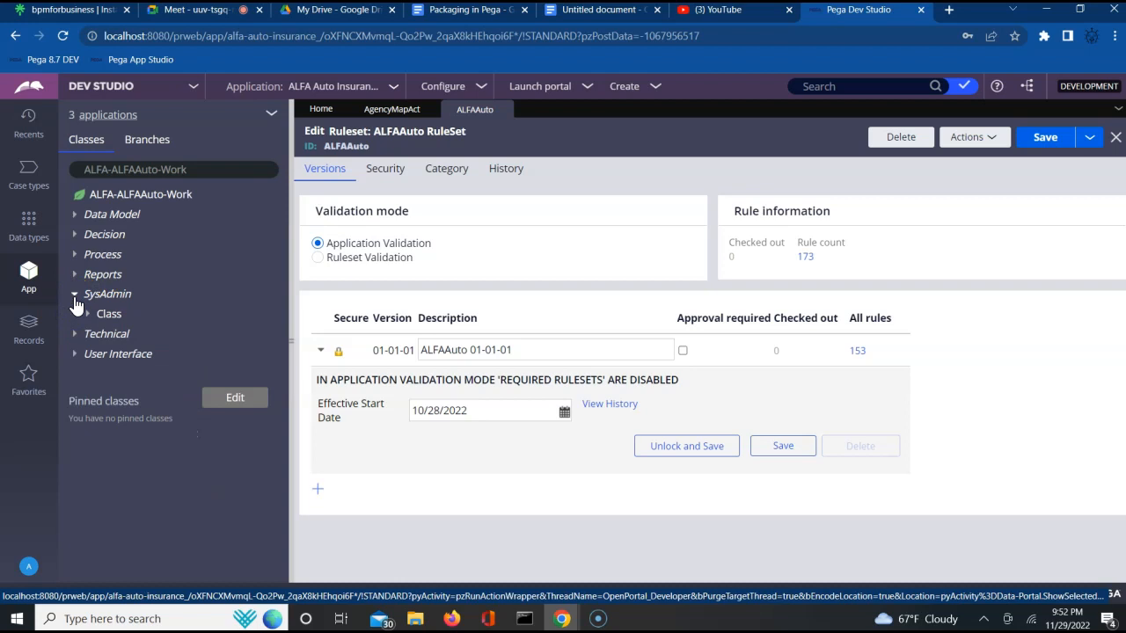
left_click(26, 334)
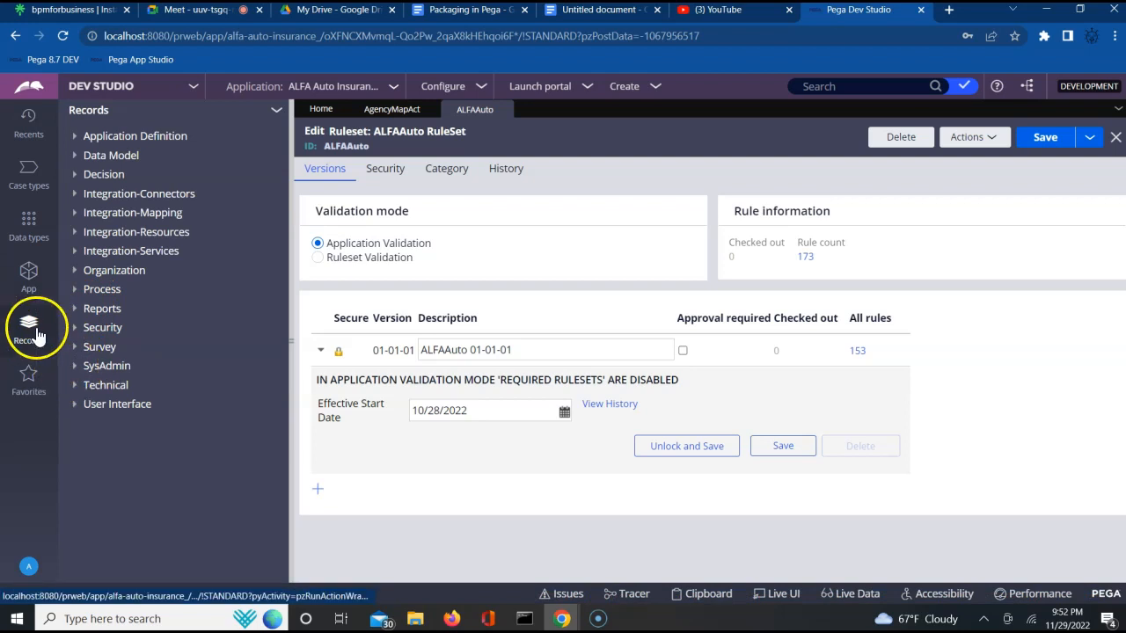
left_click(73, 367)
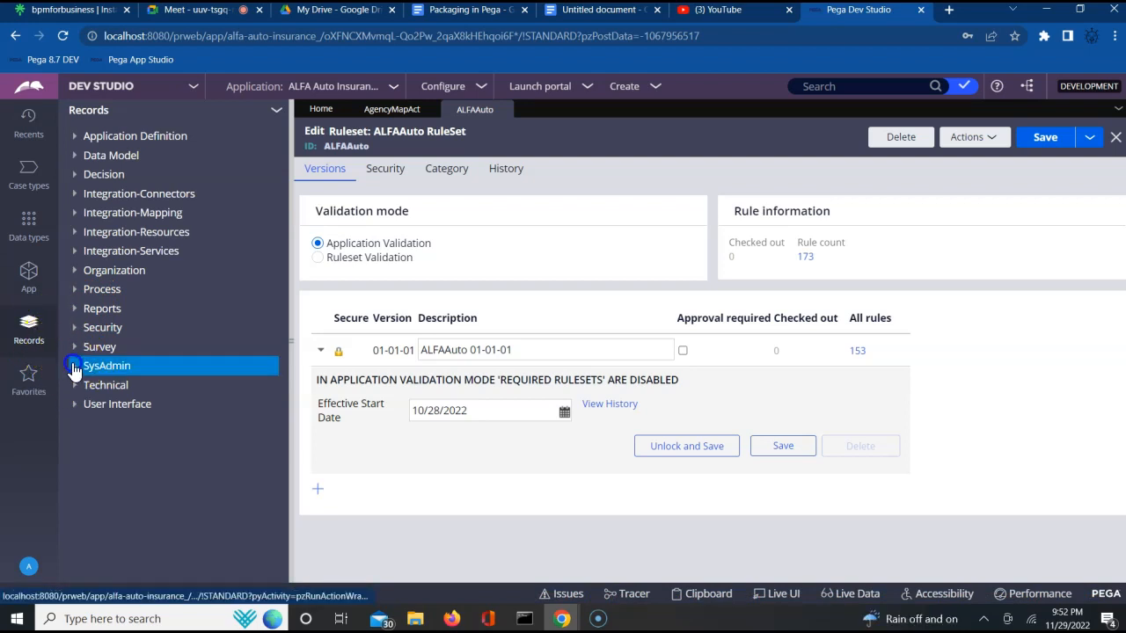
left_click_drag(283, 578, 284, 578)
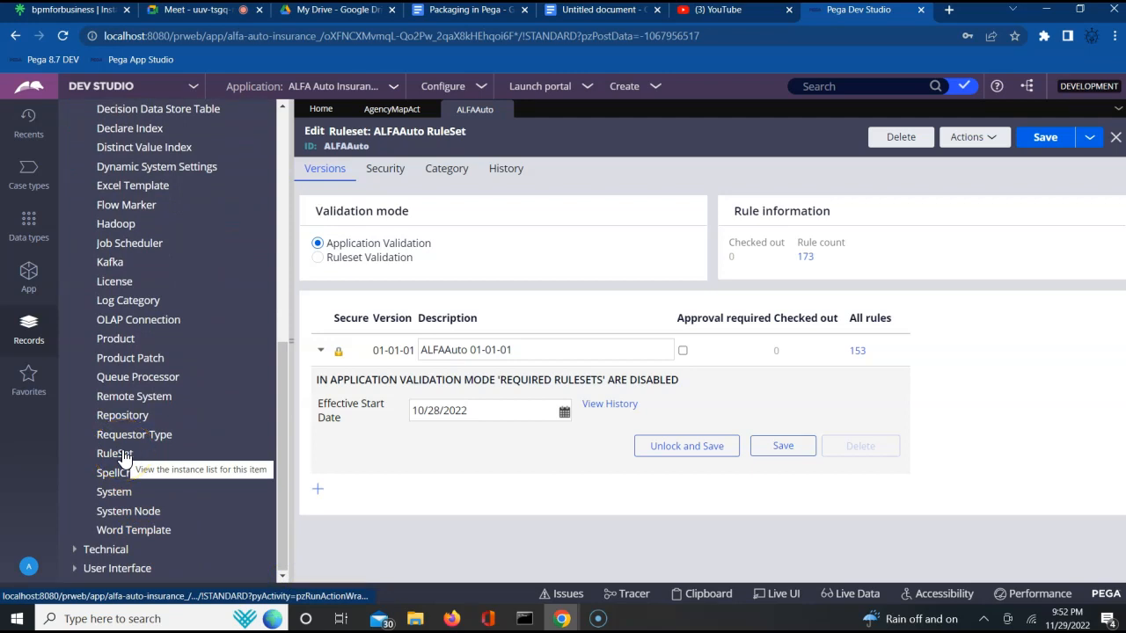
left_click(119, 454)
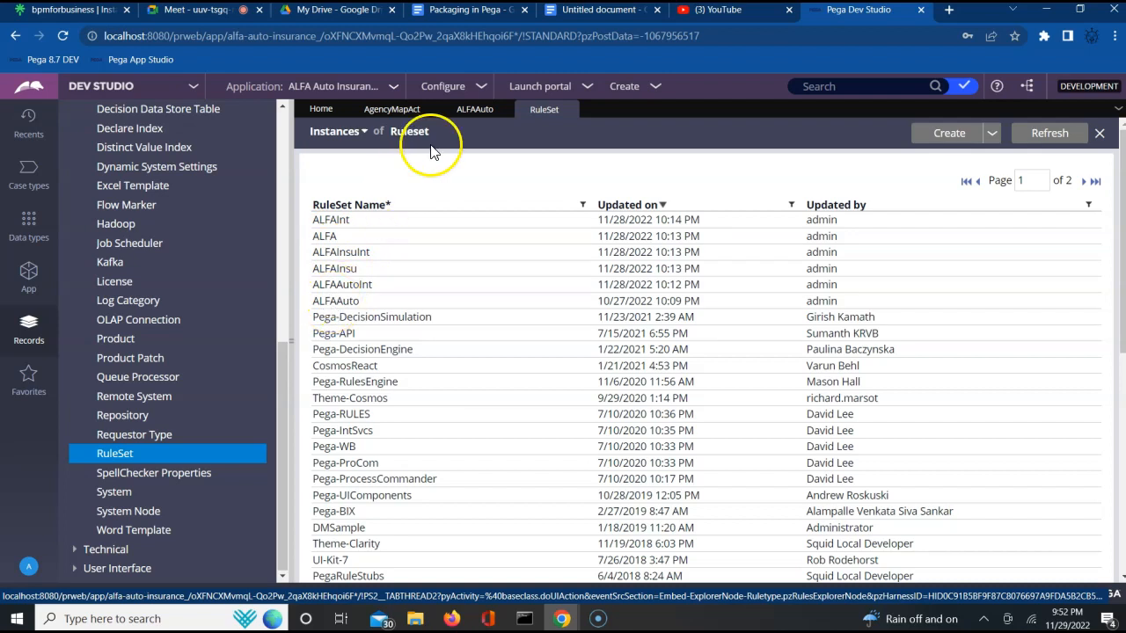
- From the ALFAAuto ruleset, open the list of all rules in version 01-01-01, review it, and close it
left_click(472, 110)
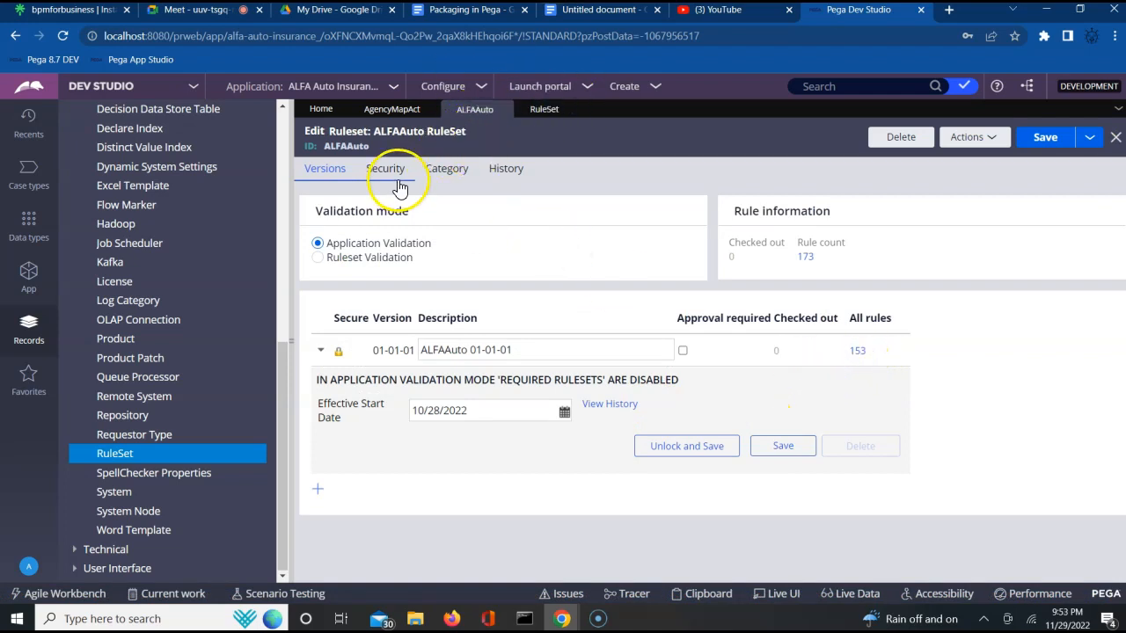
left_click(858, 350)
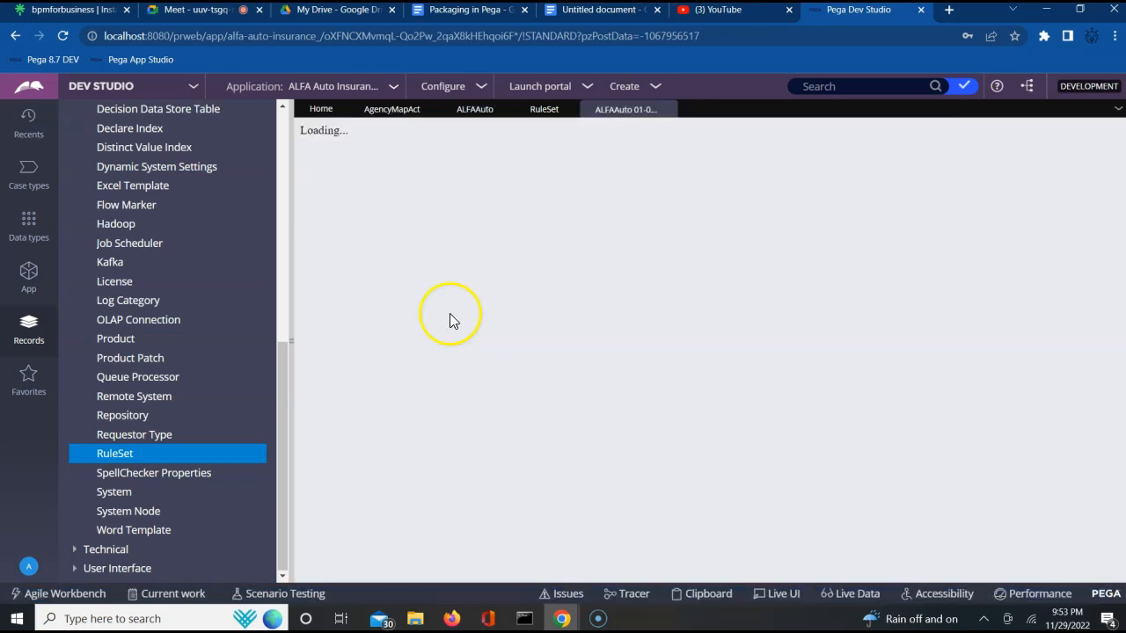
left_click(544, 109)
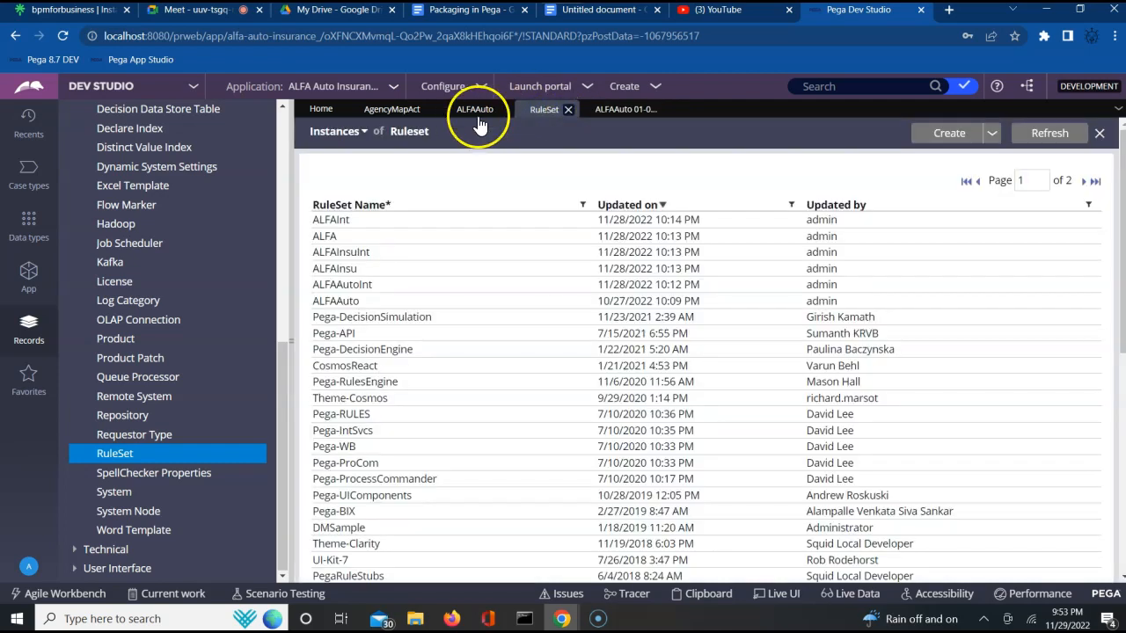
left_click(472, 117)
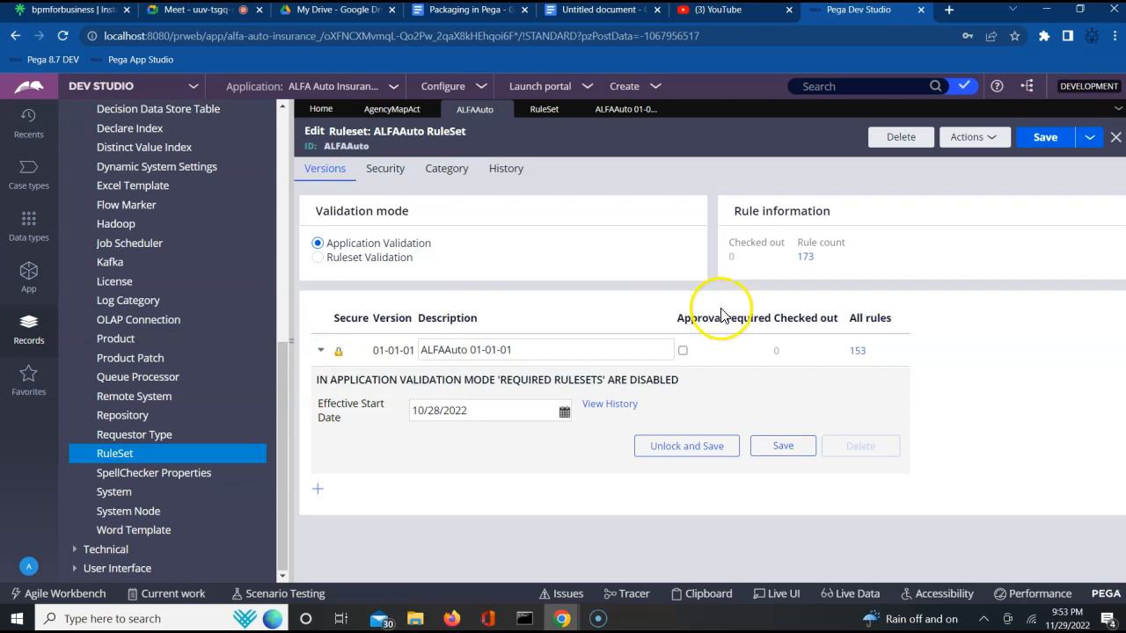
left_click(619, 111)
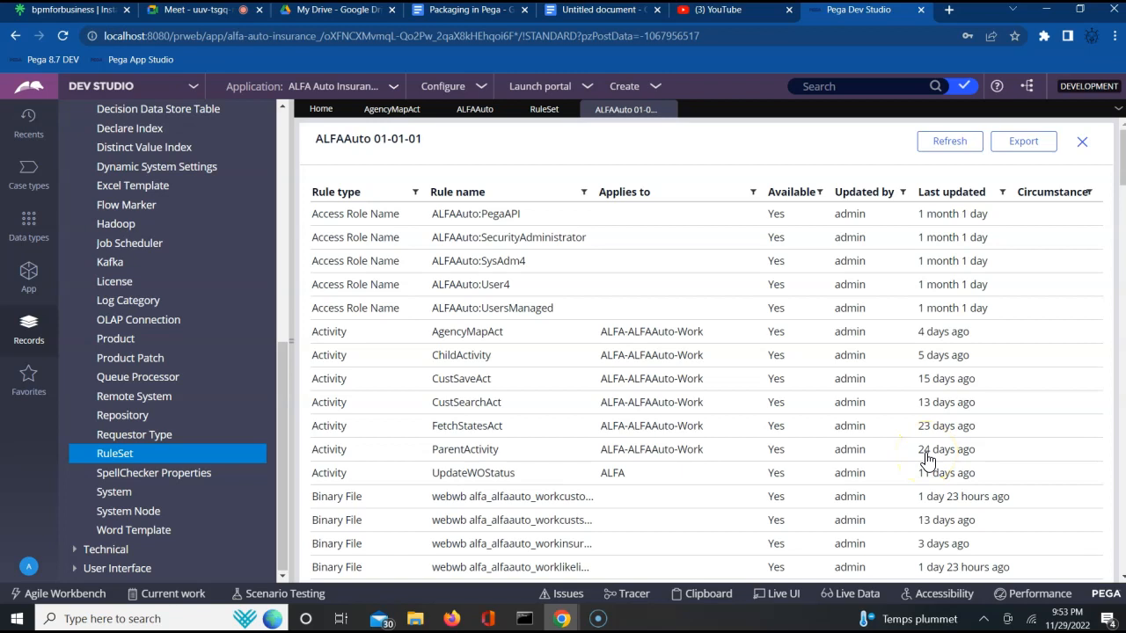
left_click(1083, 142)
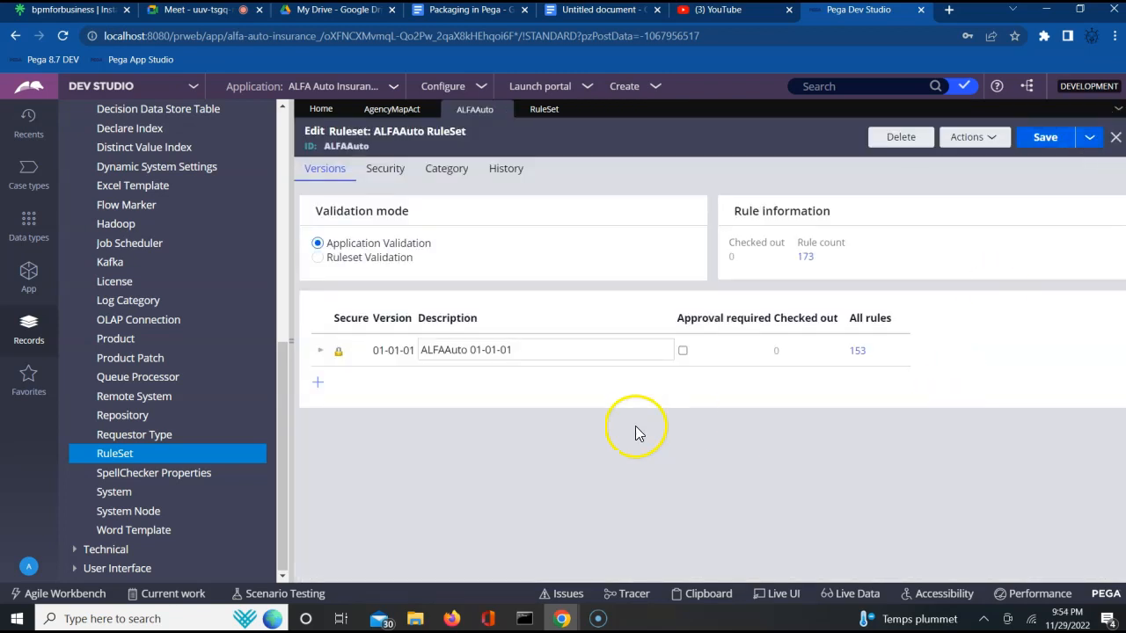
- Examine the ALFAAuto ruleset's version number and description fields
triple_click(446, 350)
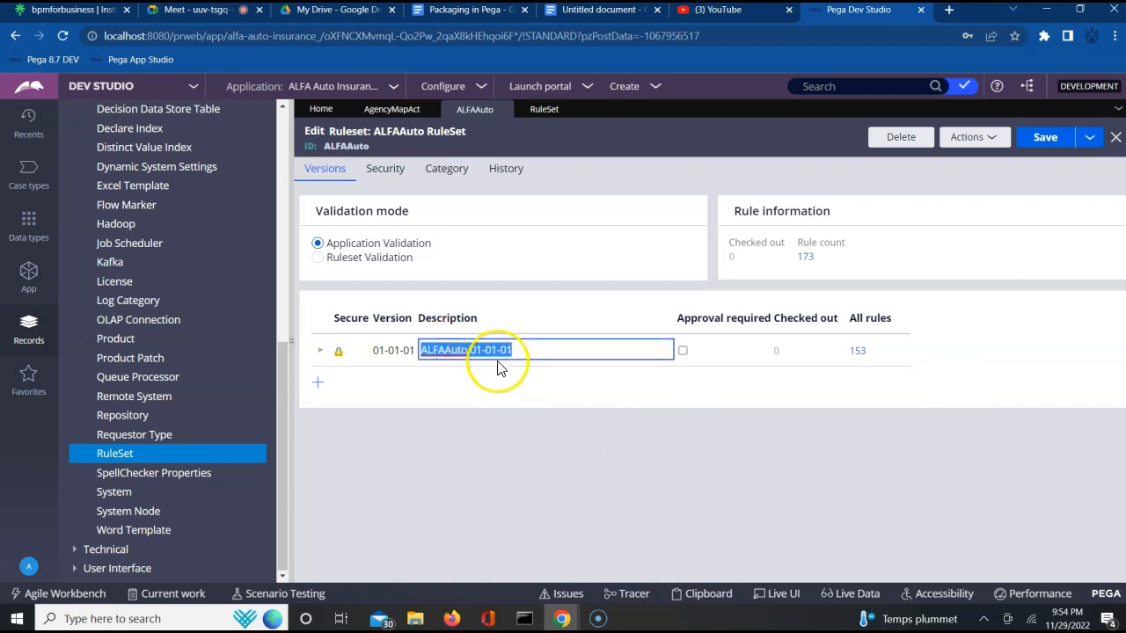
double_click(473, 350)
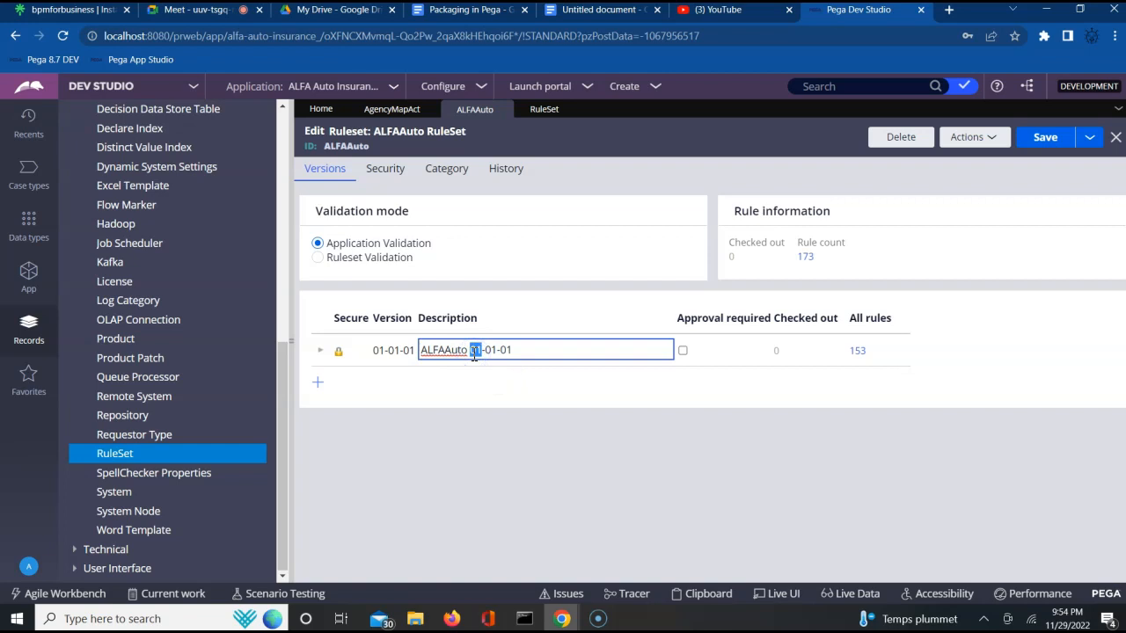
left_click(473, 412)
left_click(433, 348)
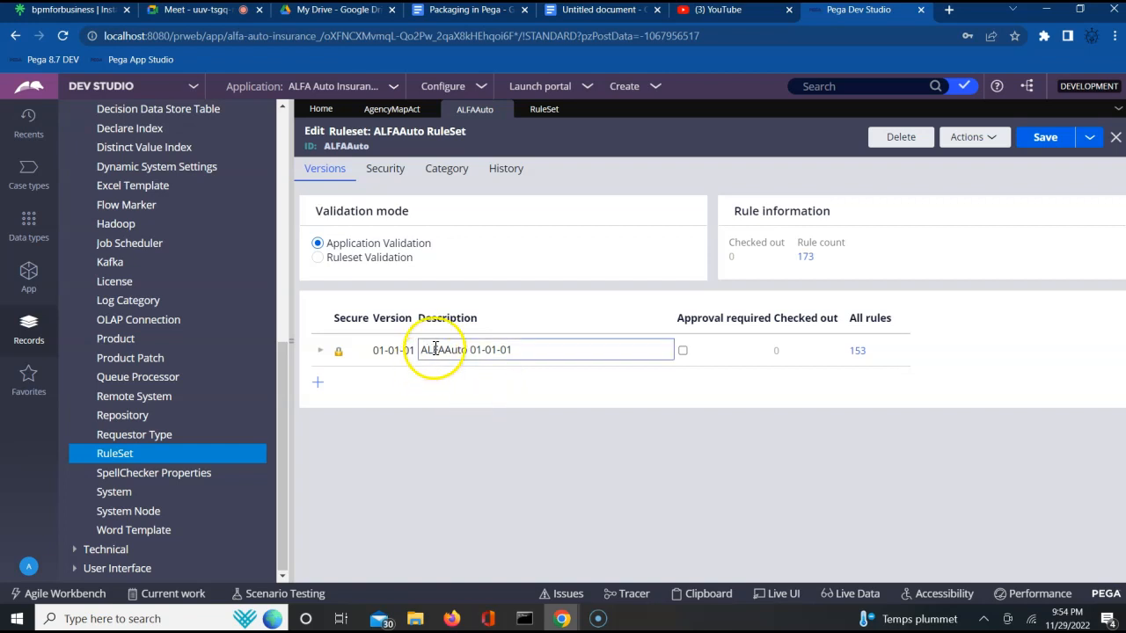
triple_click(437, 356)
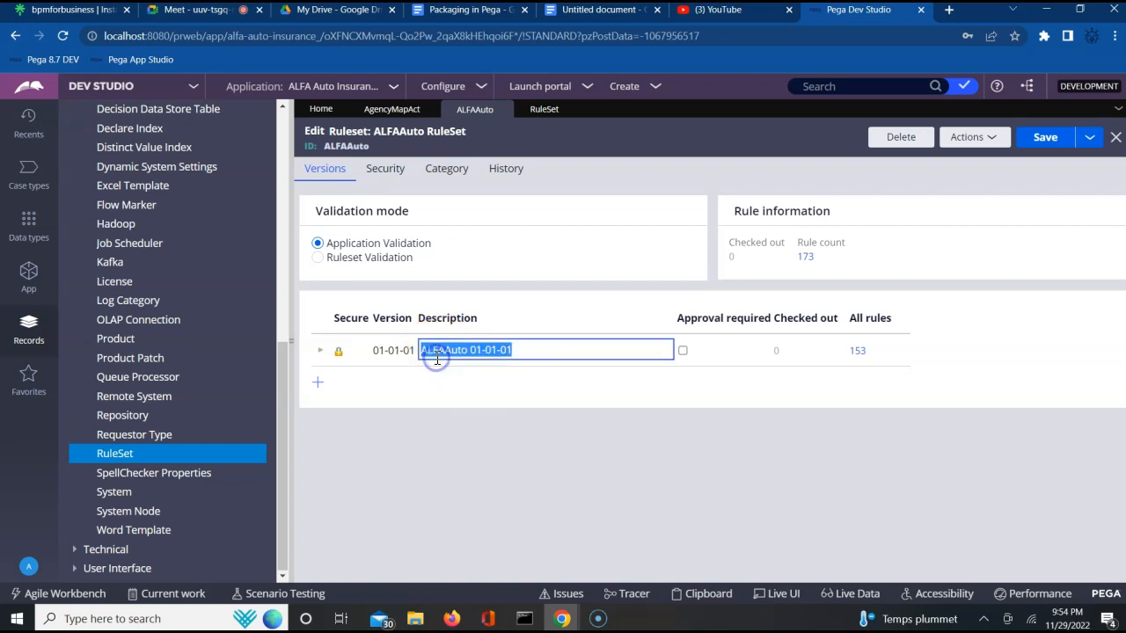
triple_click(385, 352)
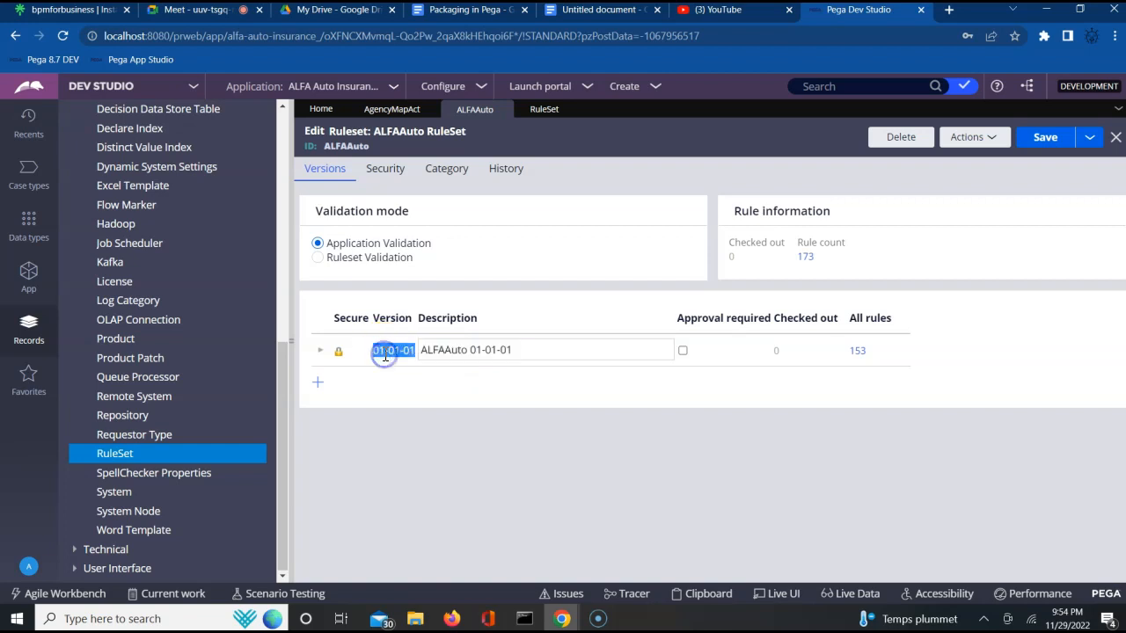
double_click(437, 350)
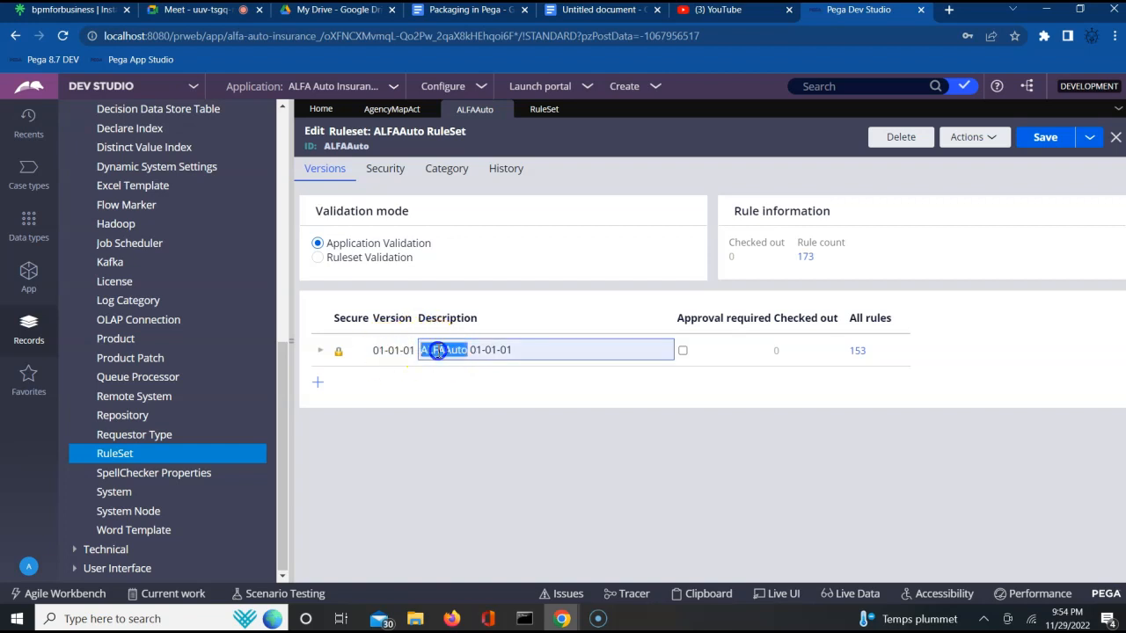
left_click(385, 350)
left_click(422, 352)
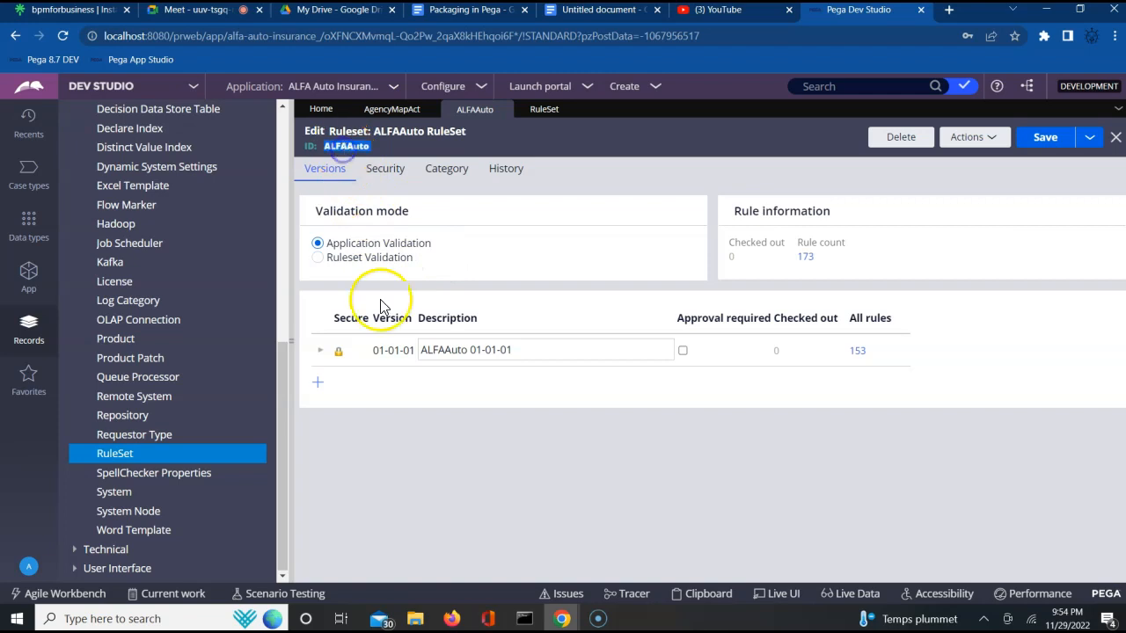
triple_click(384, 350)
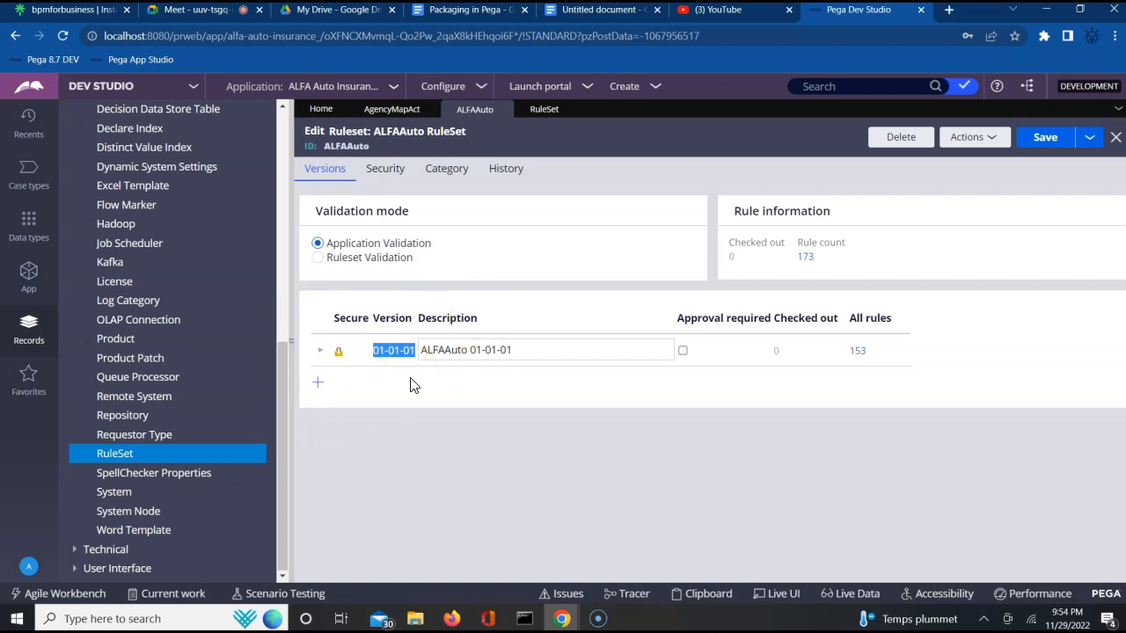
left_click(426, 353)
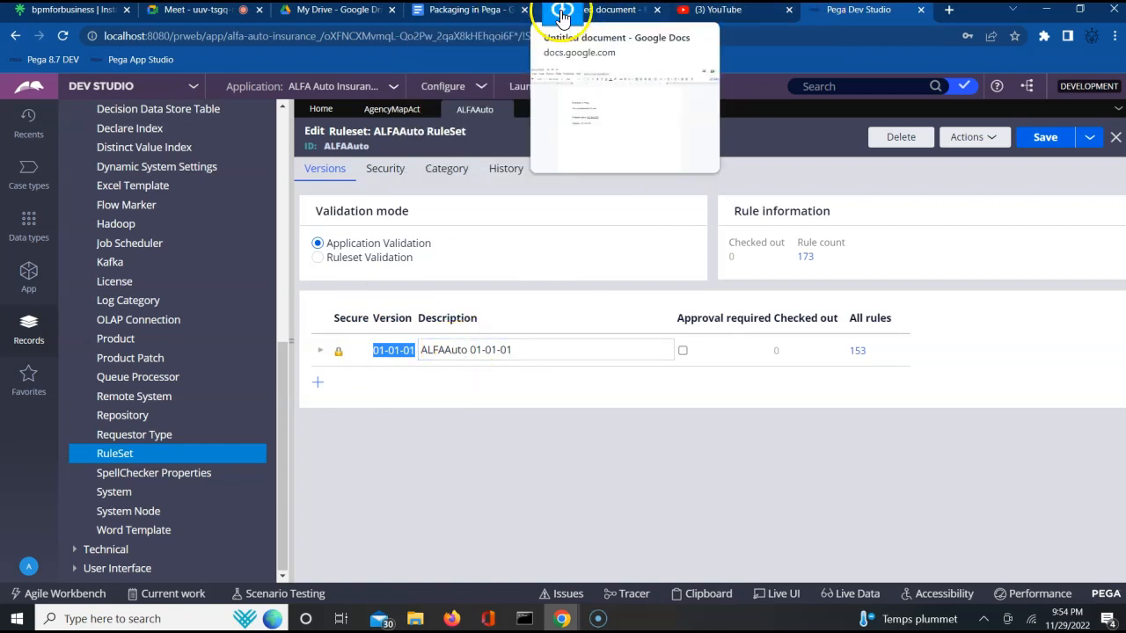
- In the Google Doc, add the line 'Major Version - Minor Version - Patch Version' below the version line
left_click(625, 16)
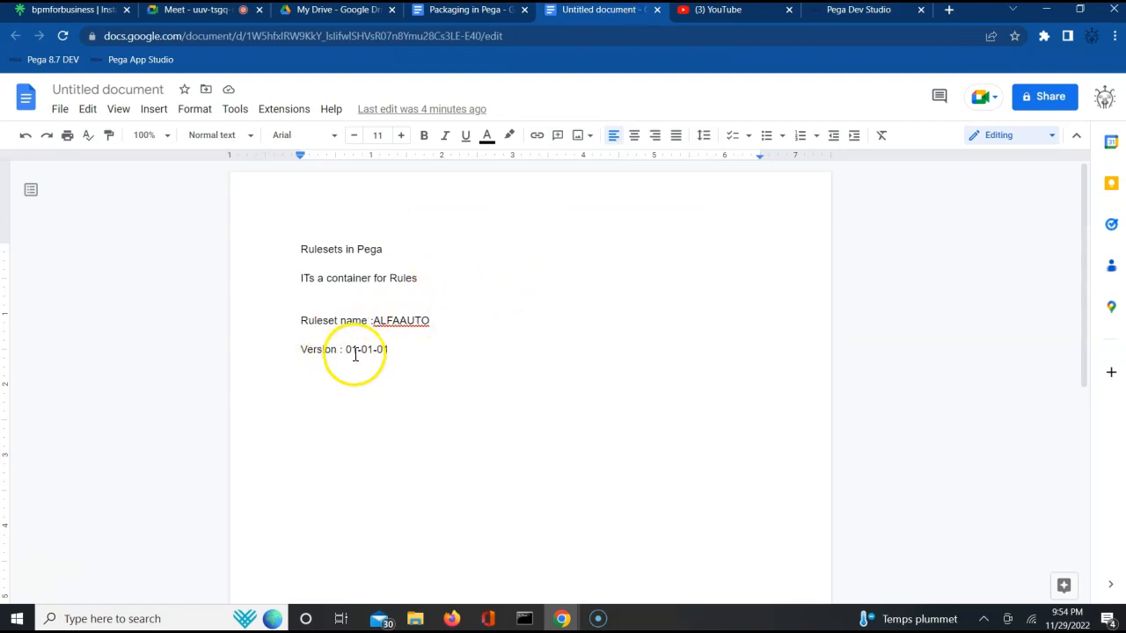
double_click(403, 354)
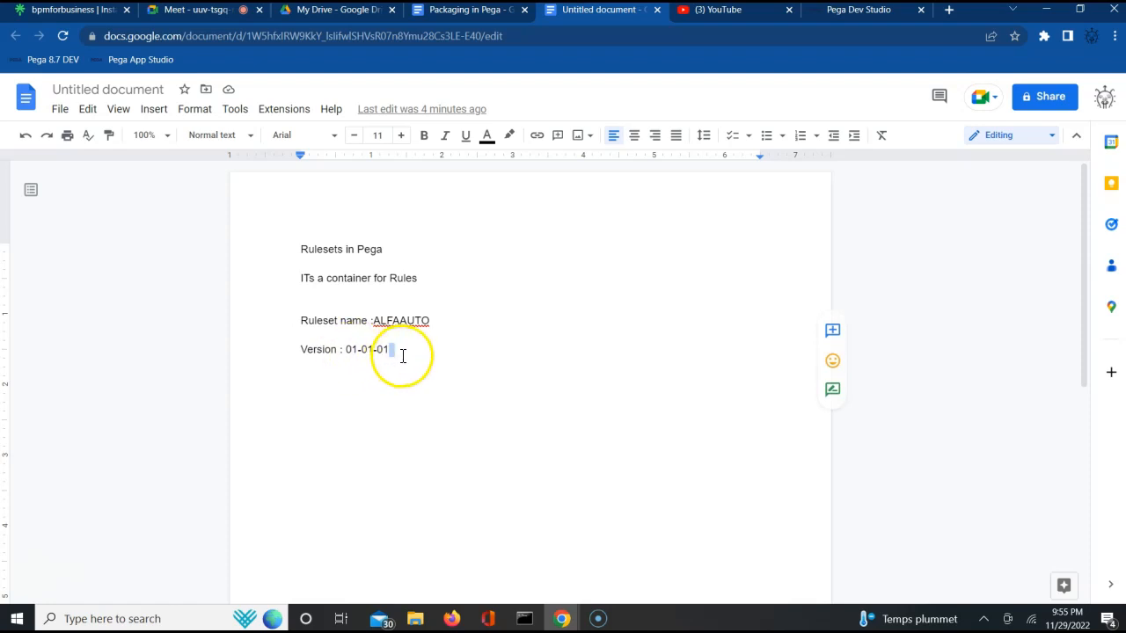
left_click(403, 354)
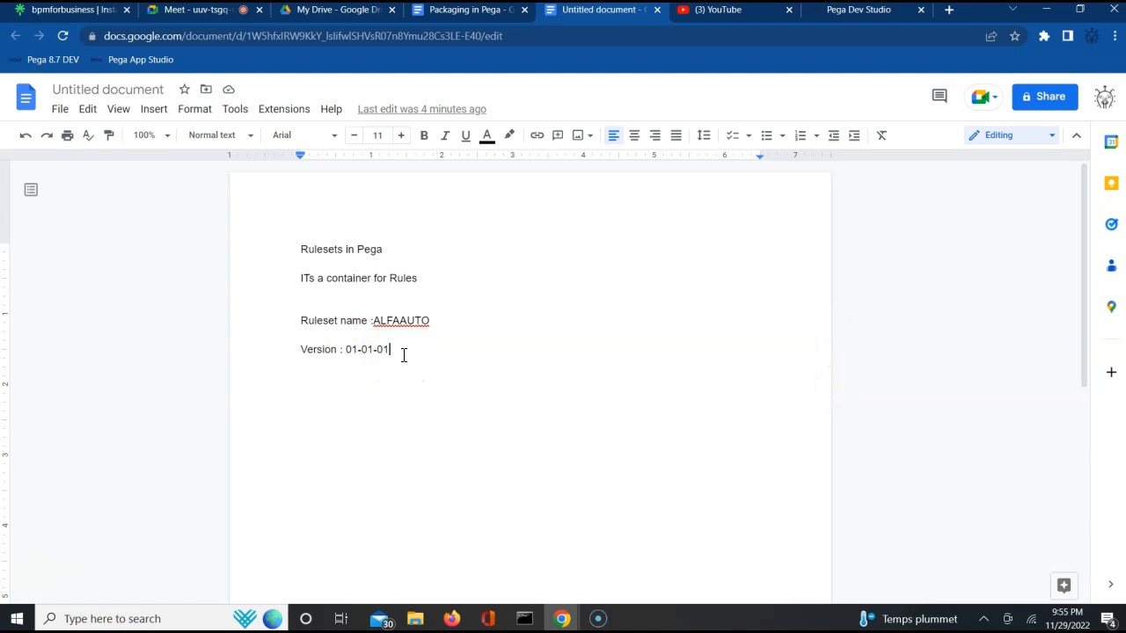
key("Return")
left_click(349, 350)
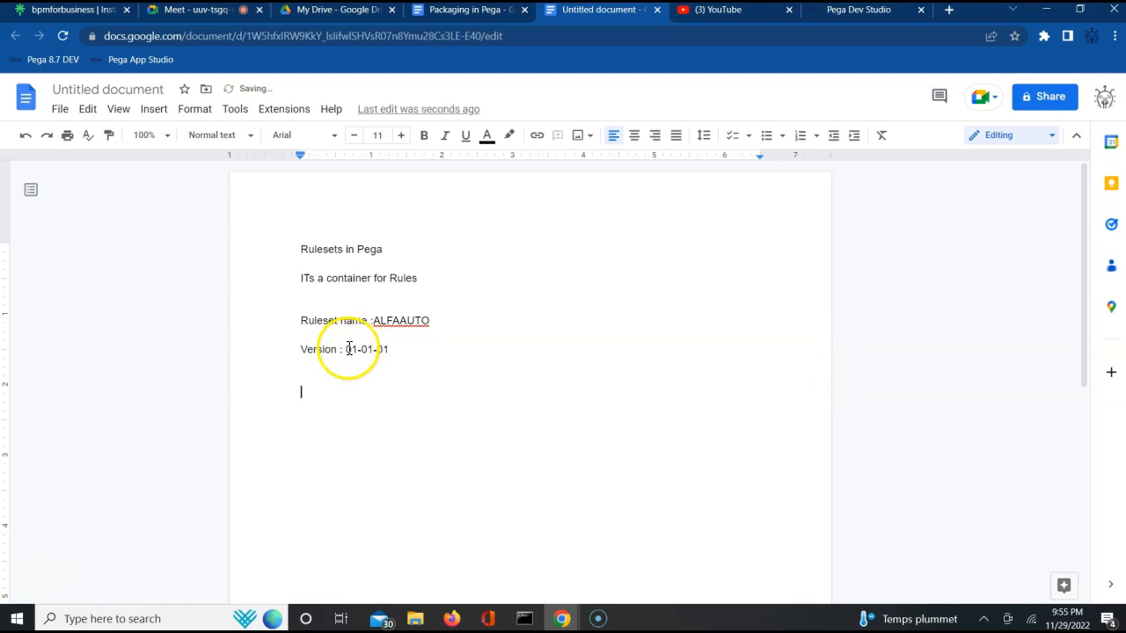
triple_click(349, 350)
double_click(350, 350)
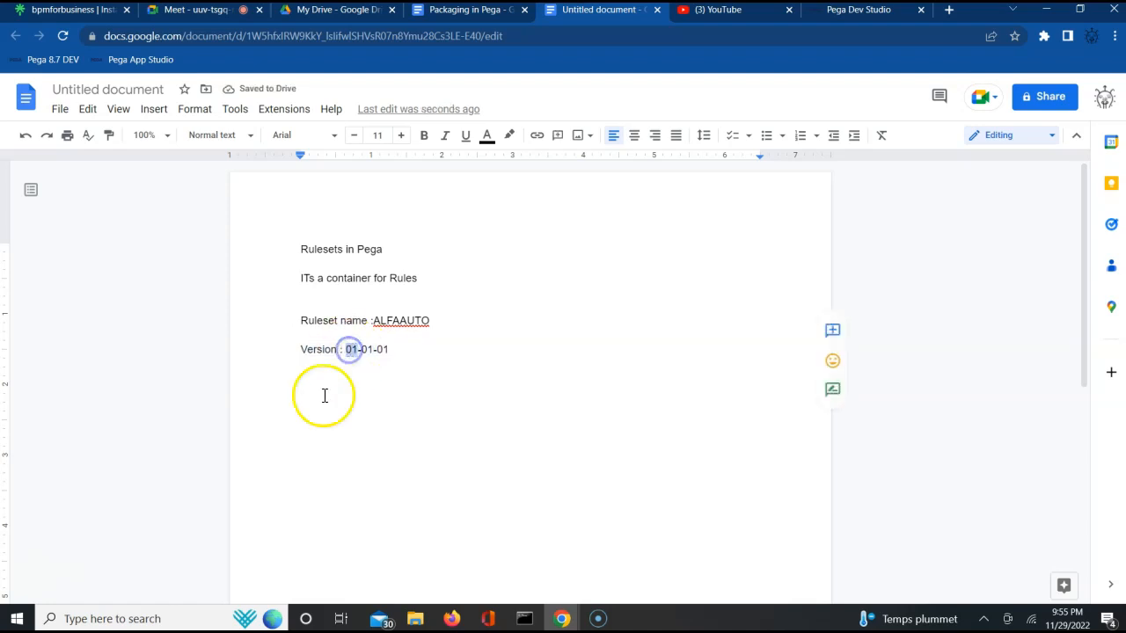
left_click(298, 427)
left_click(302, 379)
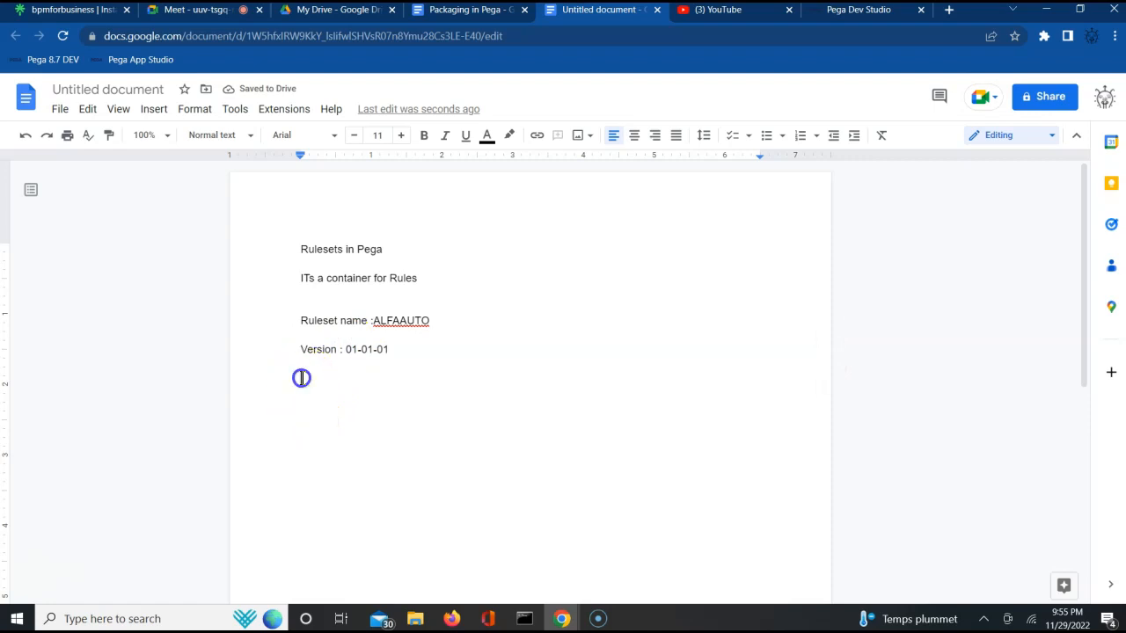
type("Major Version")
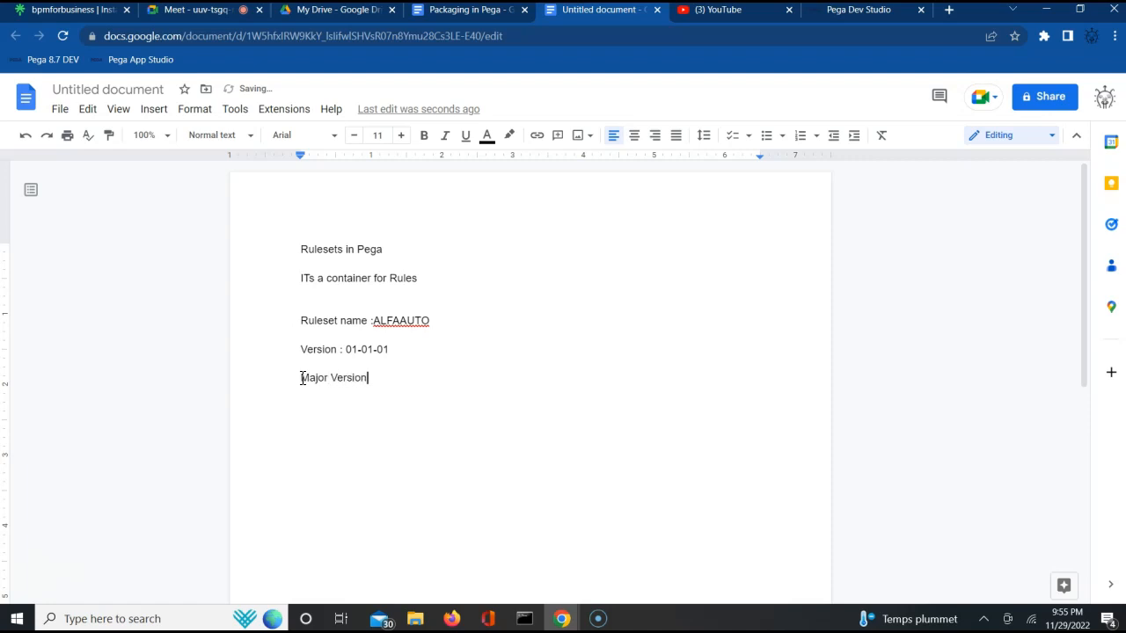
type(" -")
type(" Mi")
key("BackSpace")
type("inor Version - ")
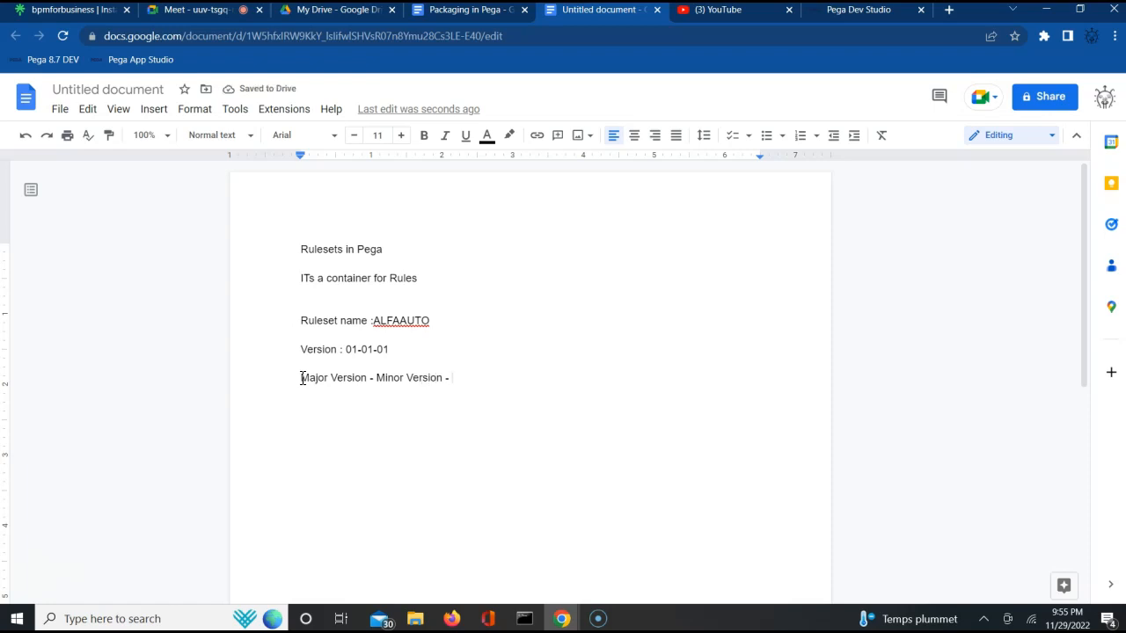
type("Patch Ver")
type("sion")
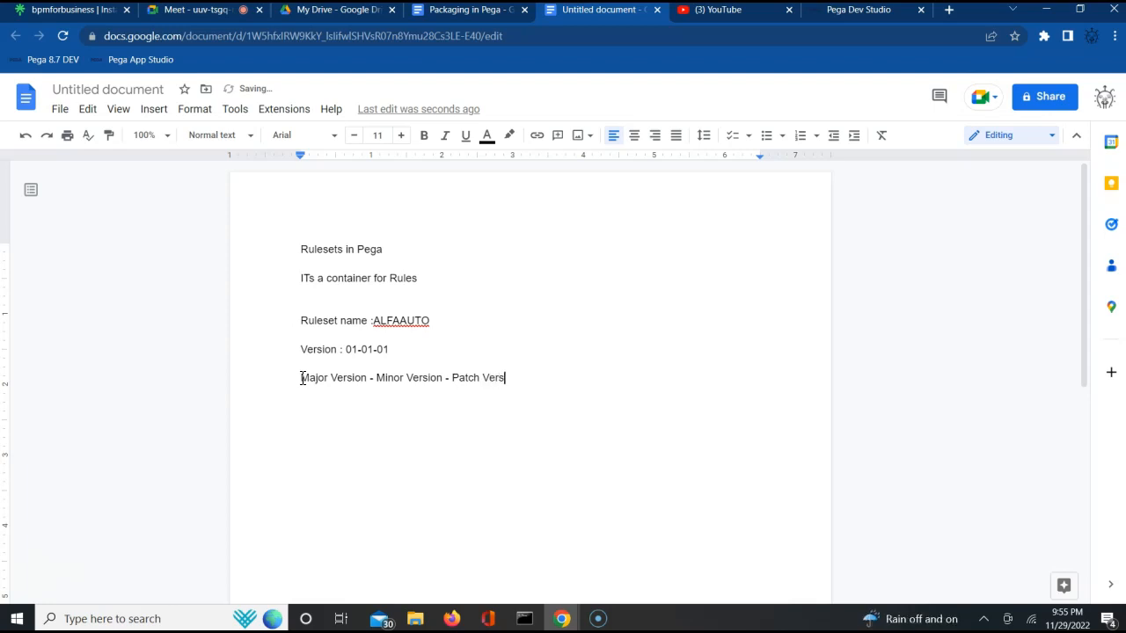
key("Return")
- Select the 'Version : 01-01-01' line in the document and return to the Pega Dev Studio tab
left_click(333, 343)
triple_click(329, 346)
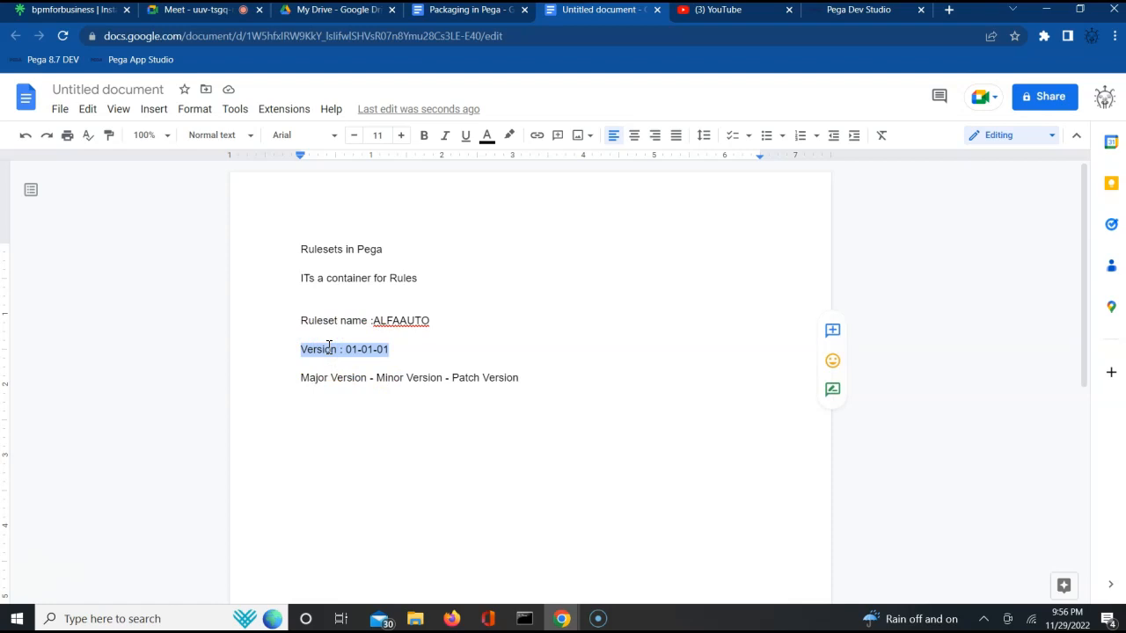
triple_click(366, 349)
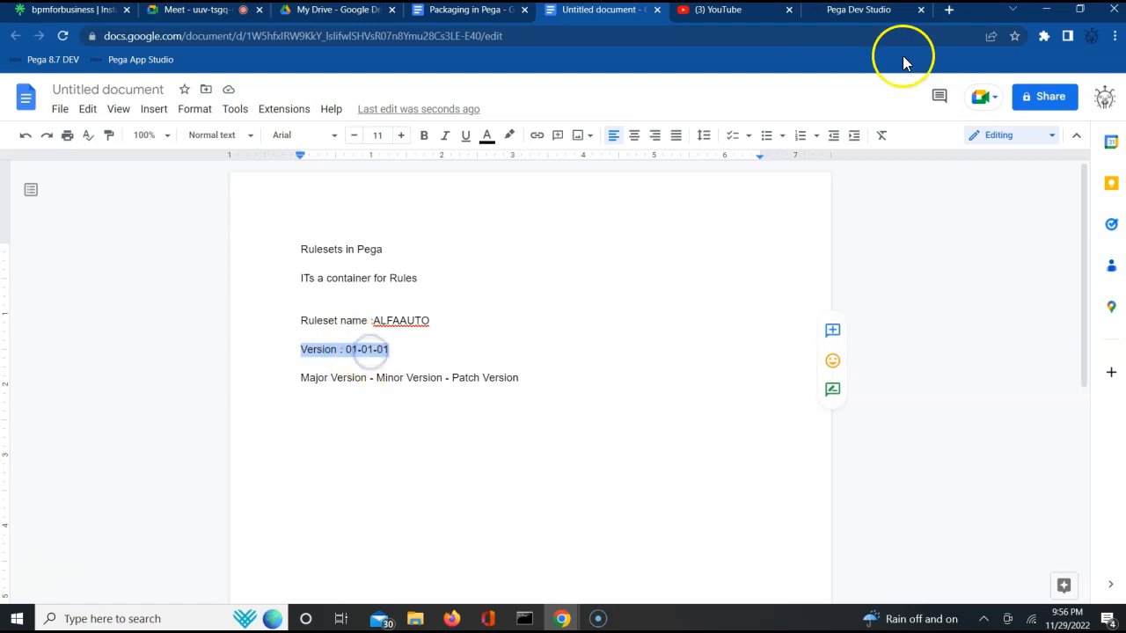
left_click(871, 10)
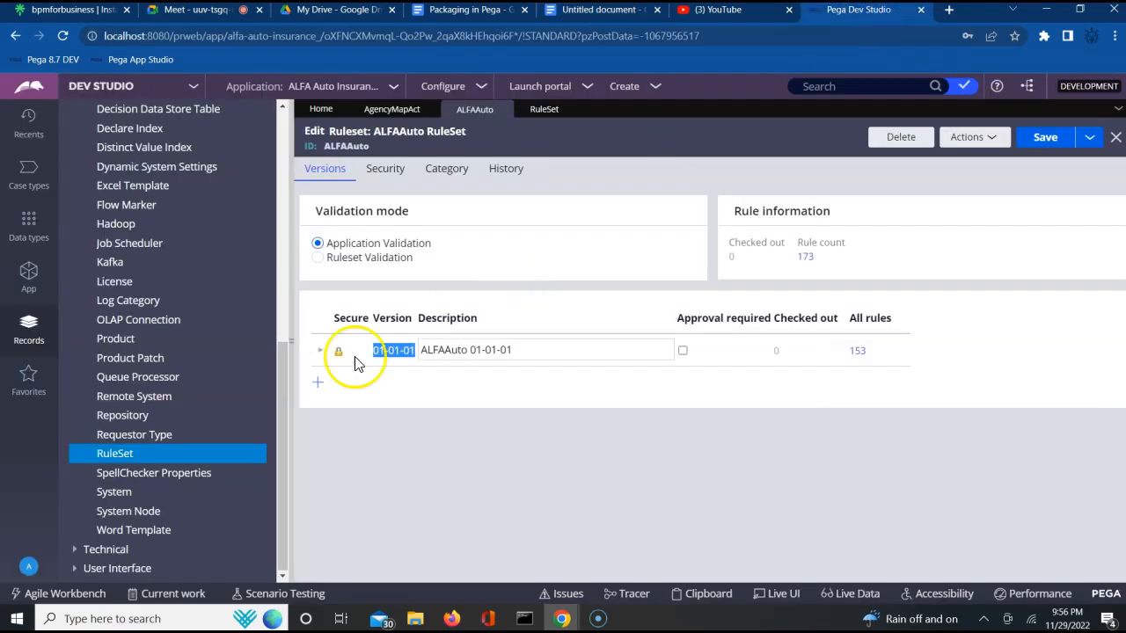
- Expand the 01-01-01 version's details in the ALFAAuto ruleset and switch to the Google Doc tab
left_click(320, 350)
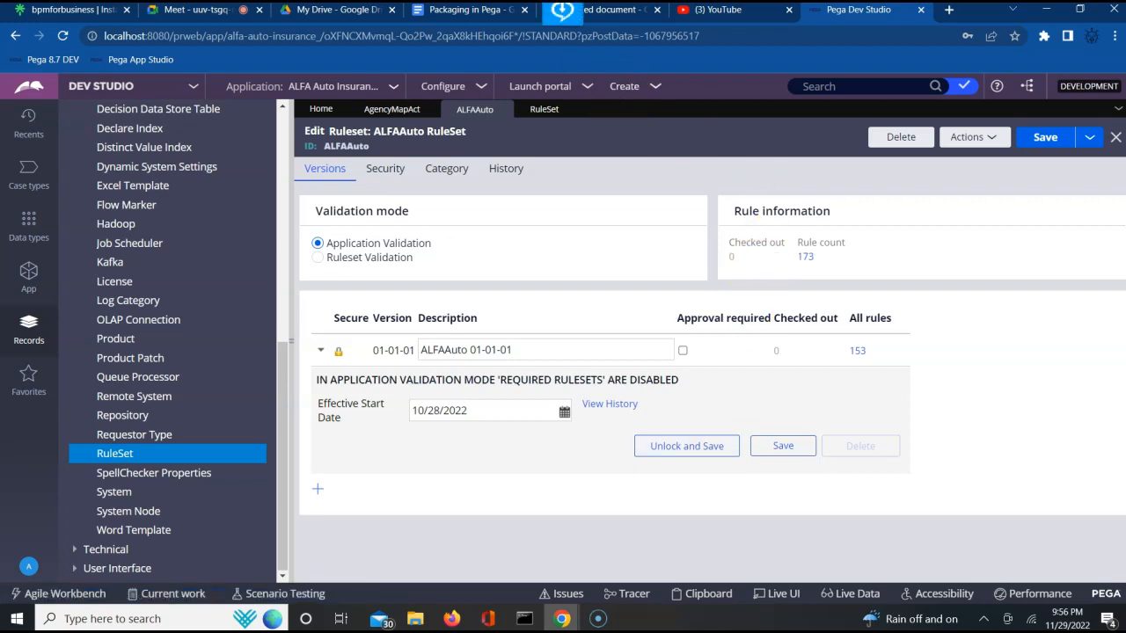
left_click(622, 17)
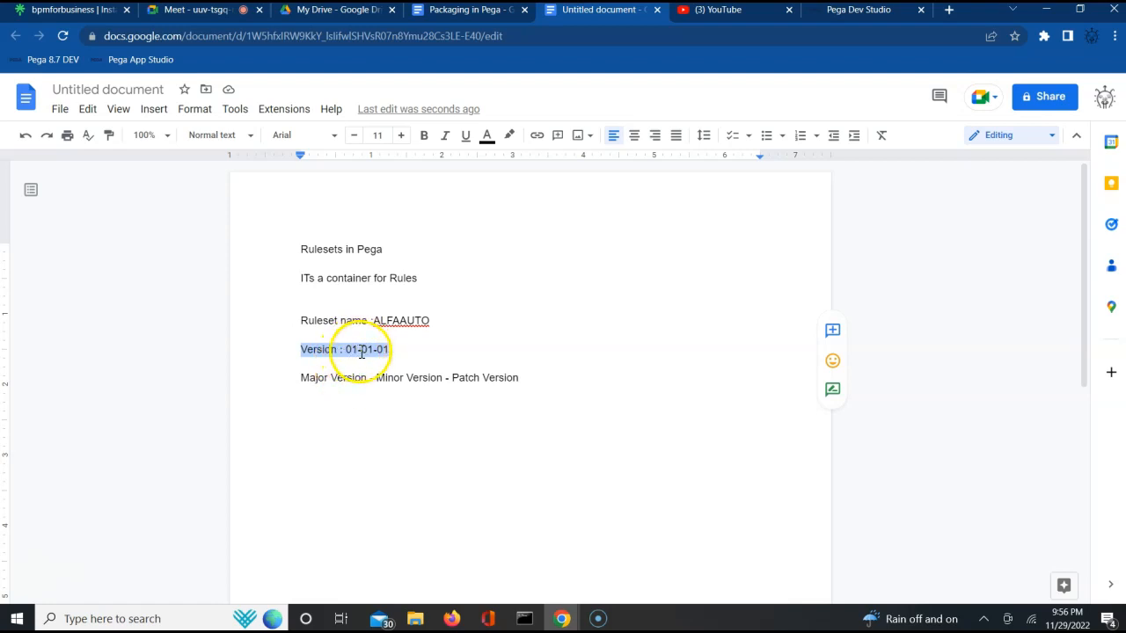
- Below the version format line, add example versions 01-01-02, 01-01-99 and 01-02-01 on separate lines
left_click(373, 352)
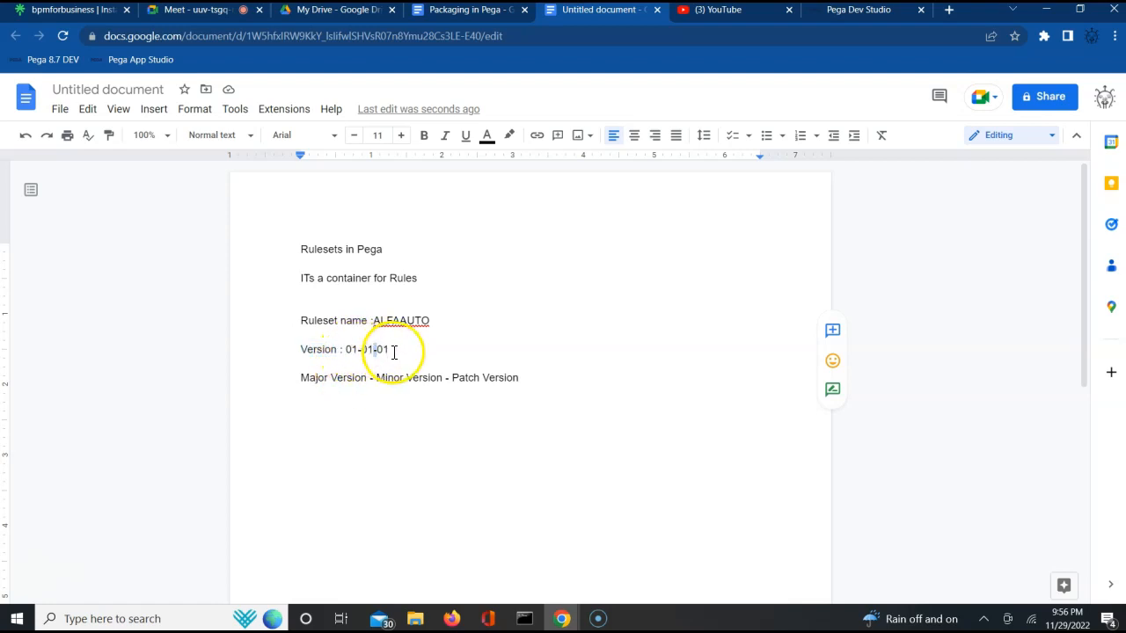
left_click(546, 379)
key("Return")
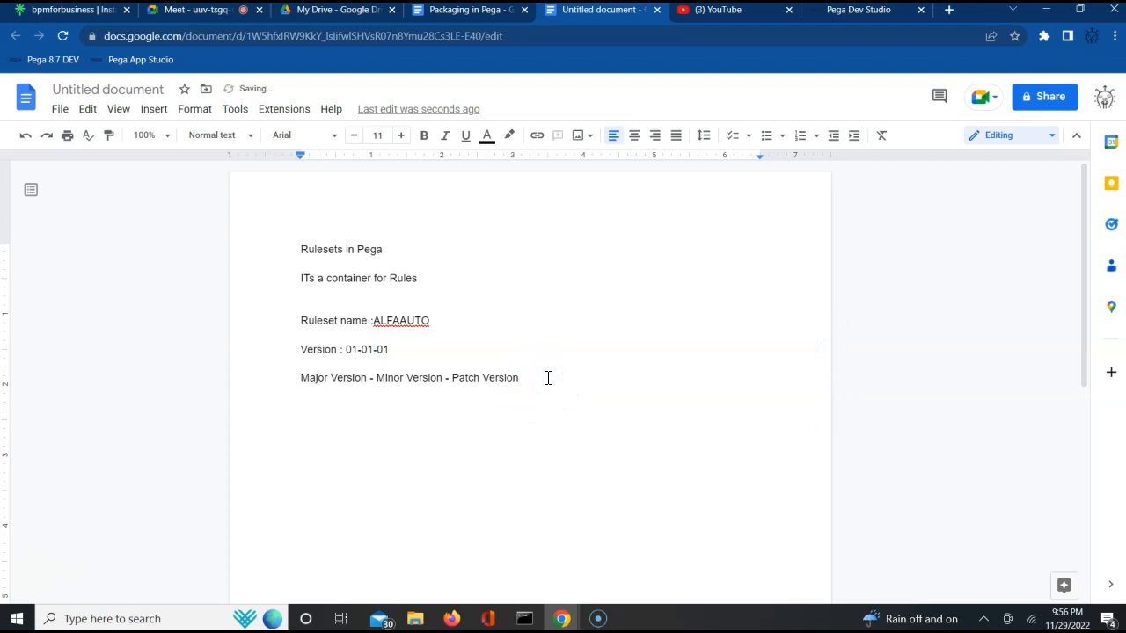
type("01-01-02")
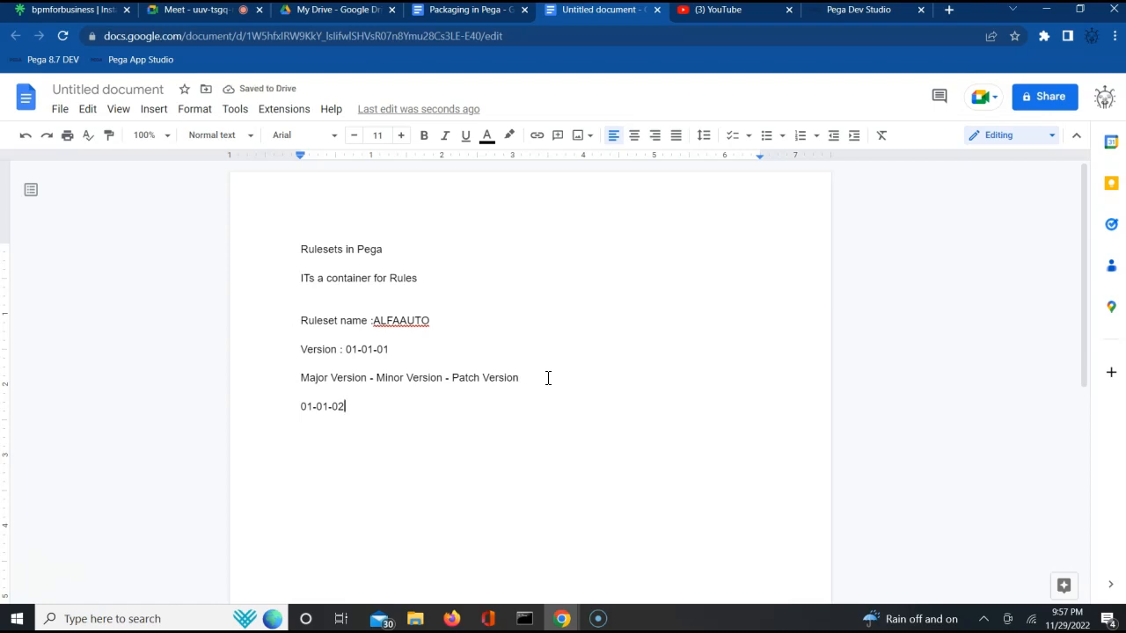
key("Return")
type("01-01-99")
key("Return")
type("01-02-01")
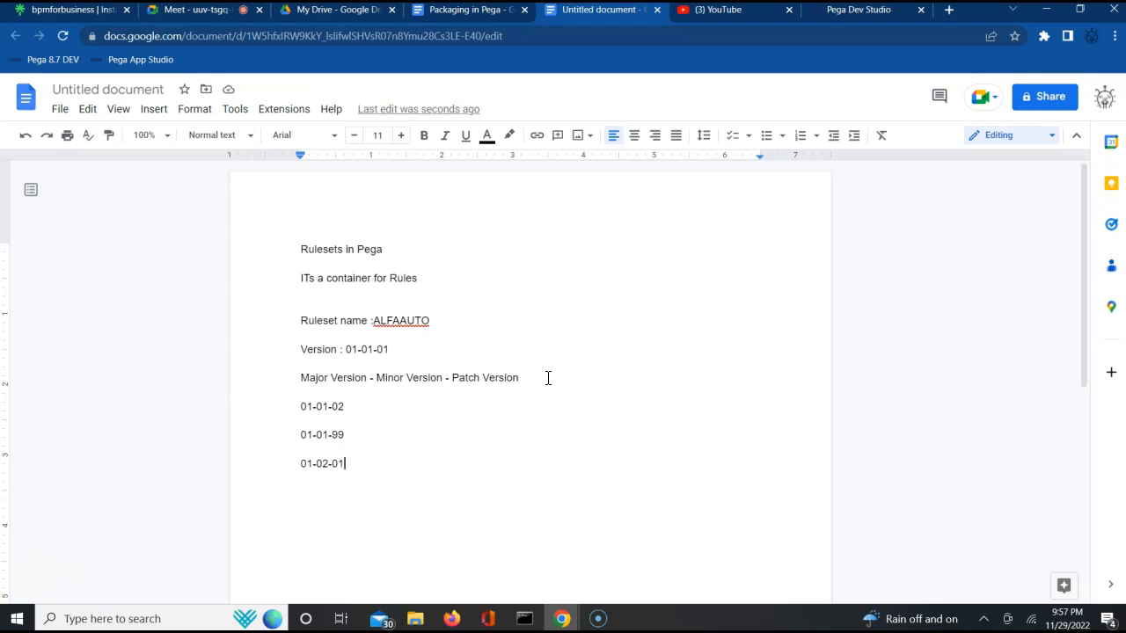
- Add example versions 01-99-99, 02-01-01 and 99-99-99, followed by a separator line of equals signs
key("Return")
type("01-099-99")
key("Return")
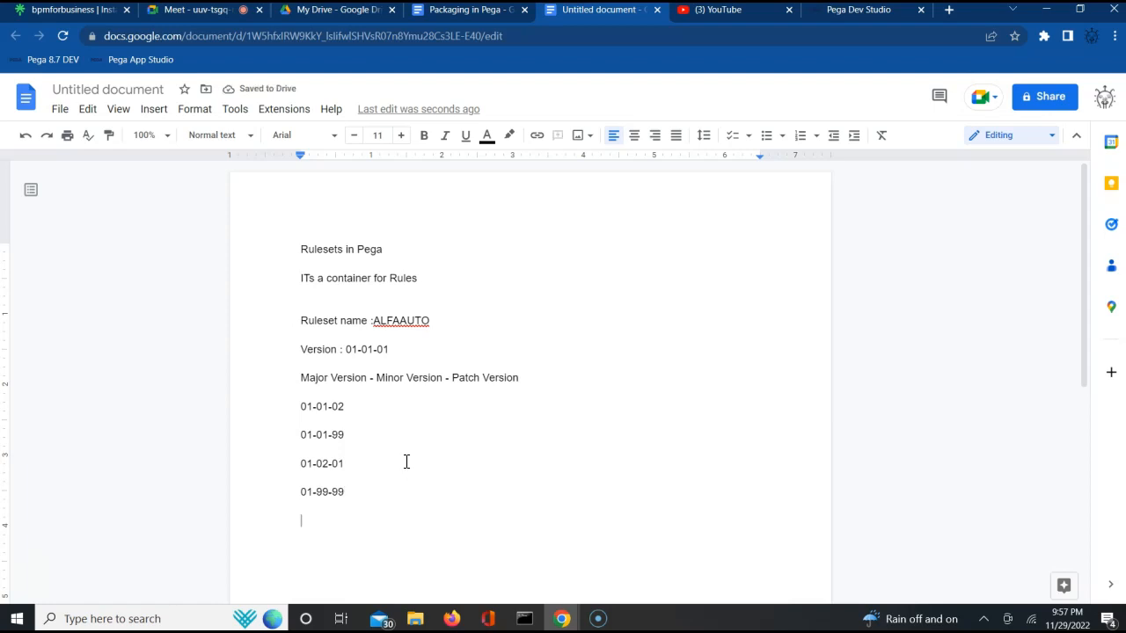
type("02-01-02")
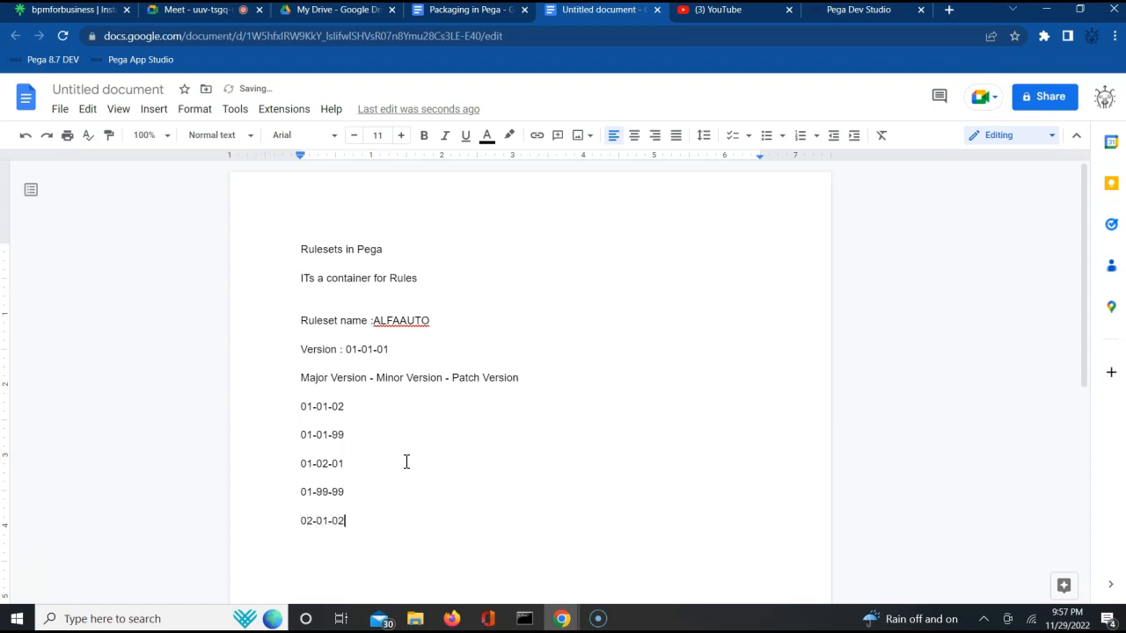
key("BackSpace")
type("1")
key("Return")
type("99-99-99")
key("Return")
type("=============")
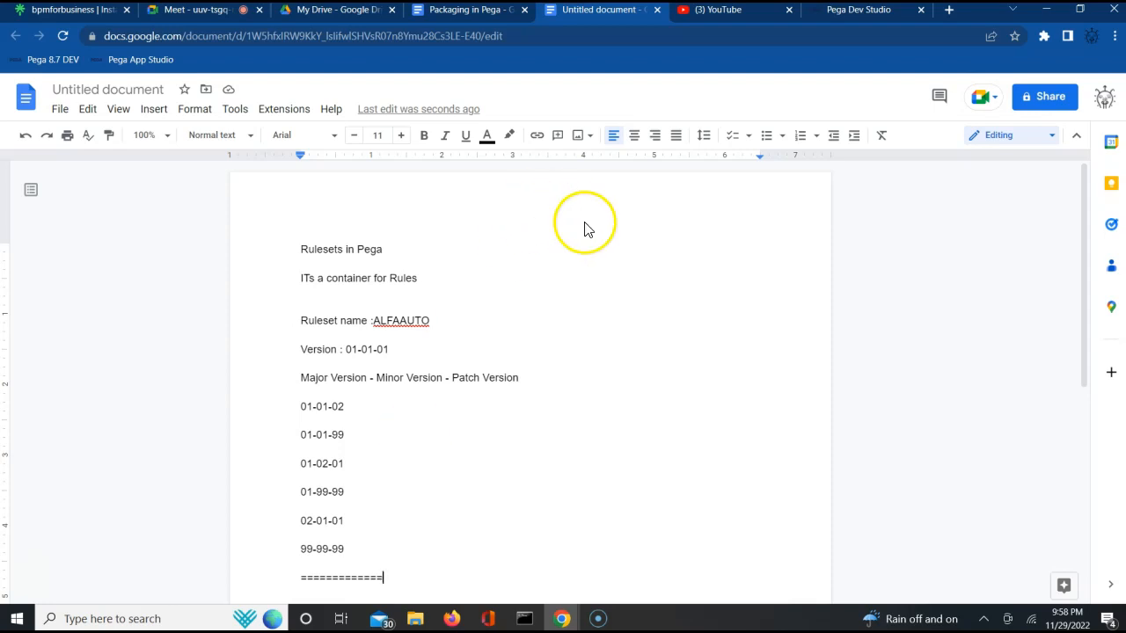
- Back in Dev Studio, start creating a new Activity on the ALFA-ALFAAuto-Work class from the App explorer
left_click(846, 13)
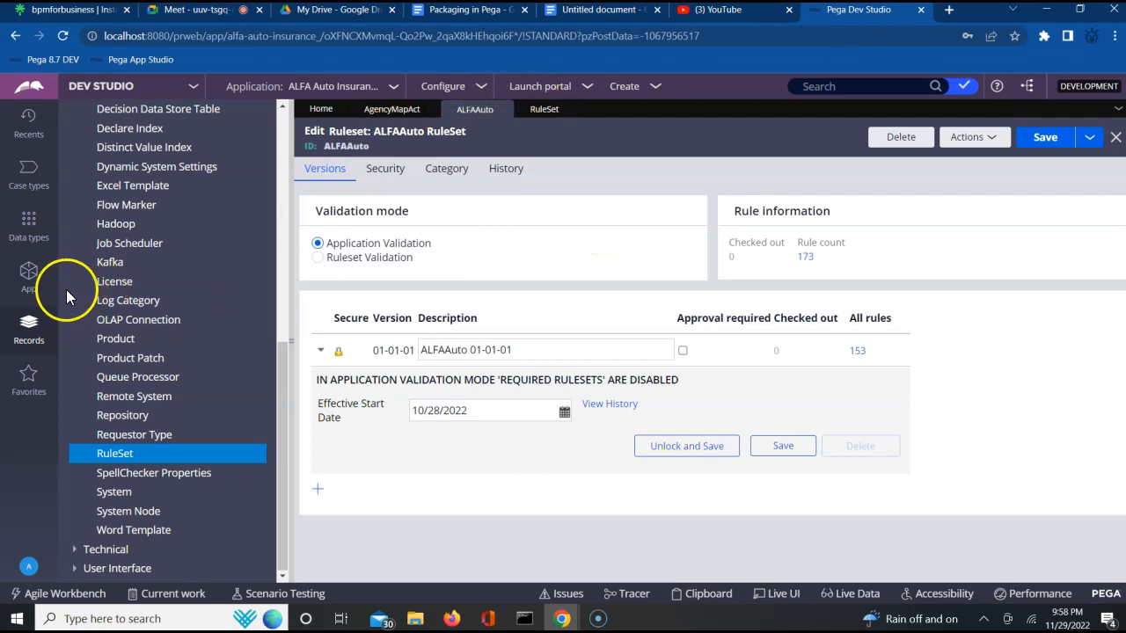
left_click(29, 276)
left_click(147, 194)
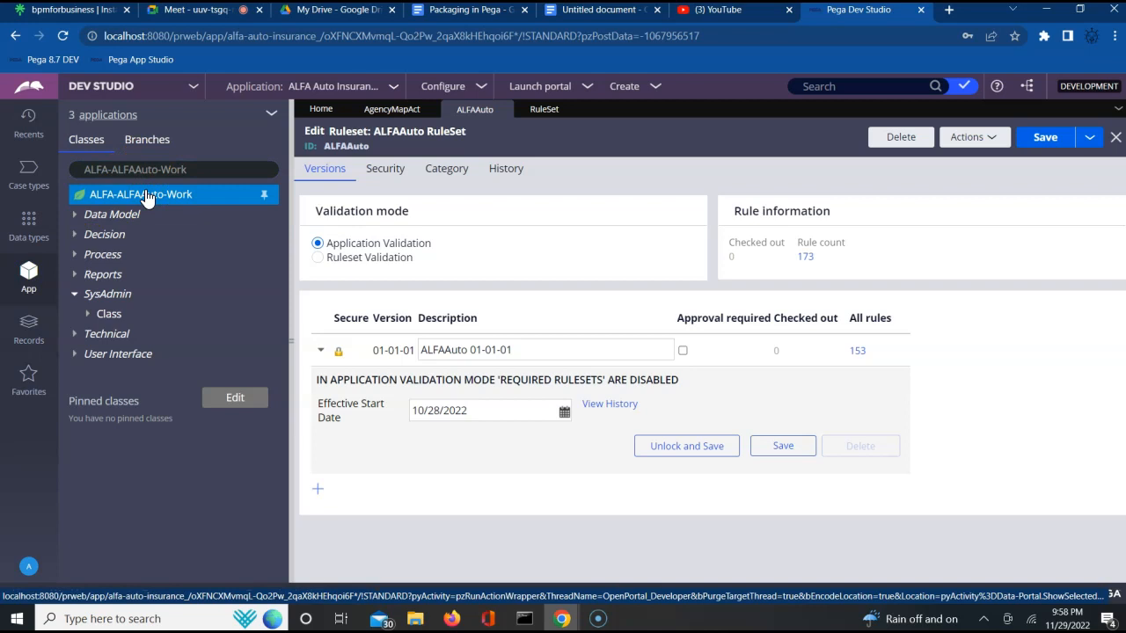
right_click(147, 198)
mouse_move(242, 215)
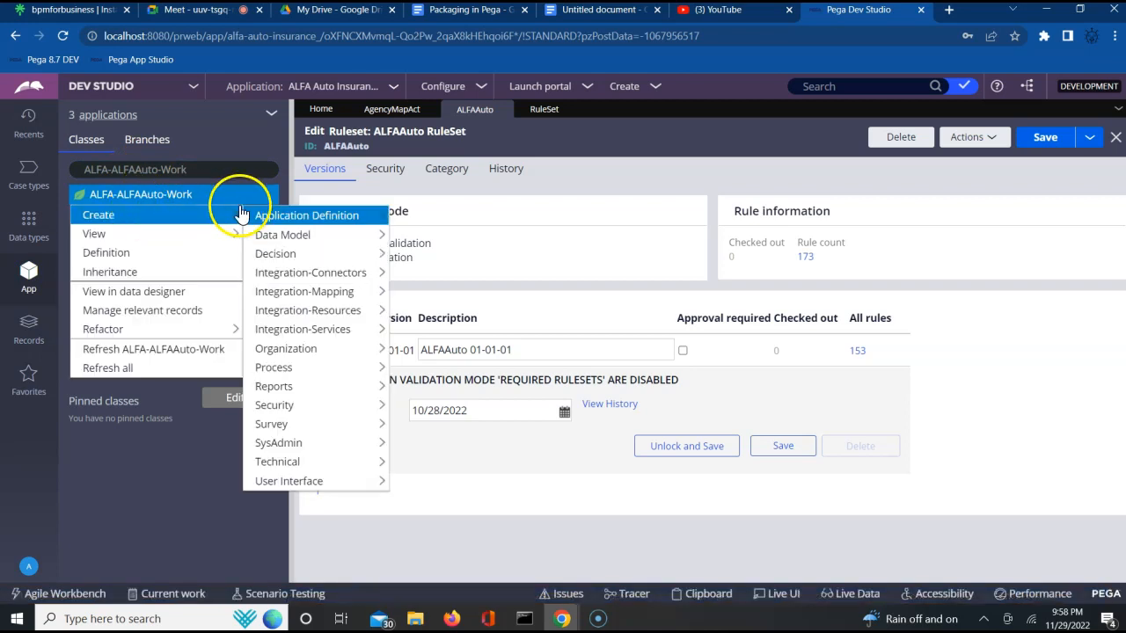
mouse_move(278, 447)
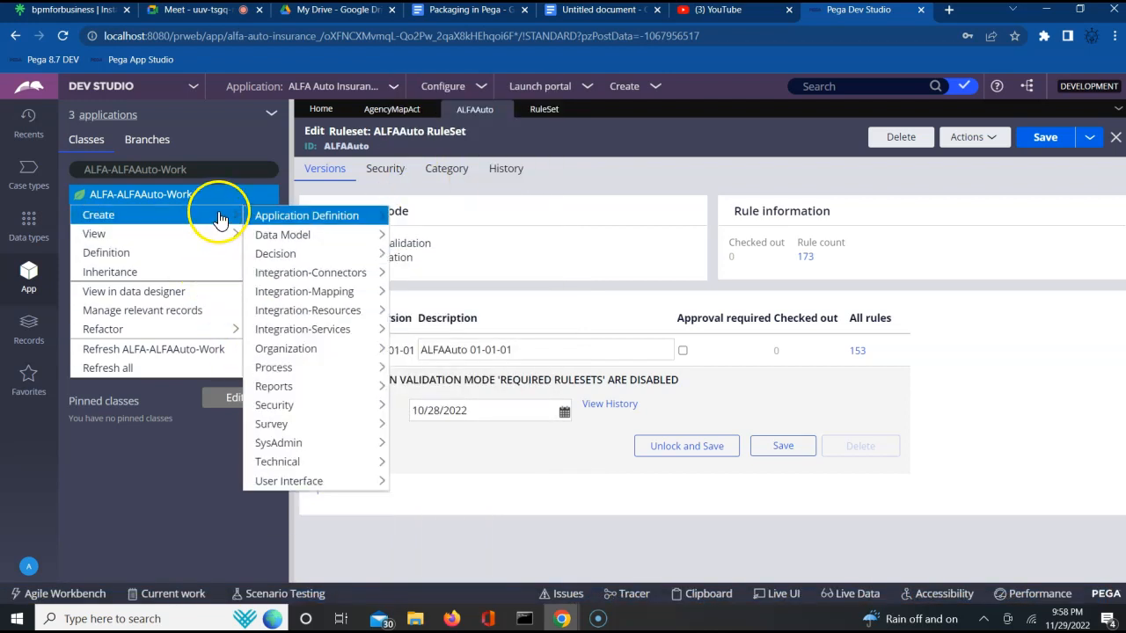
mouse_move(325, 468)
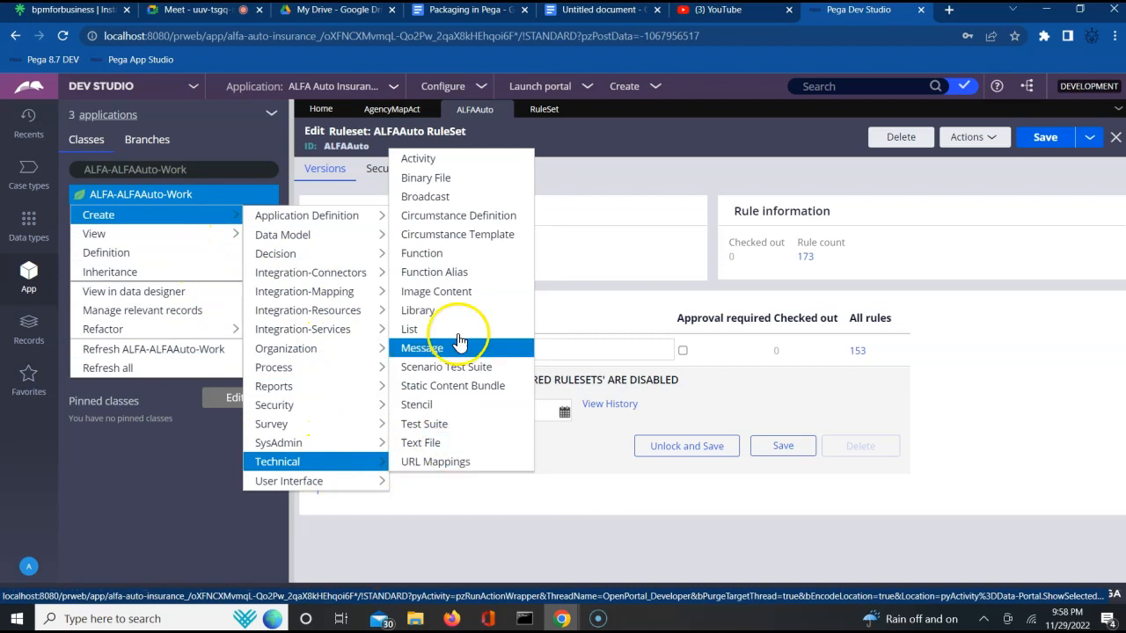
left_click(445, 162)
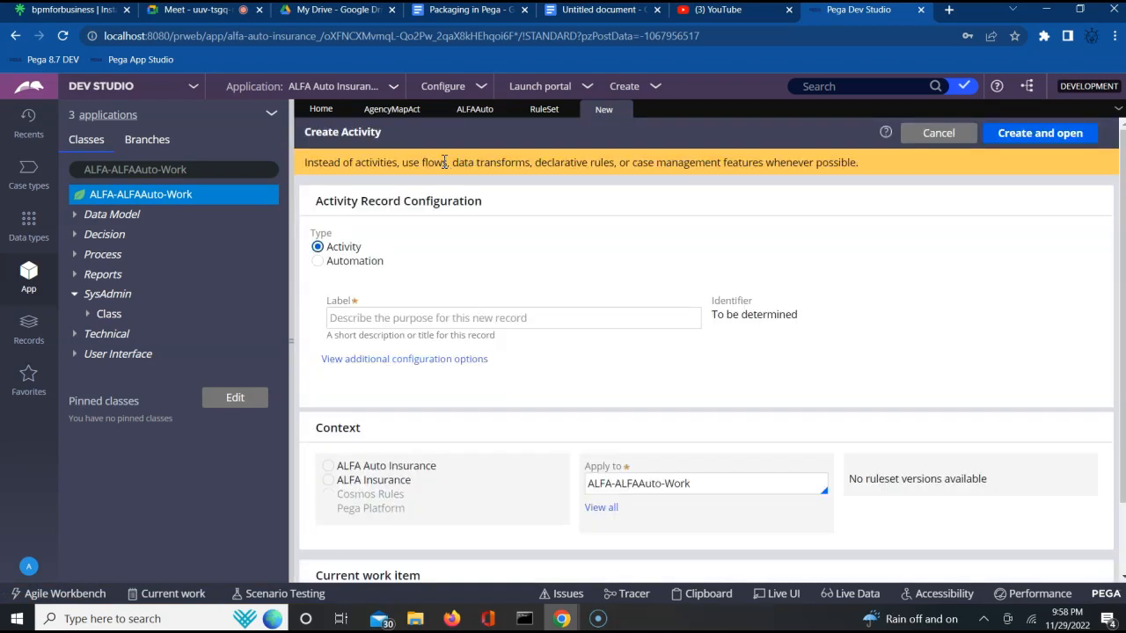
- Label the new activity 'test' and choose ALFA Auto Insurance as its context
left_click(447, 322)
type("test")
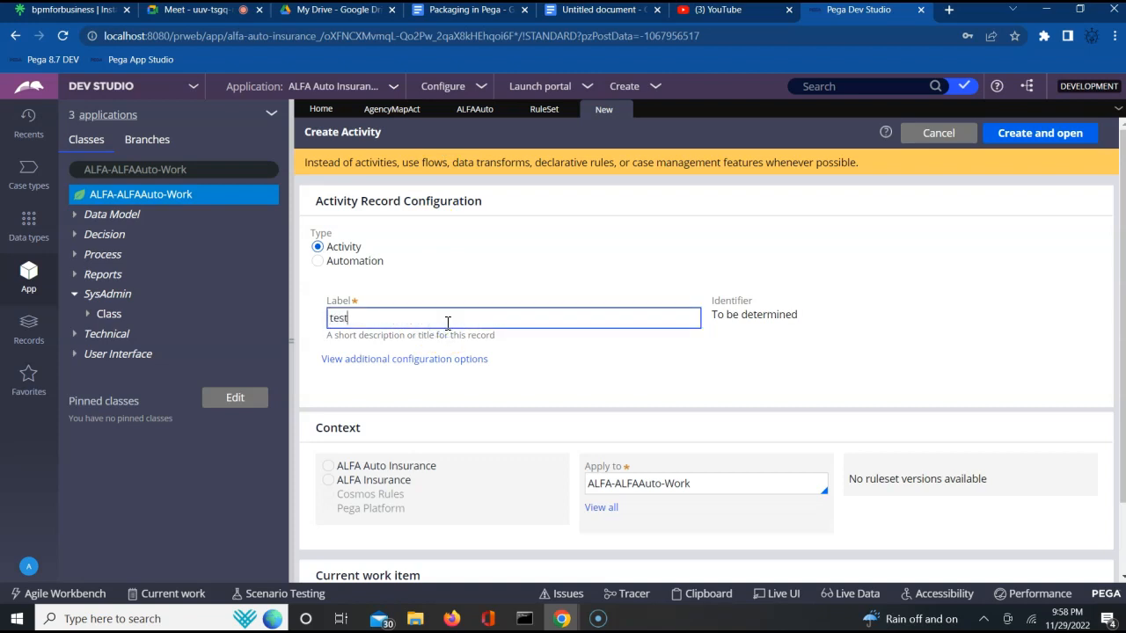
left_click(328, 469)
left_click(671, 483)
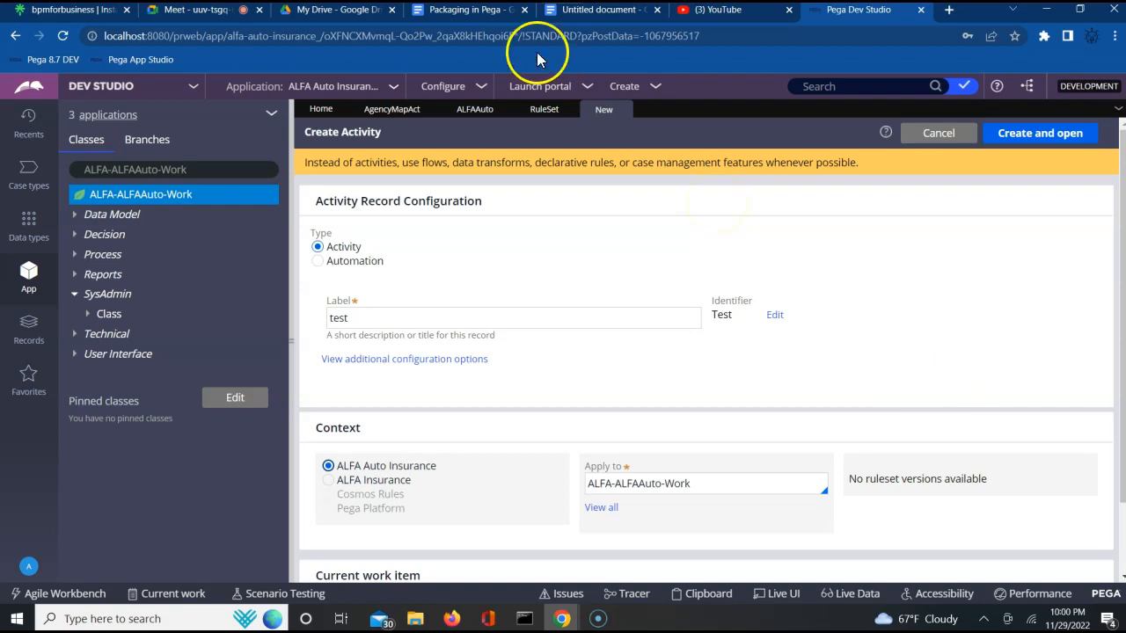
- Open the application overview and close it again
left_click(393, 96)
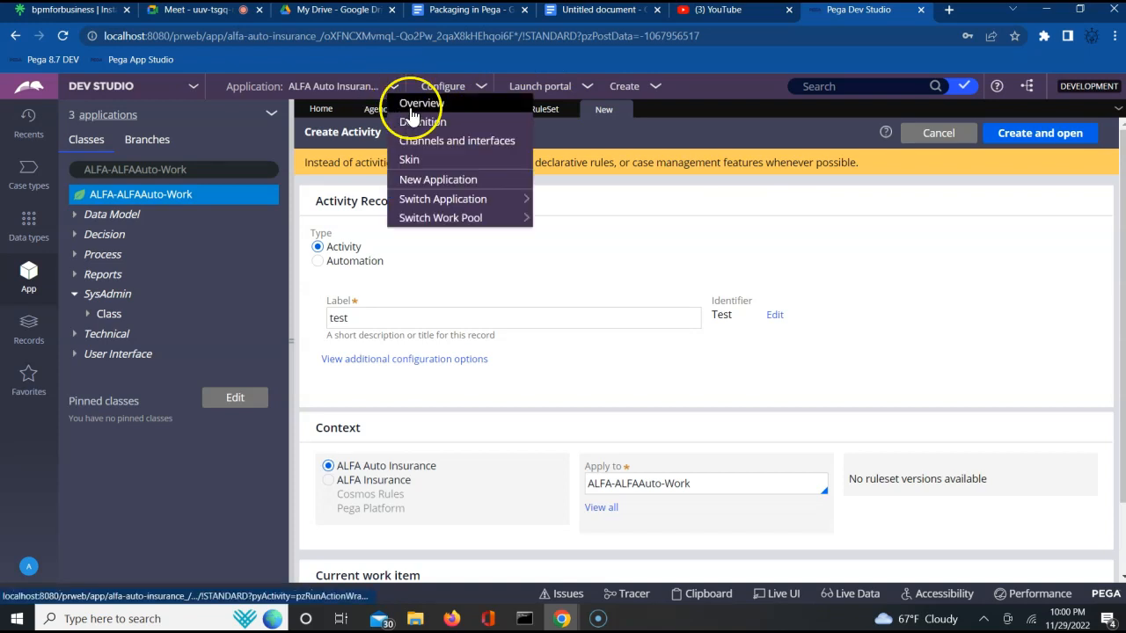
left_click(431, 105)
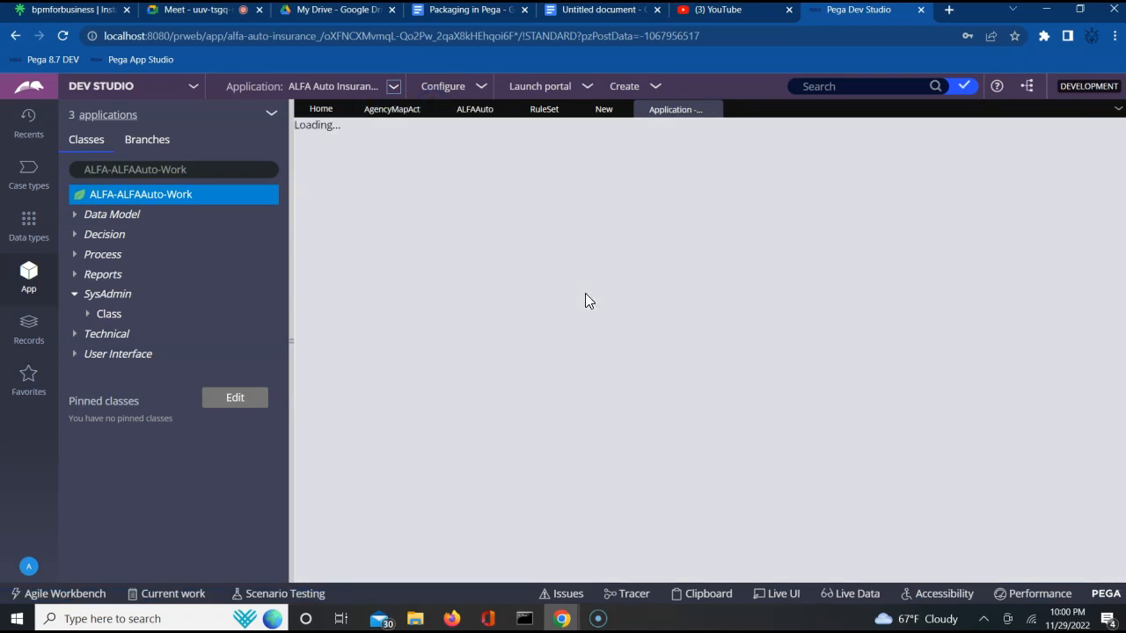
left_click(761, 297)
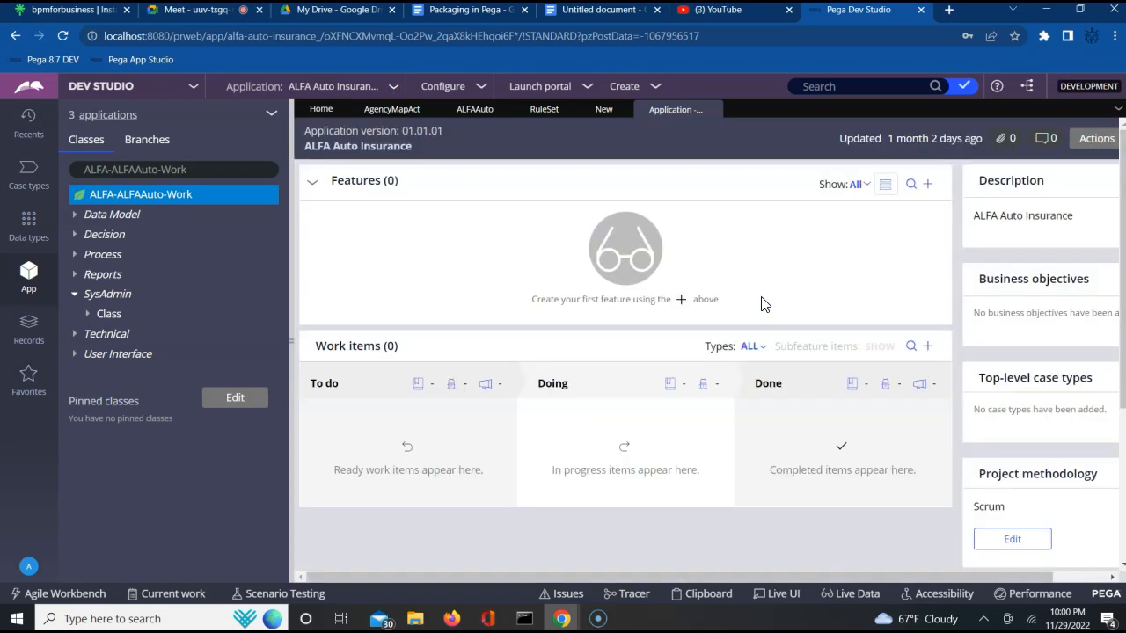
left_click(714, 110)
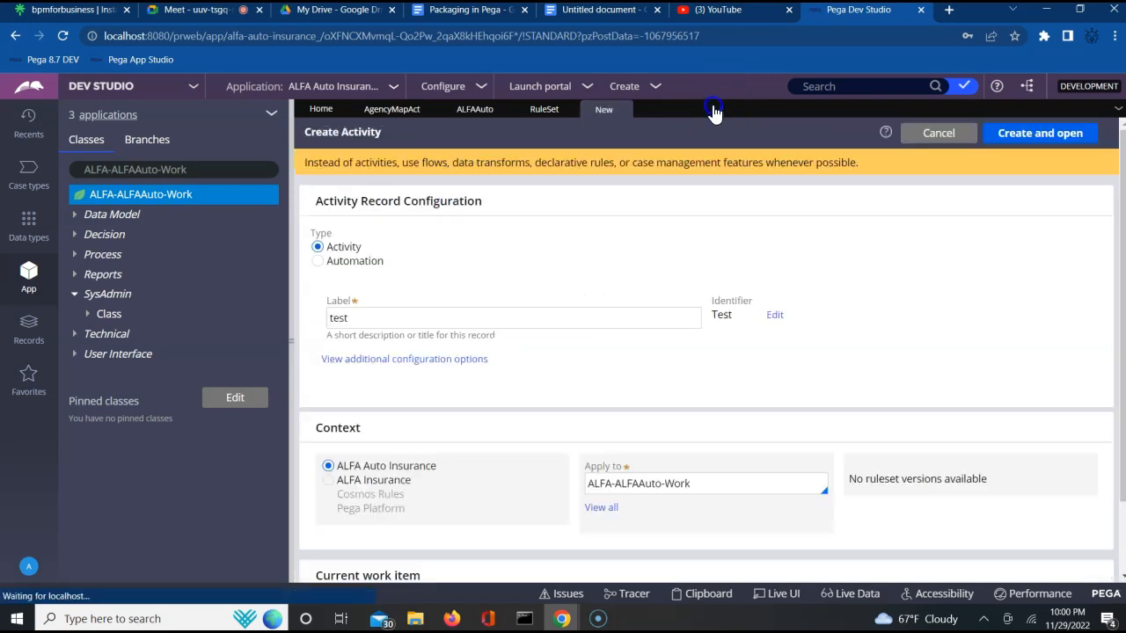
- Open the ALFA Auto Insurance application definition and examine its ID and application rulesets list
left_click(391, 87)
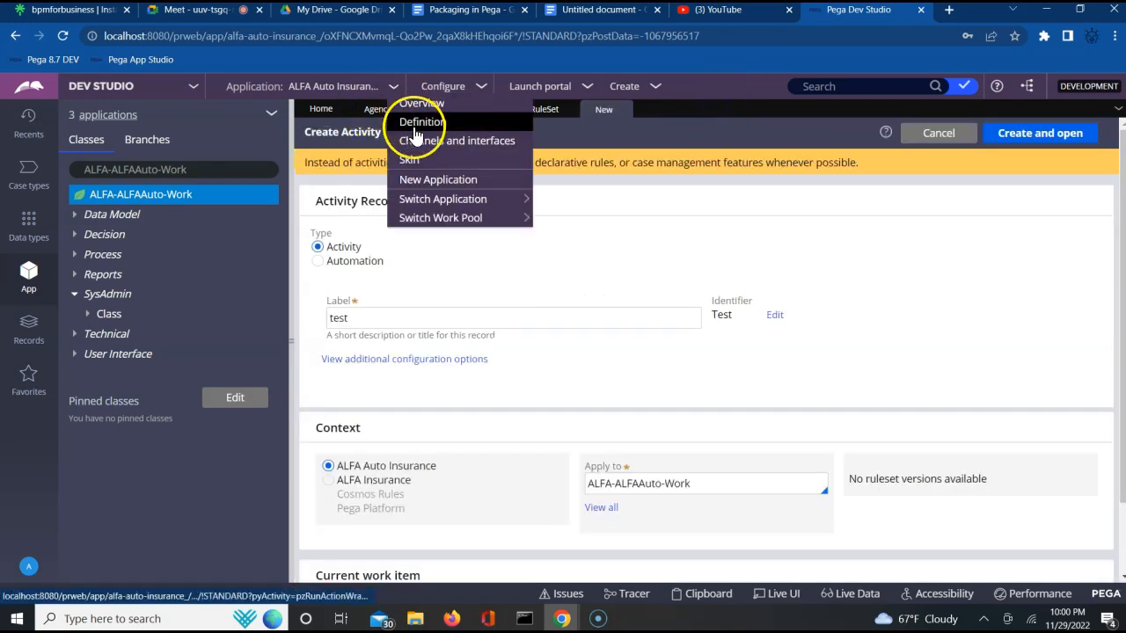
left_click(413, 123)
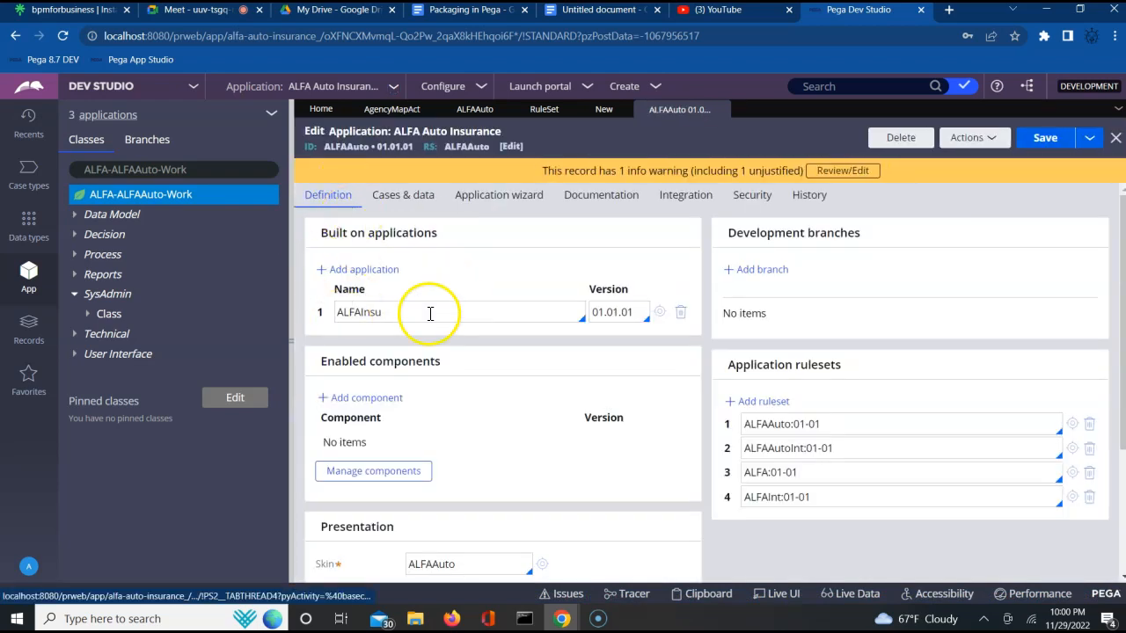
double_click(340, 147)
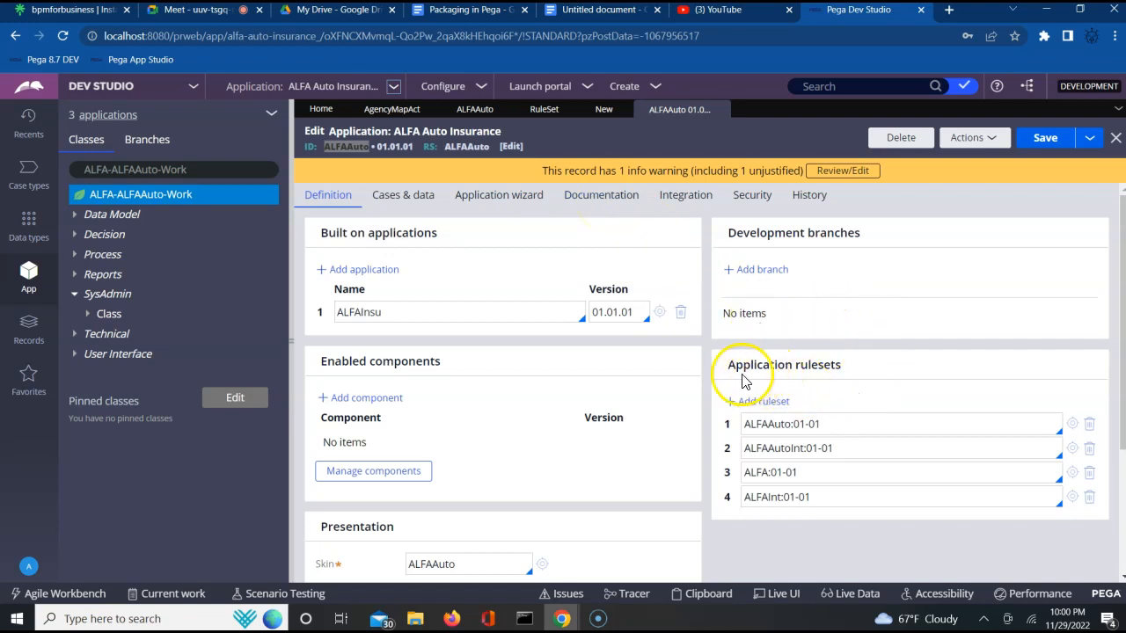
left_click(827, 373)
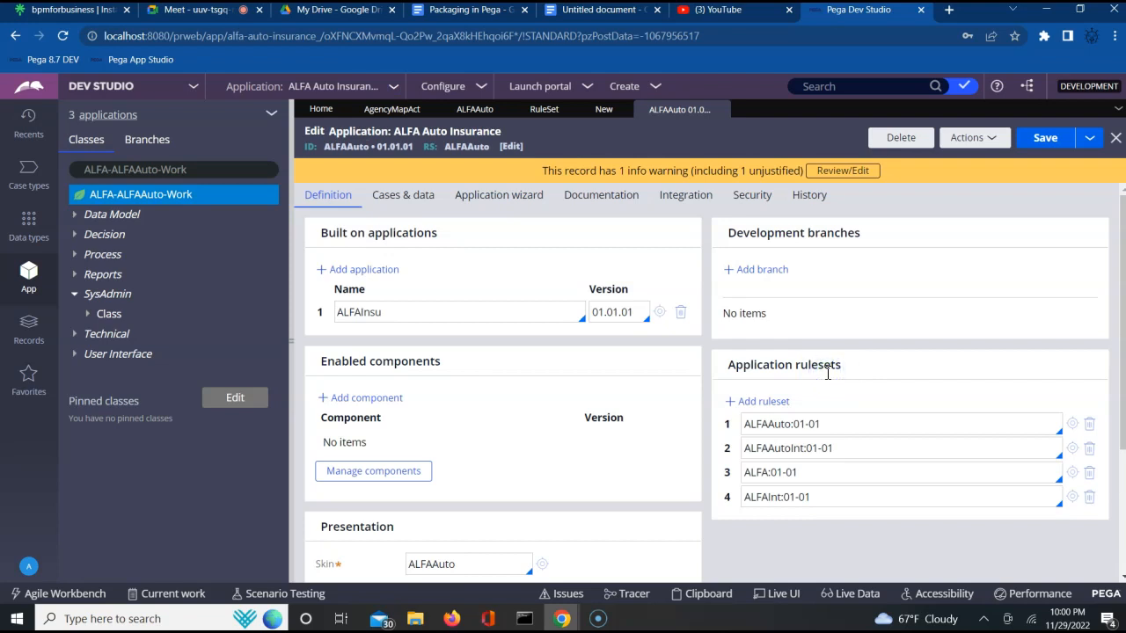
triple_click(826, 366)
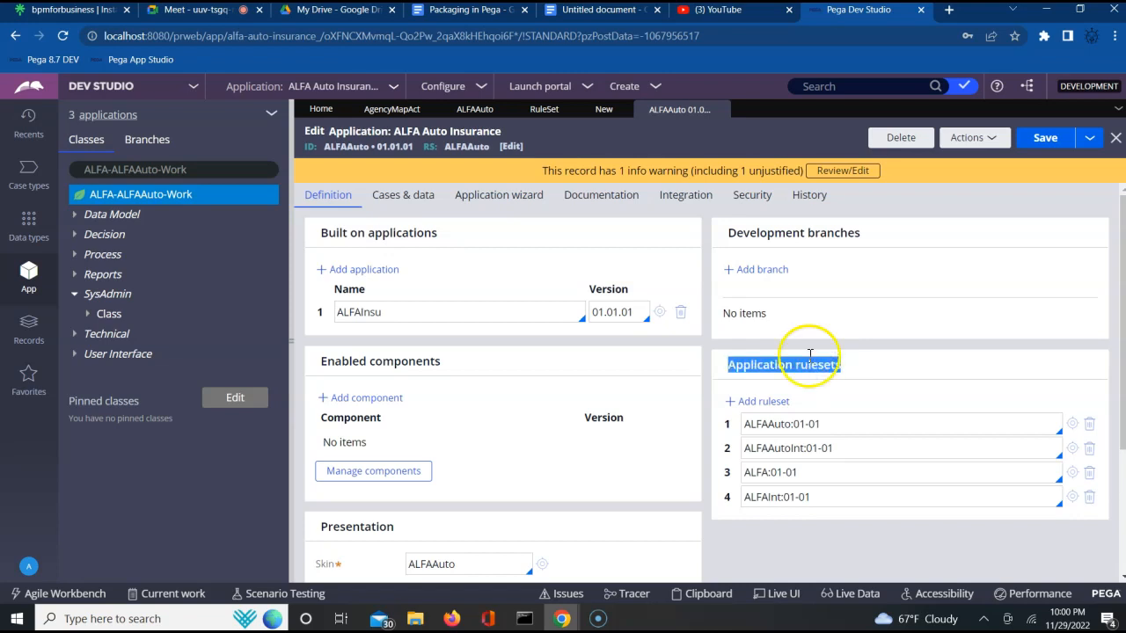
- Open the ALFAAuto:01-01 ruleset from the application rulesets list
left_click(362, 92)
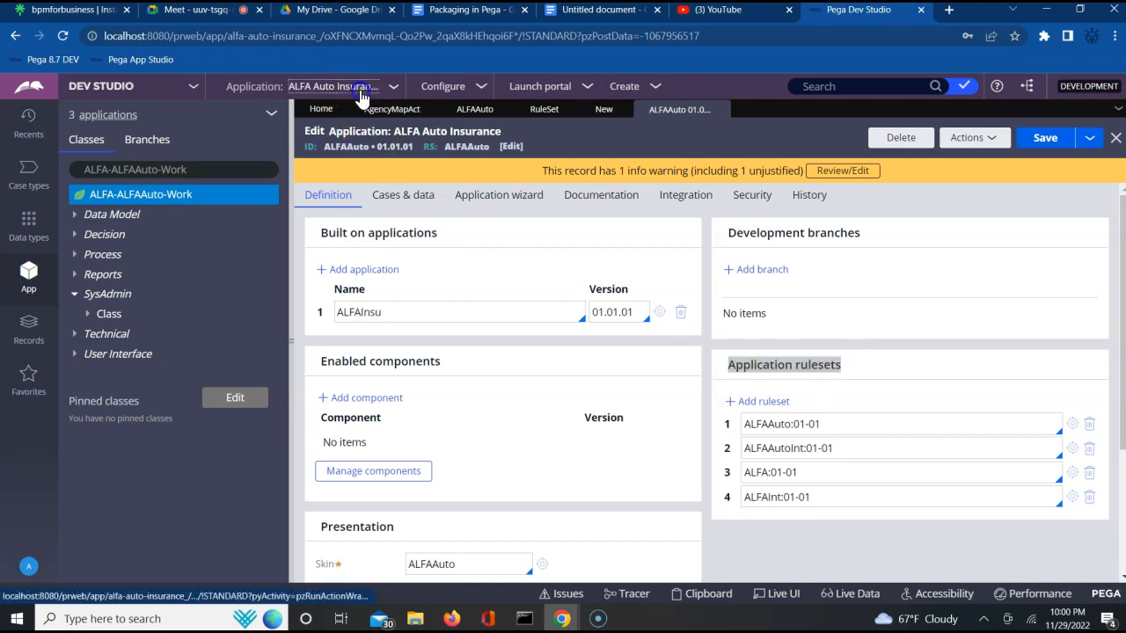
left_click(348, 121)
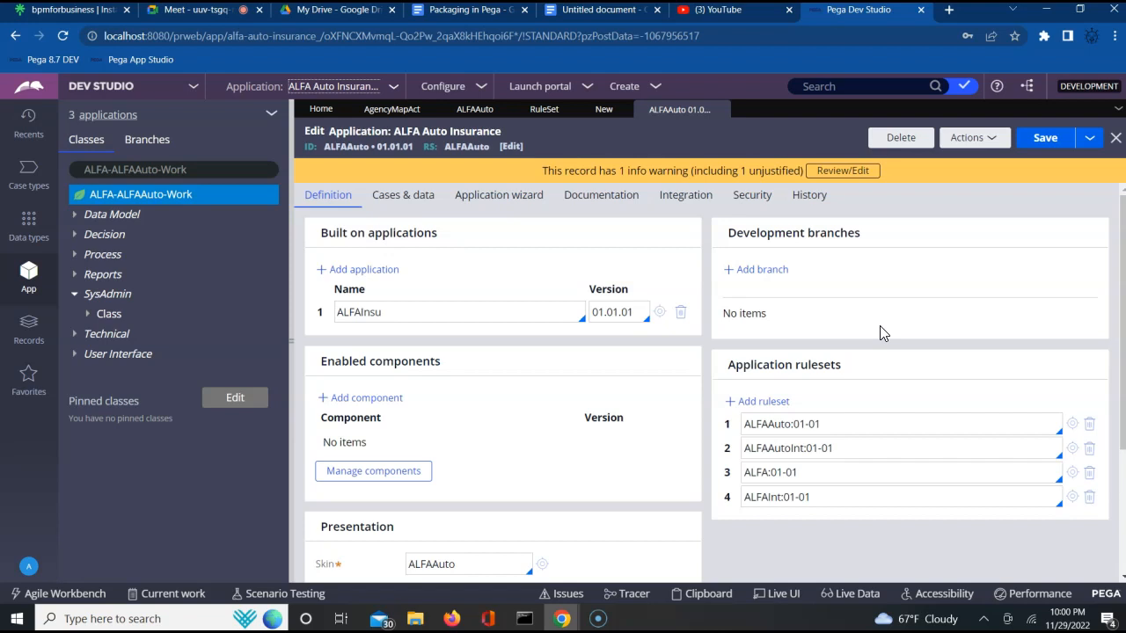
left_click(855, 424)
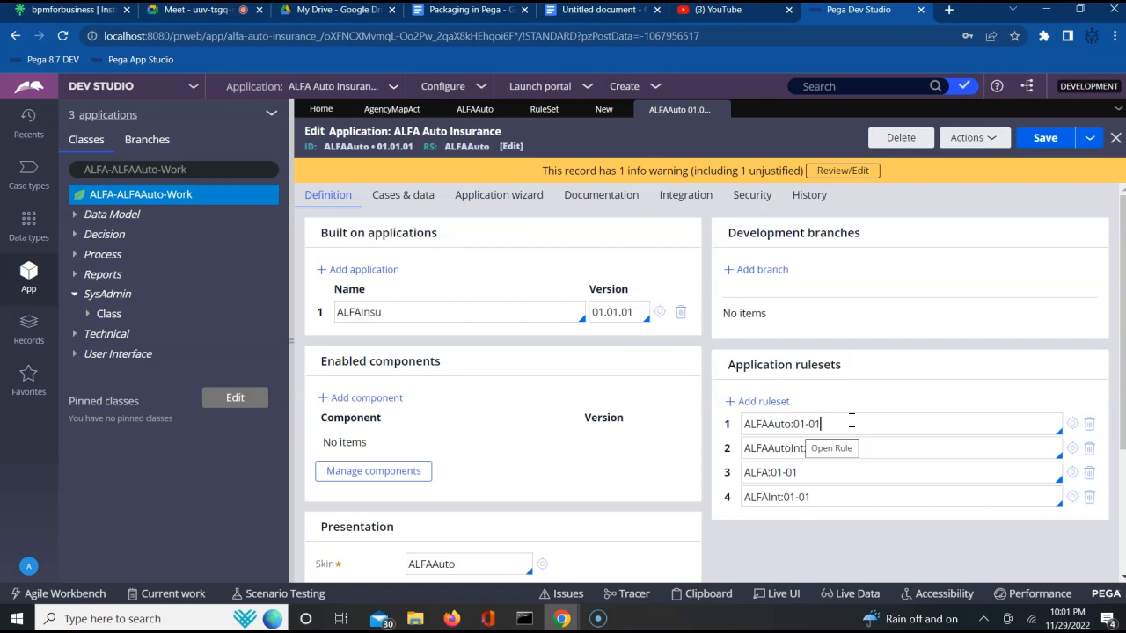
left_click(1073, 426)
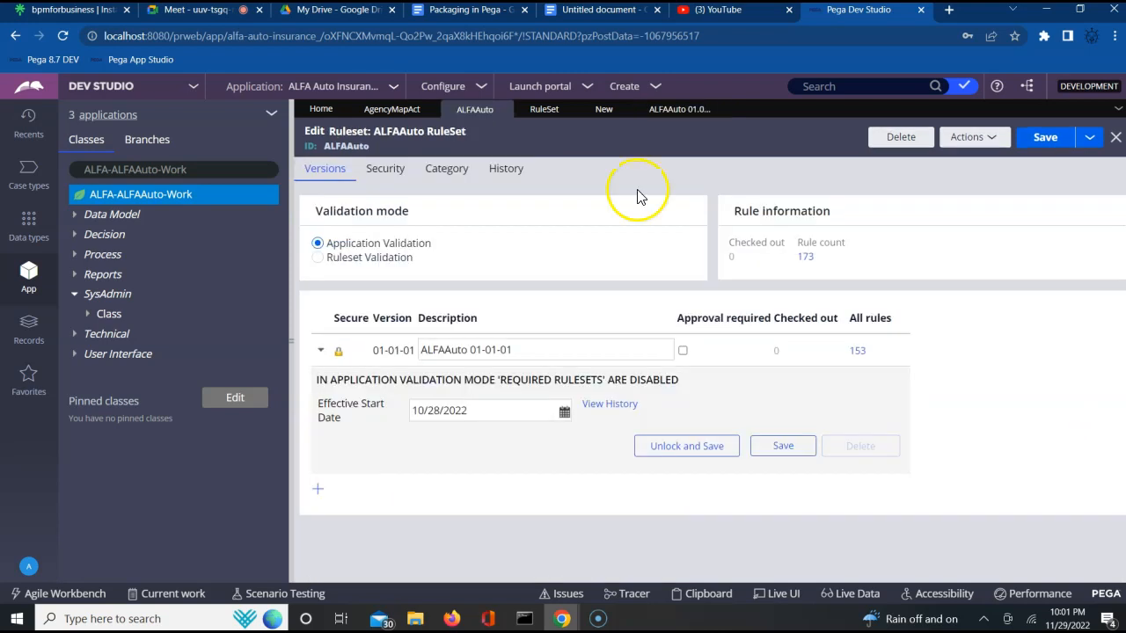
- Review the ALFAAuto ruleset's version row, then revisit the application definition and the Create Activity form
double_click(344, 147)
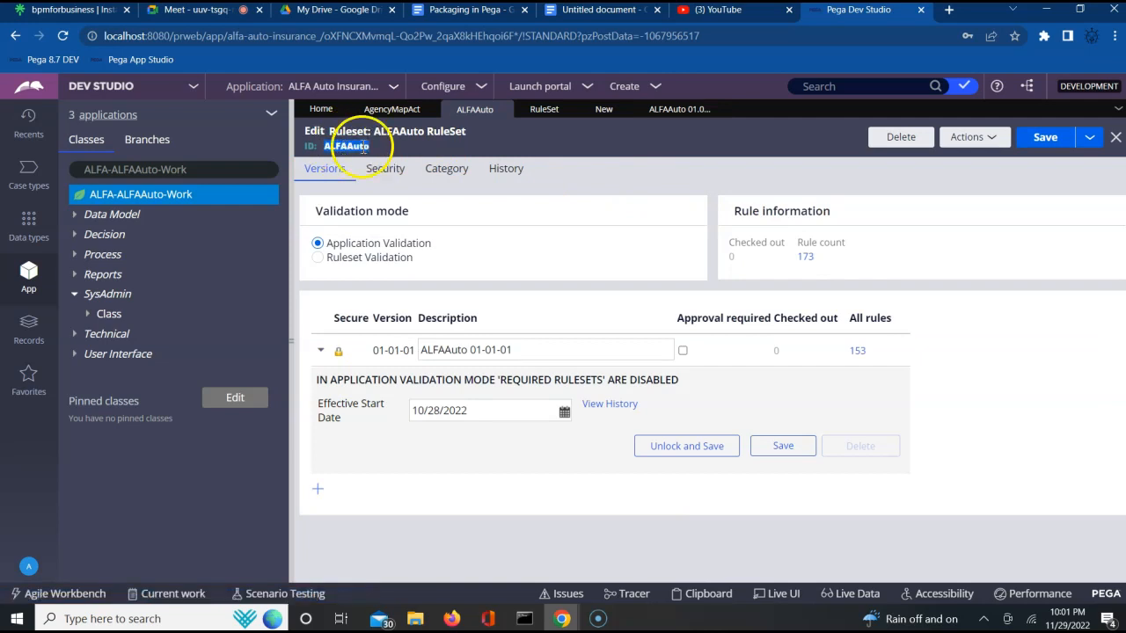
left_click(320, 350)
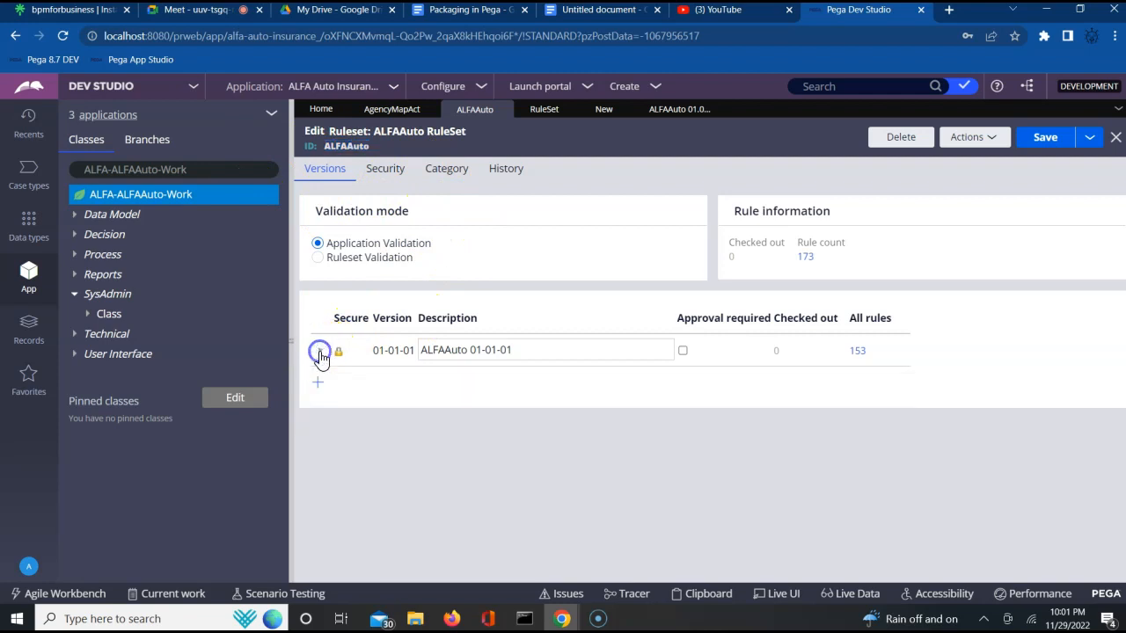
double_click(343, 132)
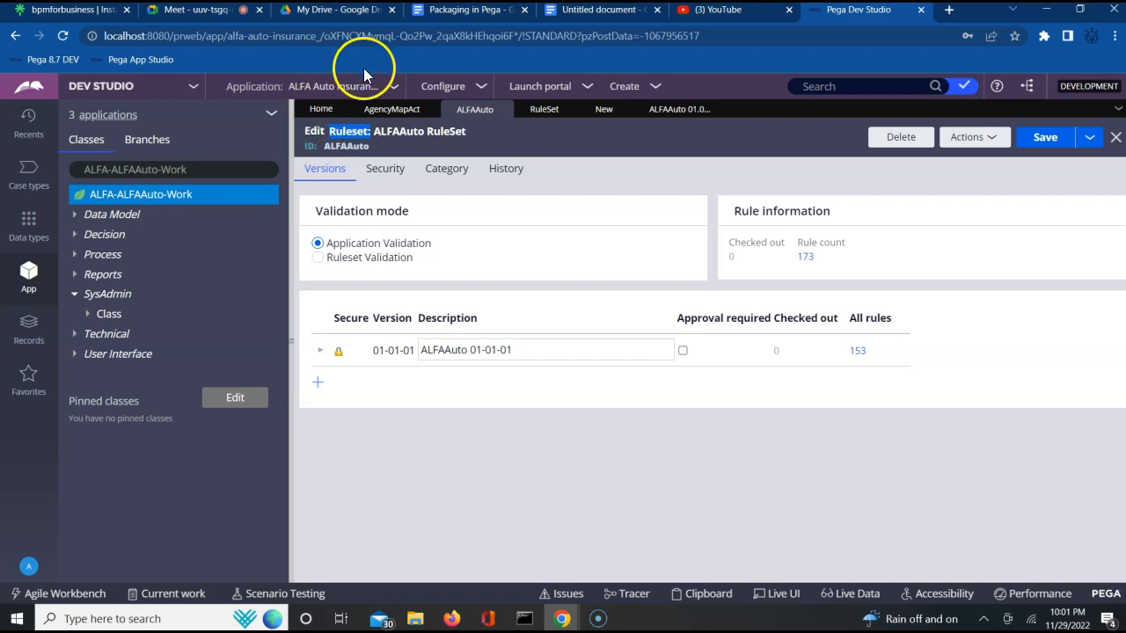
left_click(658, 114)
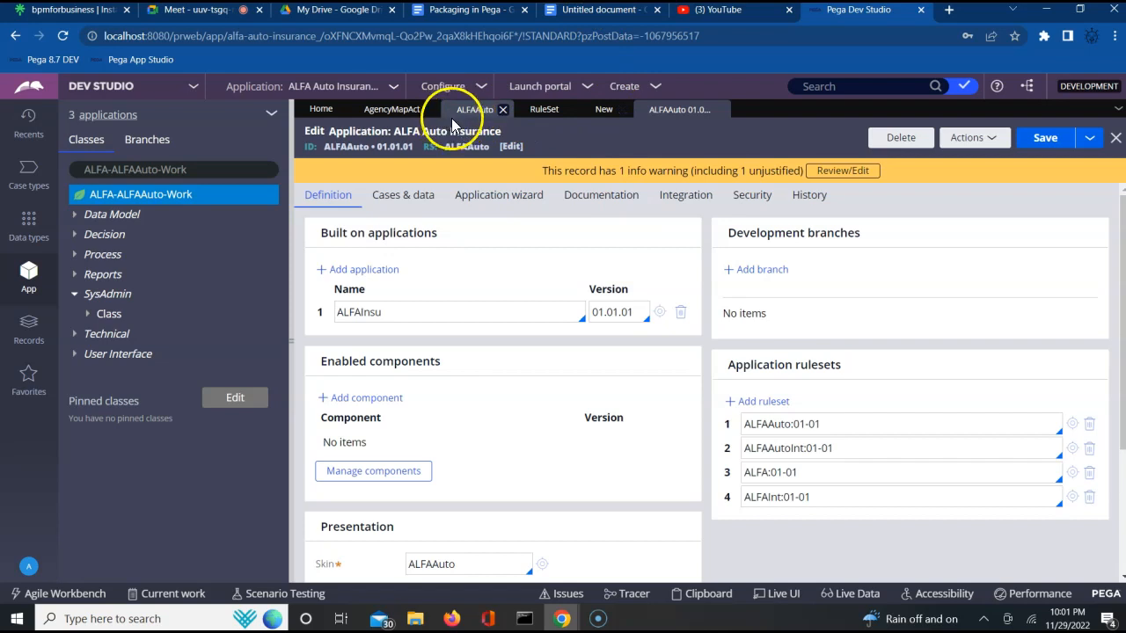
left_click(601, 115)
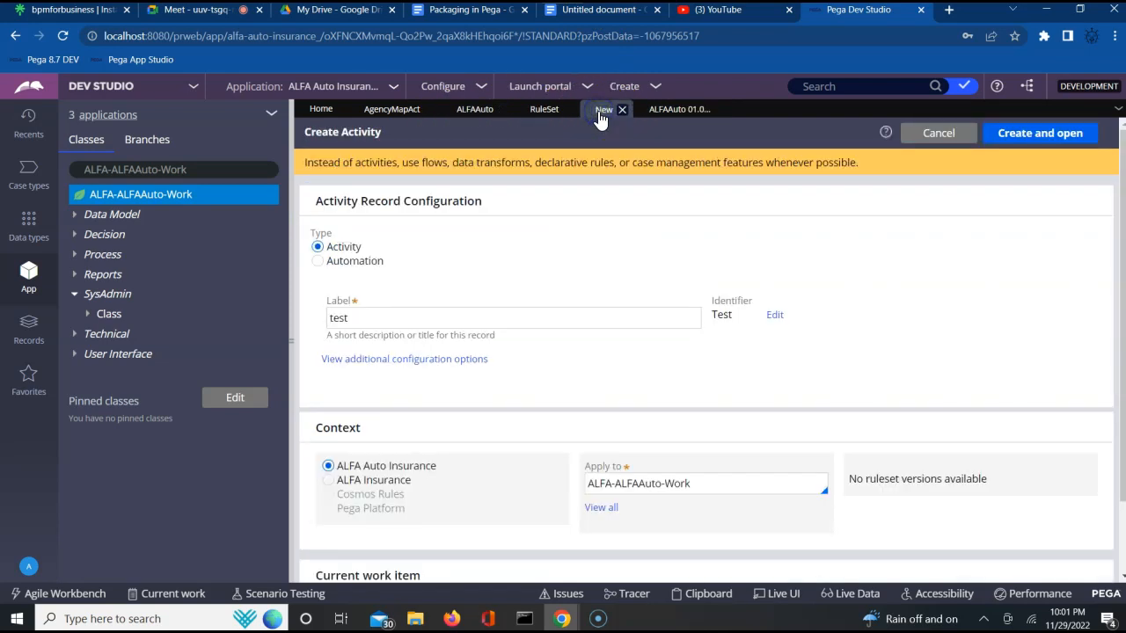
- Try to create the test activity applied to ALFA-ALFAAuto-Work
left_click(622, 111)
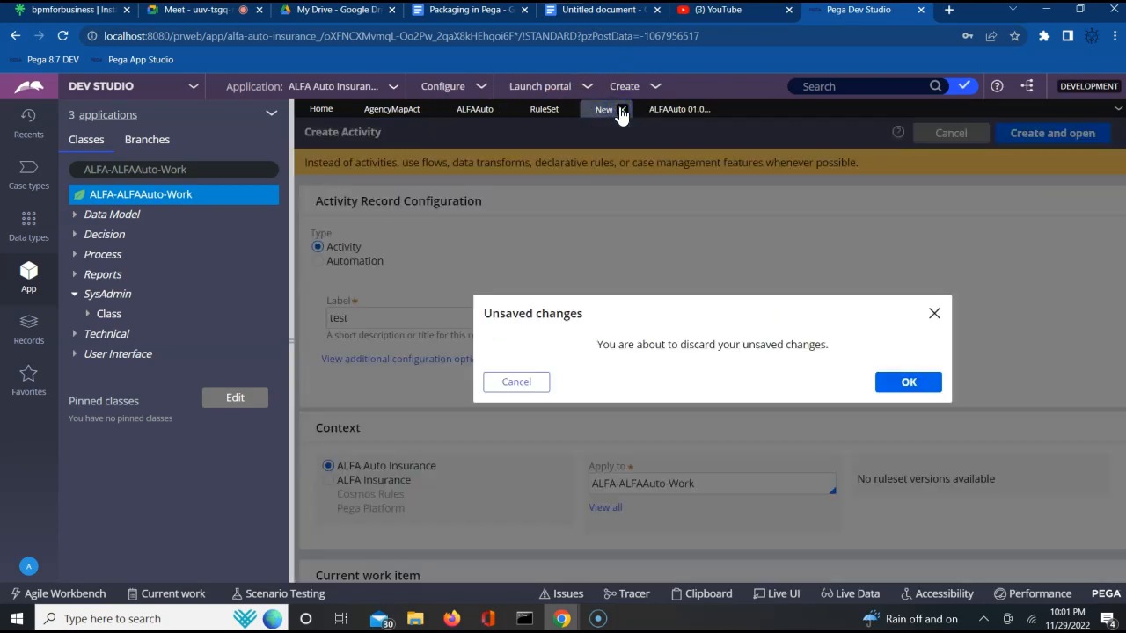
left_click(507, 385)
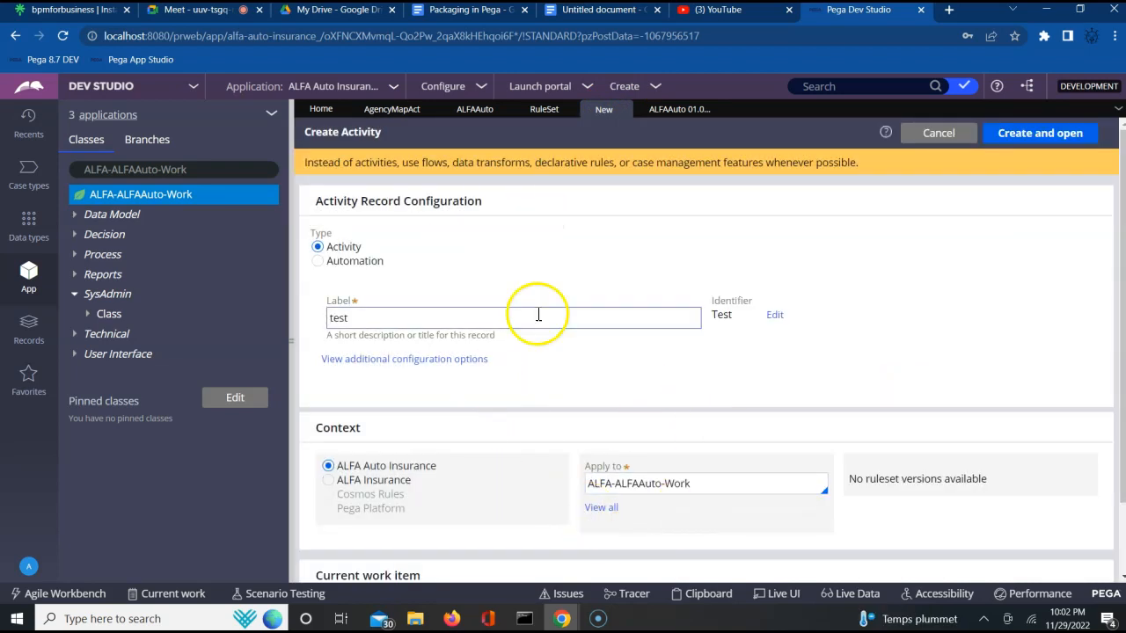
left_click(1031, 146)
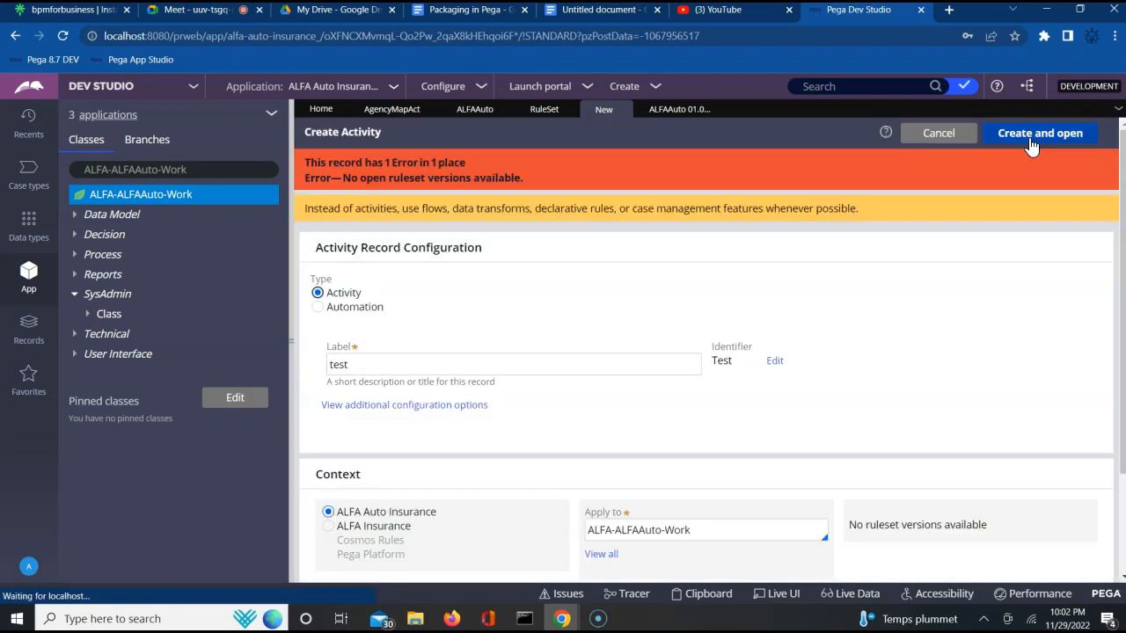
left_click(1018, 144)
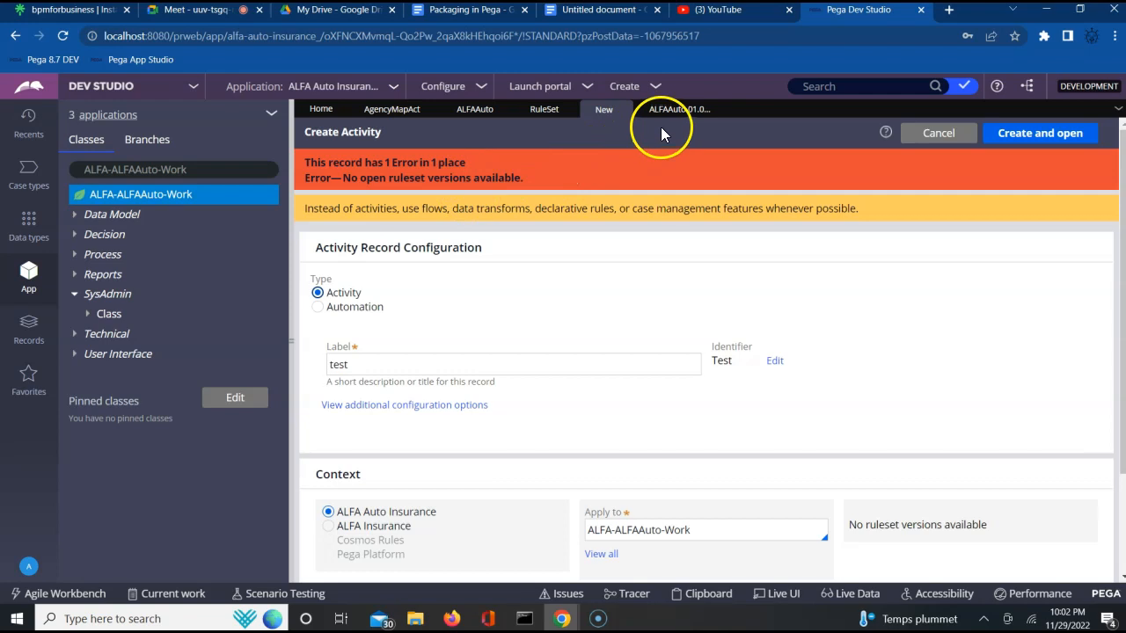
- Close the ALFAAuto ruleset tab, discarding changes, and reopen the ALFAAuto ruleset from the application rulesets list
left_click(473, 112)
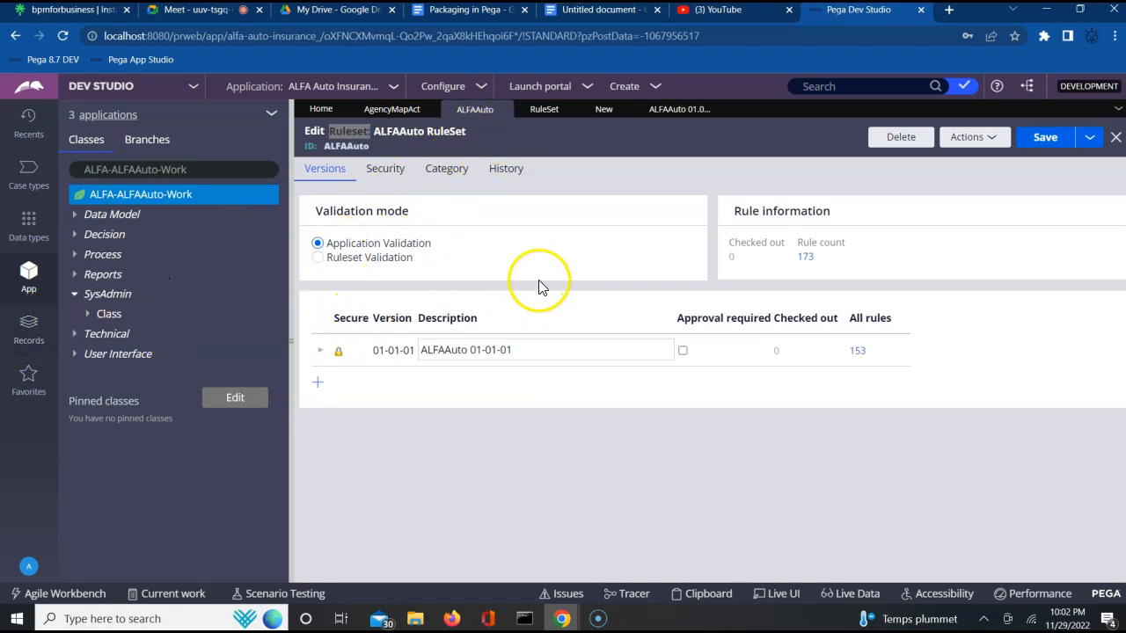
left_click(674, 116)
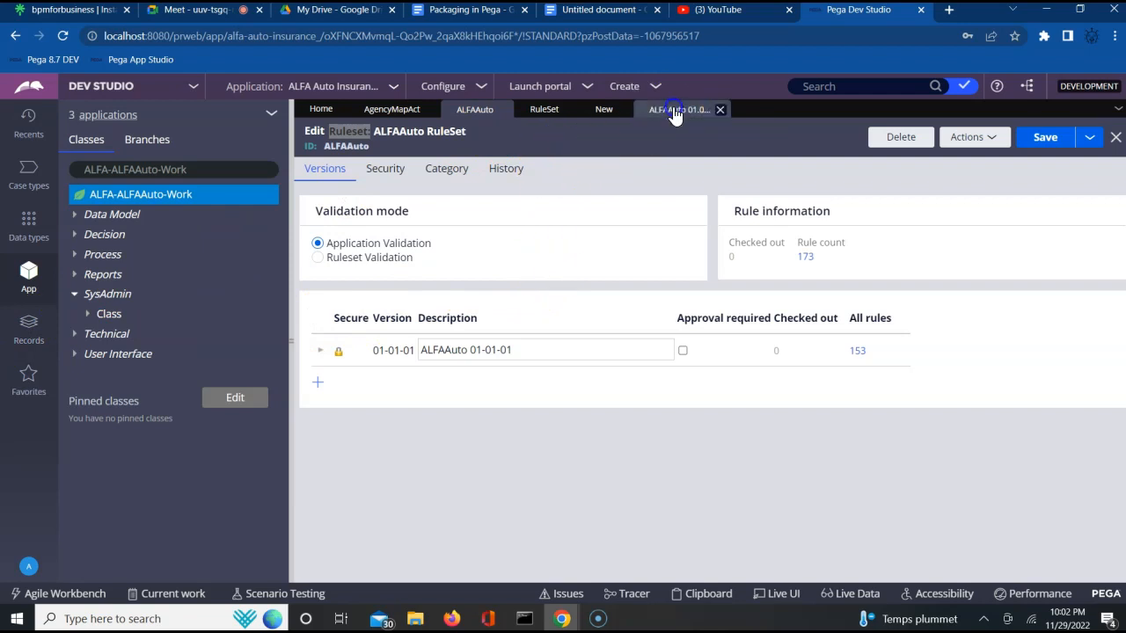
left_click(472, 109)
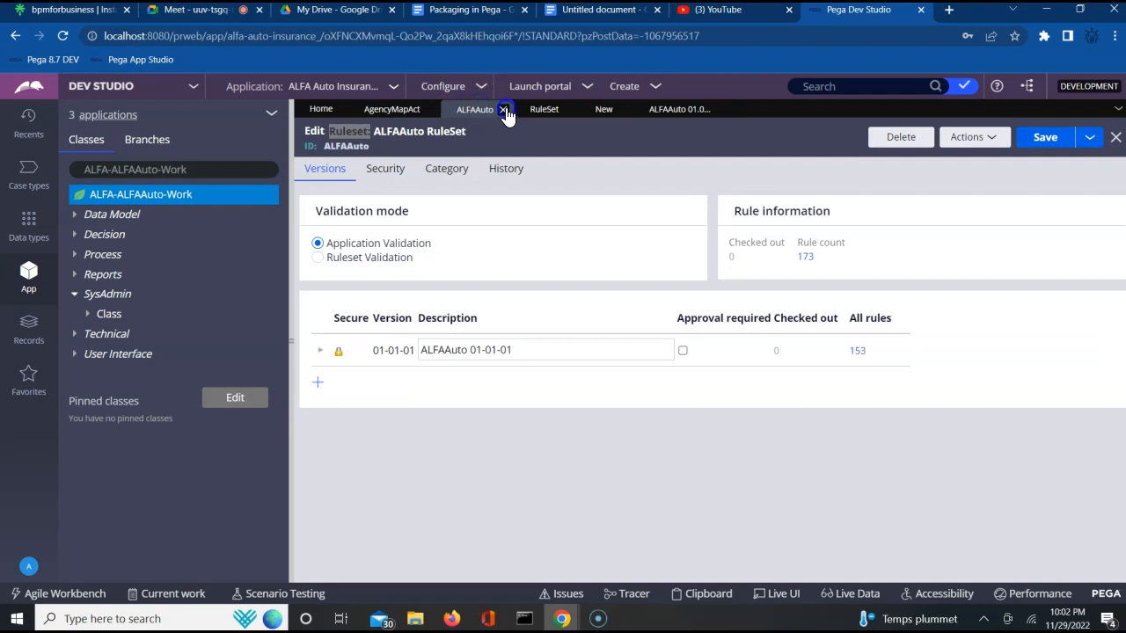
left_click(505, 111)
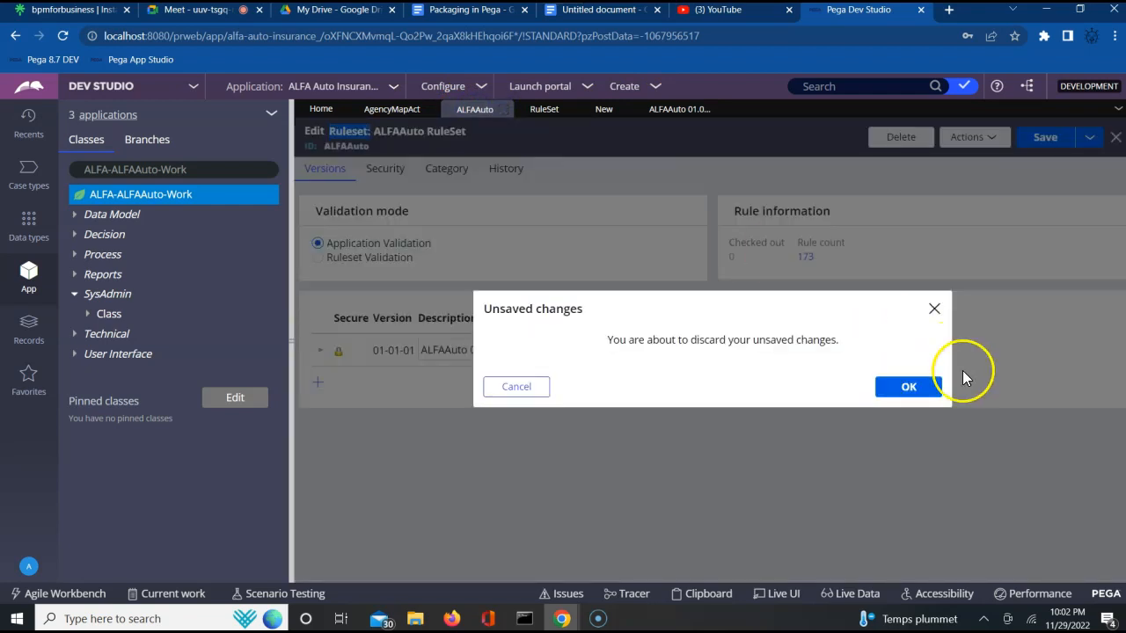
left_click(935, 398)
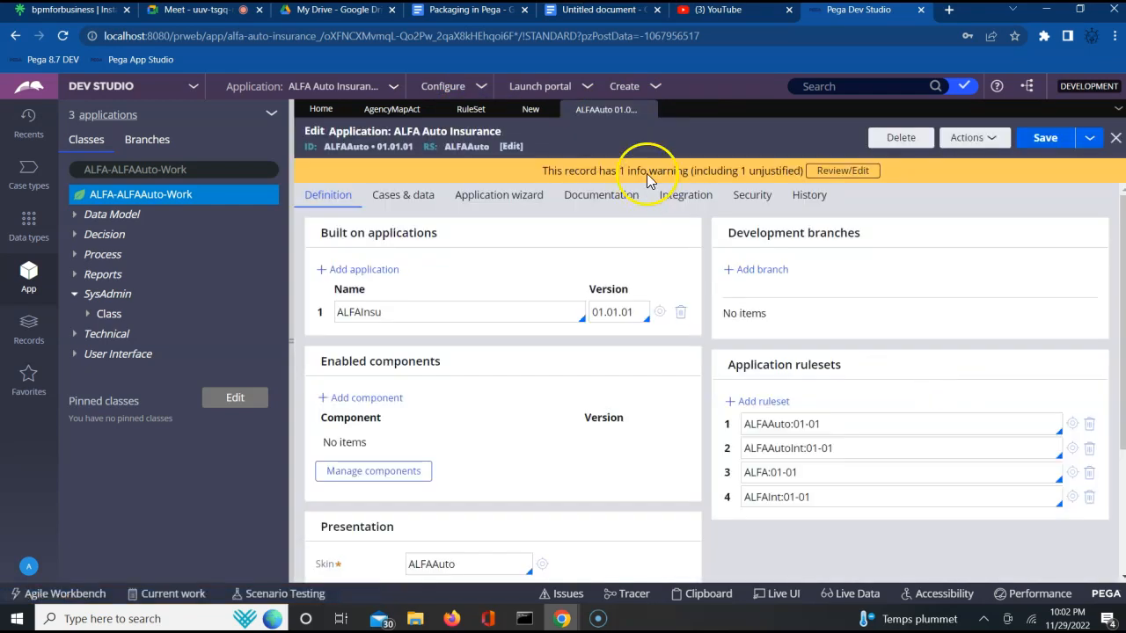
left_click(914, 430)
left_click(1074, 425)
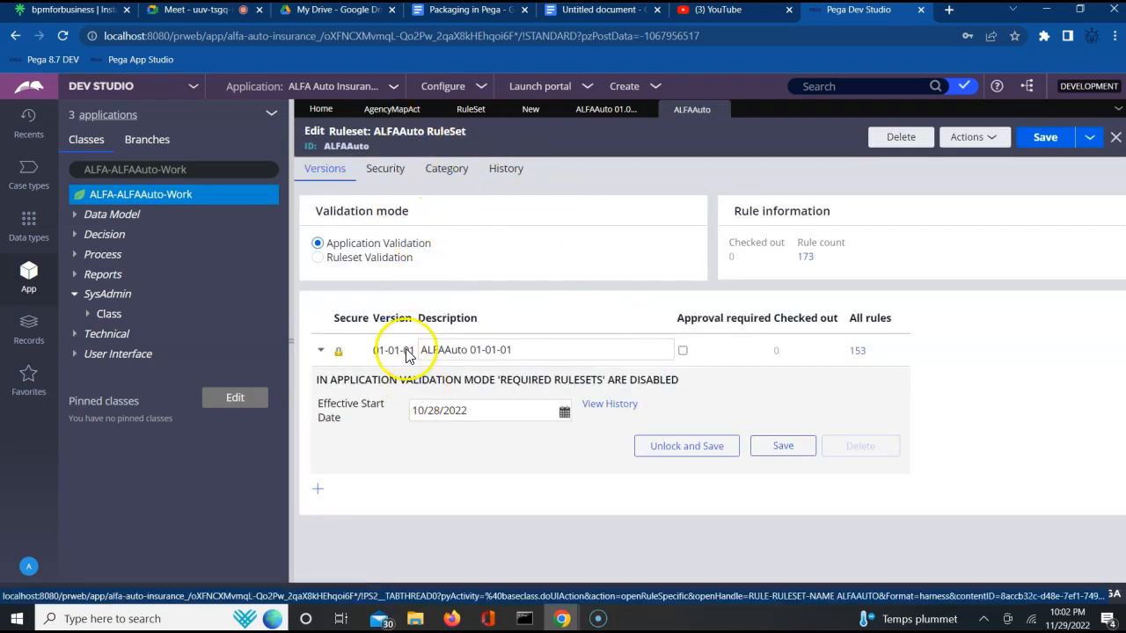
- Add ruleset version 01-01-02 with description 'Alfa sprint release2' to ALFAAuto and save the ruleset
left_click(321, 353)
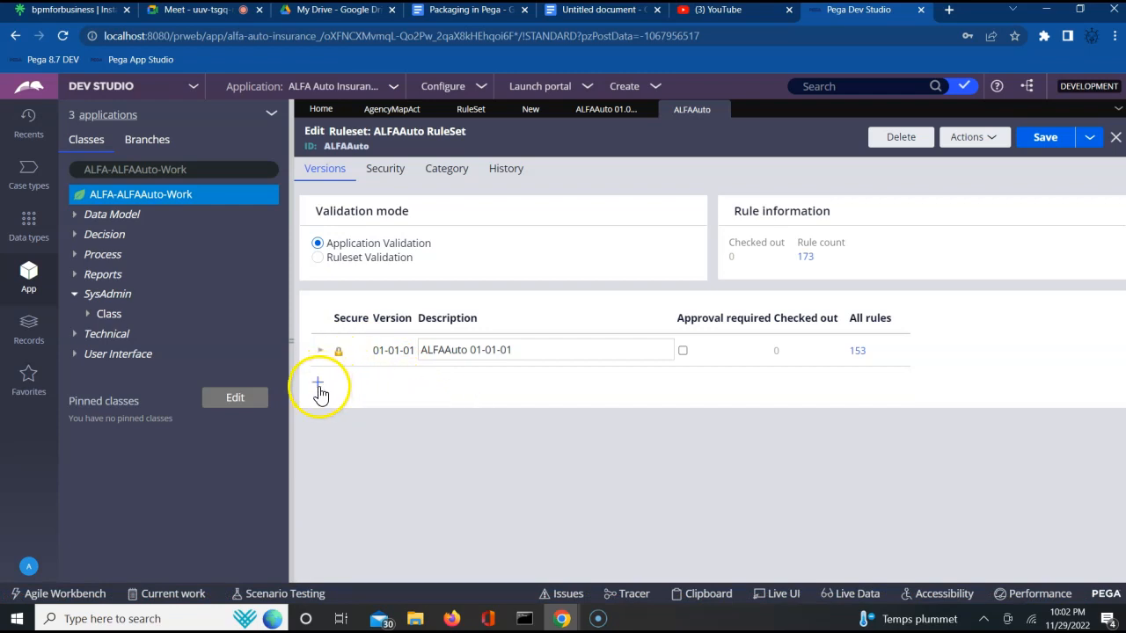
left_click(319, 388)
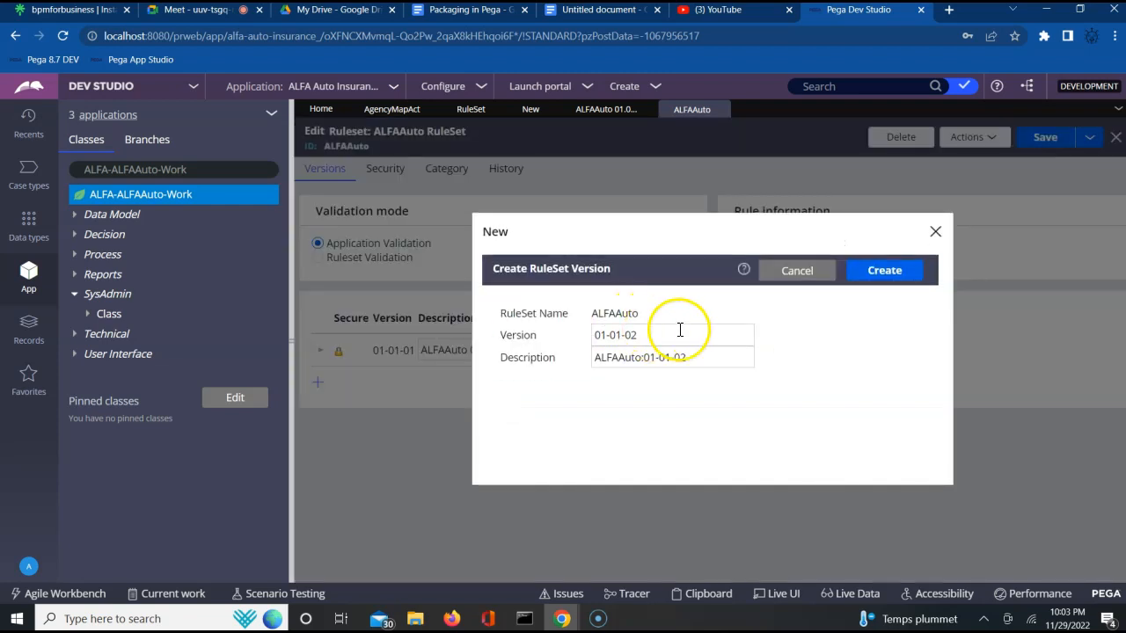
double_click(652, 339)
left_click(684, 338)
triple_click(686, 358)
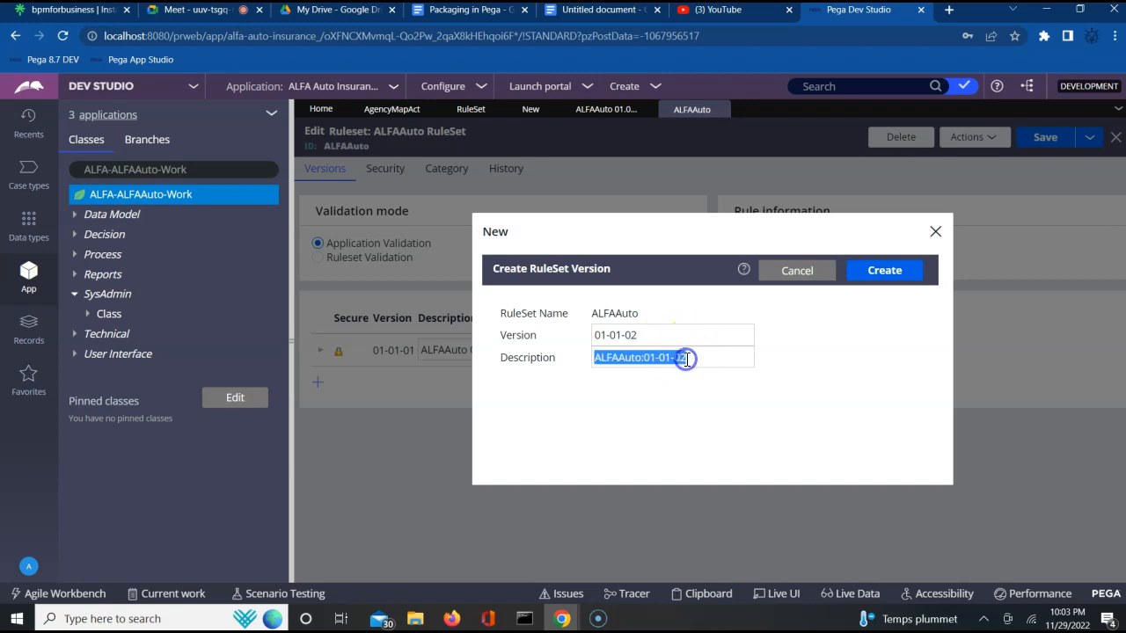
type("Alfa sprint release2")
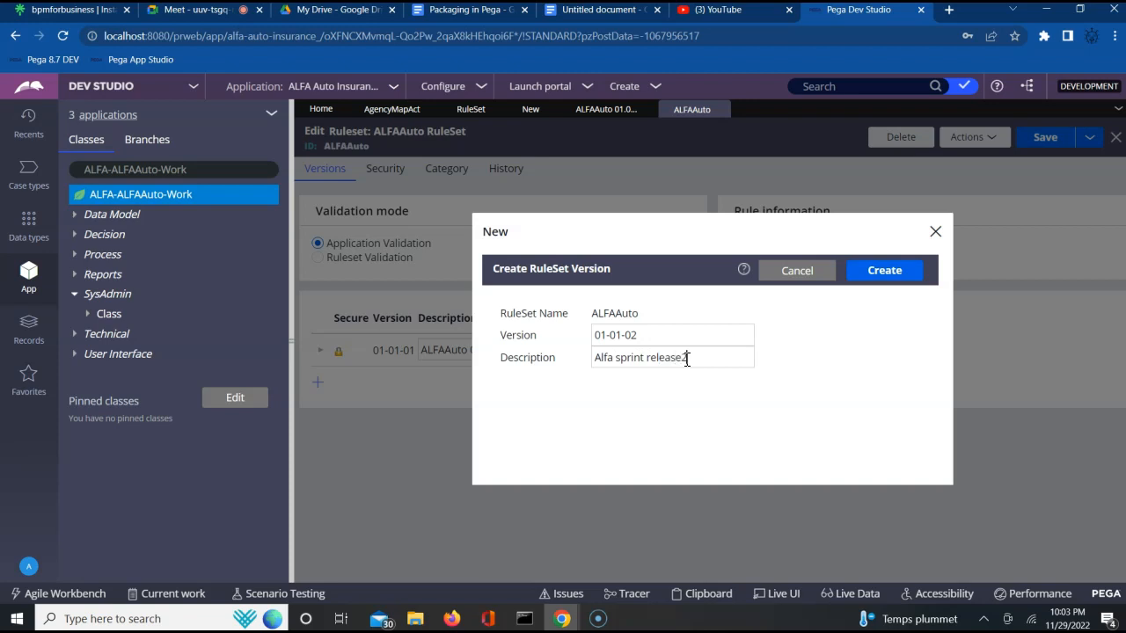
left_click(877, 273)
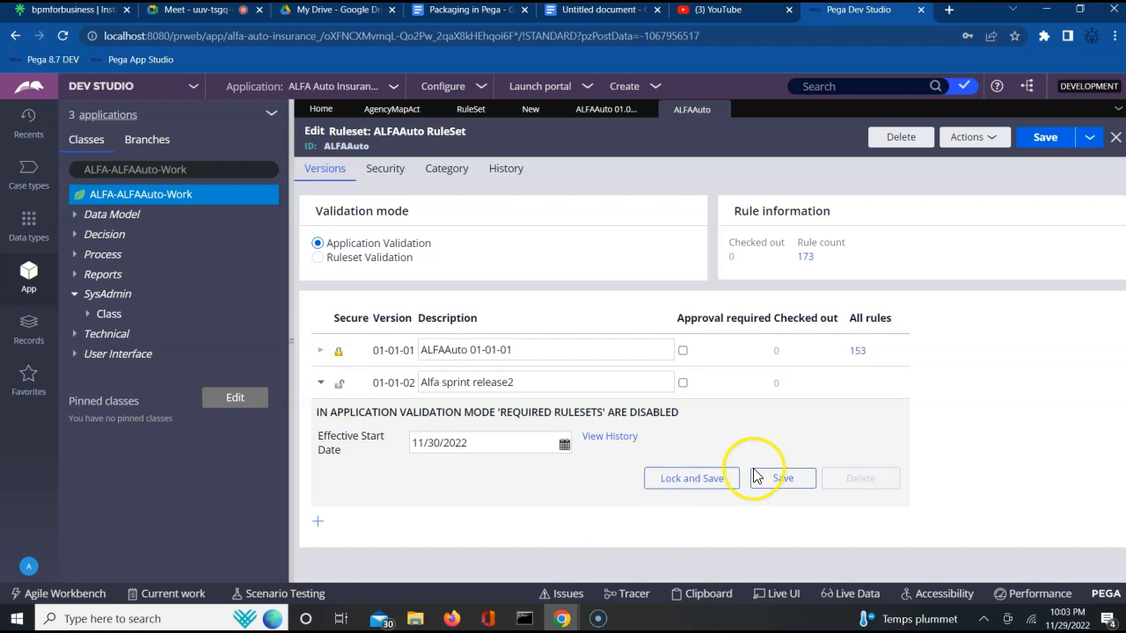
left_click(1038, 141)
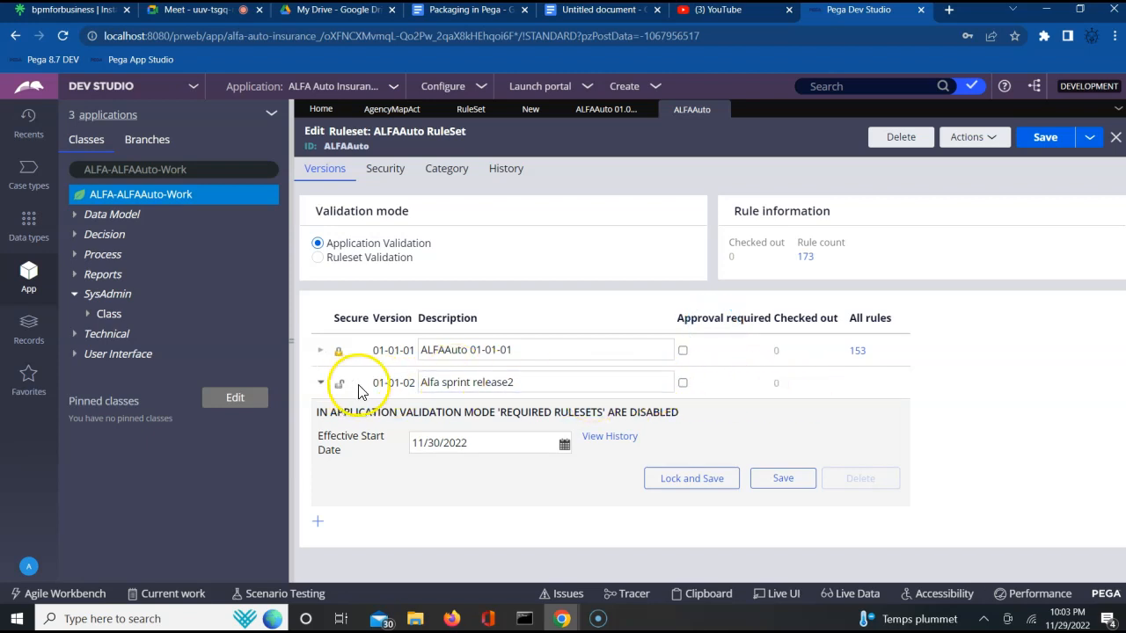
- Compare the ALFAAuto ruleset version numbers with the version examples noted in the Google Doc
left_click(393, 384)
triple_click(393, 383)
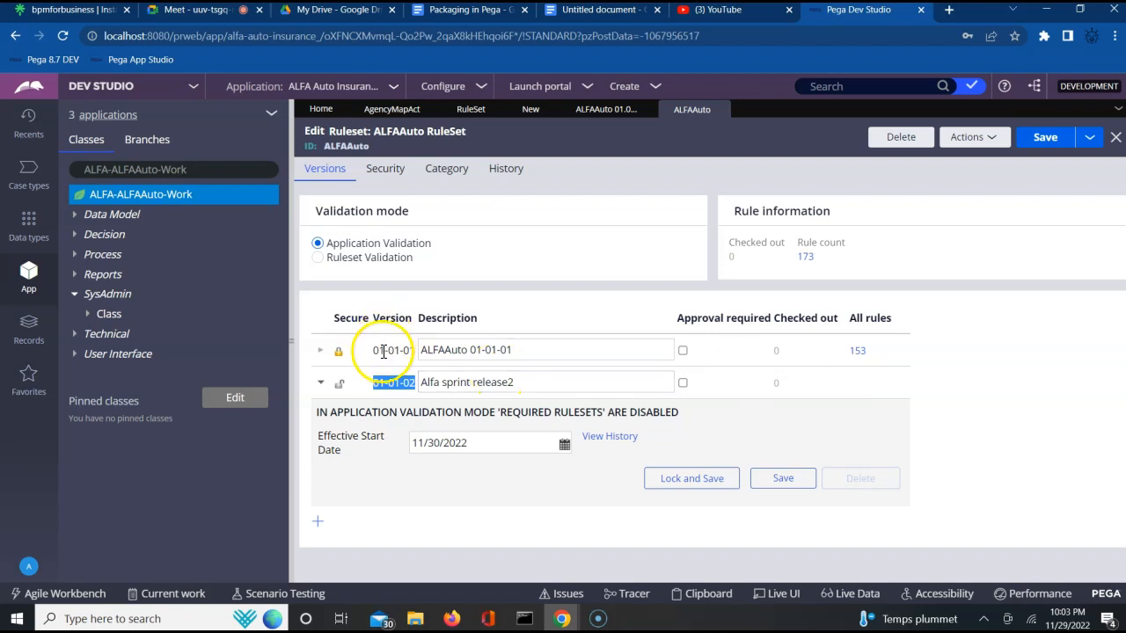
triple_click(383, 350)
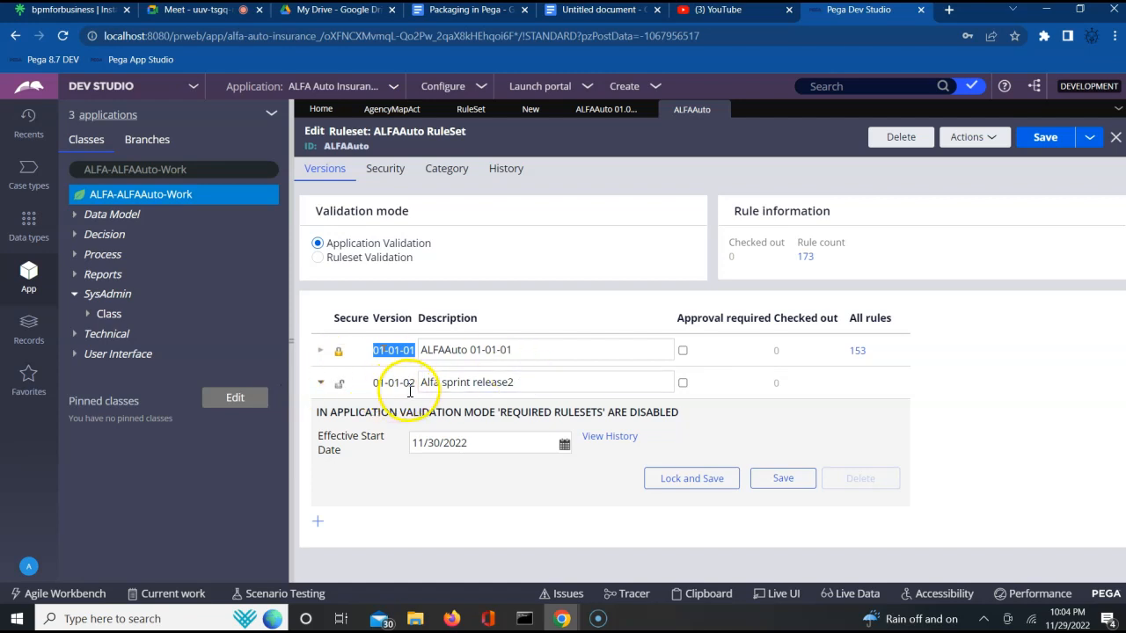
left_click(419, 382)
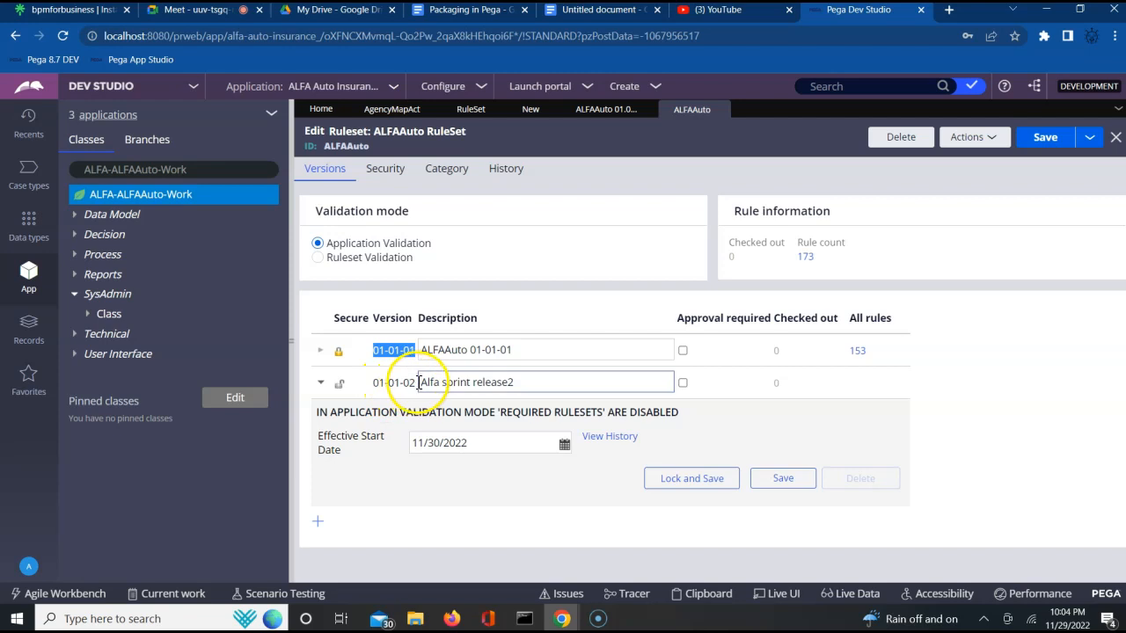
left_click(590, 10)
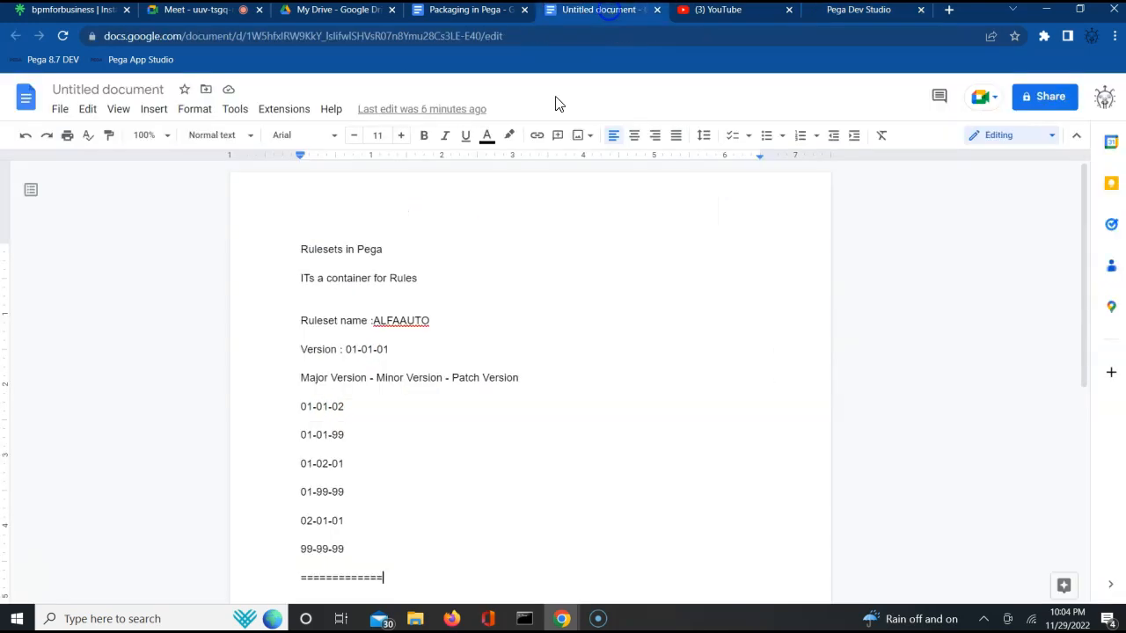
double_click(338, 411)
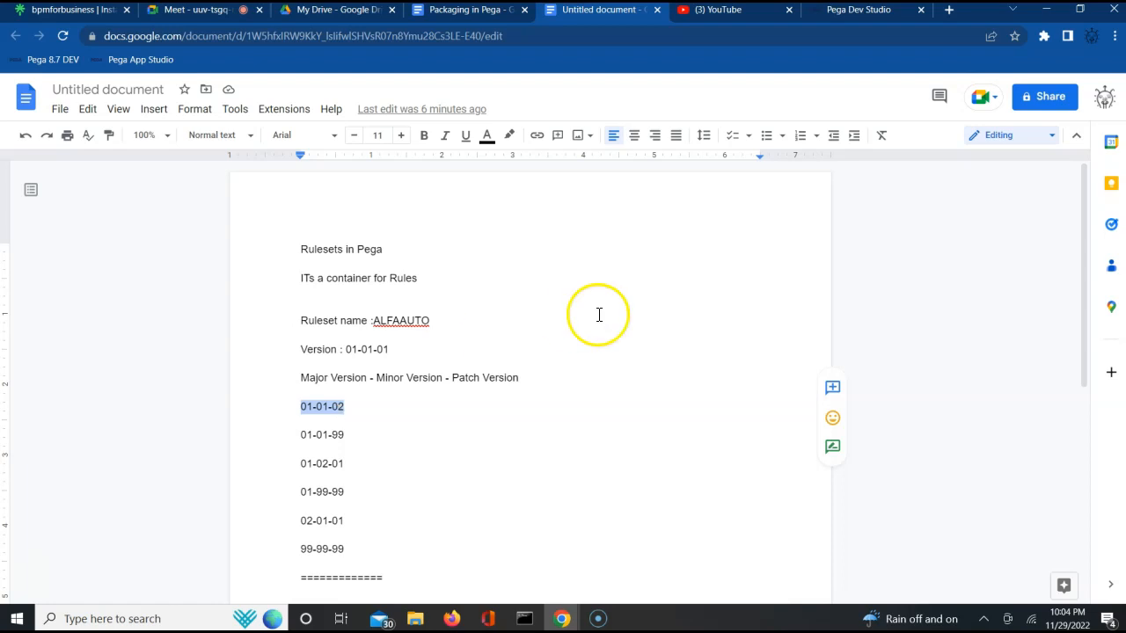
left_click(843, 18)
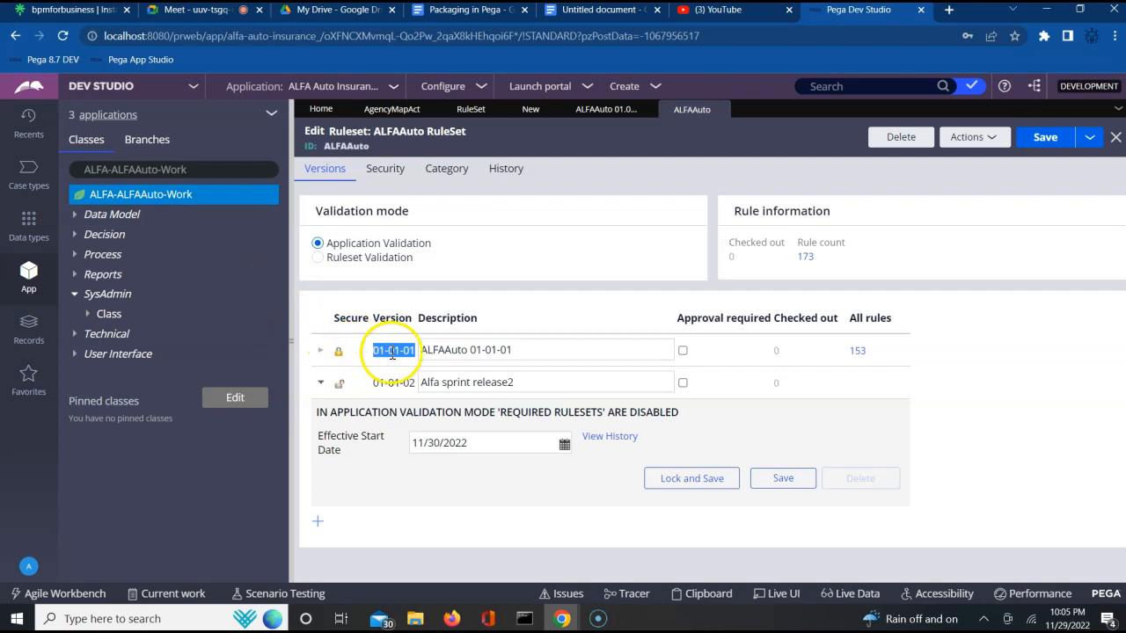
- Open the AgencyMapAct activity, add an empty step, and inspect its locked ruleset version
left_click(526, 110)
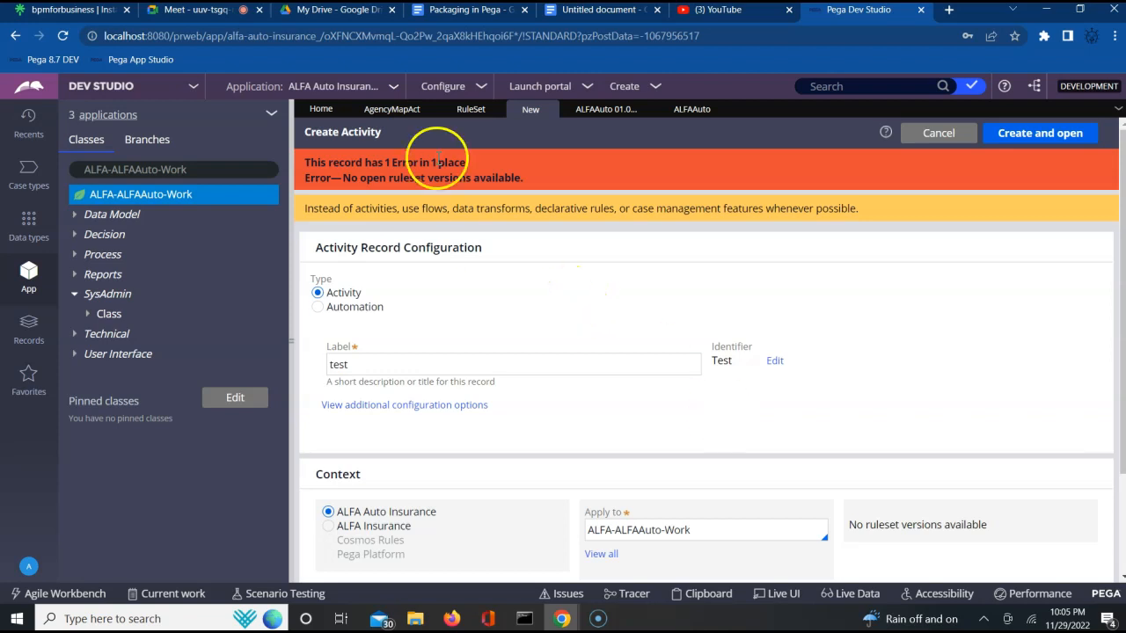
left_click(394, 112)
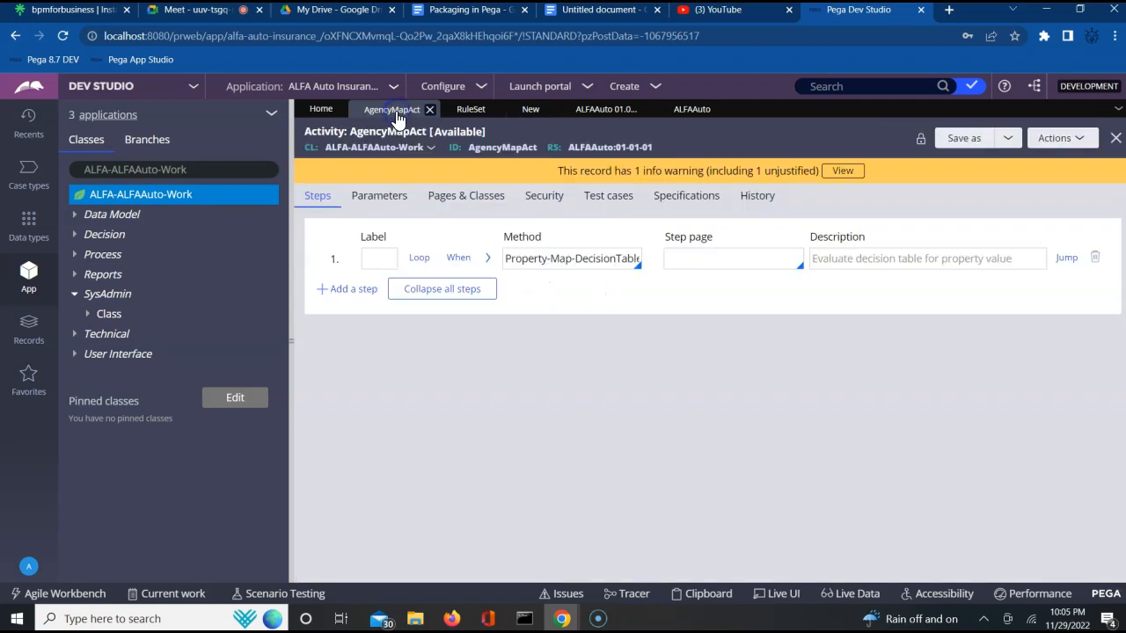
double_click(510, 148)
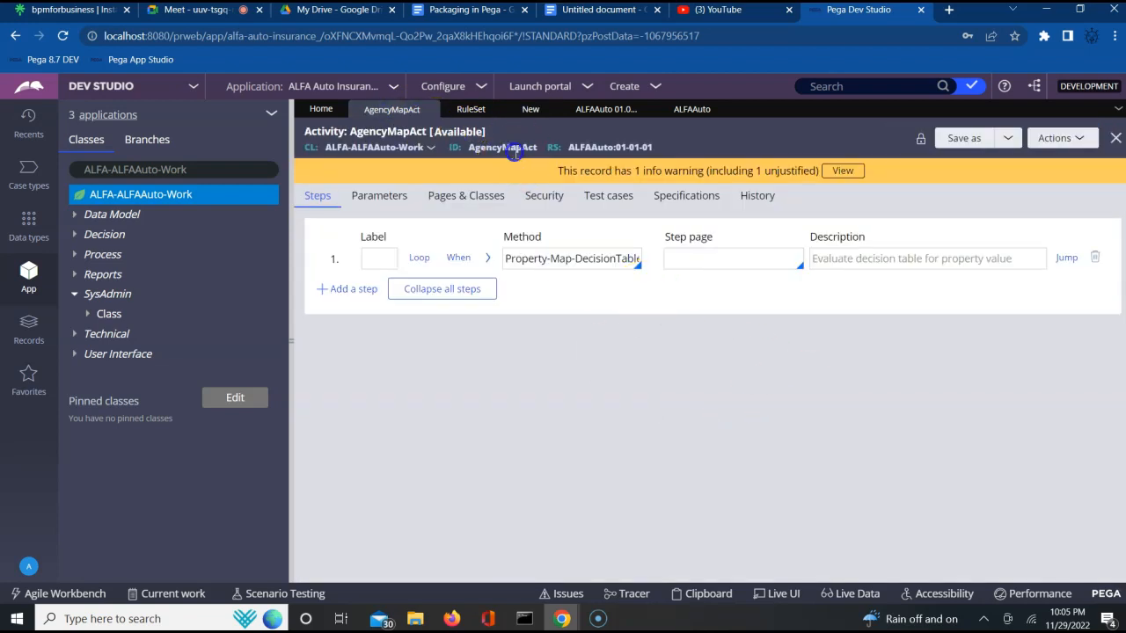
left_click(364, 289)
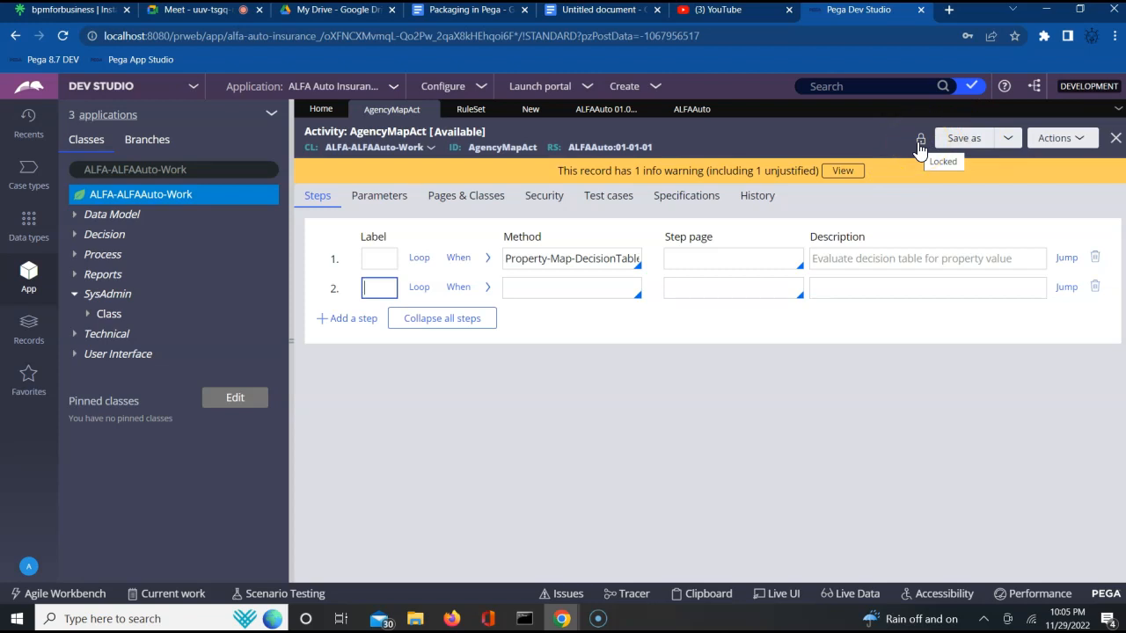
left_click(847, 129)
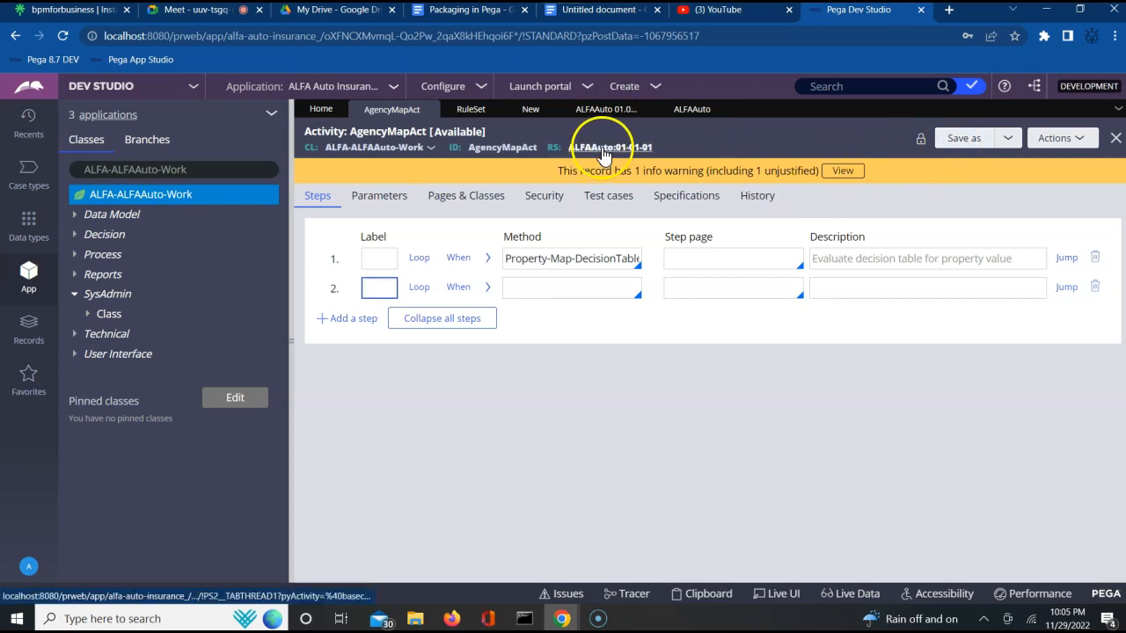
double_click(509, 148)
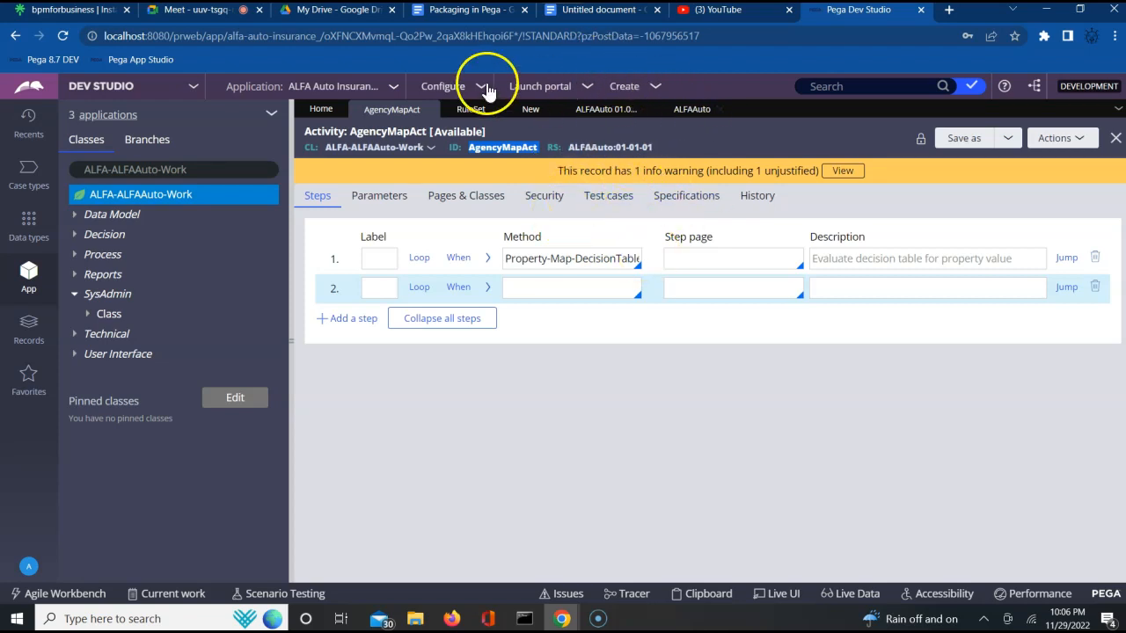
- Create the test activity in ruleset ALFAAuto version 01-01-02 and add a second step to it
left_click(529, 111)
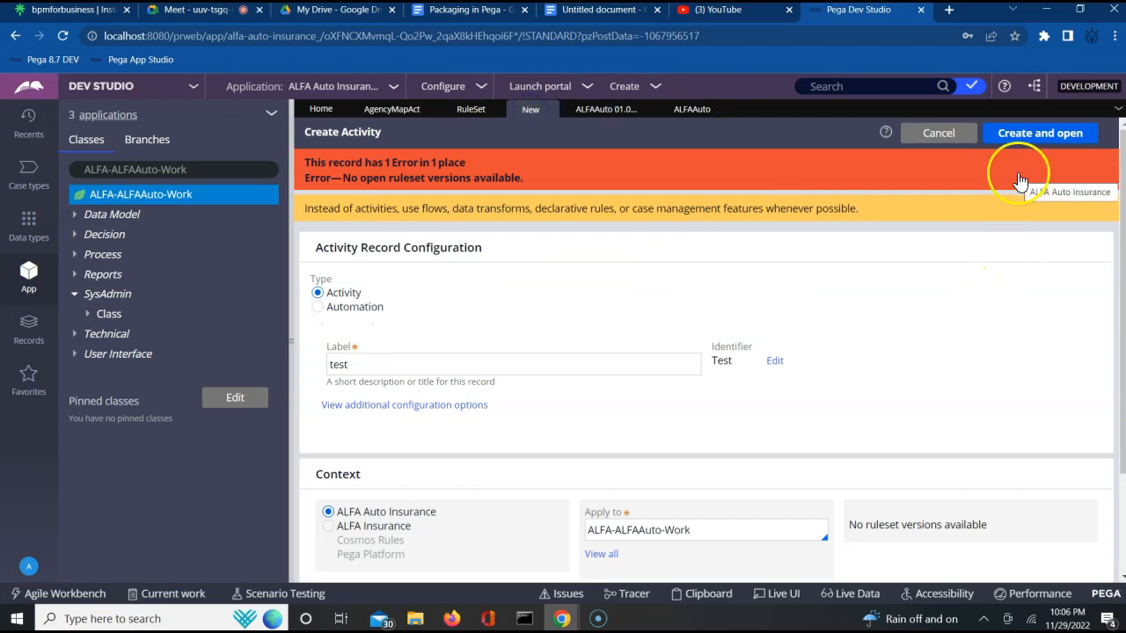
left_click(1021, 156)
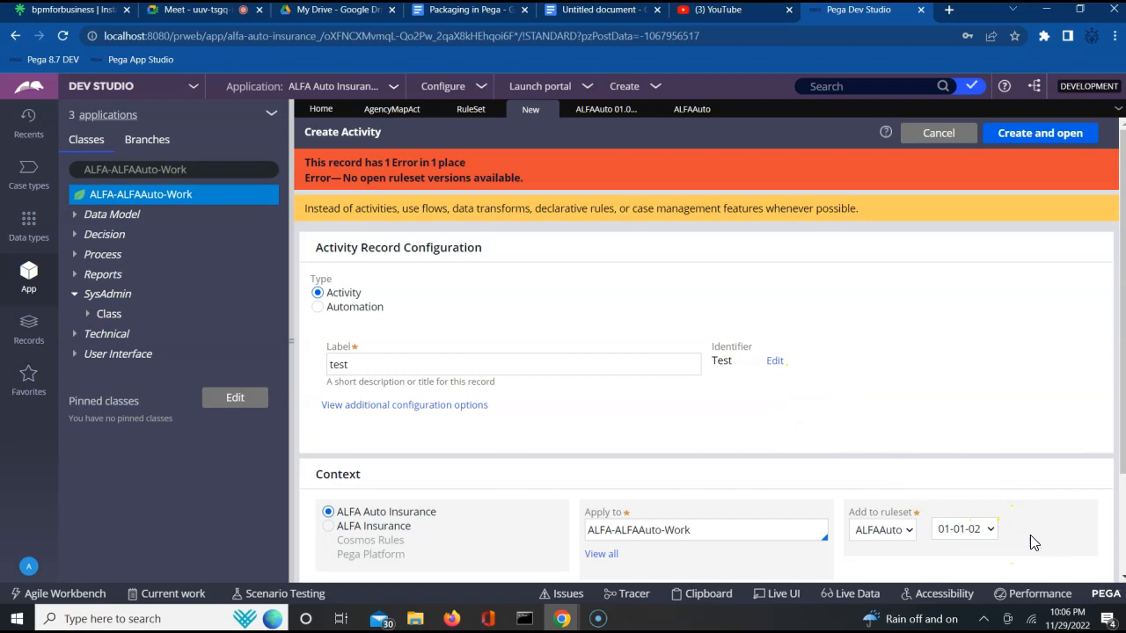
scroll(1031, 535, "down", 1)
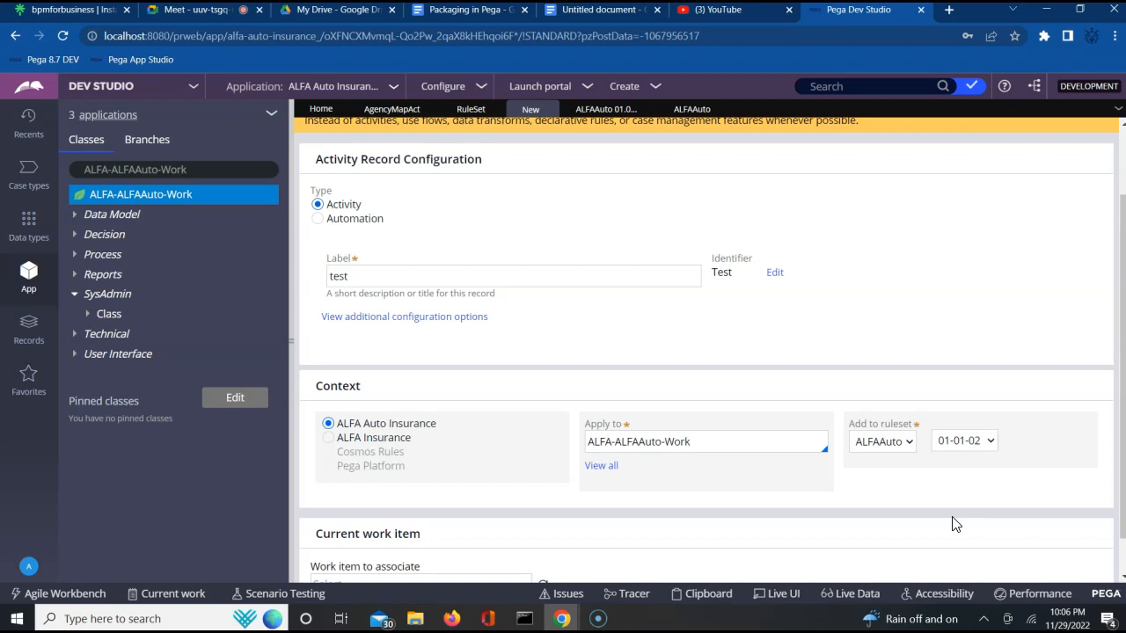
left_click(982, 490)
scroll(1119, 172, "up", 1)
left_click(1040, 139)
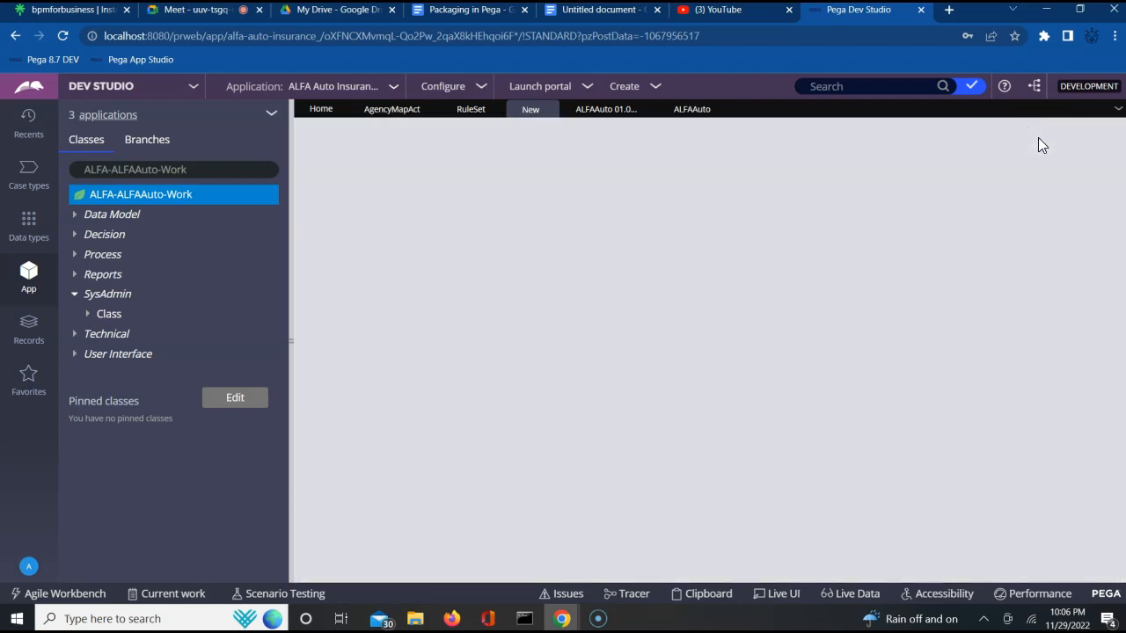
left_click(1043, 140)
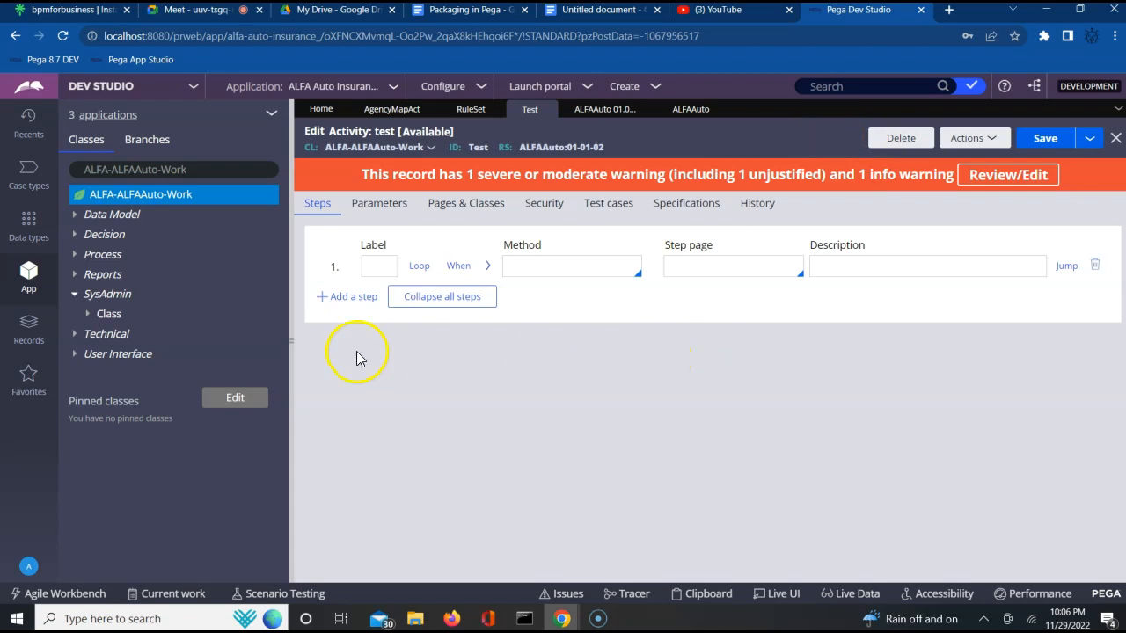
left_click(343, 297)
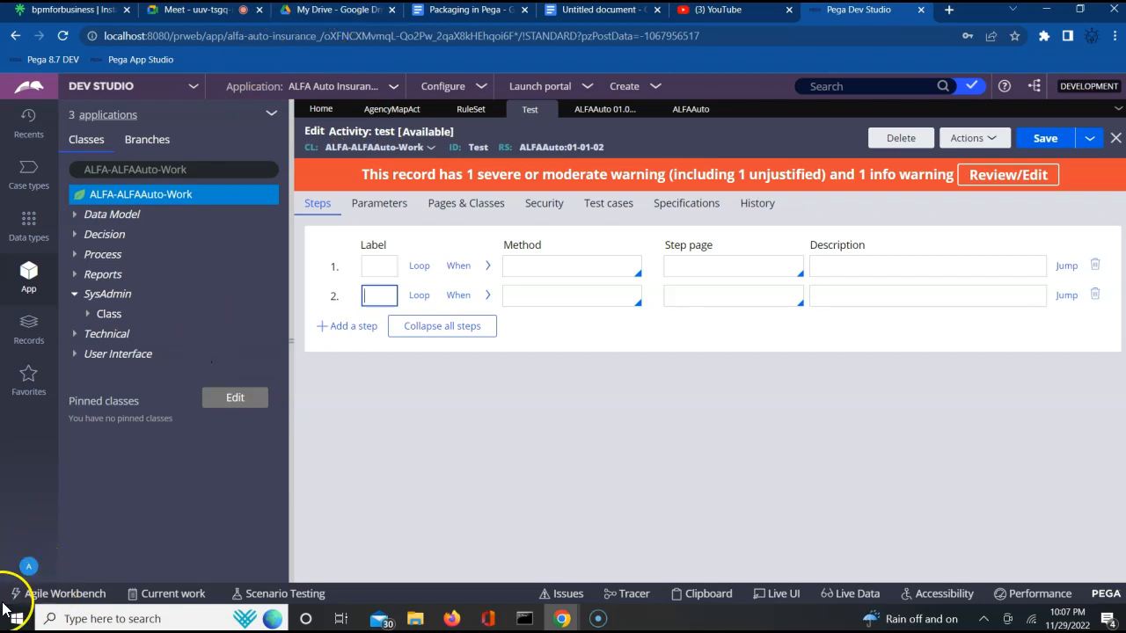
- Save the admin operator record as a new operator with short description 'developer' and Operator ID dev@ALFA, then open it
left_click(29, 566)
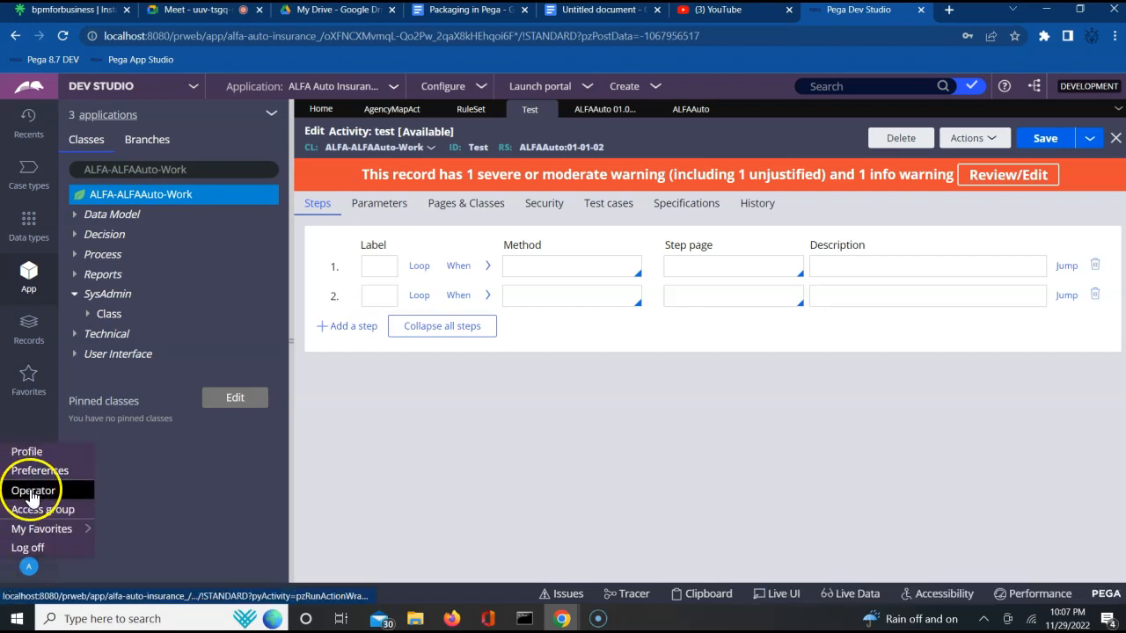
left_click(29, 490)
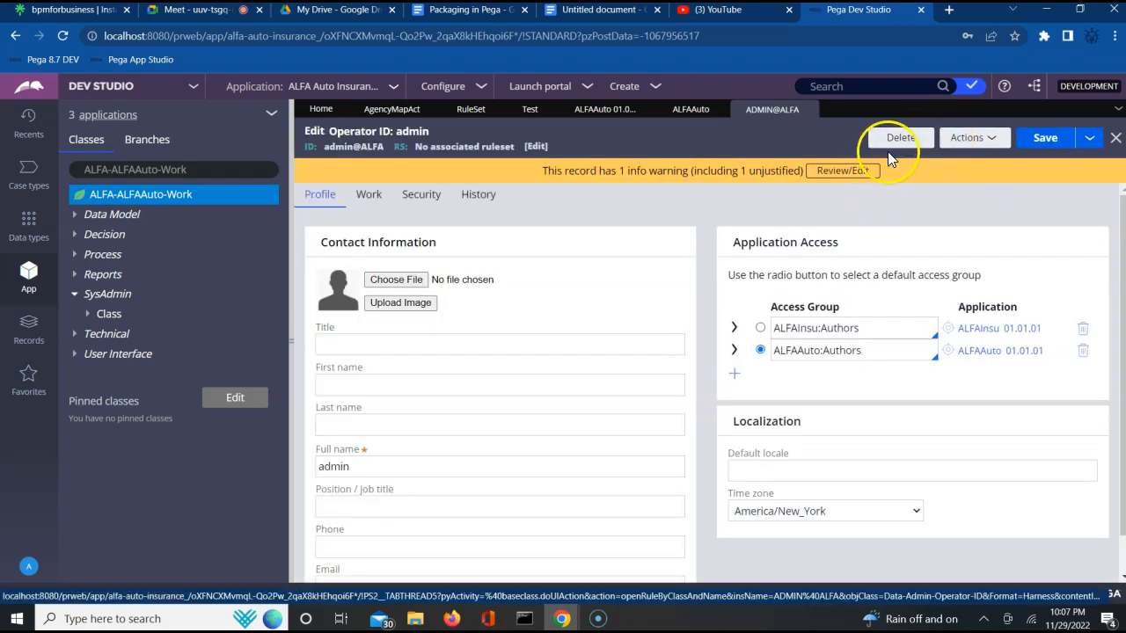
left_click(1090, 139)
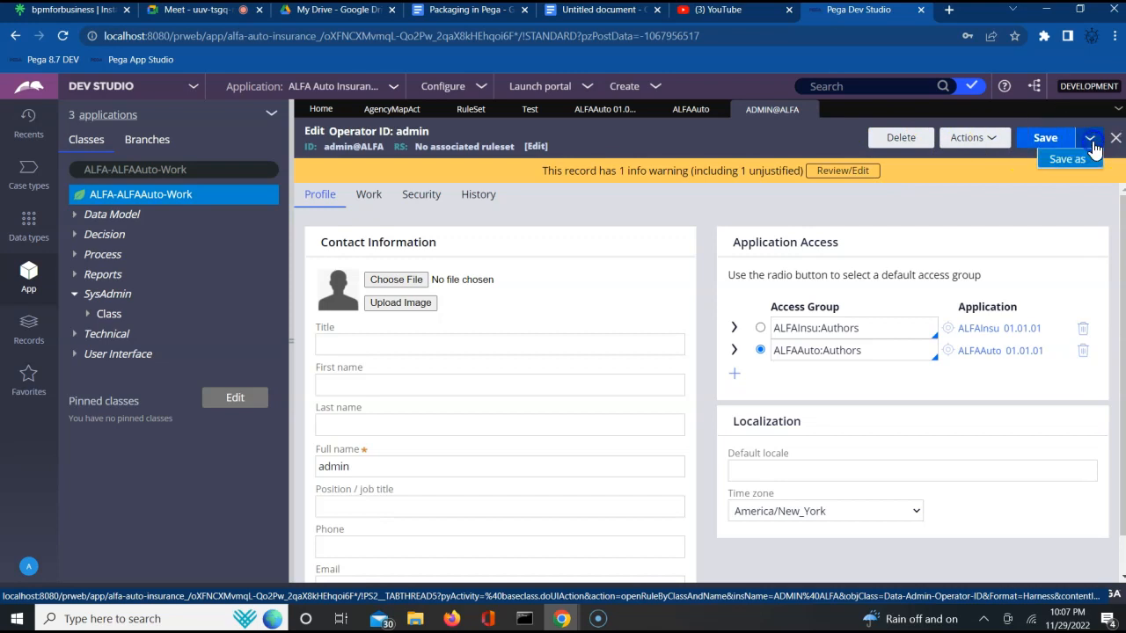
left_click(1075, 158)
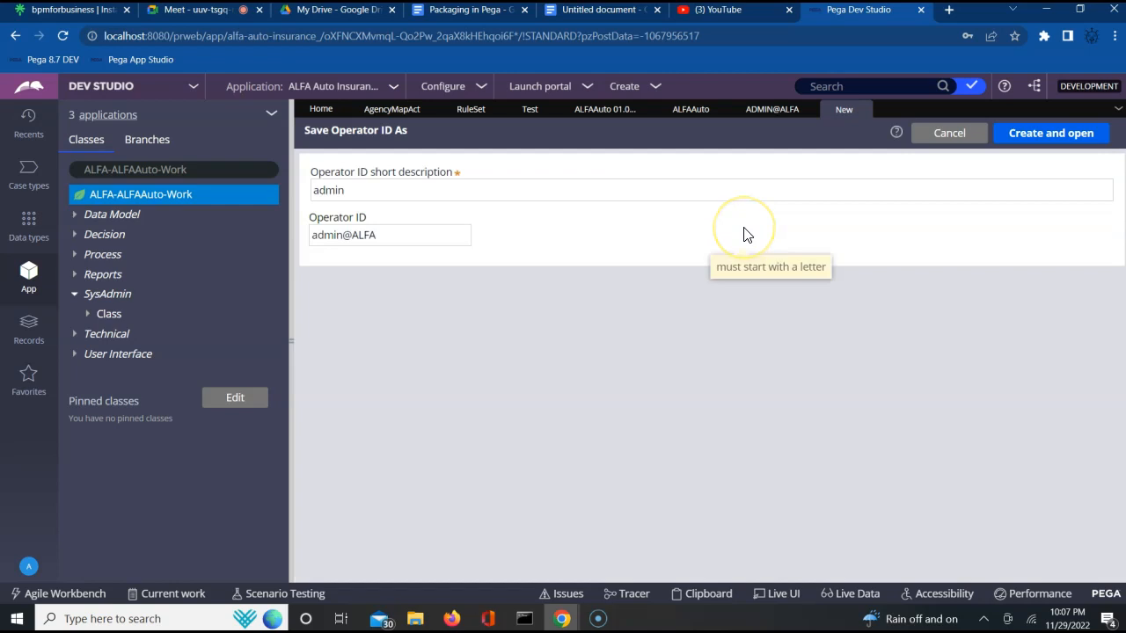
left_click(333, 185)
double_click(332, 191)
type("dev")
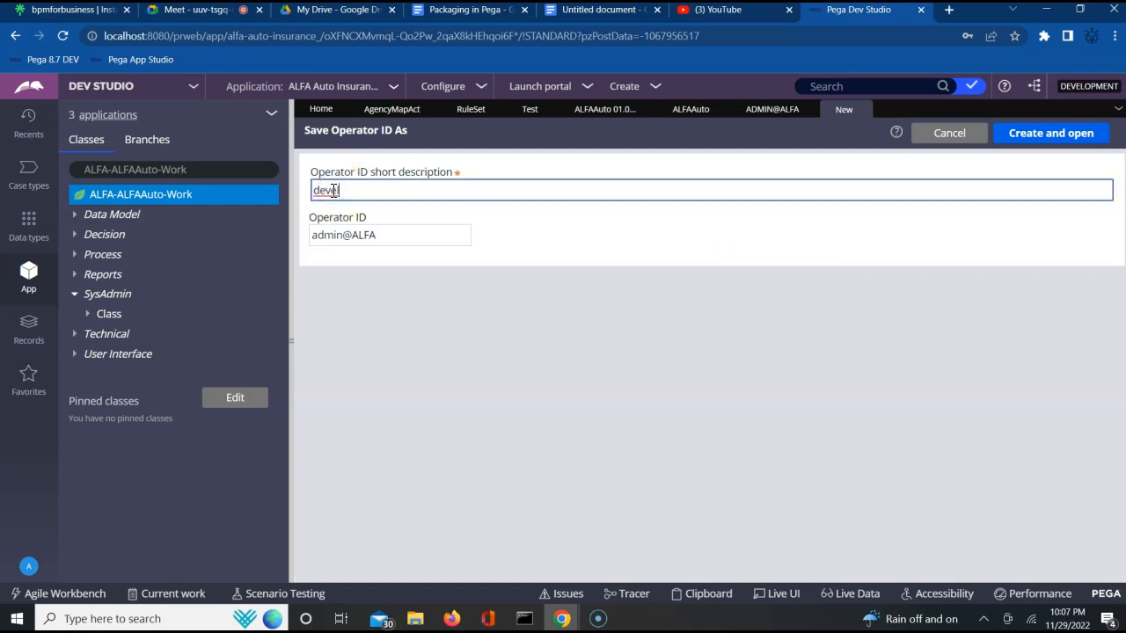
type("eloper")
key("BackSpace")
key("BackSpace")
type("er")
left_click(317, 232)
double_click(319, 235)
type("dev")
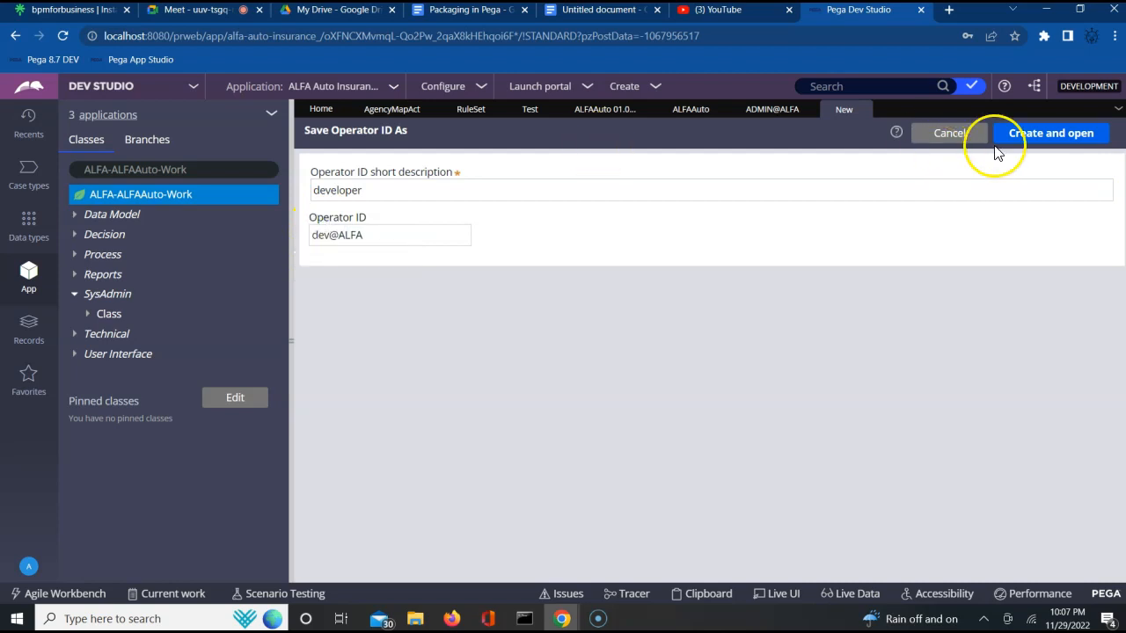
left_click(1031, 141)
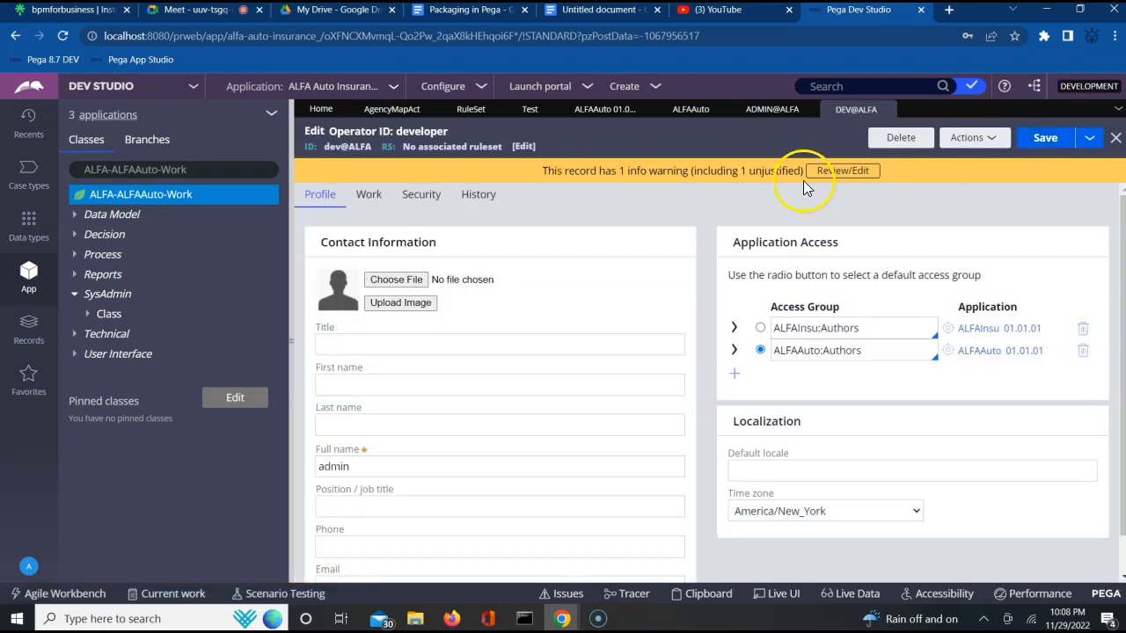
- Copy the application URL up to alfa-auto-insurance_/ and load it in Firefox
double_click(123, 39)
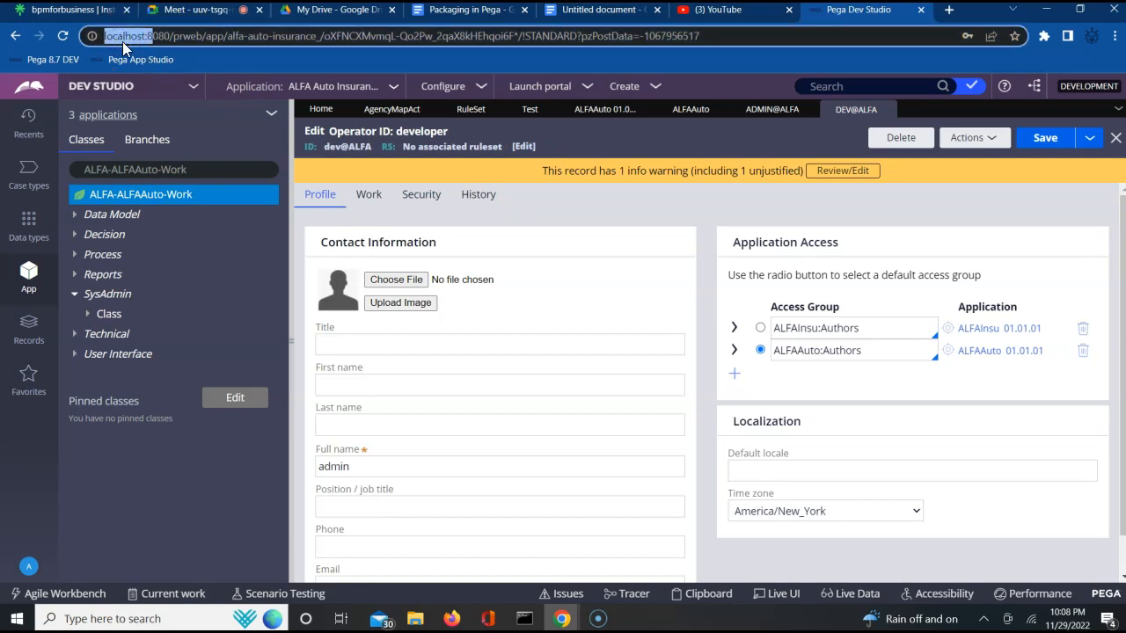
key("shift+Right")
key("shift+Right")
key("shift+Right")
key("shift+Right")
key("shift+Right")
key("shift+Right")
key("shift+Right")
key("shift+Right")
key("shift+Right")
key("shift+Right")
key("shift+Right")
key("shift+Right")
key("shift+Right")
key("shift+Right")
key("shift+Right")
key("shift+Right")
key("shift+Right")
key("shift+Right")
key("shift+Right")
key("shift+Right")
key("shift+Right")
key("shift+Right")
key("shift+Right")
key("shift+Right")
key("shift+Right")
key("shift+Right")
key("shift+Right")
key("shift+Right")
key("shift+Right")
key("shift+Right")
key("shift+Right")
key("shift+Right")
key("shift+Right")
key("shift+Right")
key("shift+Right")
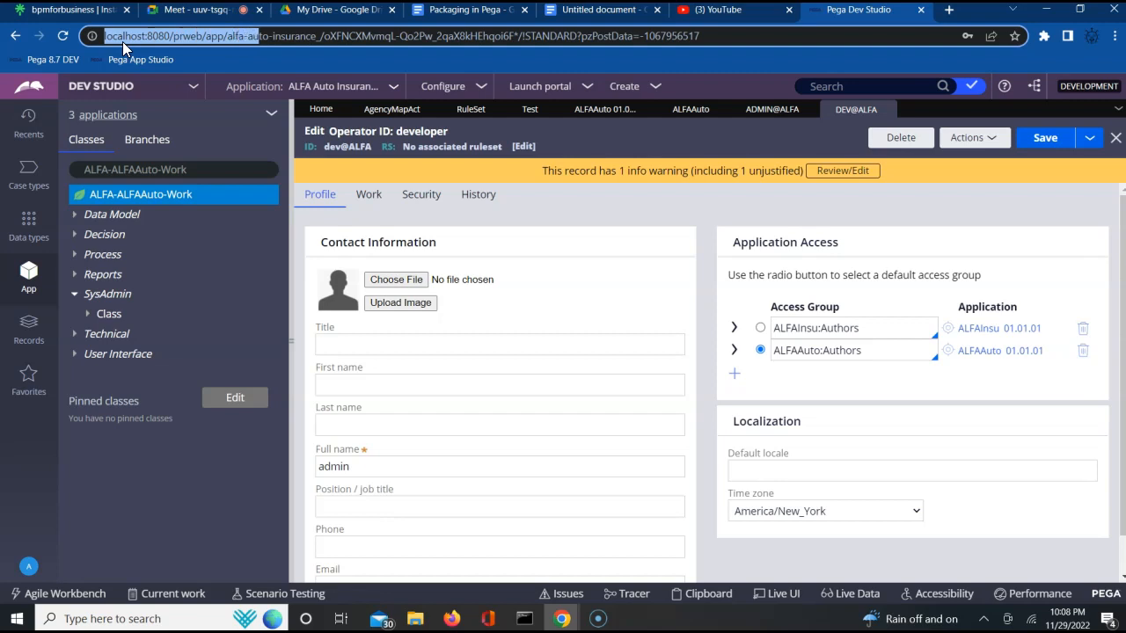
key("shift+Right")
key("shift+Right")
key("ctrl+c")
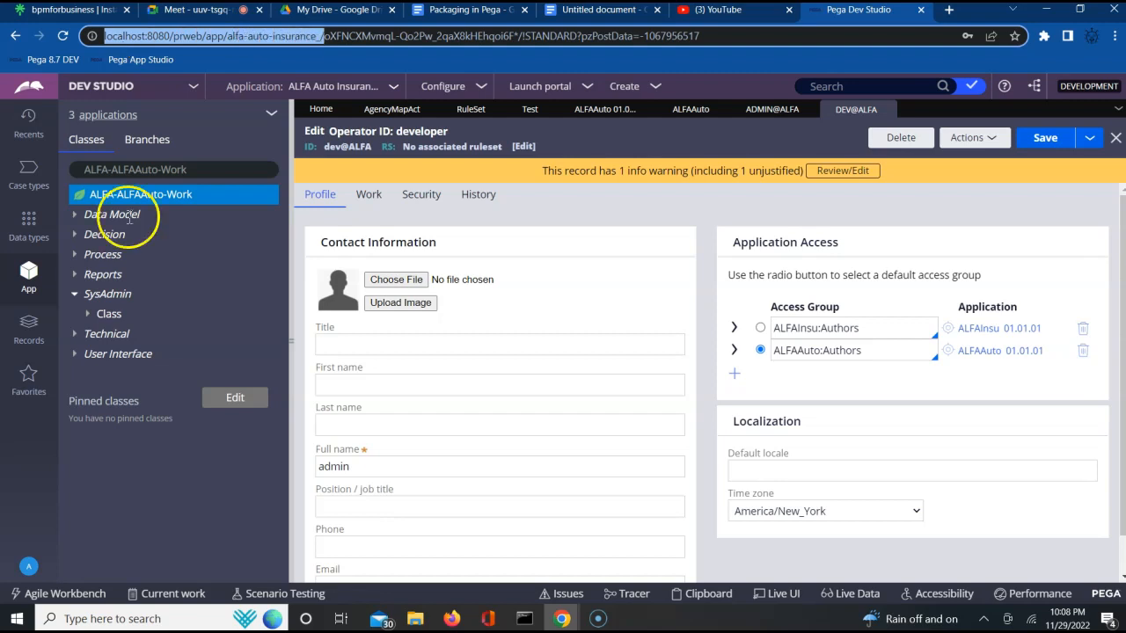
left_click(458, 627)
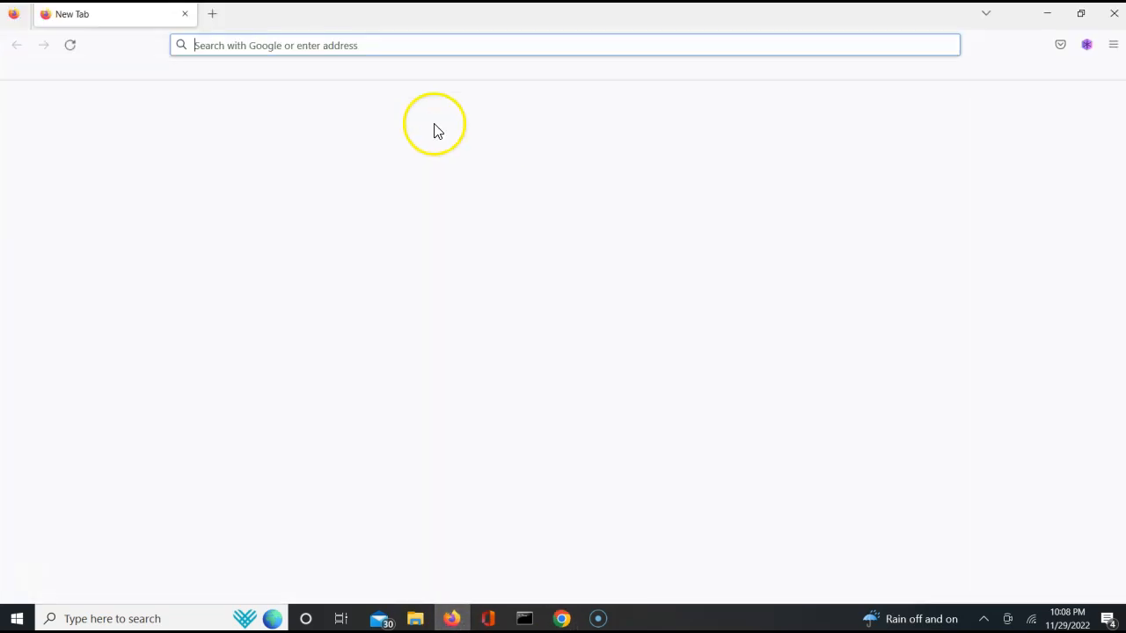
left_click(411, 46)
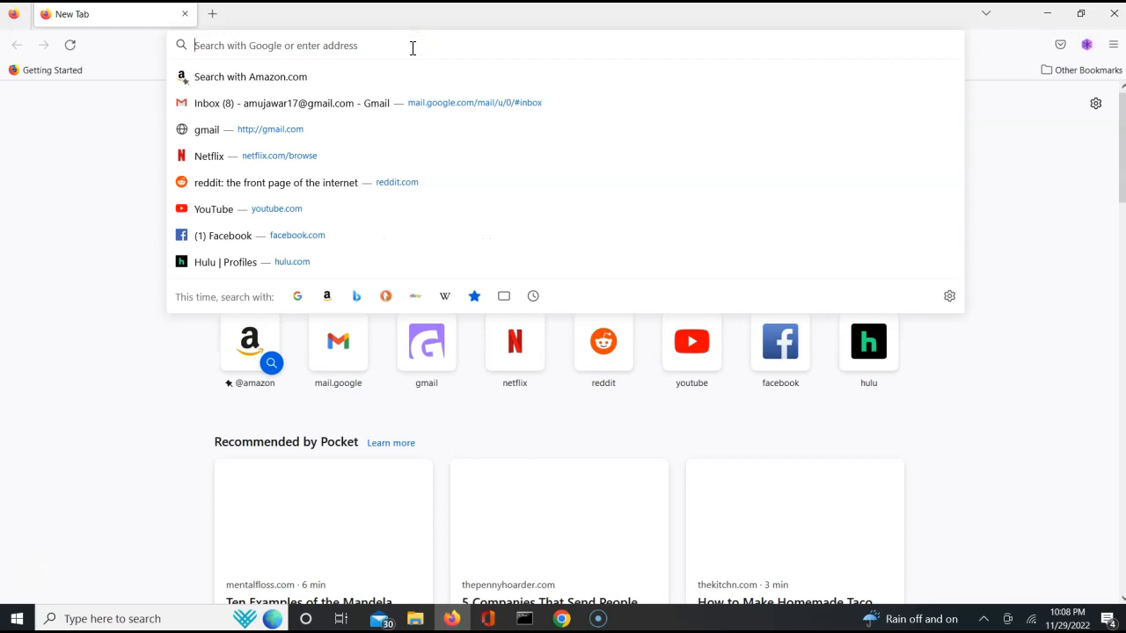
key("ctrl+v")
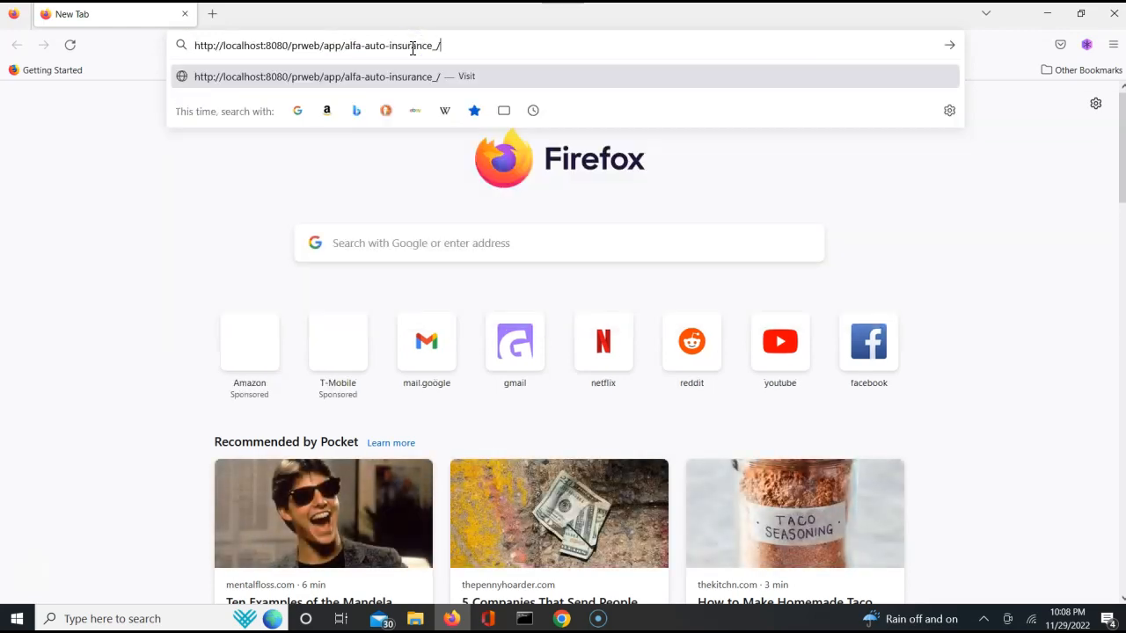
key("Return")
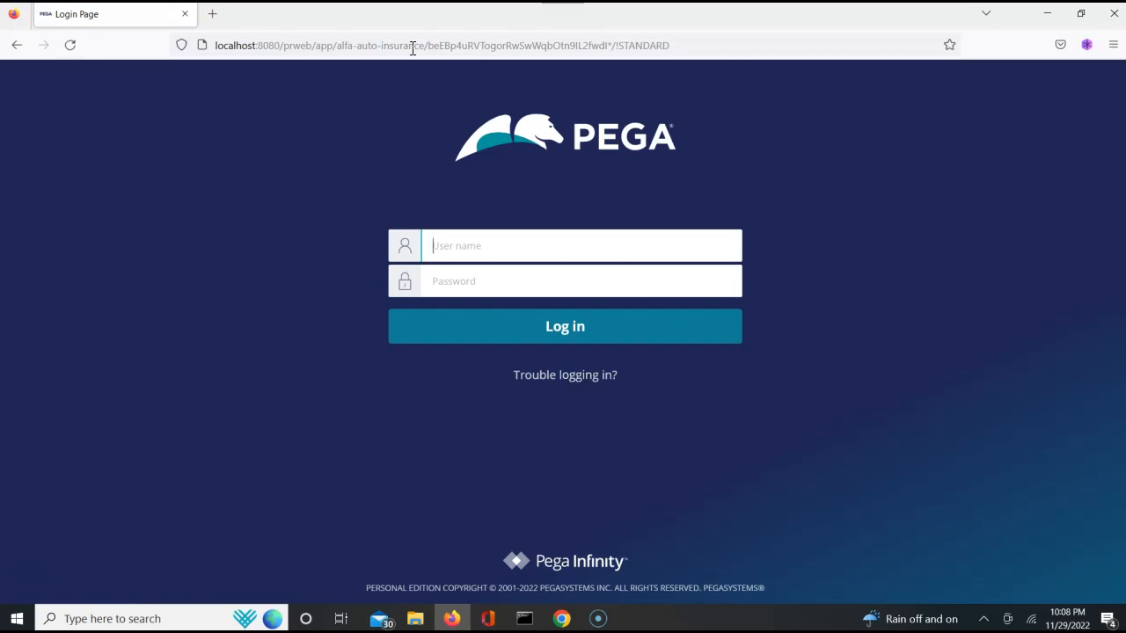
- Log in as dev@ALFA with the operator's password and dismiss the save-login prompt
left_click(448, 250)
type("dev")
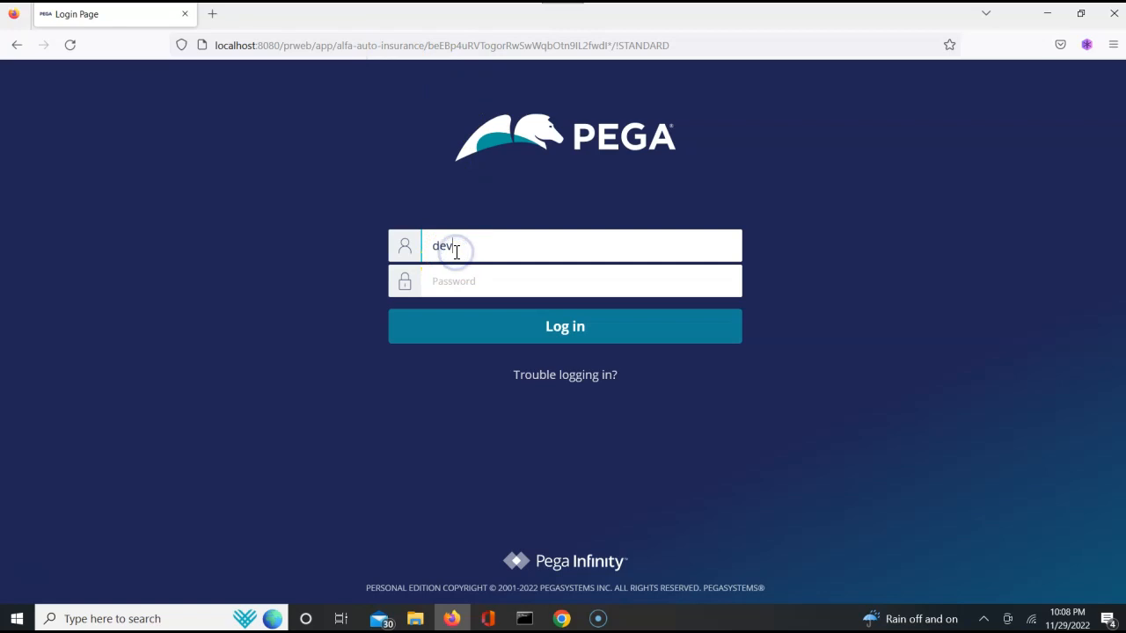
type("@ALFA")
key("Tab")
type("•••••")
key("Return")
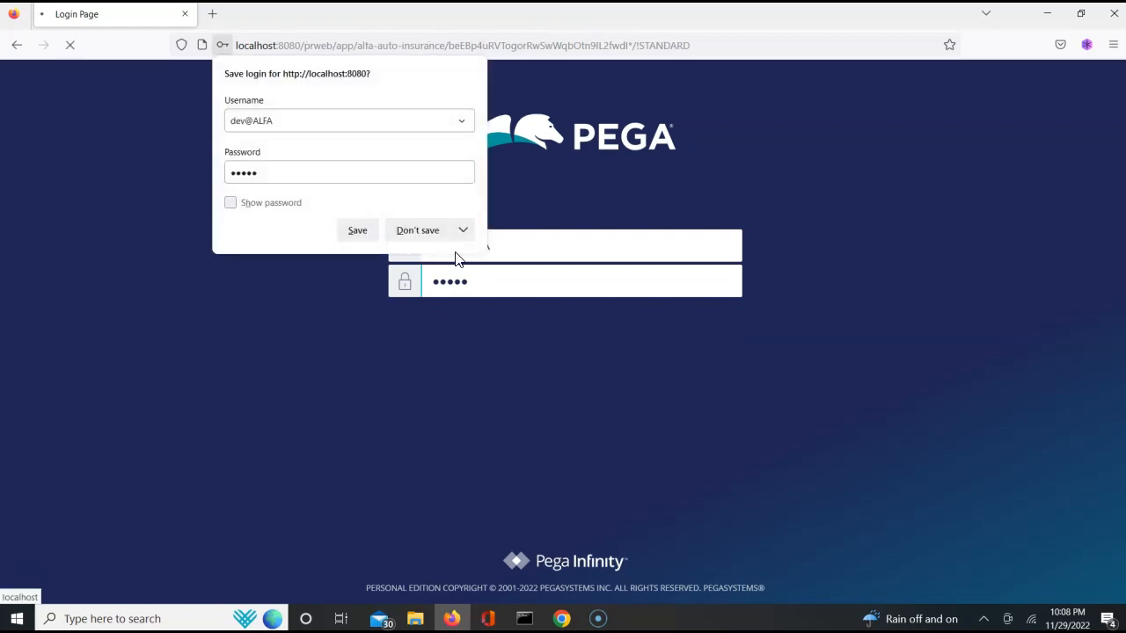
left_click(420, 236)
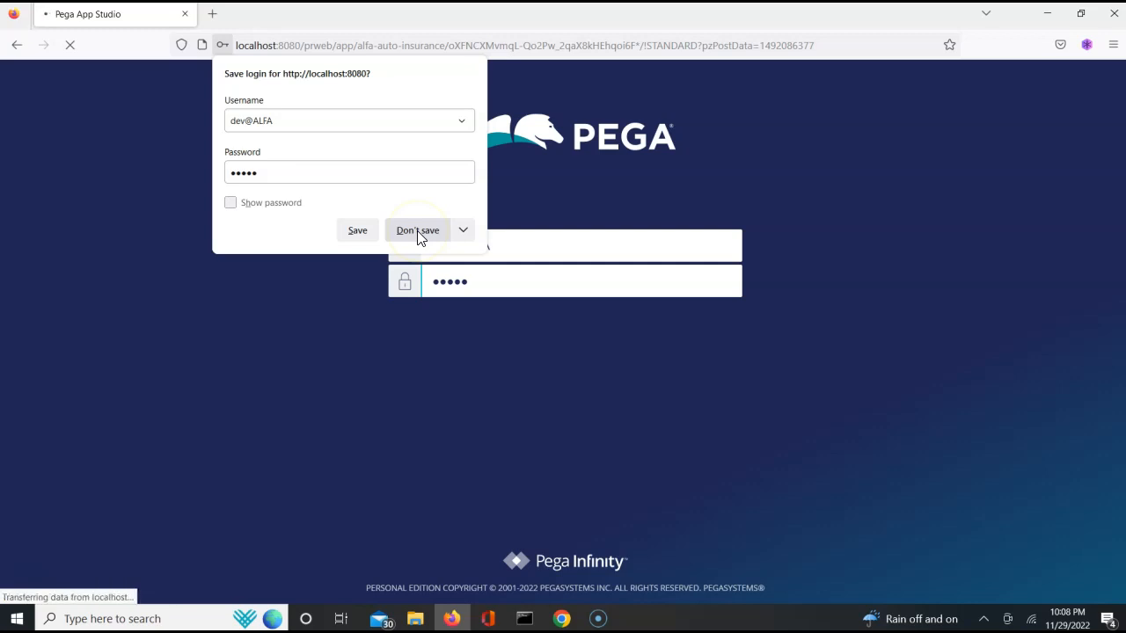
left_click(398, 236)
left_click(357, 232)
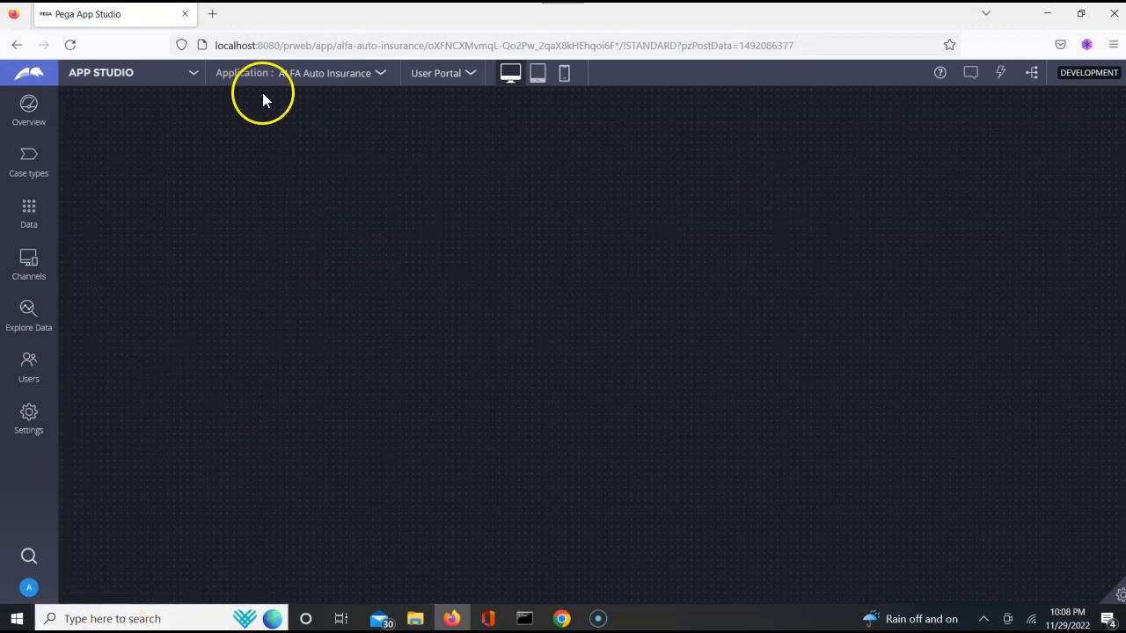
- Close the welcome popup and switch from App Studio to Dev Studio
left_click(192, 73)
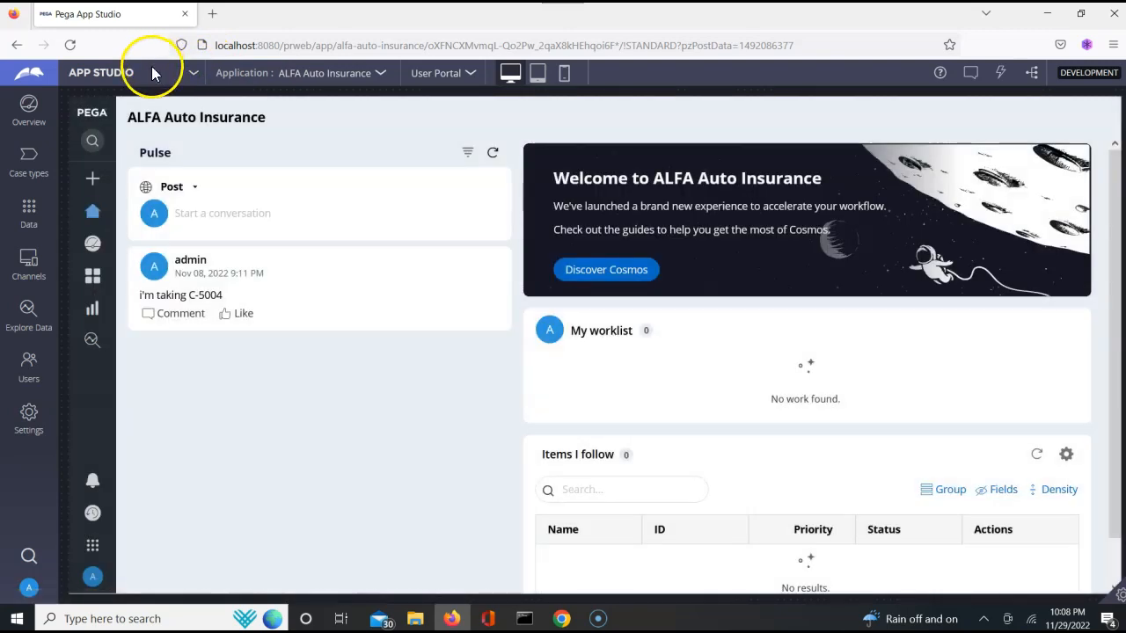
left_click(152, 73)
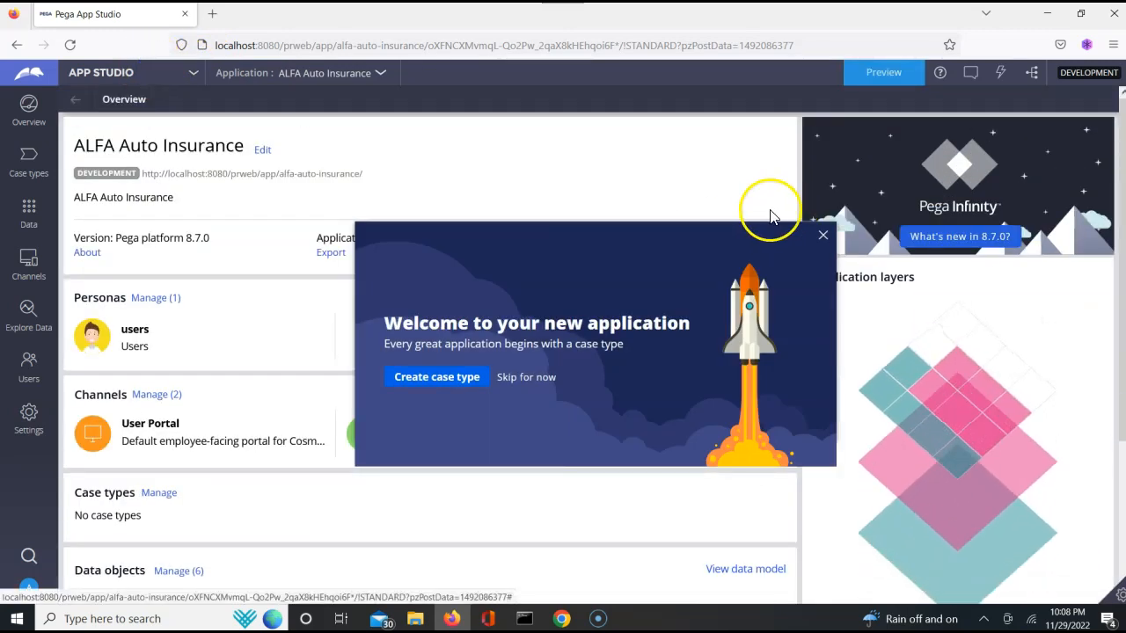
left_click(824, 236)
left_click(195, 74)
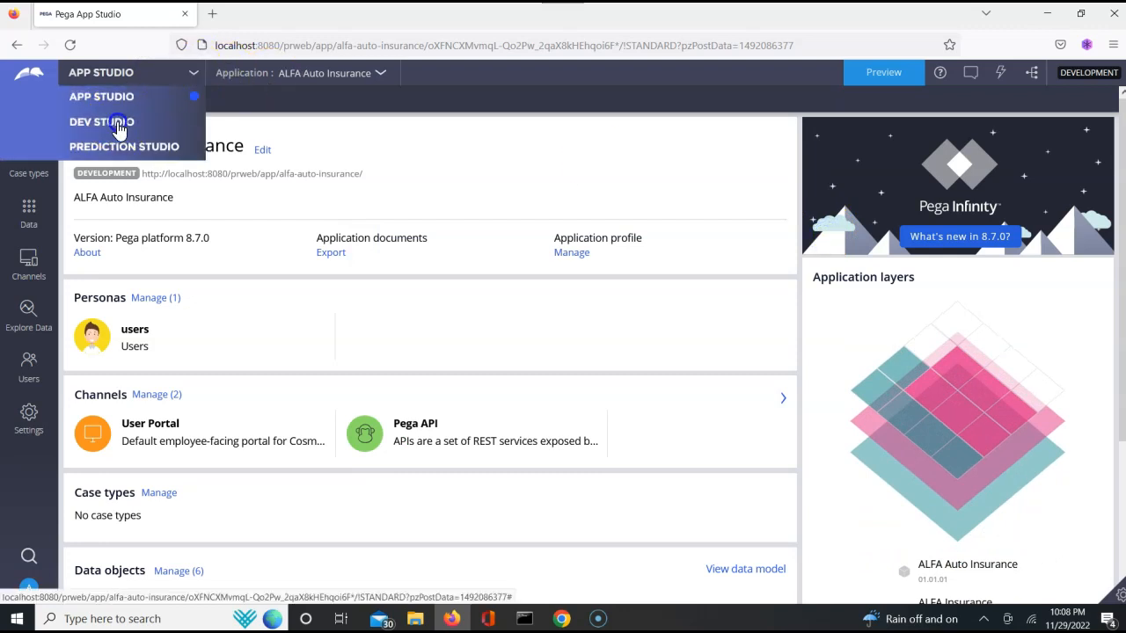
left_click(119, 124)
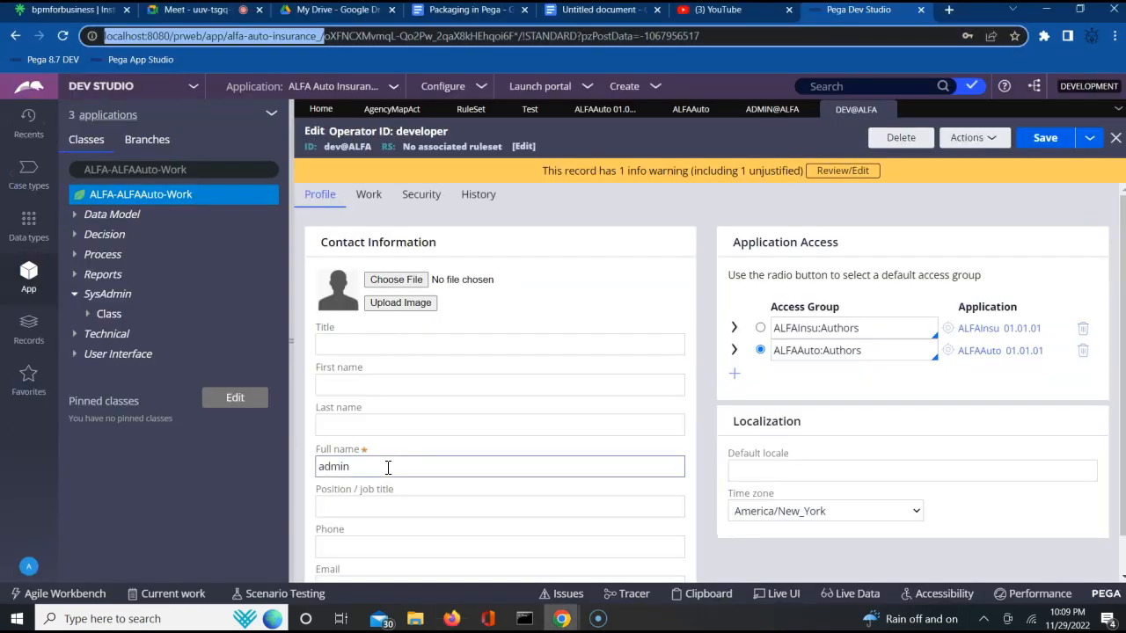
- Back in the admin session, set the test activity's first step method to Page-New with step page TestPage
left_click(772, 506)
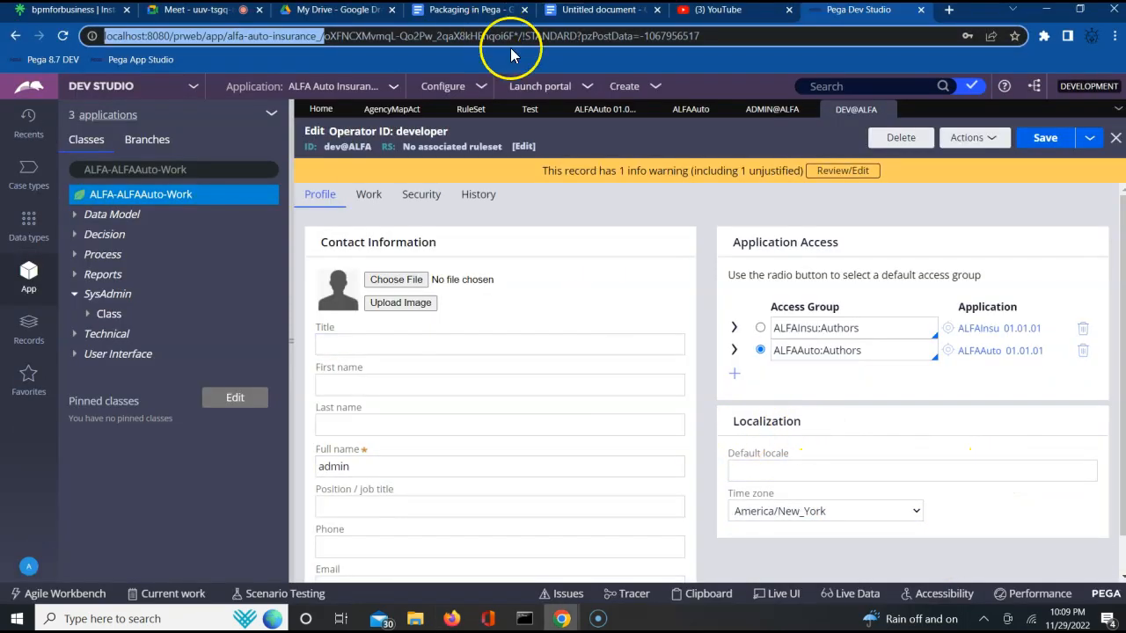
left_click(527, 112)
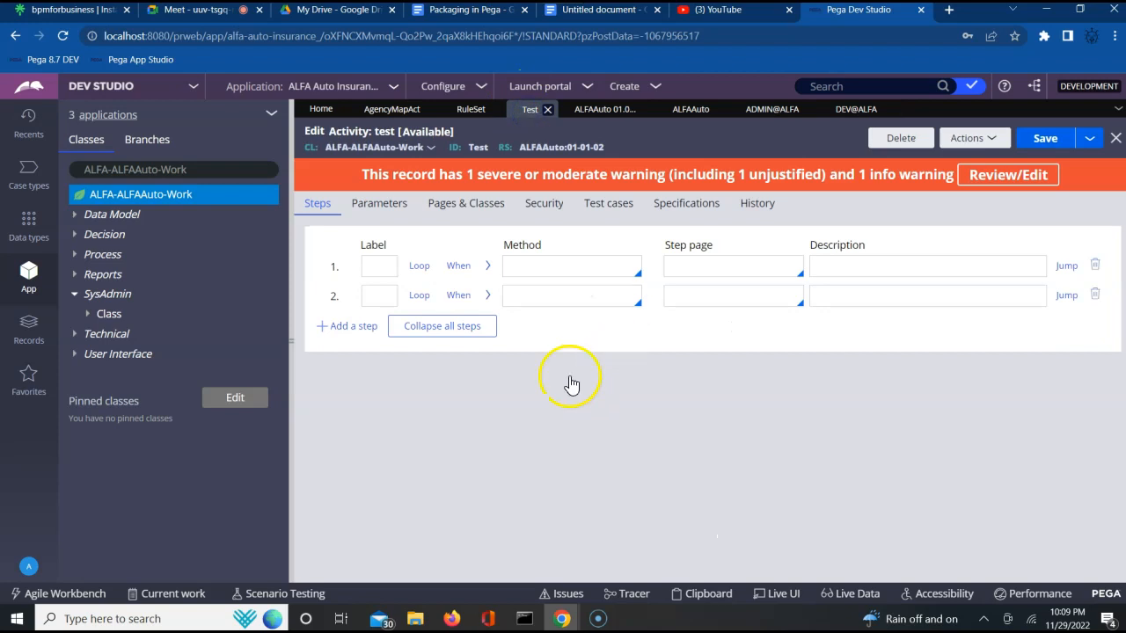
left_click(548, 270)
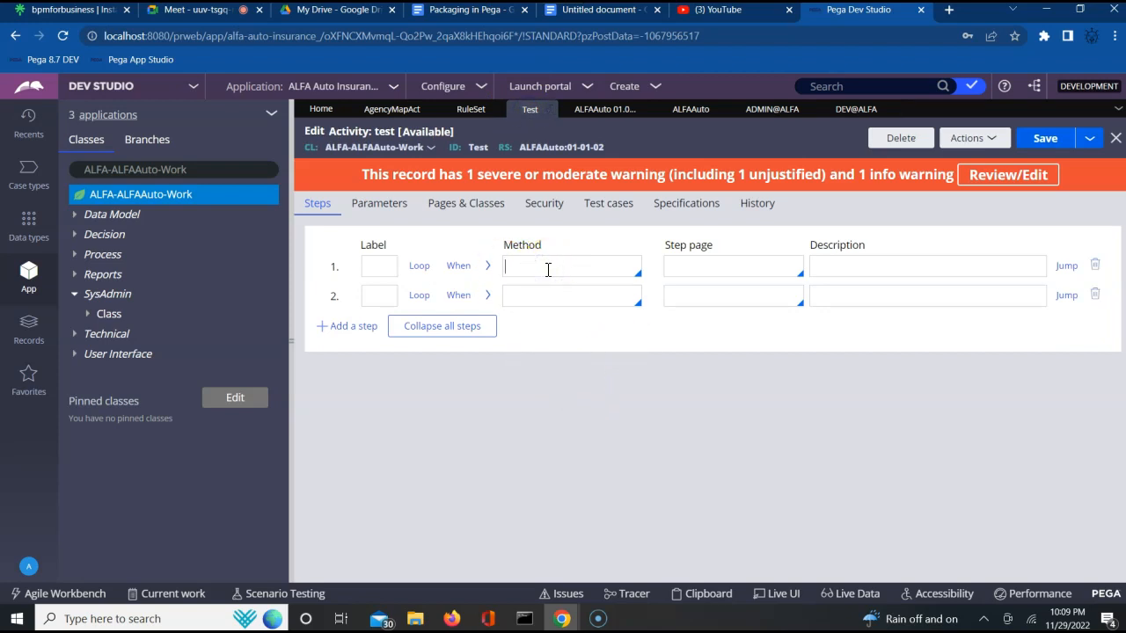
type("Page-")
type("New")
left_click(685, 275)
type("TestPage")
left_click(658, 283)
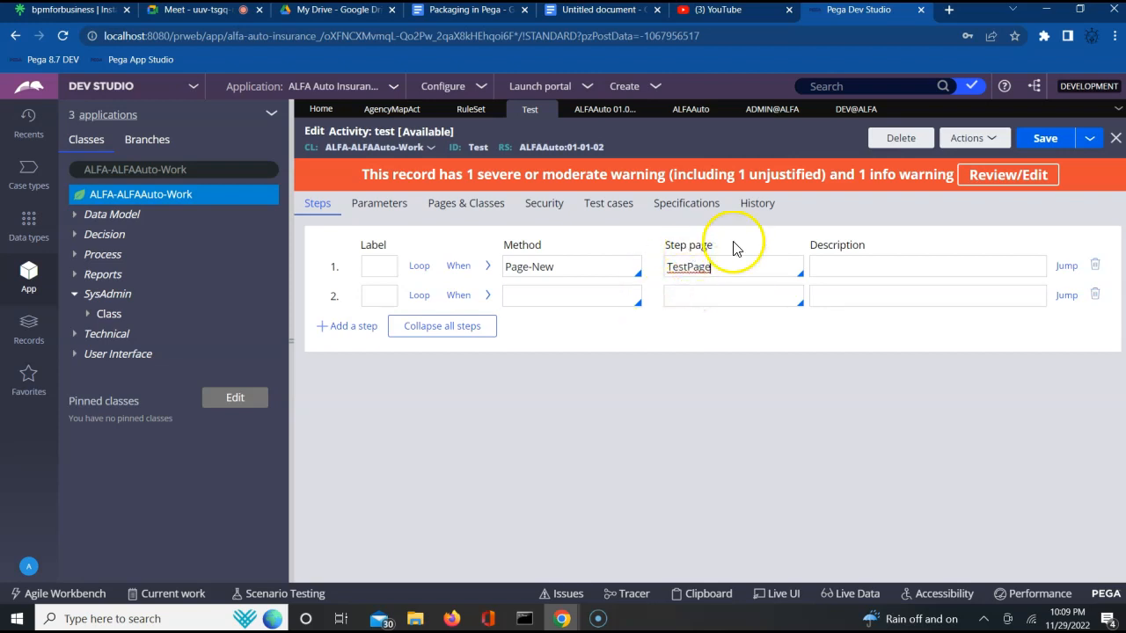
- Try to save the activity and open its Pages & Classes tab
left_click(1042, 139)
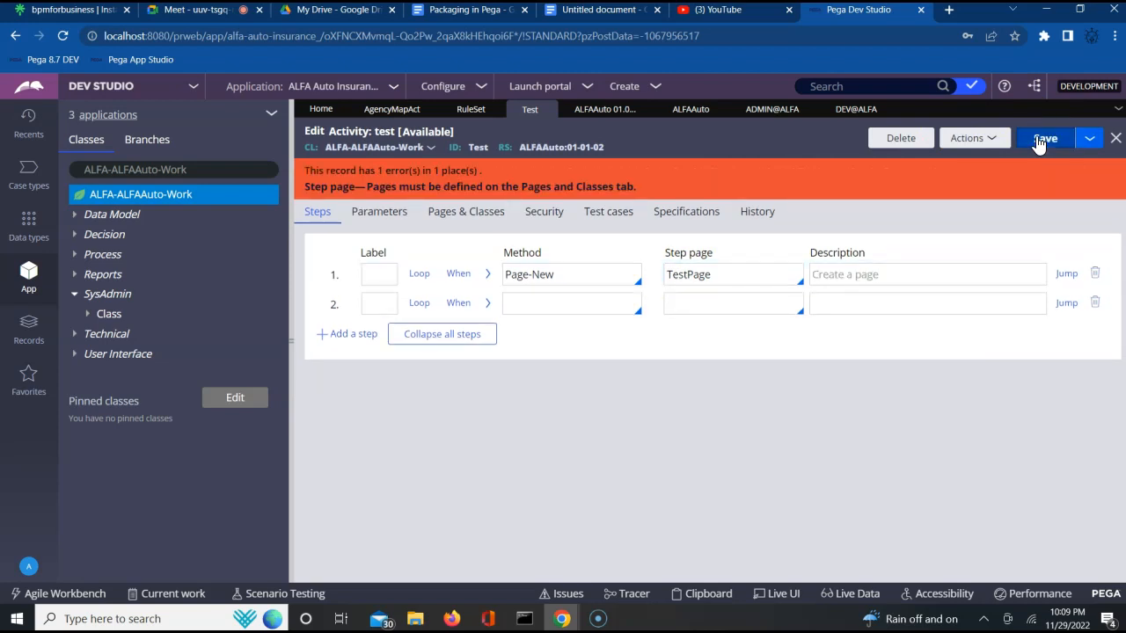
left_click(473, 215)
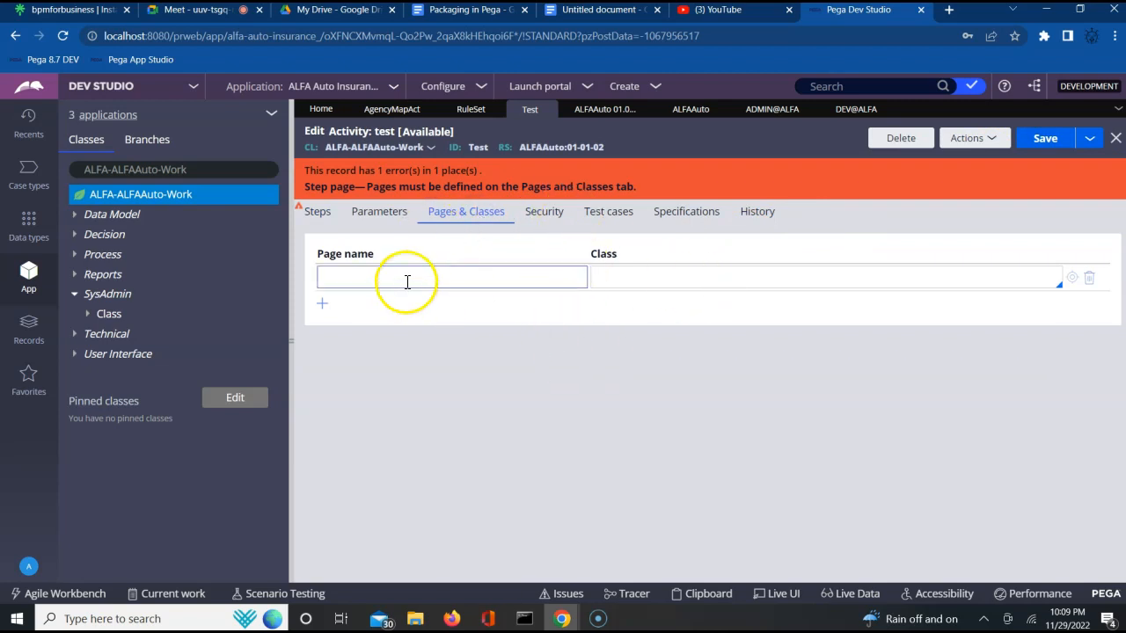
- In the developer session, open the Test activity from the Technical Activity records and select its first step's method
key("alt+Tab")
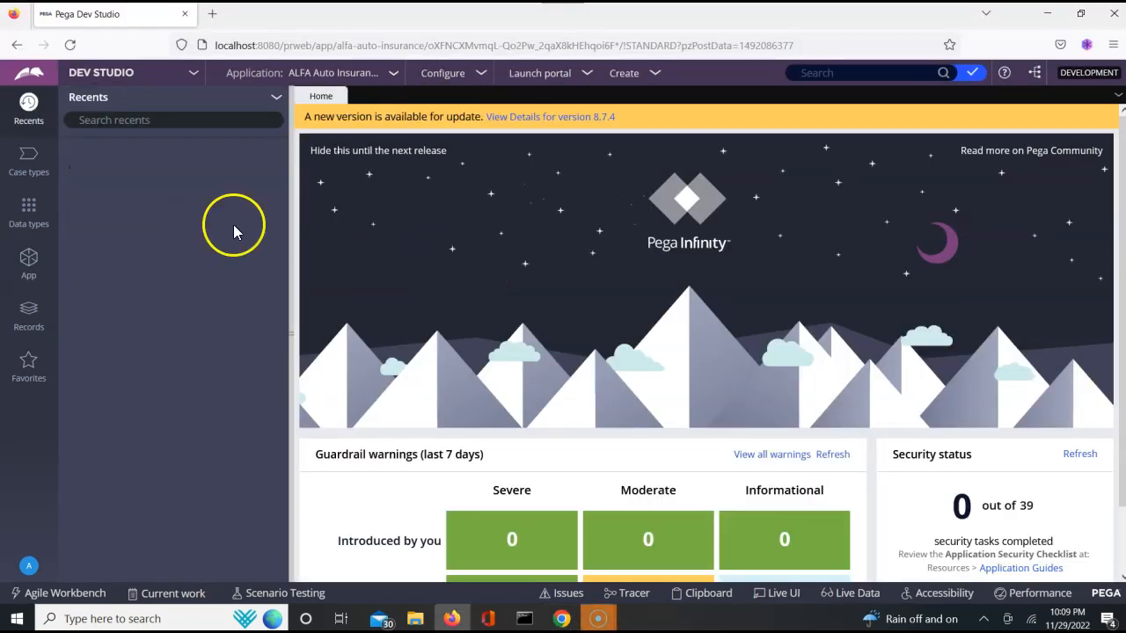
left_click(30, 315)
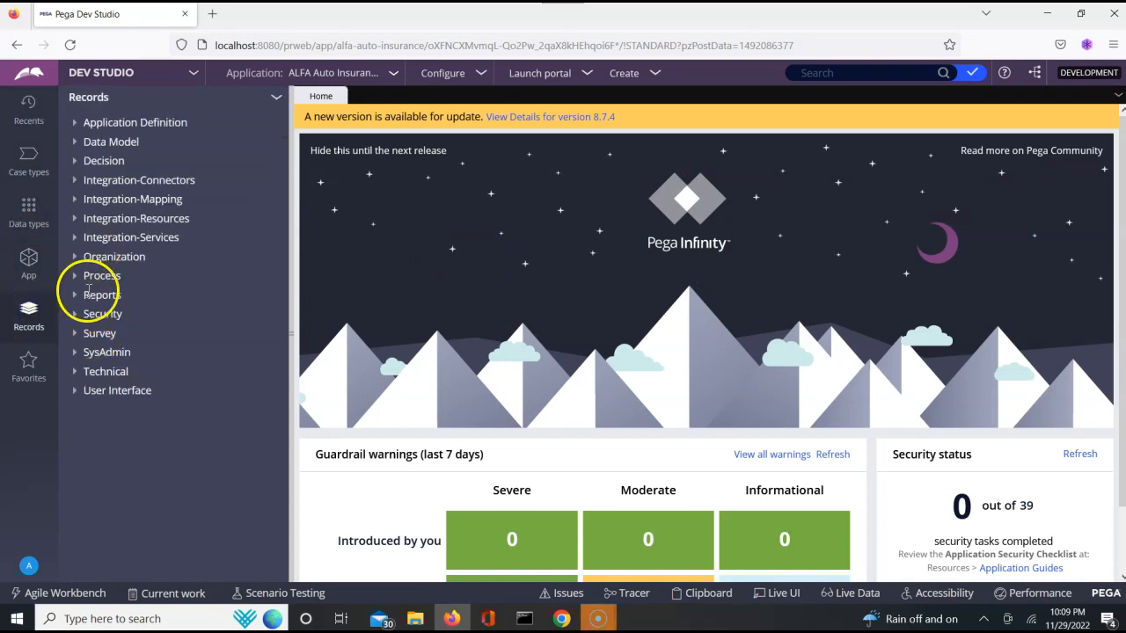
left_click(76, 373)
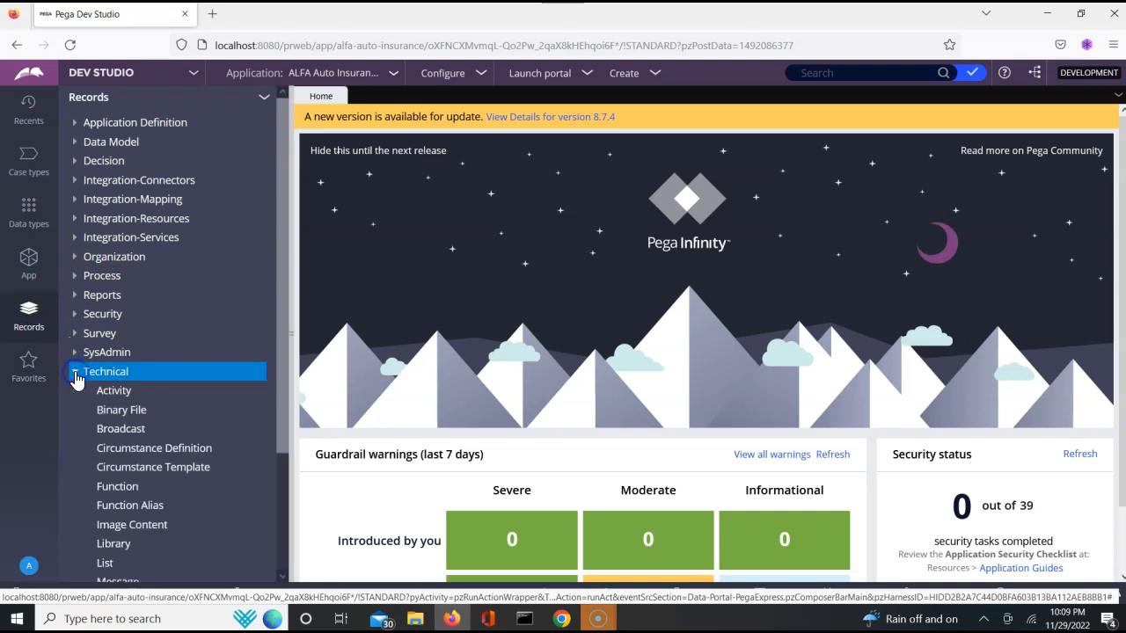
left_click(112, 402)
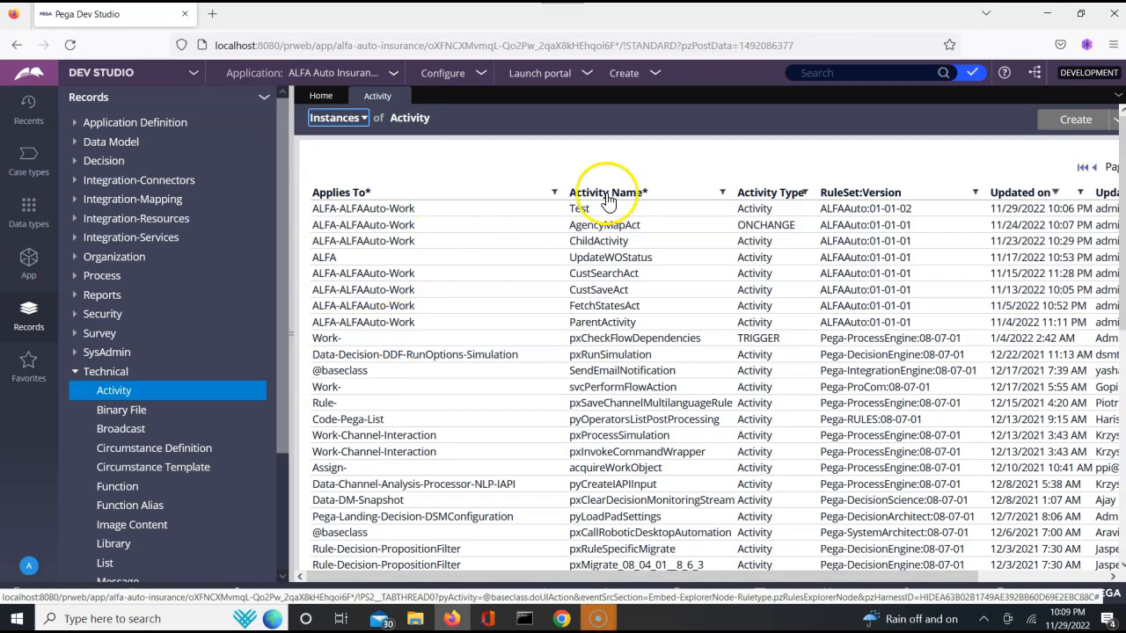
left_click(579, 211)
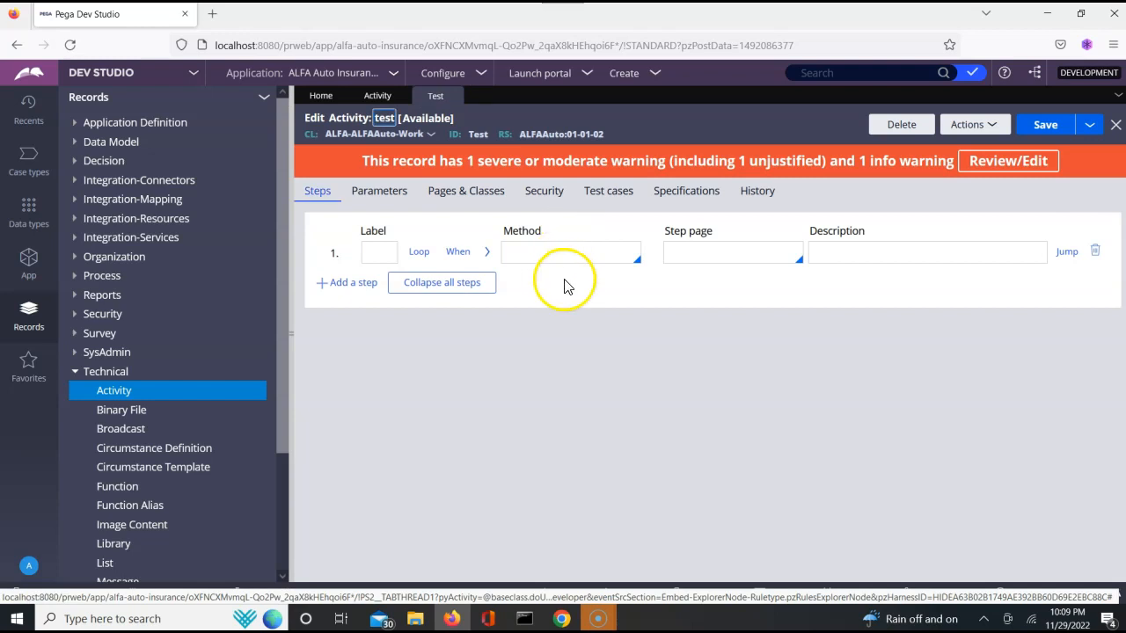
left_click(574, 259)
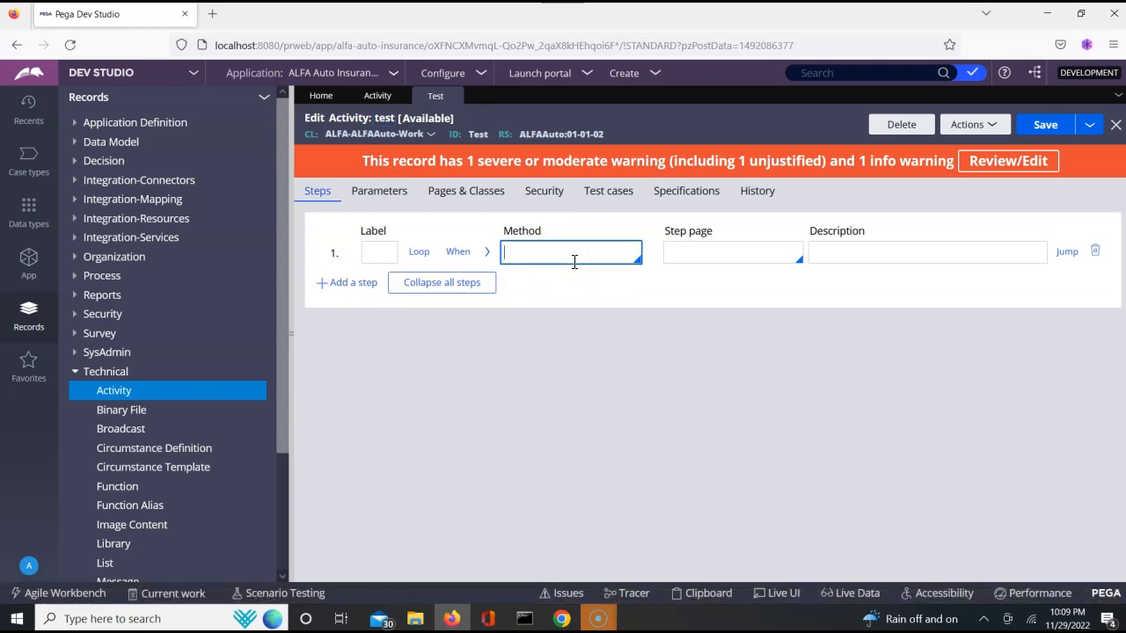
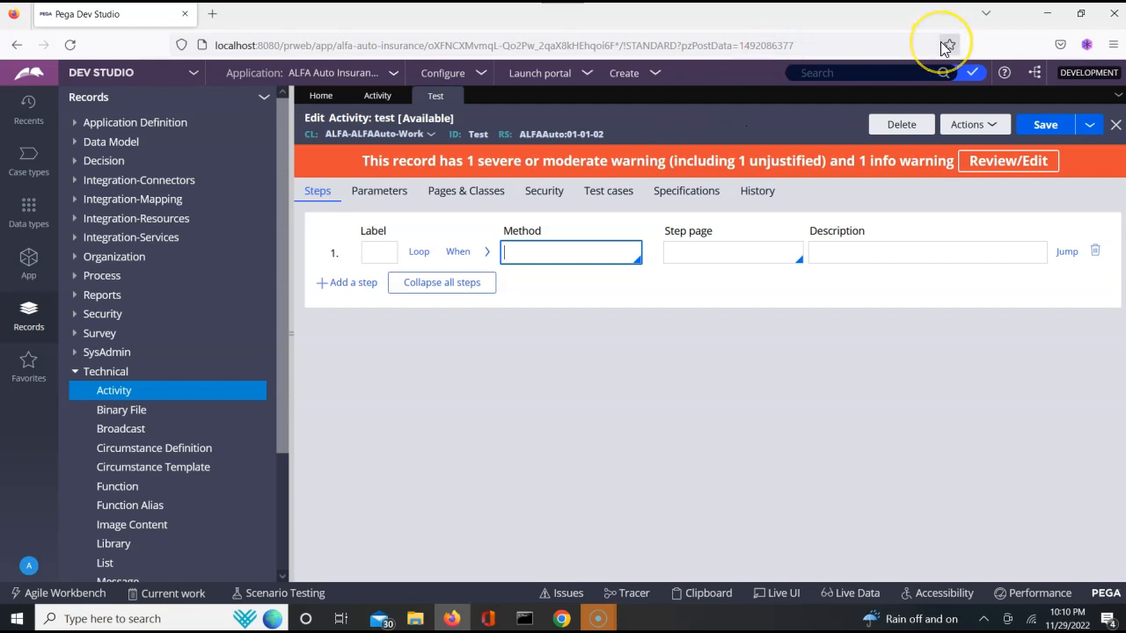
- In the admin session, switch the ALFAAuto ruleset's validation mode to Ruleset Validation
left_click(1048, 13)
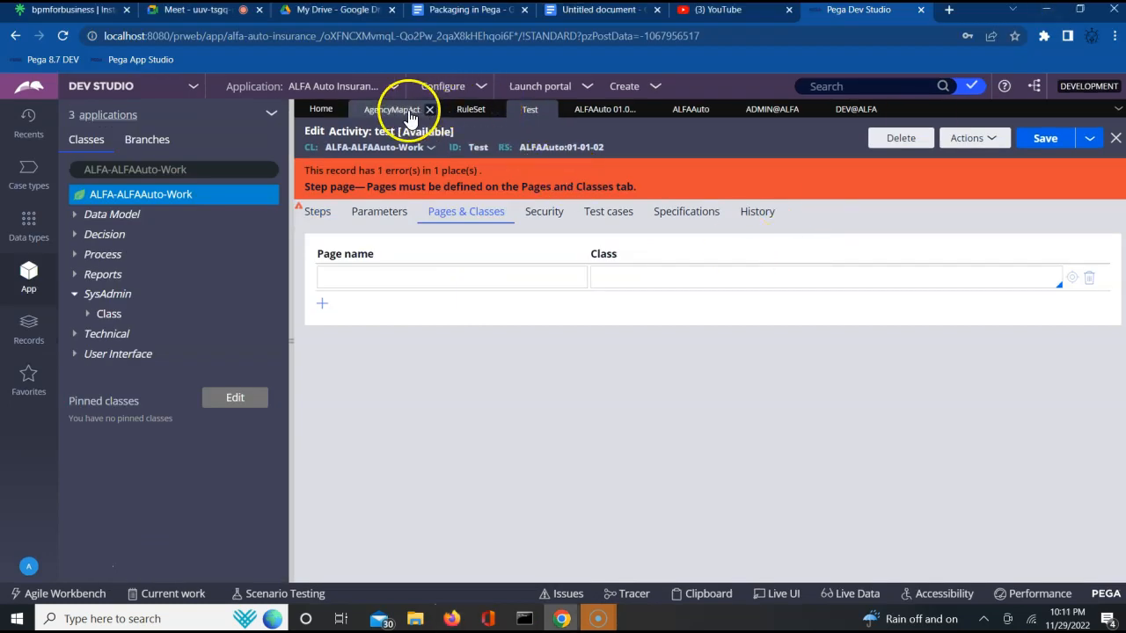
left_click(695, 113)
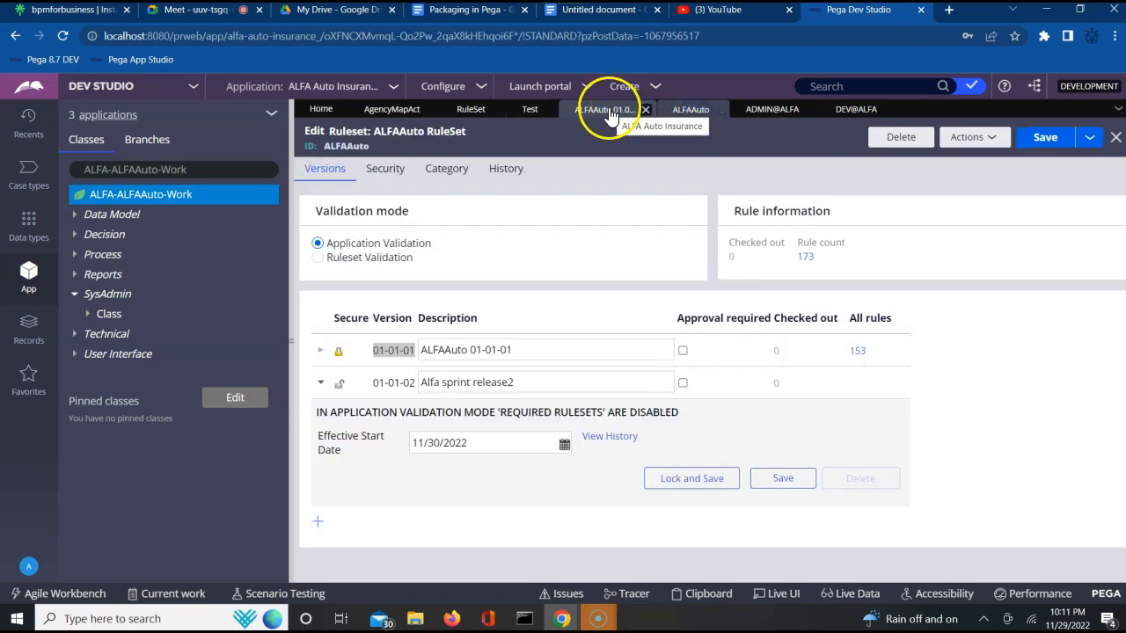
left_click(579, 260)
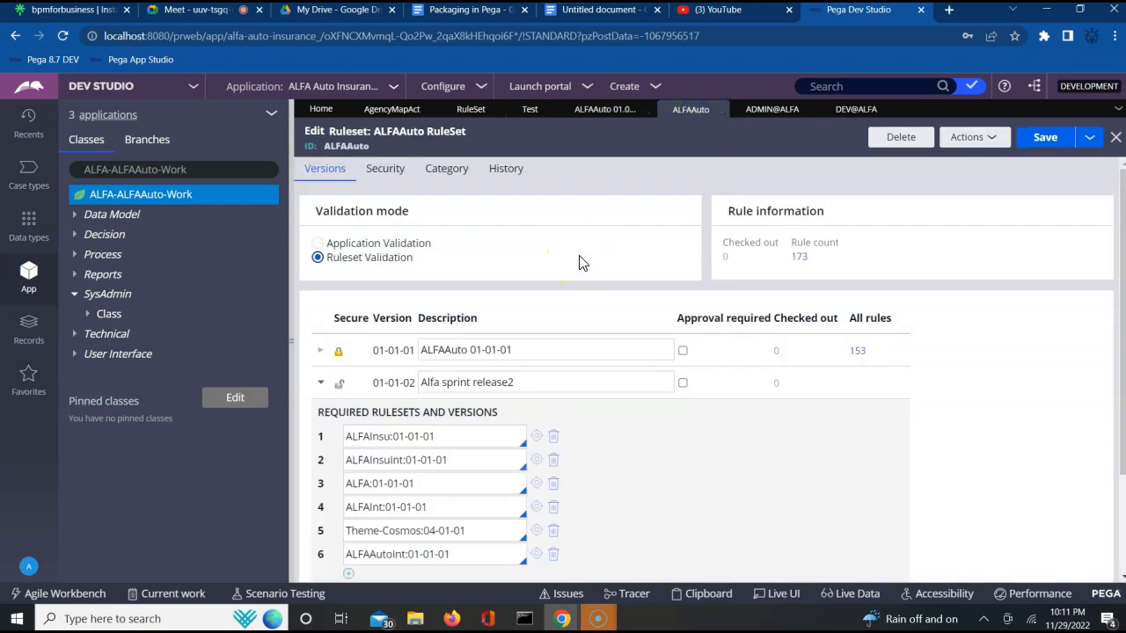
left_click(320, 384)
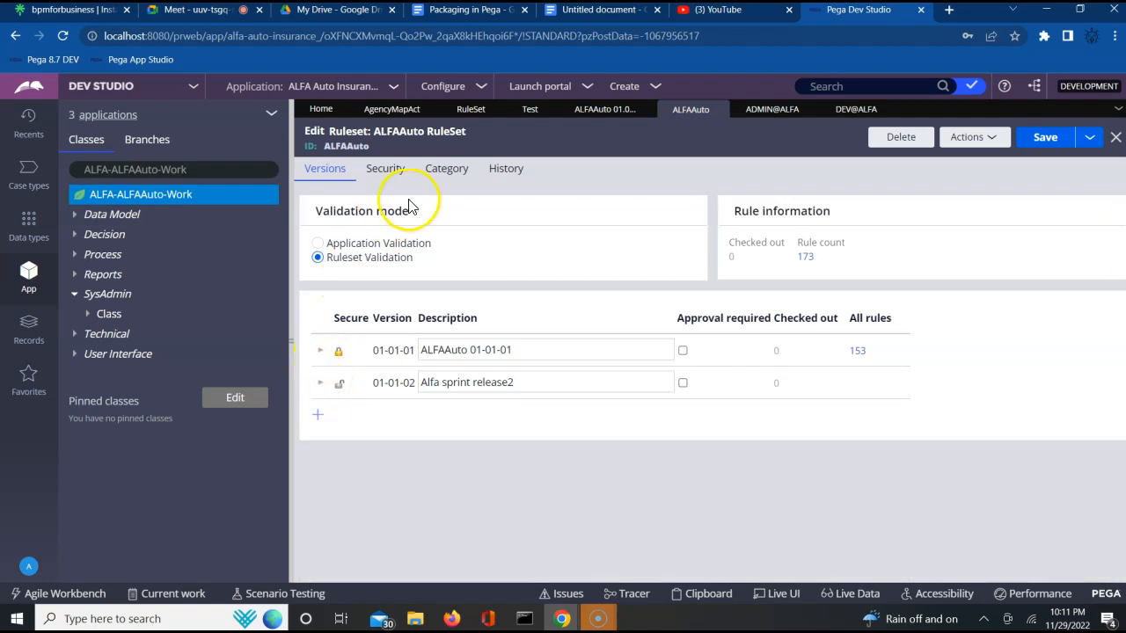
- Enable Use check-out in the ruleset's security settings and save the ruleset
left_click(380, 171)
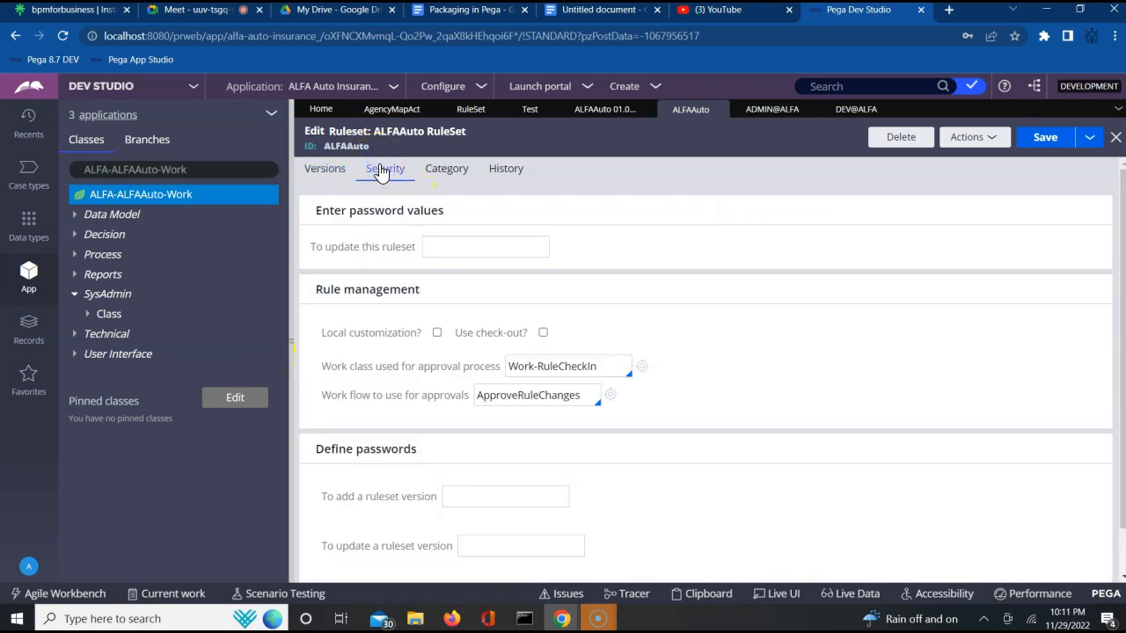
left_click(542, 332)
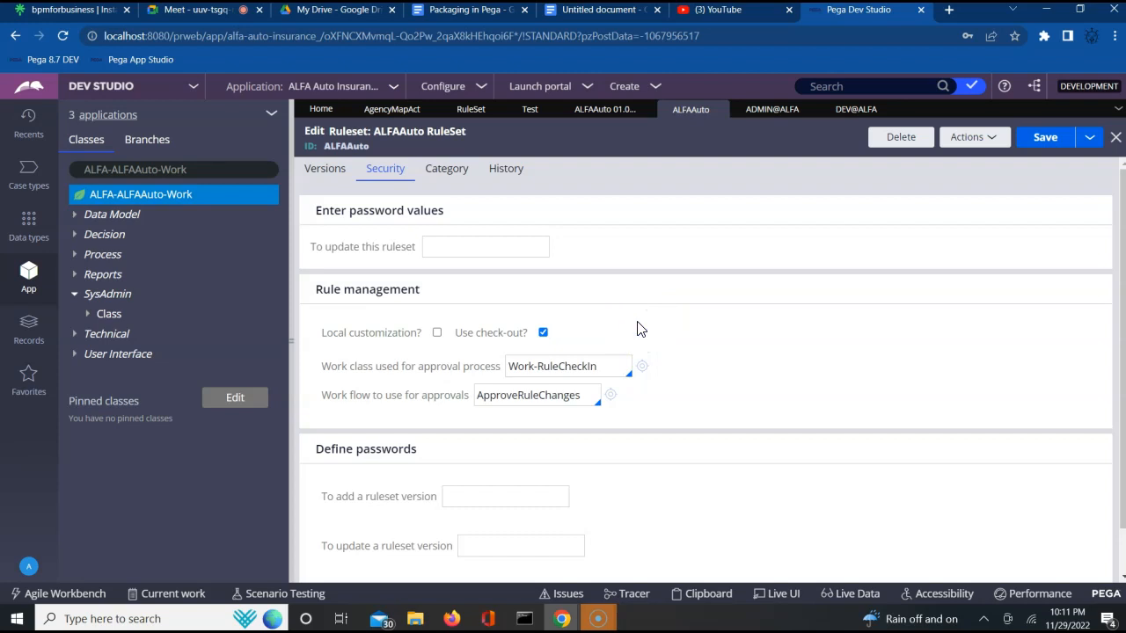
left_click(1045, 139)
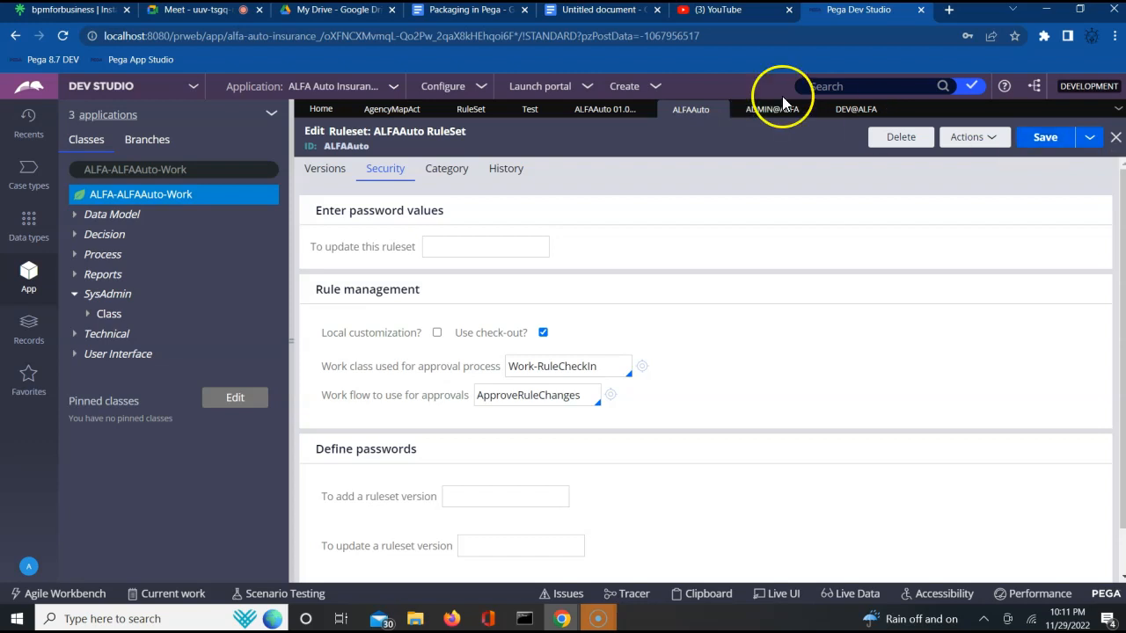
- Close the unsaved test activity in the admin session
left_click(525, 112)
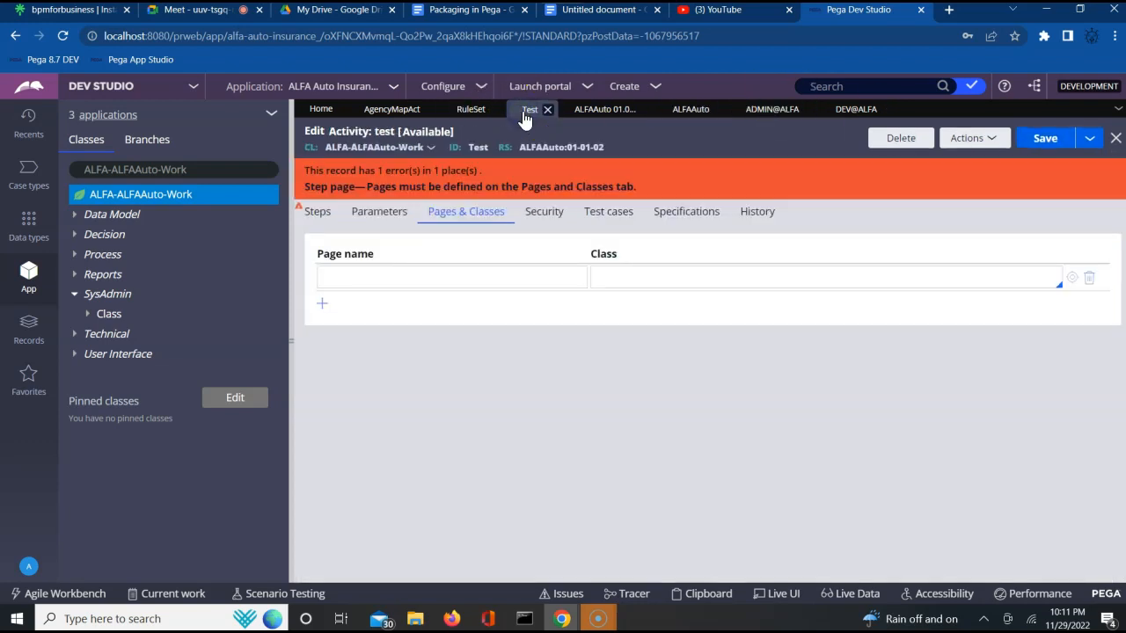
left_click(1089, 141)
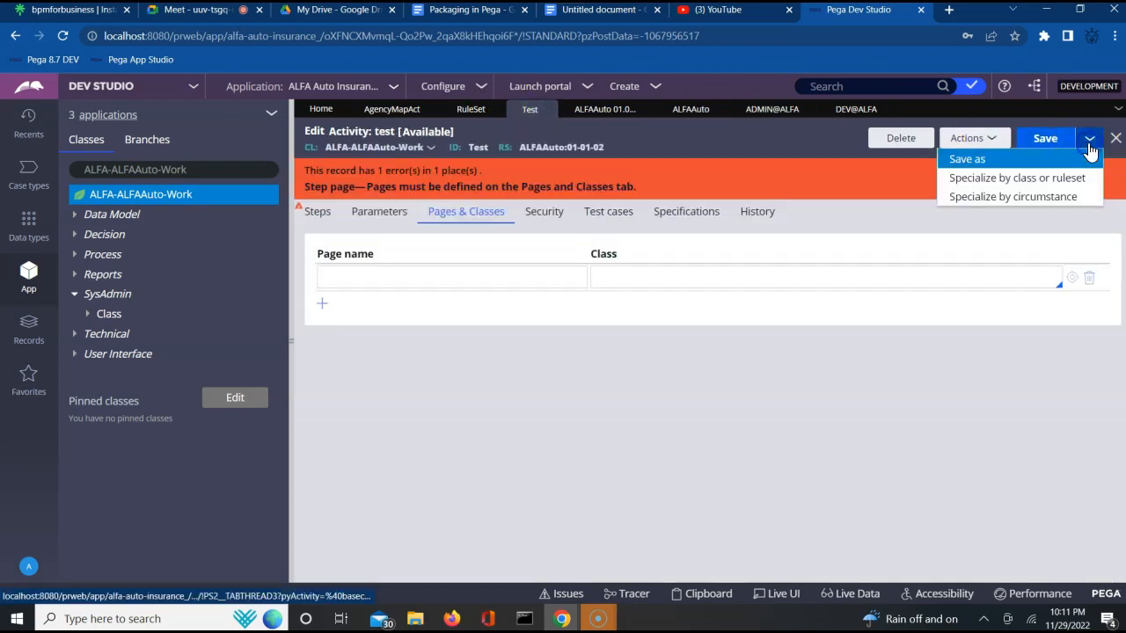
left_click(528, 104)
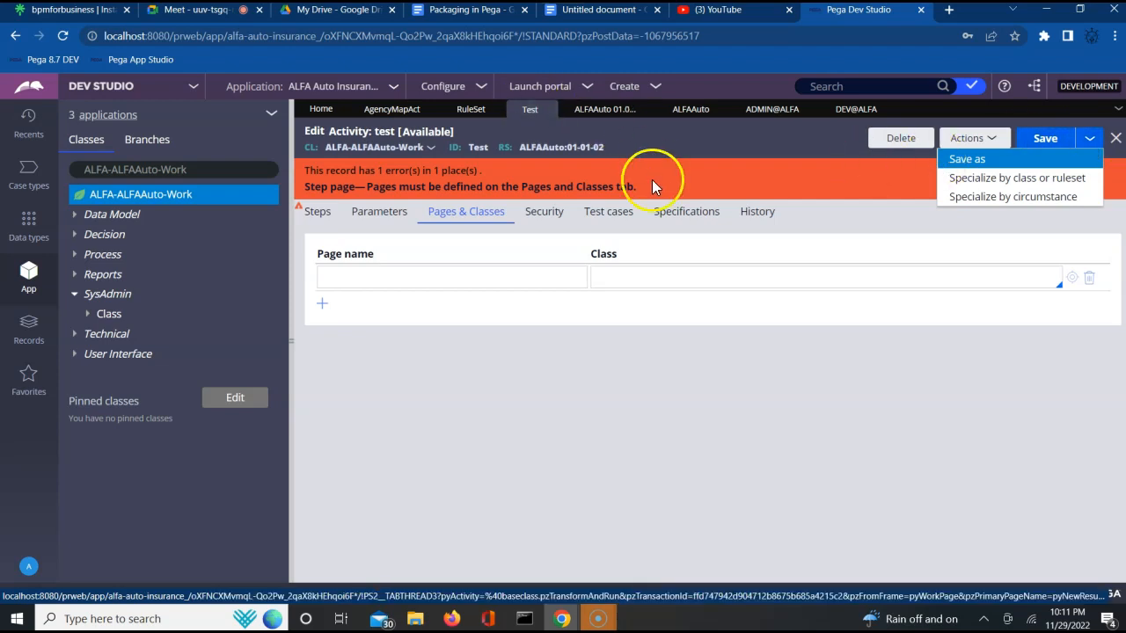
left_click(1115, 139)
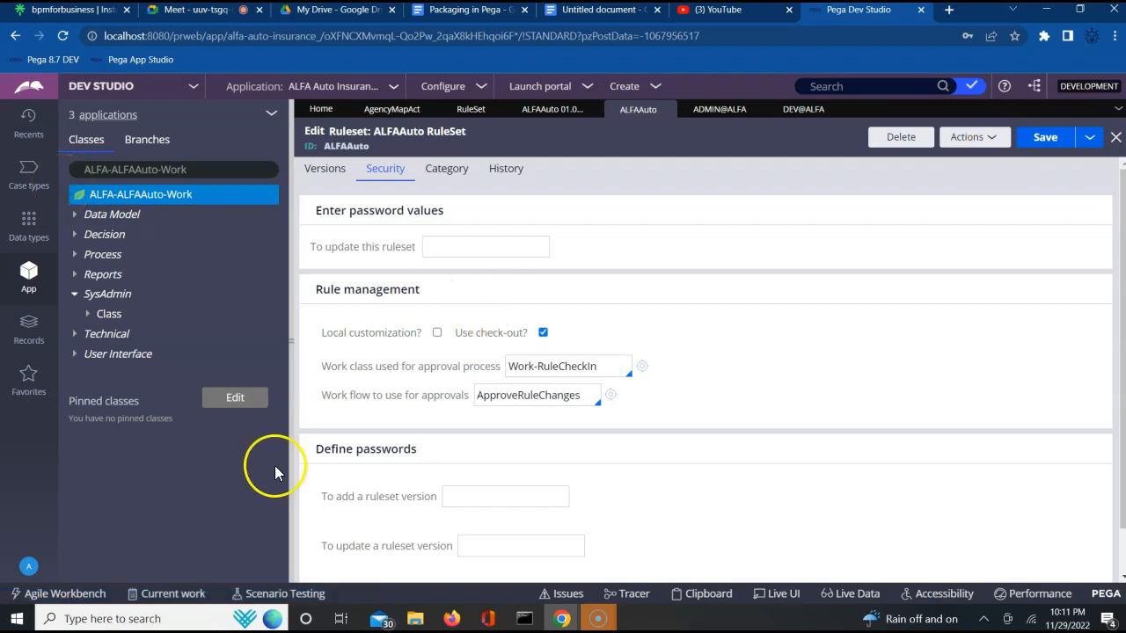
- Reopen the test activity from the recent items in the admin session
left_click(451, 620)
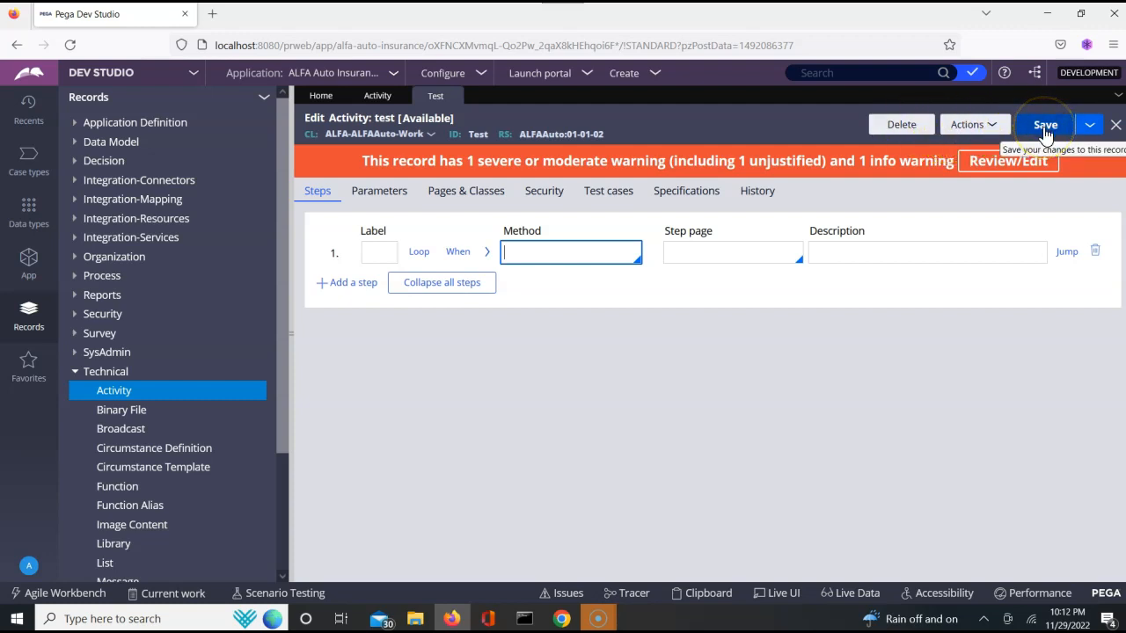
left_click(1047, 13)
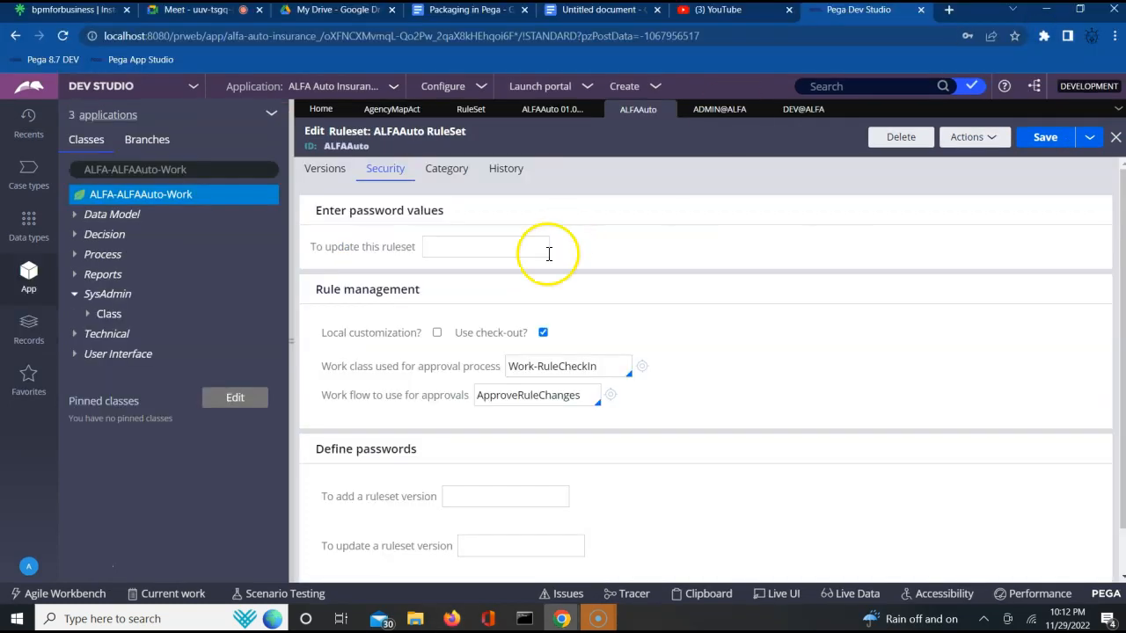
left_click(24, 135)
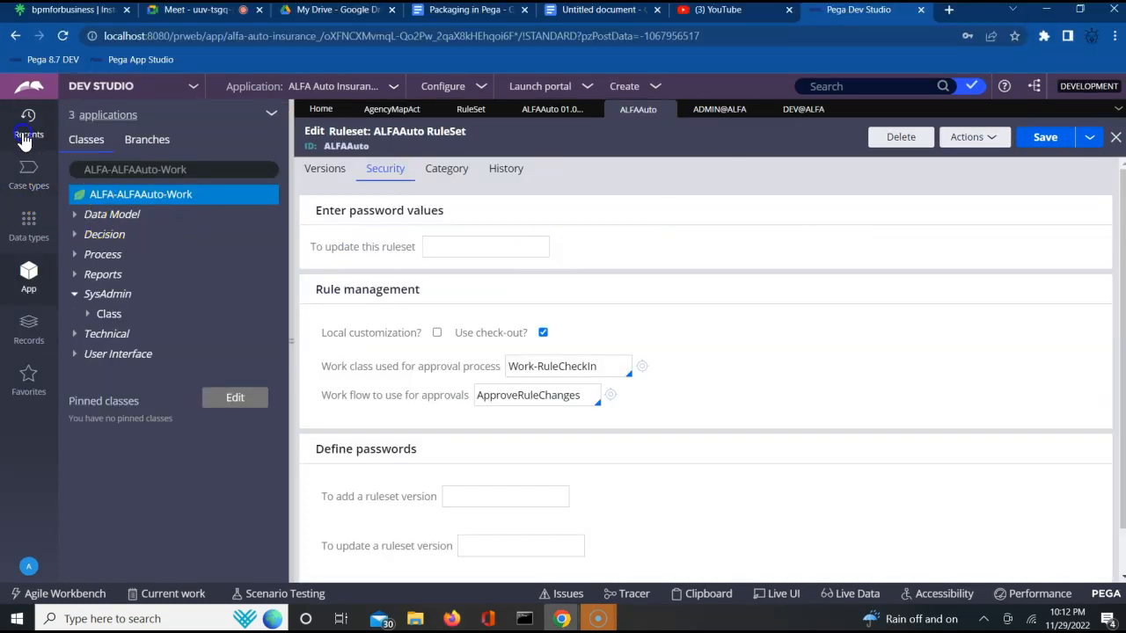
left_click(105, 233)
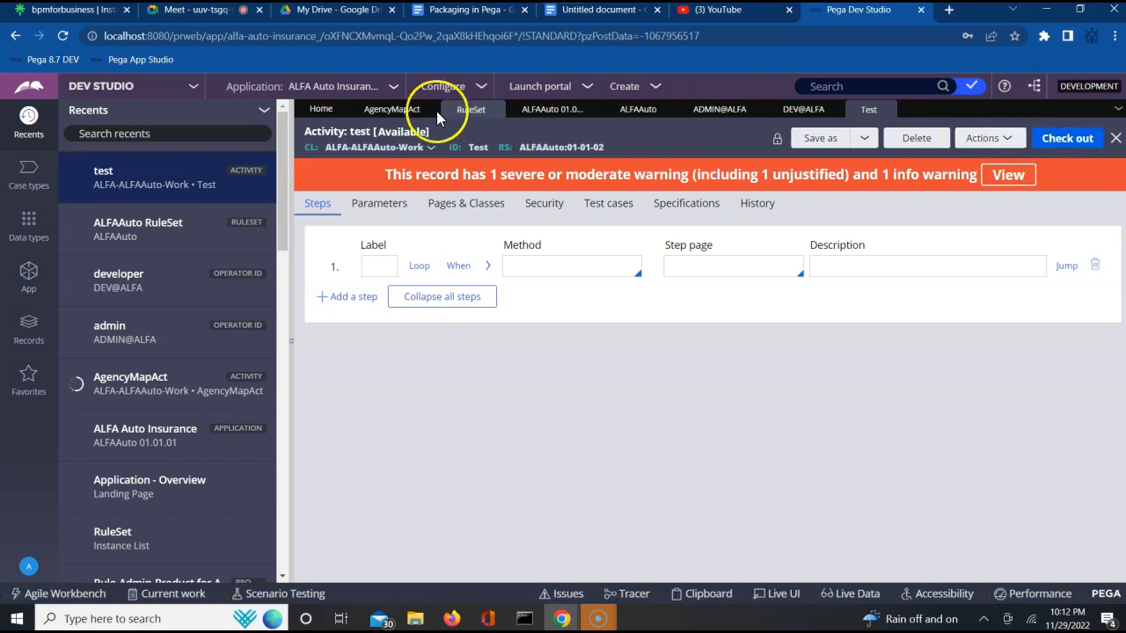
- Close and reopen the AgencyMapAct activity to compare its edit options with the test activity
left_click(400, 112)
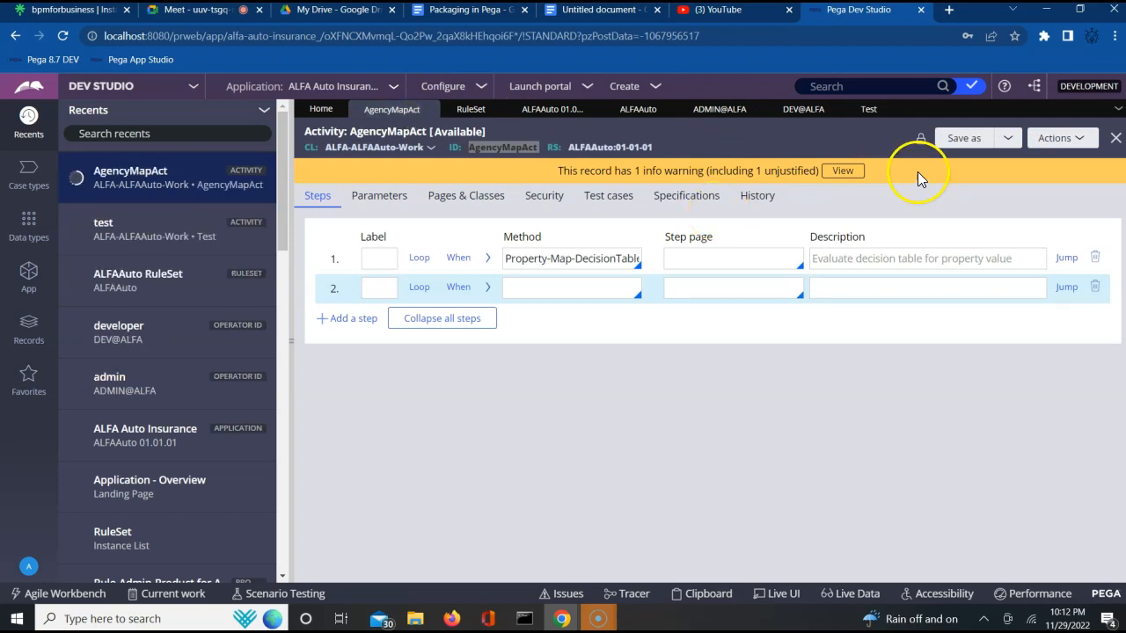
left_click(1114, 141)
left_click(902, 391)
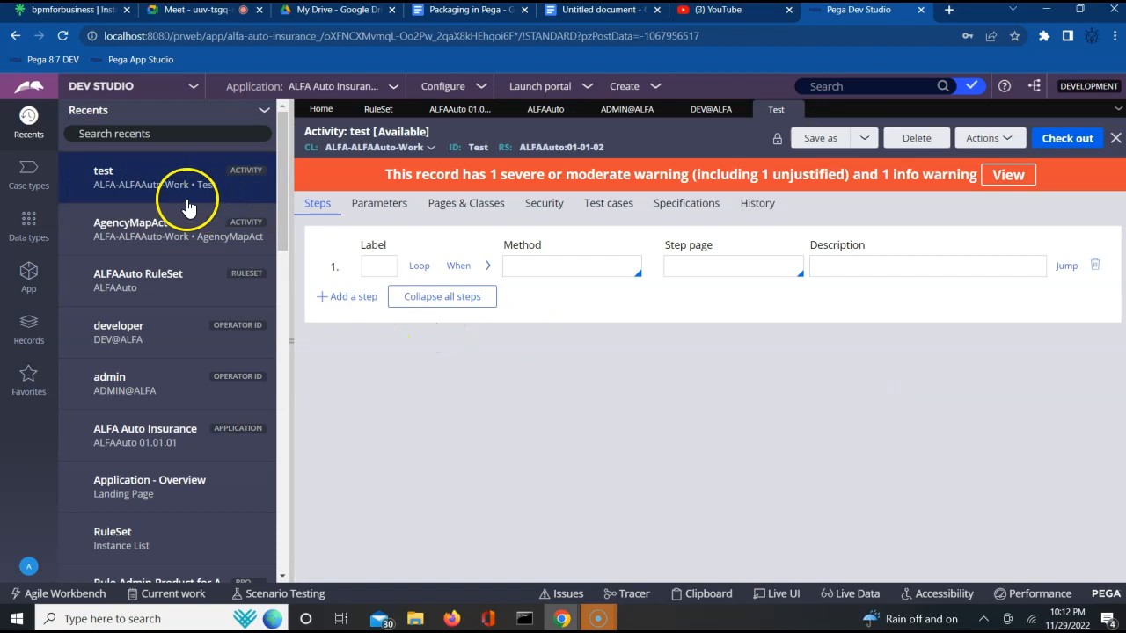
left_click(140, 225)
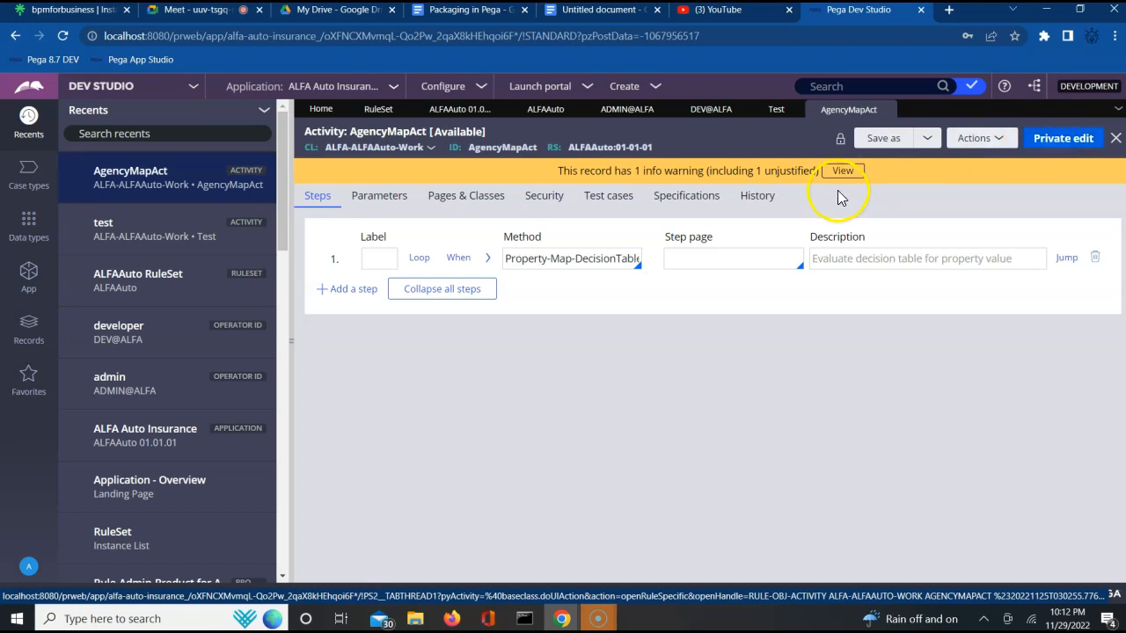
left_click(775, 111)
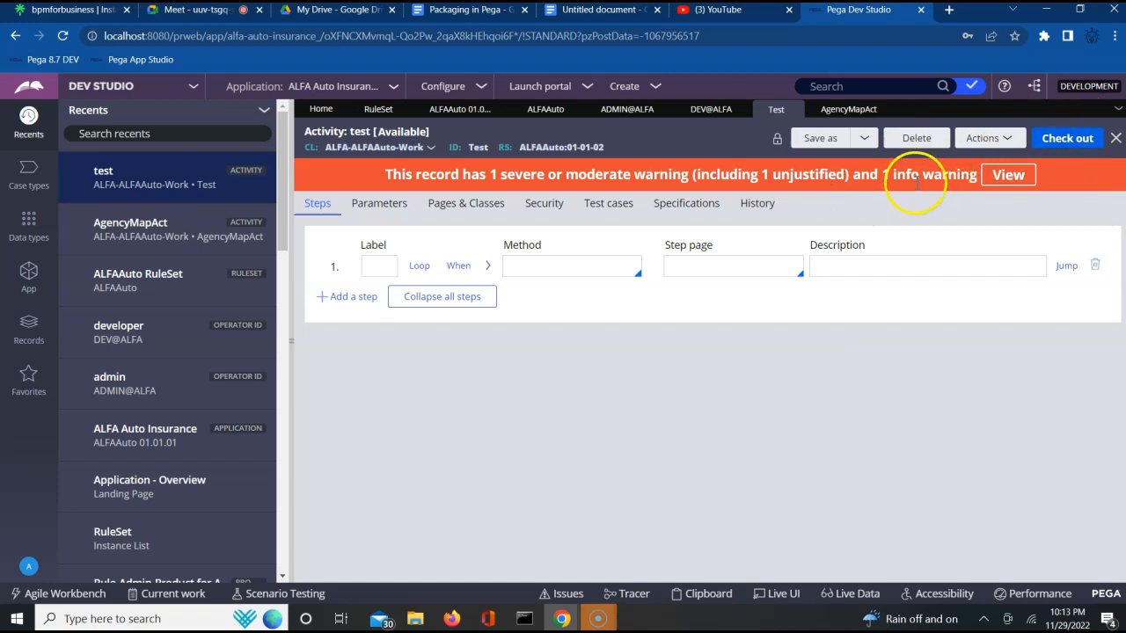
left_click(858, 265)
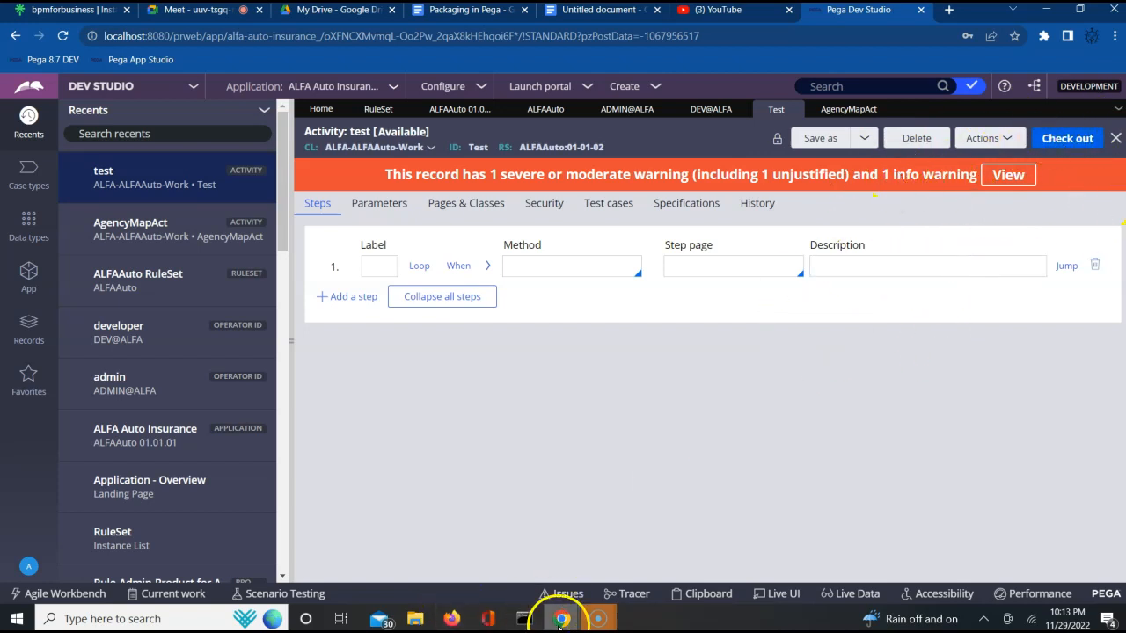
- In the developer session, refresh the test activity
left_click(450, 609)
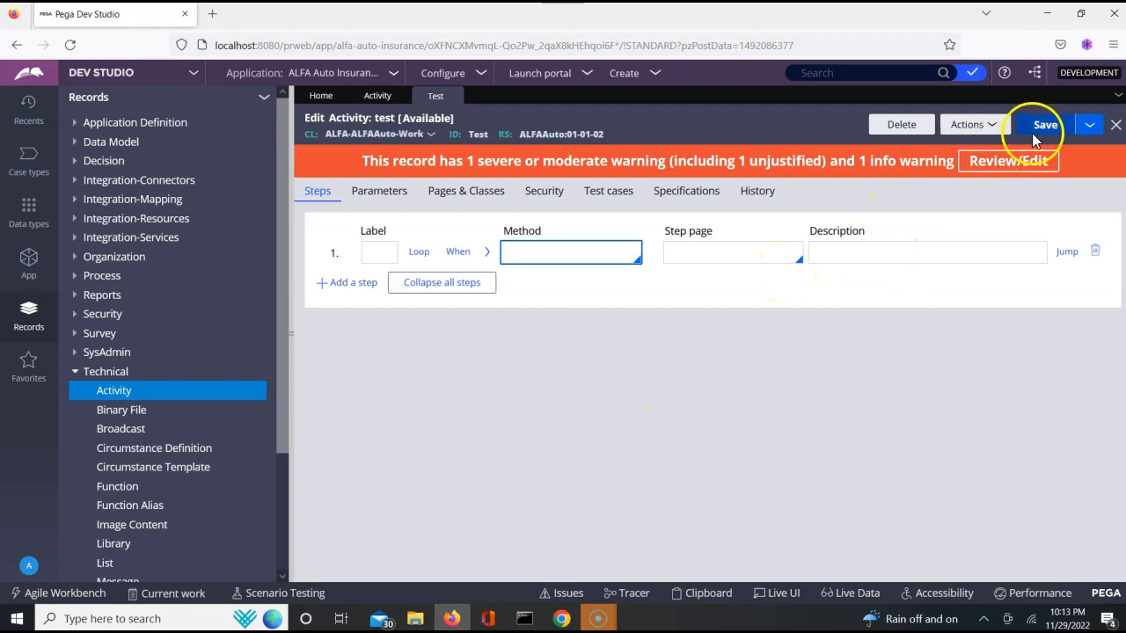
left_click(1091, 126)
left_click(963, 125)
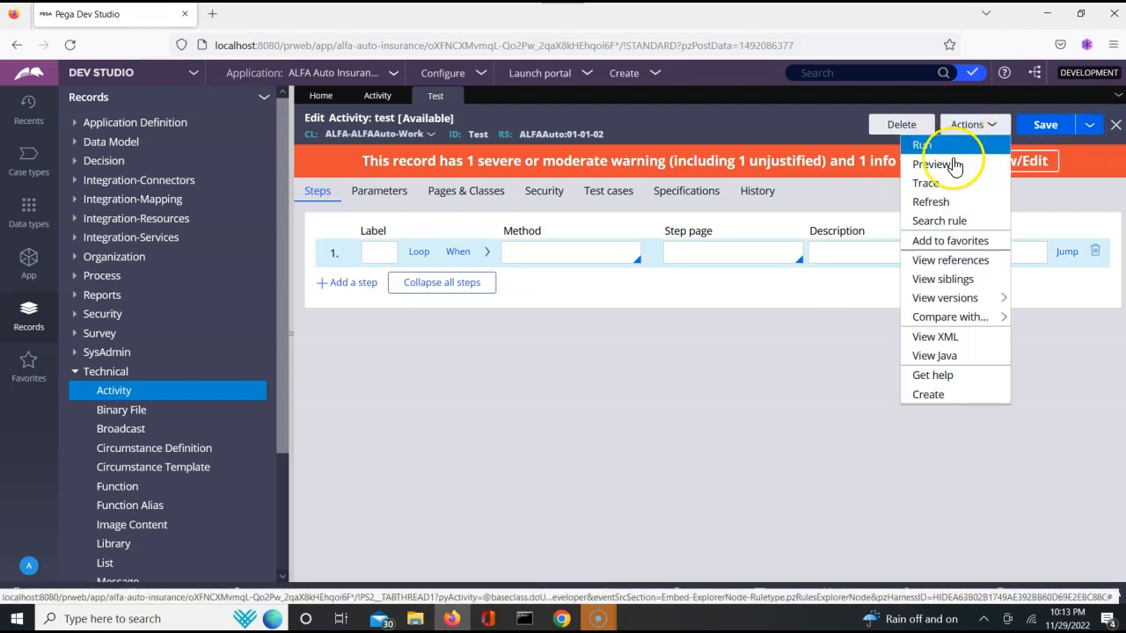
left_click(943, 204)
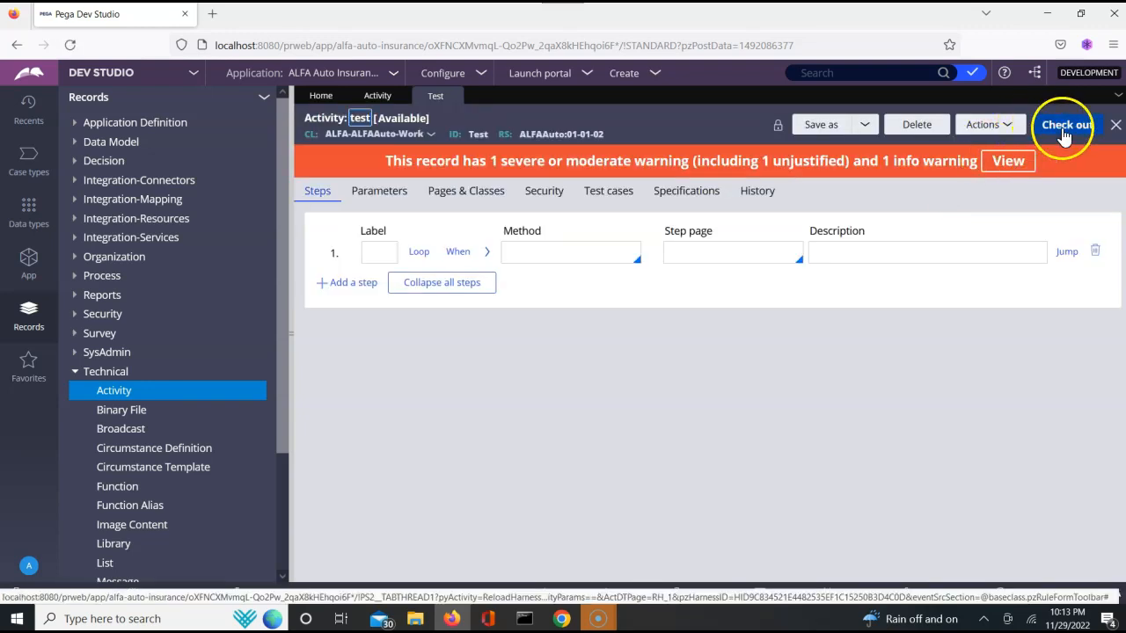
left_click(878, 223)
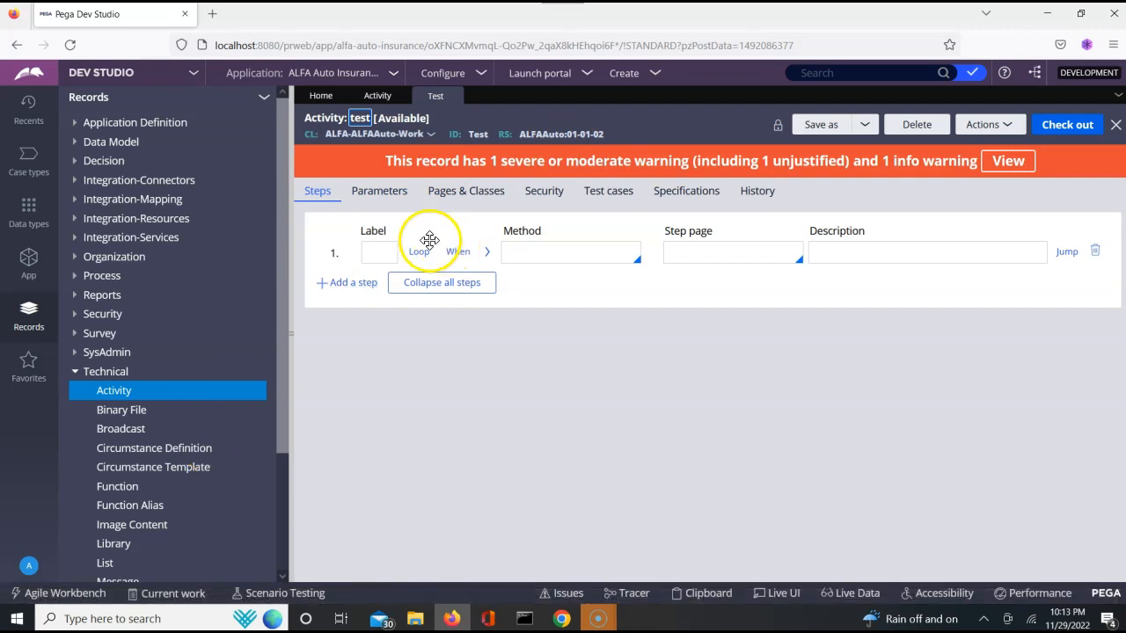
- In the admin session, set the developer operator's full name to dev and save the record
key("alt+Tab")
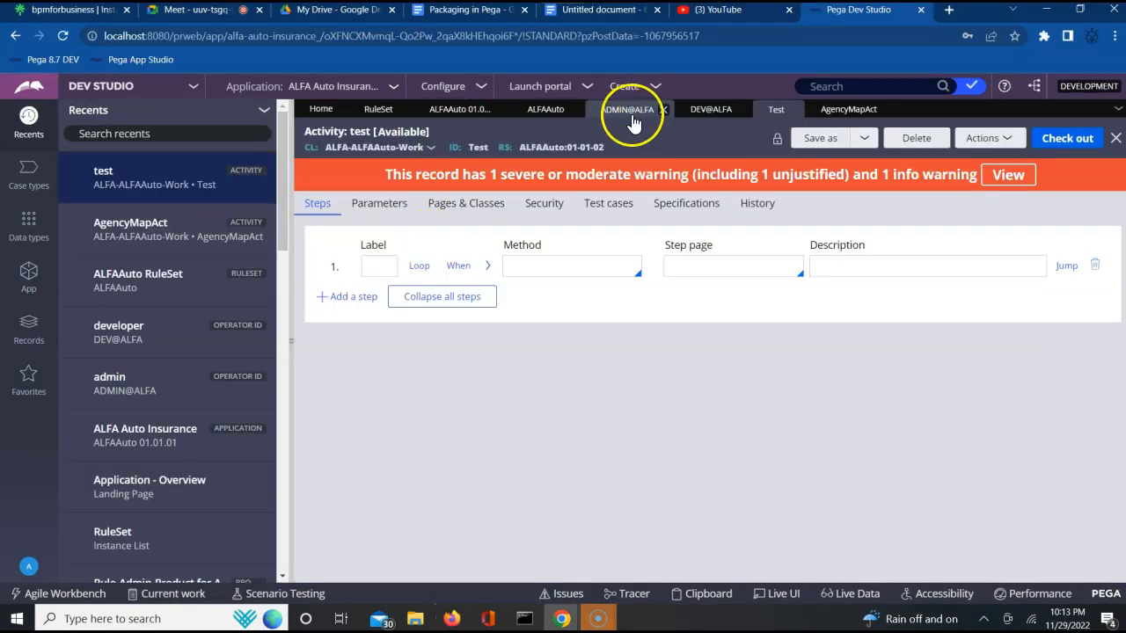
left_click(696, 113)
left_click(332, 469)
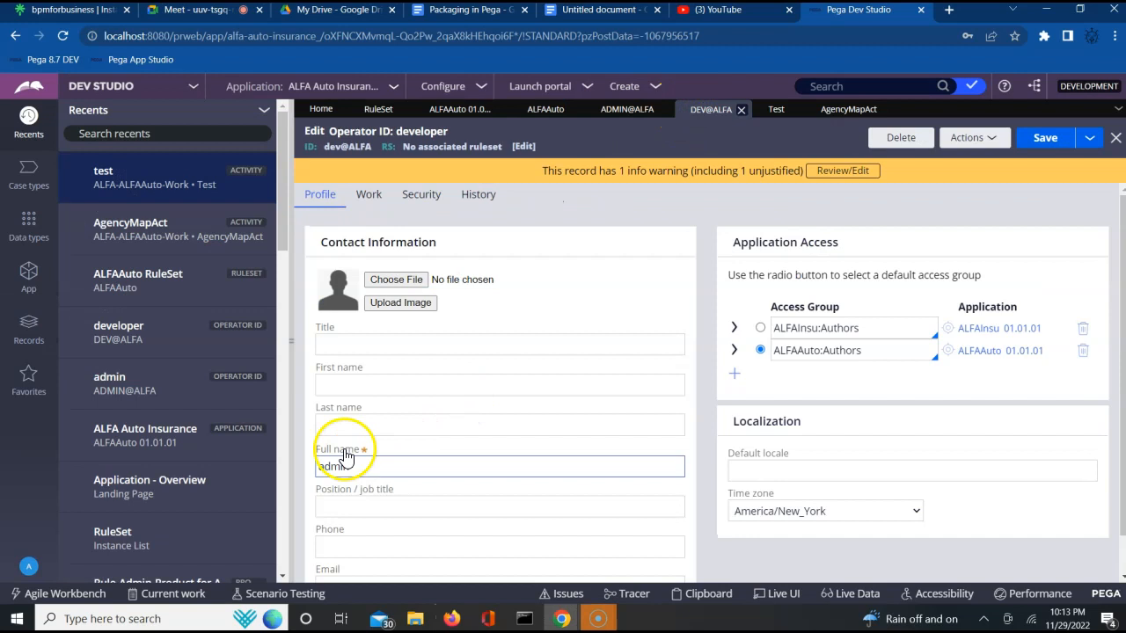
double_click(332, 469)
type("dev")
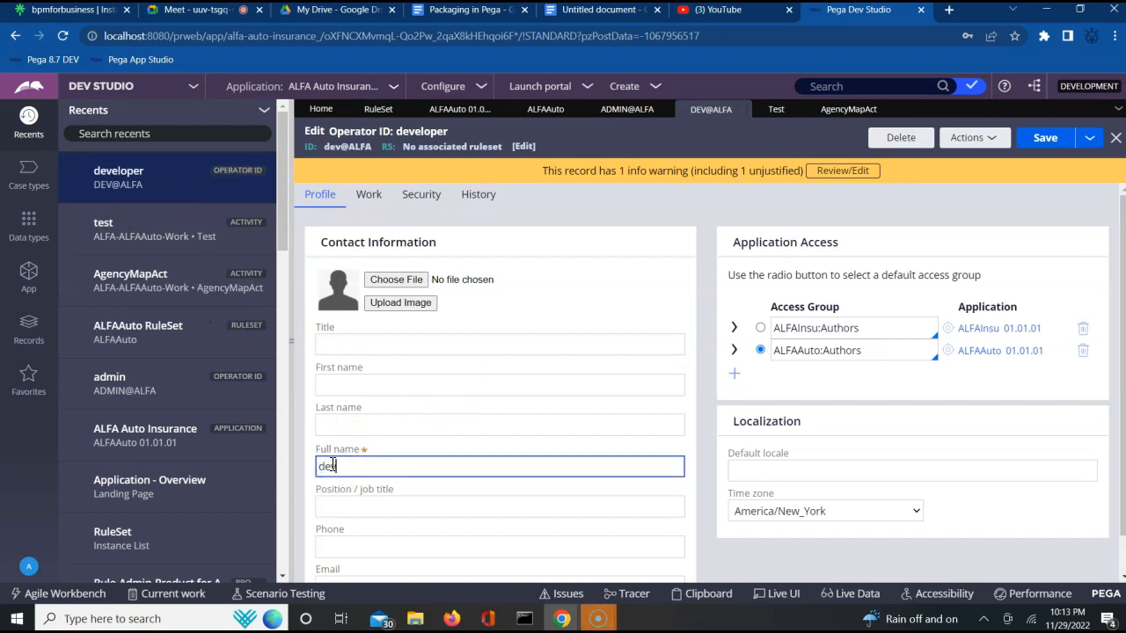
left_click(1046, 141)
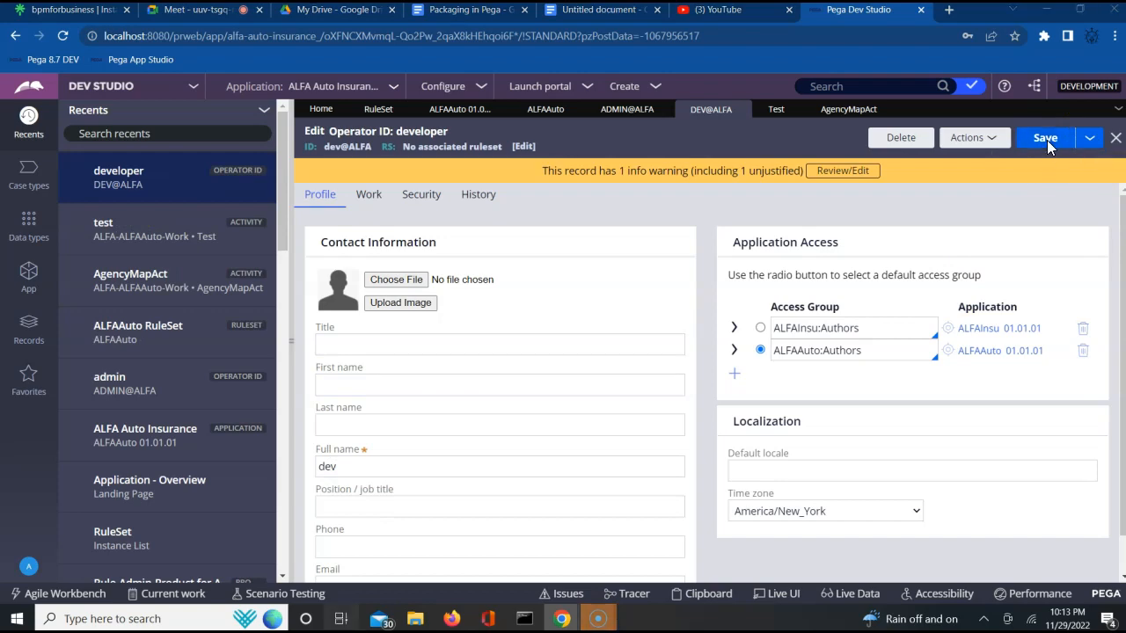
key("super+Tab")
left_click(1046, 137)
- In the developer session, check out the test activity
key("alt+Tab")
left_click(580, 276)
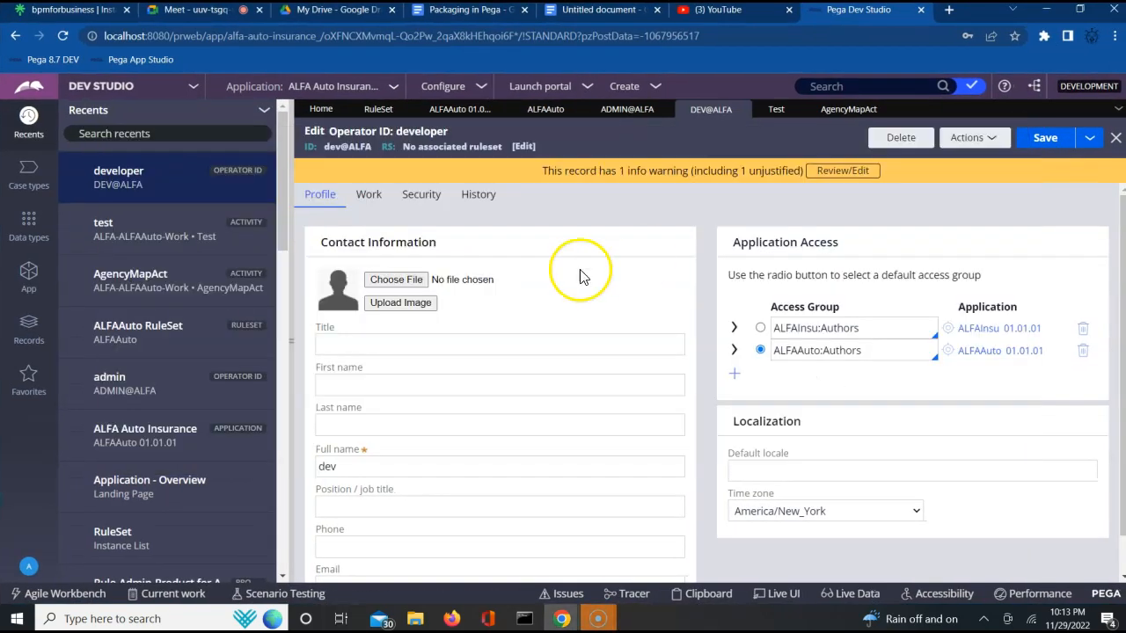
key("alt+Tab")
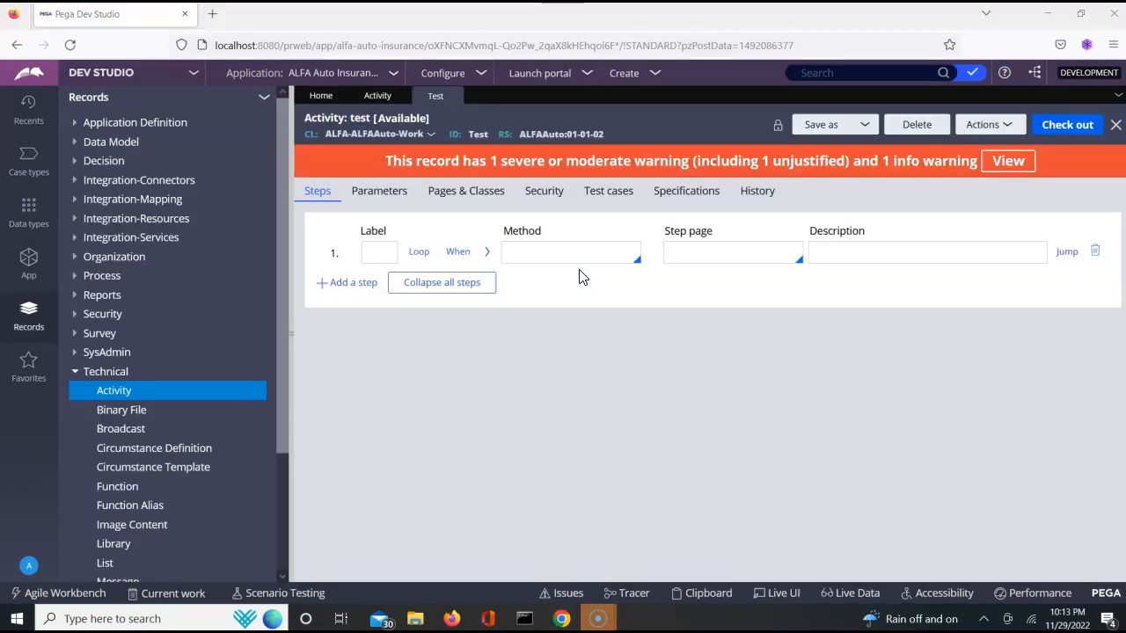
left_click(577, 278)
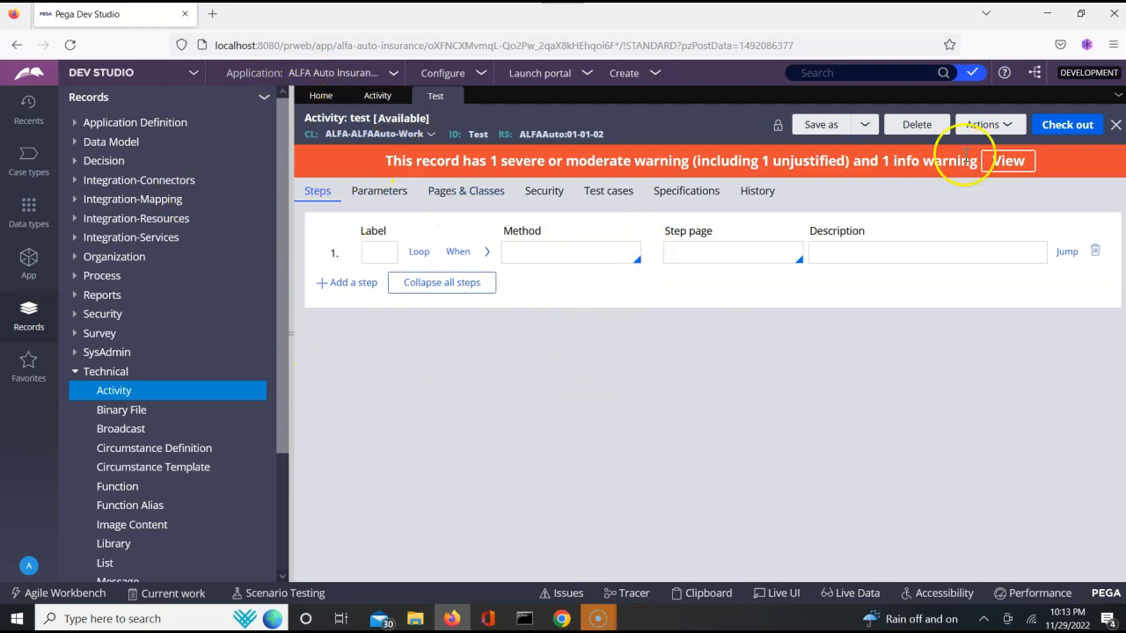
left_click(1068, 125)
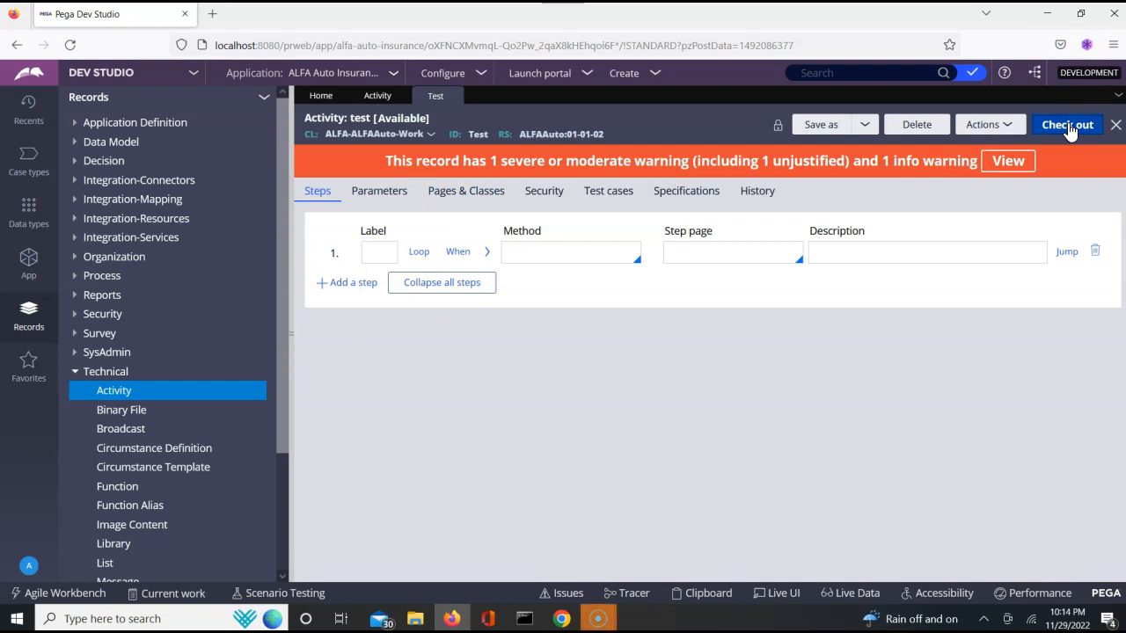
left_click(1068, 126)
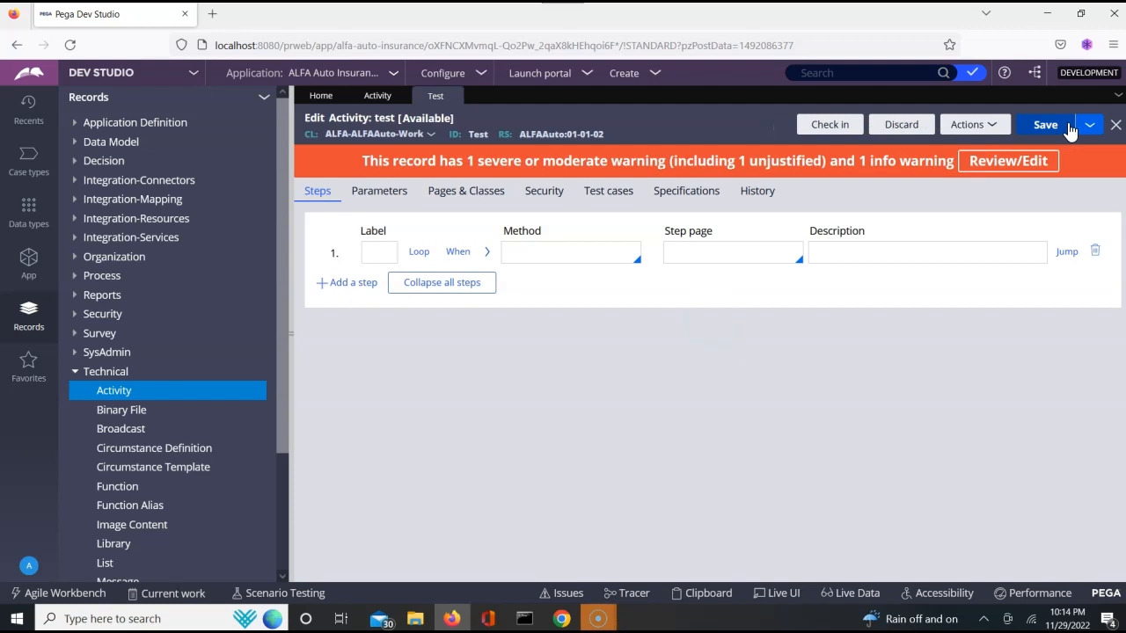
left_click(1038, 253)
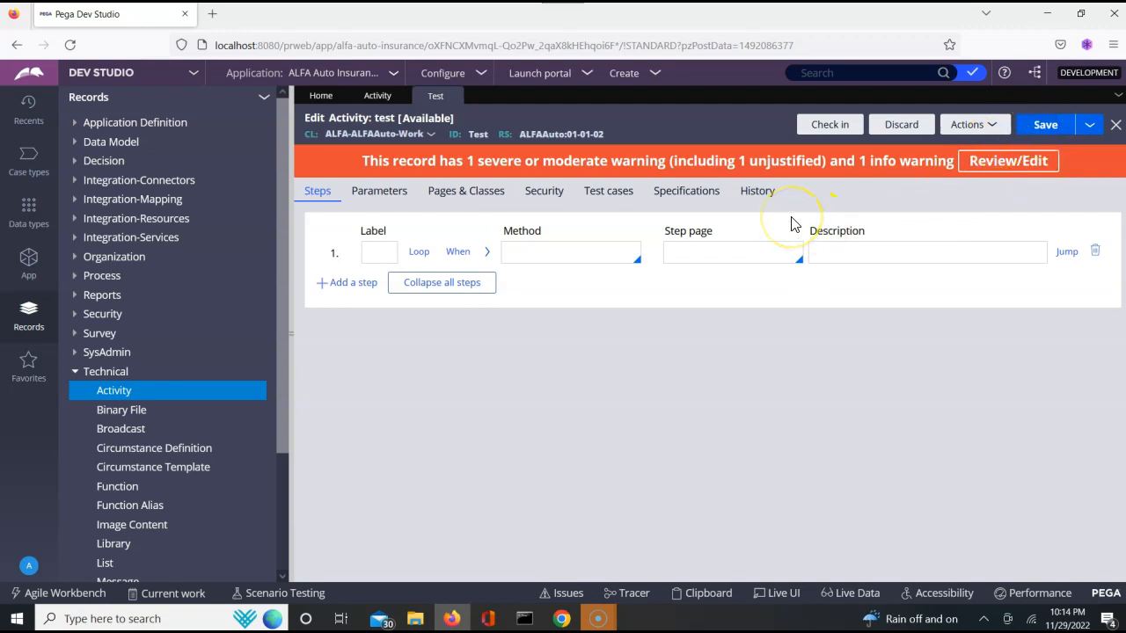
key("alt+Tab")
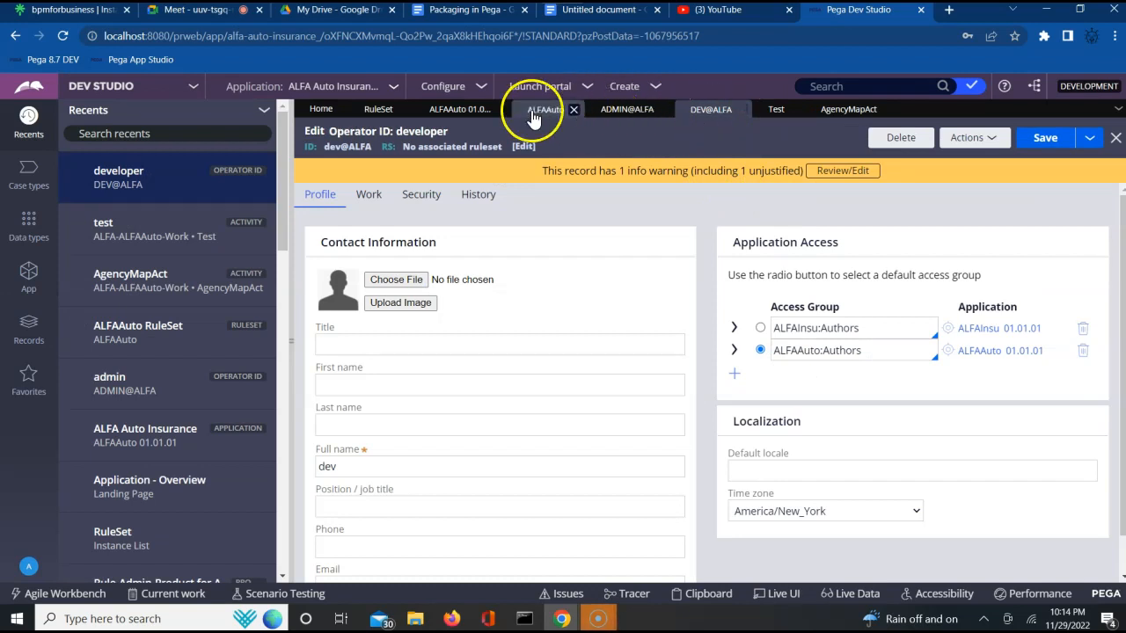
- In the admin session, open the test activity and refresh it
left_click(778, 110)
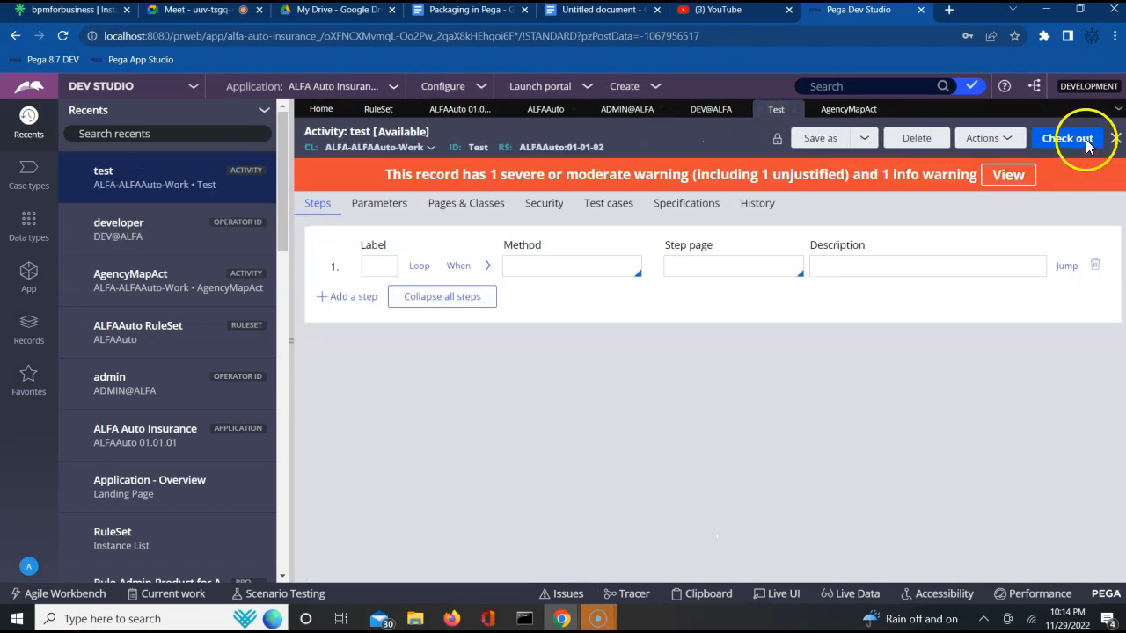
left_click(996, 141)
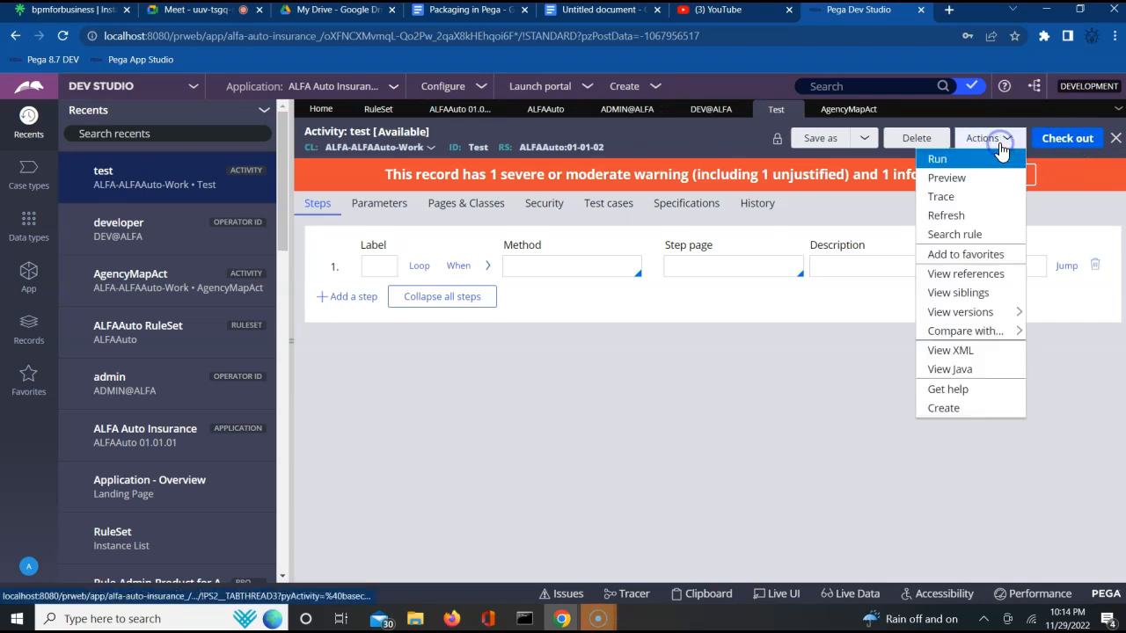
left_click(949, 216)
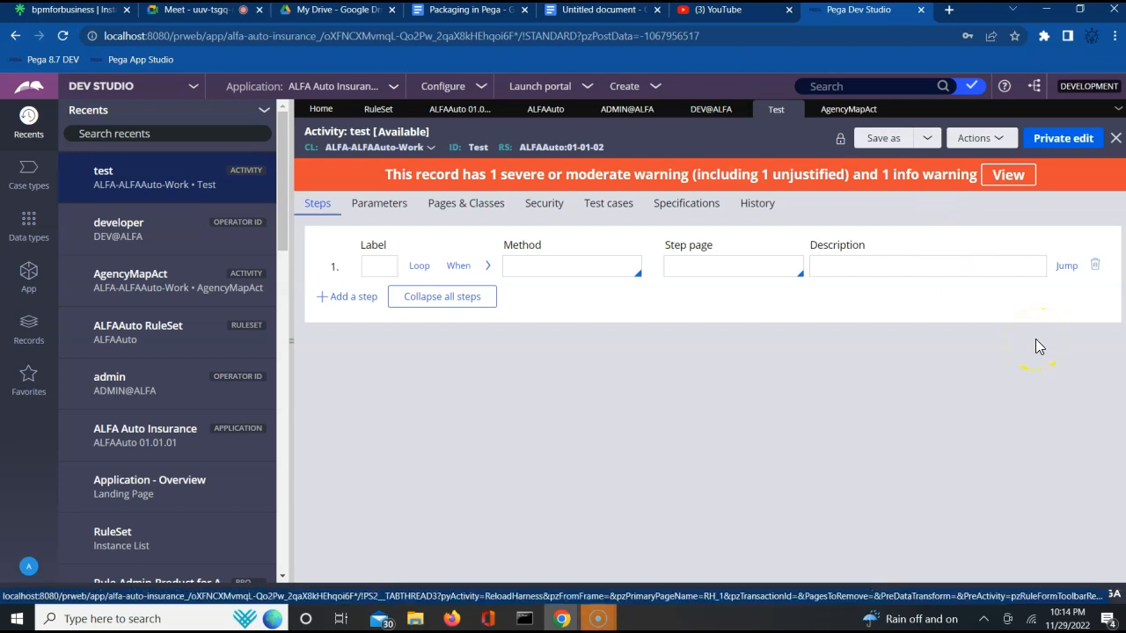
- Check which operator currently has the test activity checked out
left_click(1060, 141)
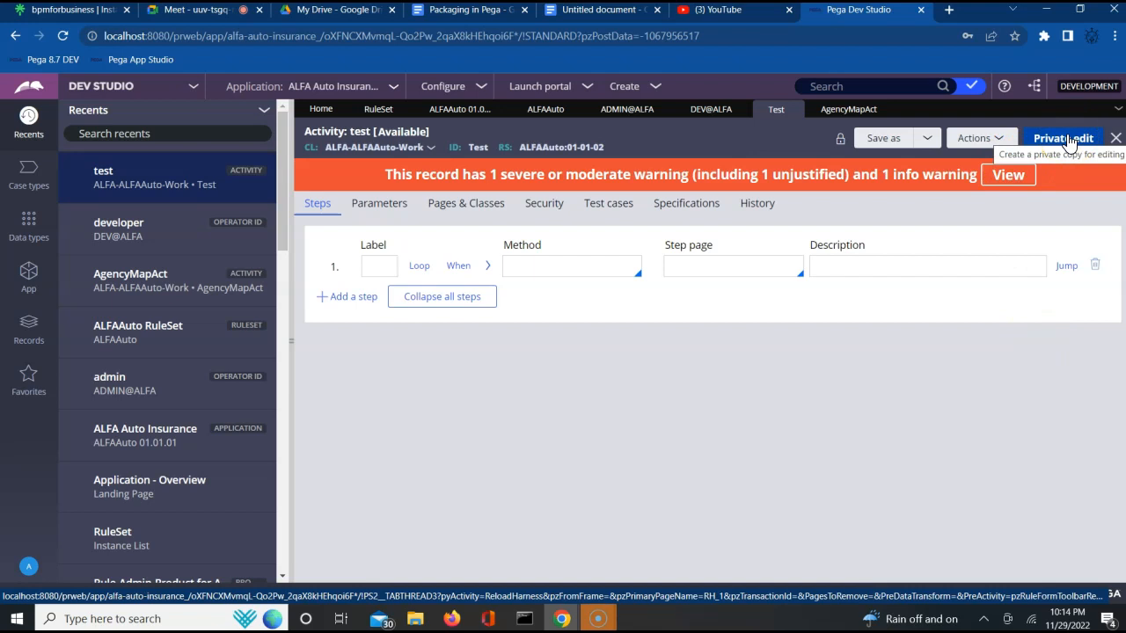
left_click(840, 148)
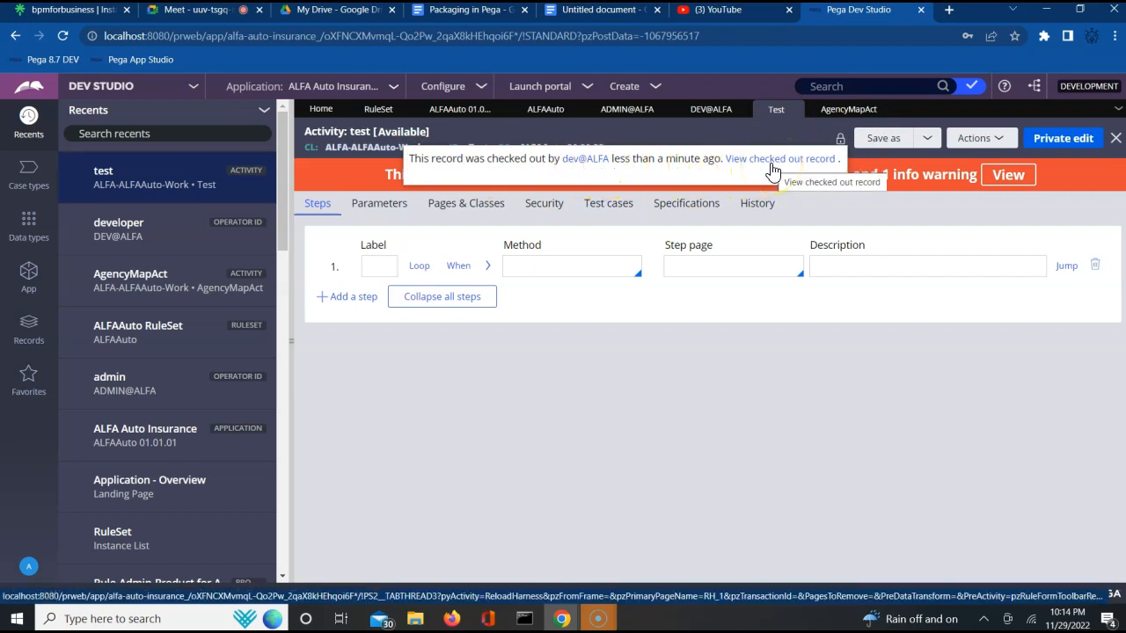
left_click(741, 300)
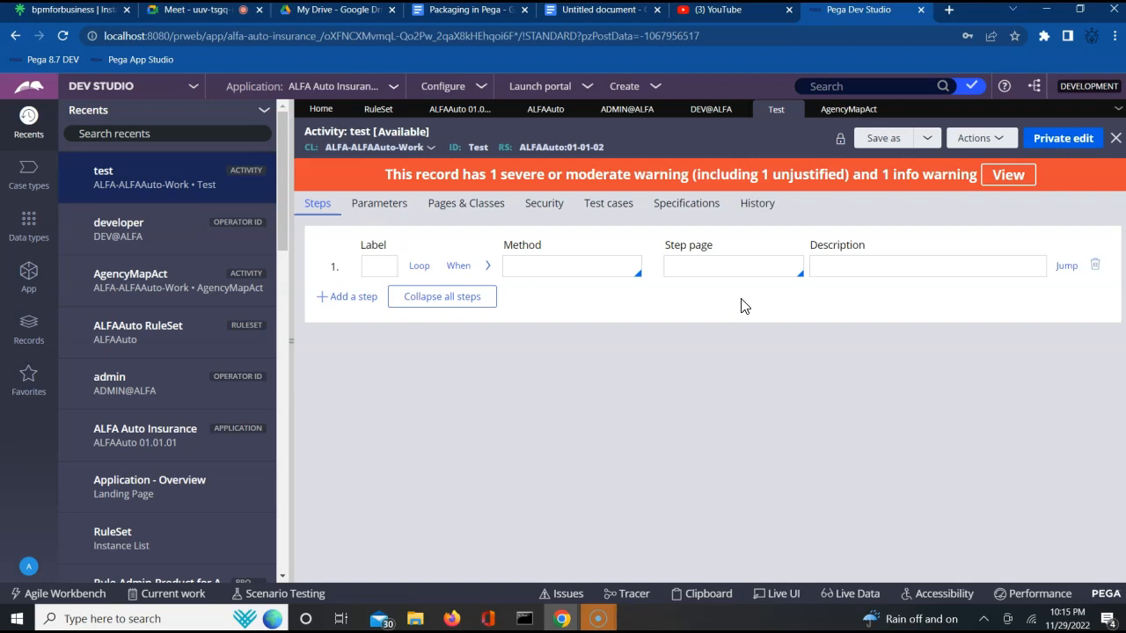
- In the developer session, give the test activity's first step the label // and the method dev guy did changes
left_click(381, 266)
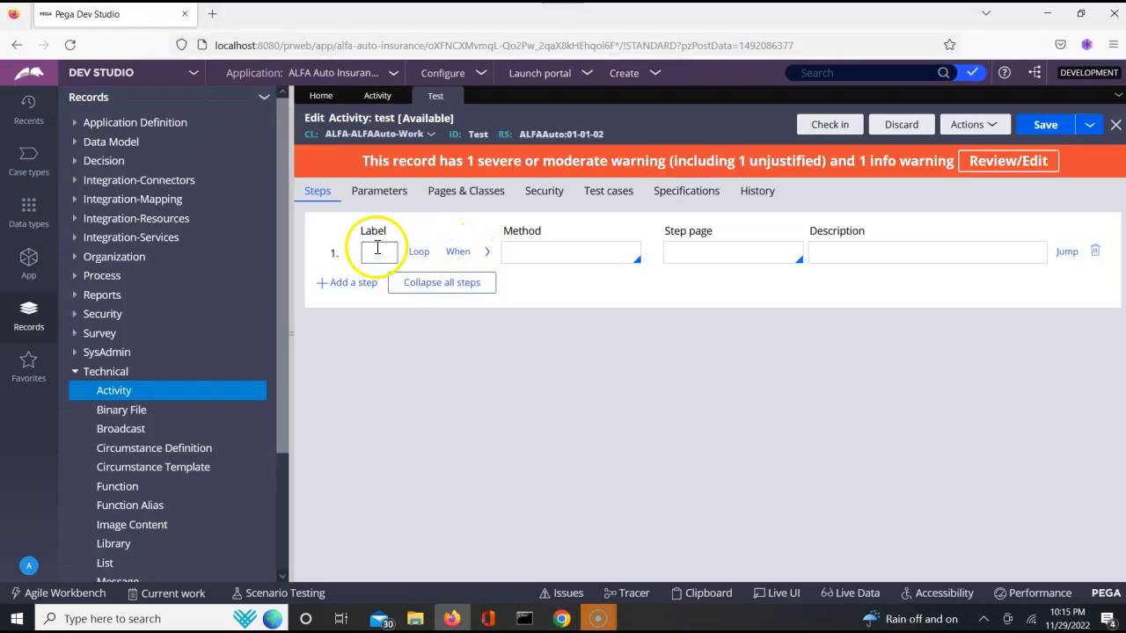
left_click(377, 251)
type("//")
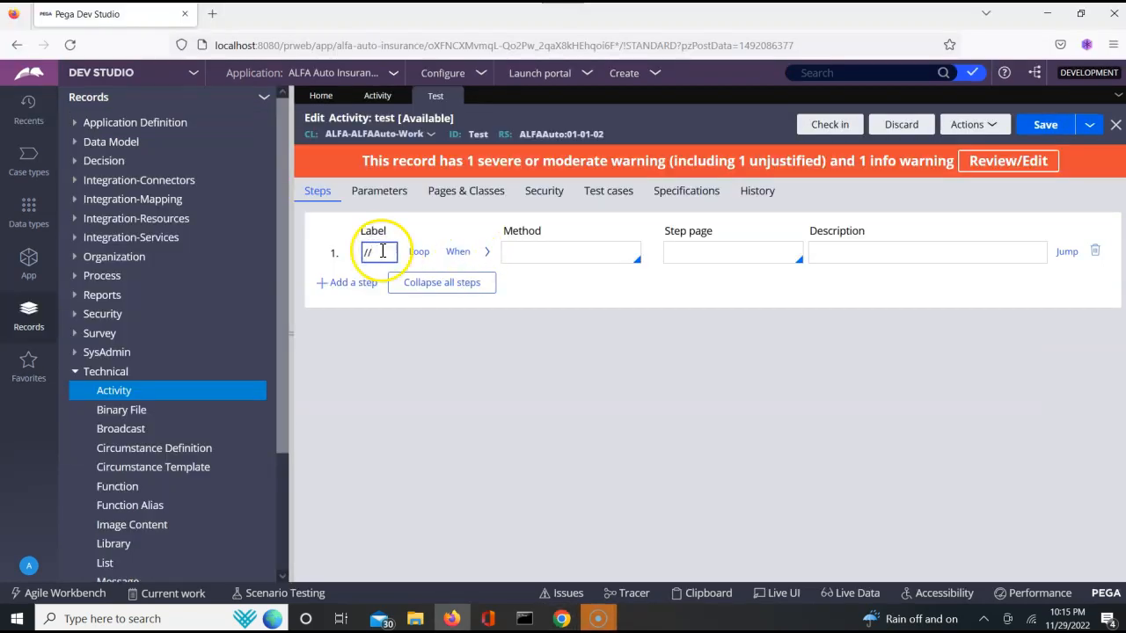
left_click(526, 252)
type("devl")
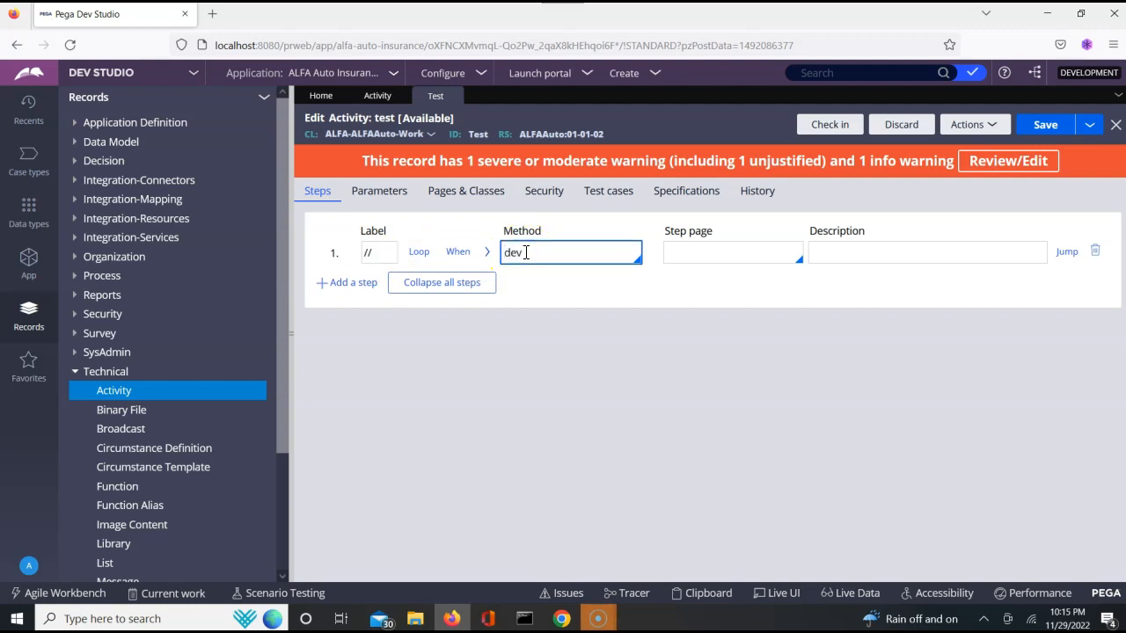
key("BackSpace")
type("list")
key("BackSpace")
key("BackSpace")
key("BackSpace")
key("BackSpace")
type("guy did changes")
- Check in the test activity with wip as both the warning justification and the check-in comment
left_click(973, 149)
left_click(830, 125)
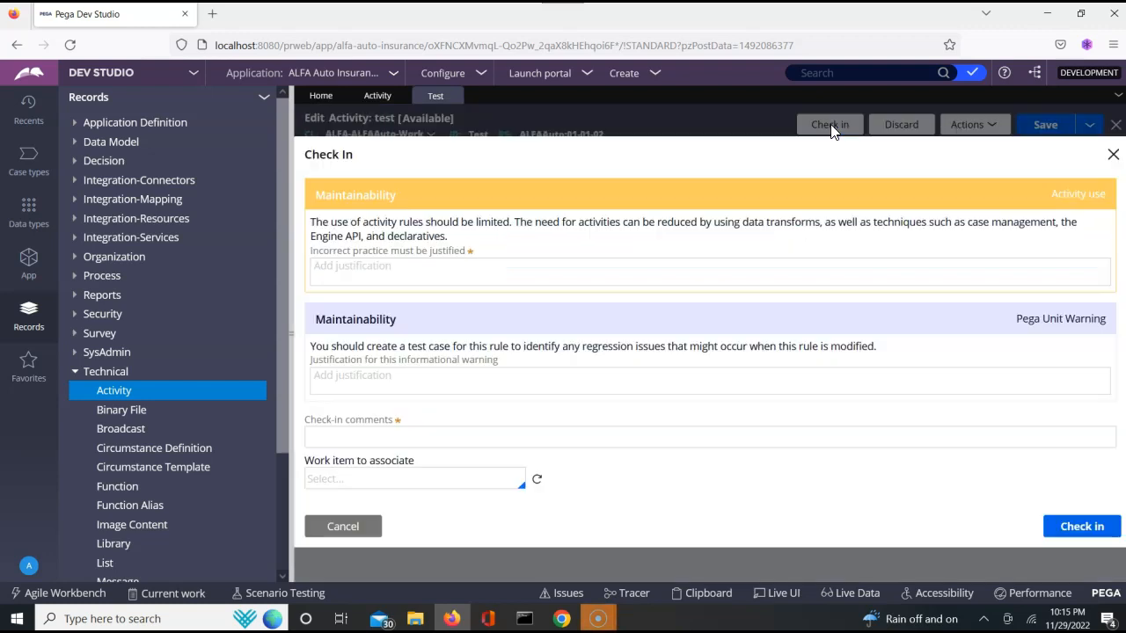
left_click(649, 271)
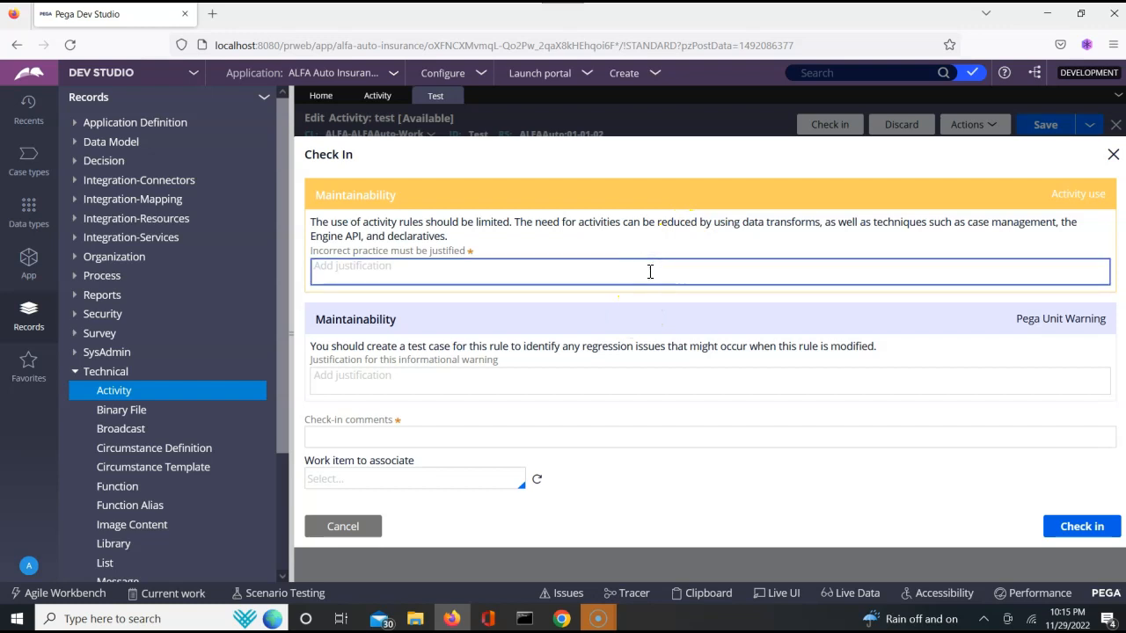
left_click(423, 432)
left_click(417, 268)
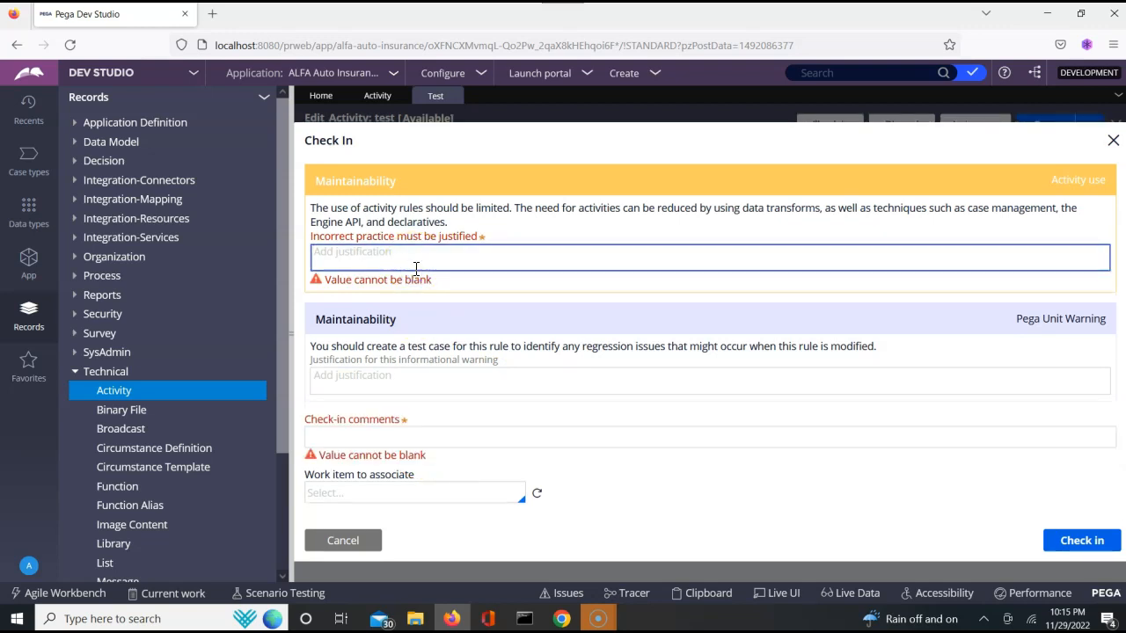
type("wip")
key("Tab")
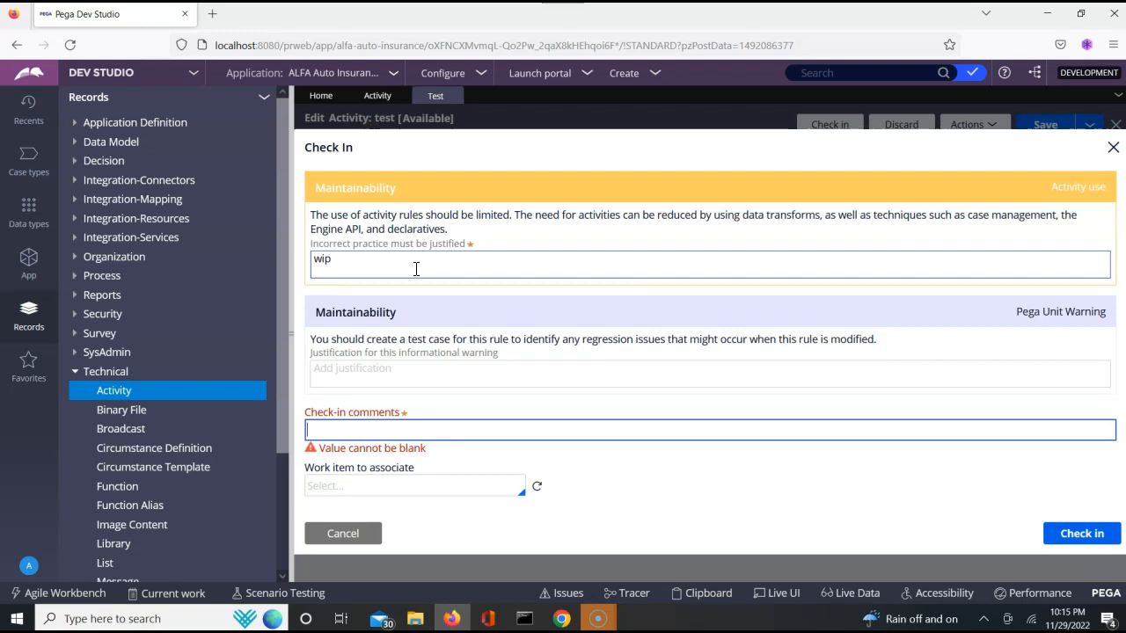
type("wip")
left_click(1075, 539)
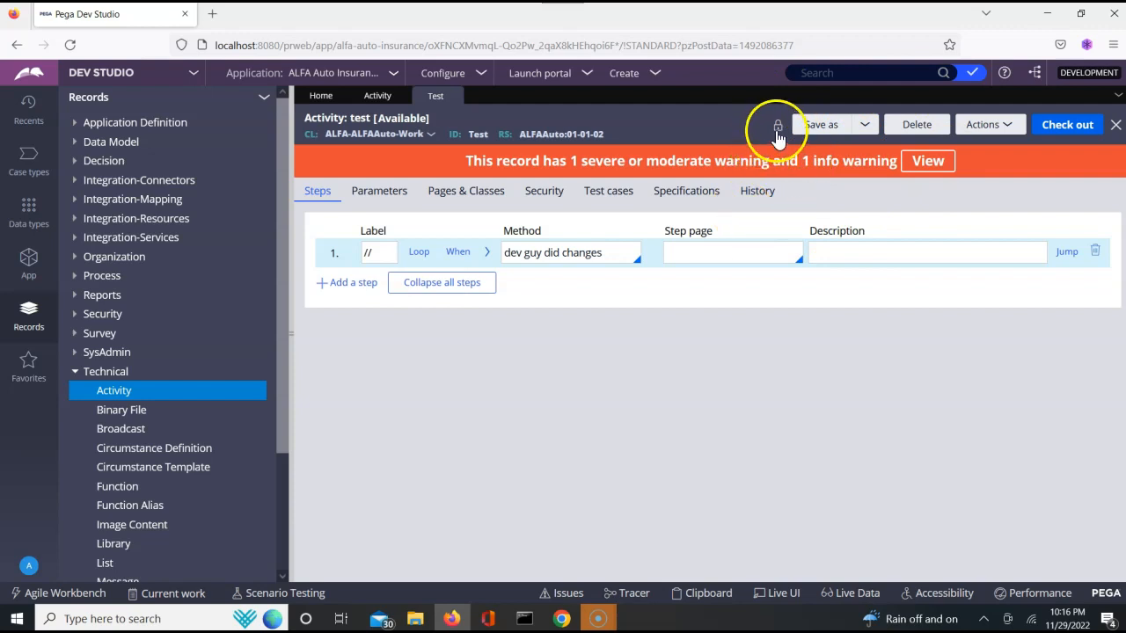
- In the admin session, refresh the test activity and check it out
key("alt+Tab")
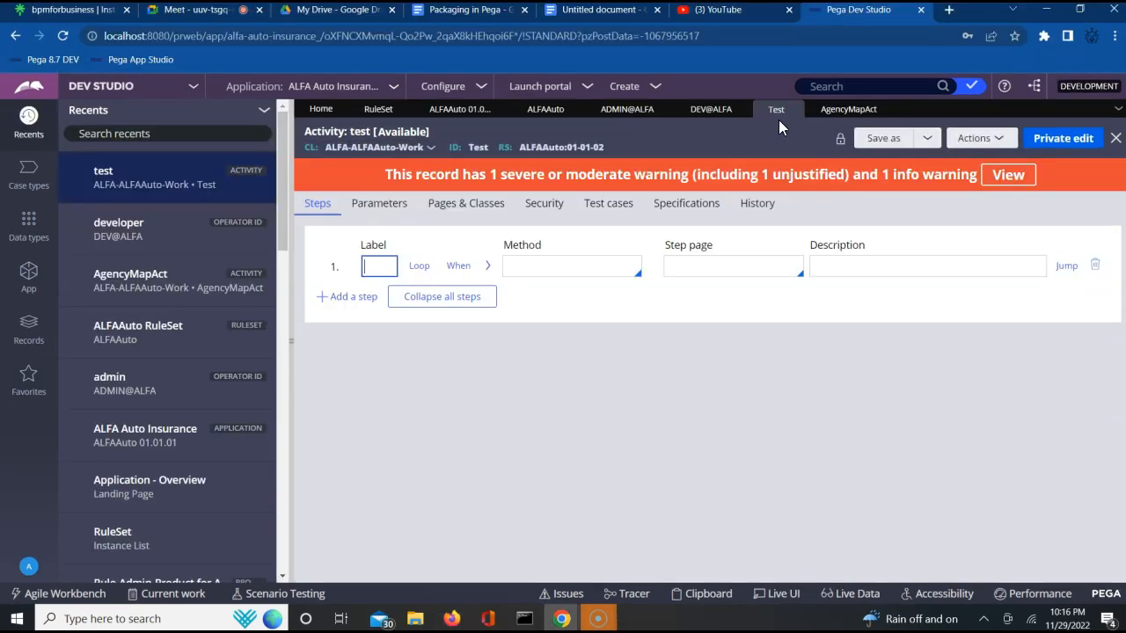
left_click(990, 141)
left_click(936, 216)
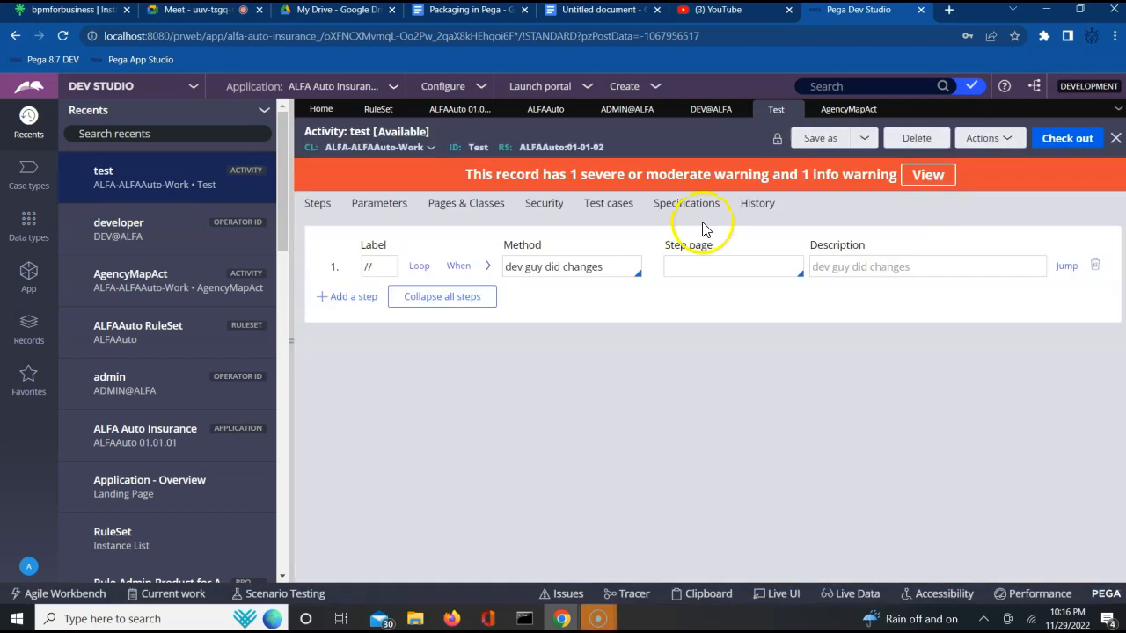
left_click(1061, 141)
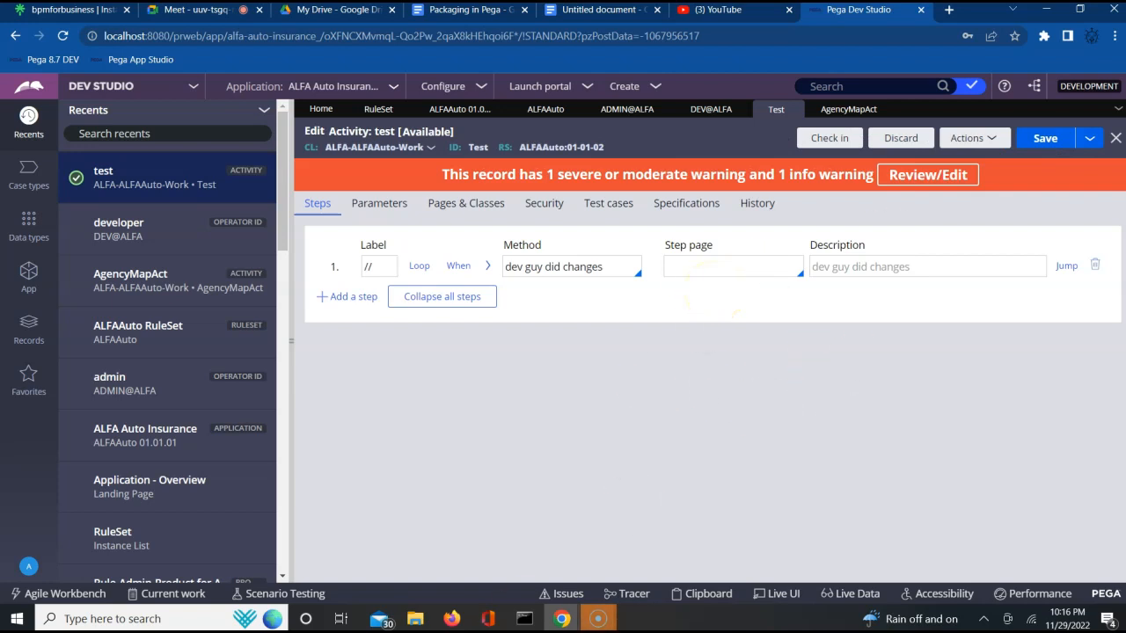
- In the developer session, refresh the test activity and check who has it checked out
left_click(451, 619)
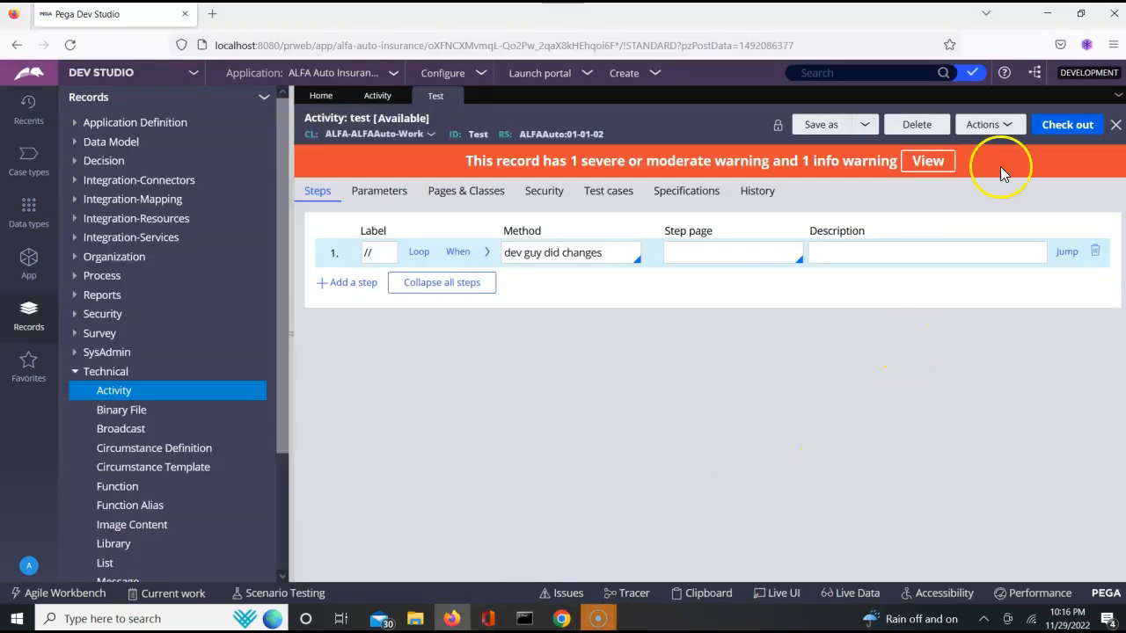
left_click(1008, 125)
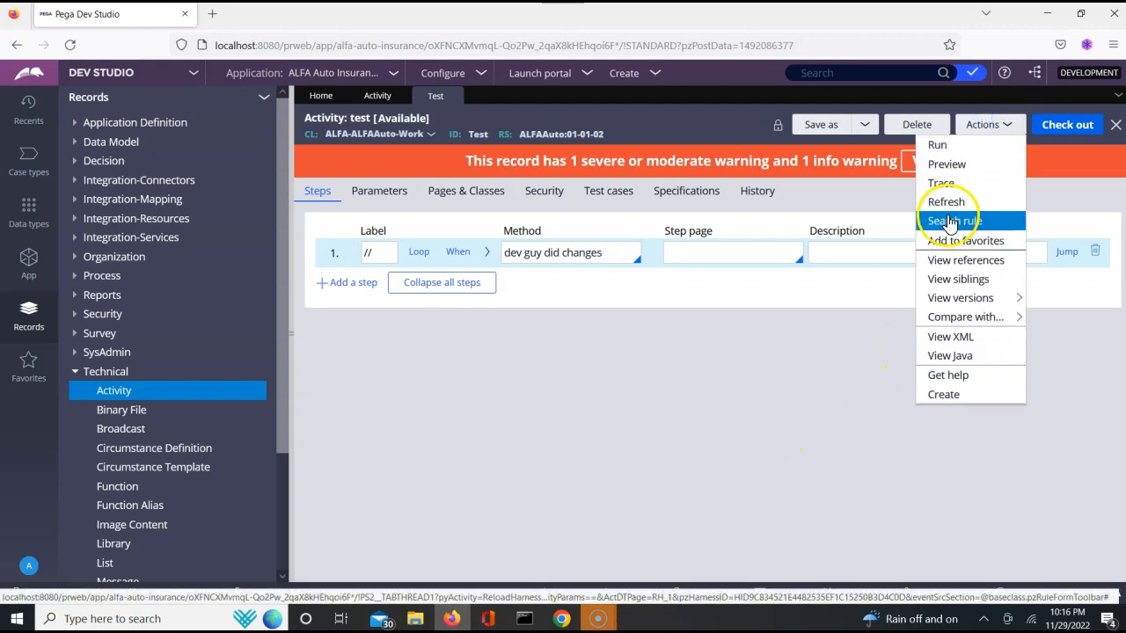
left_click(947, 203)
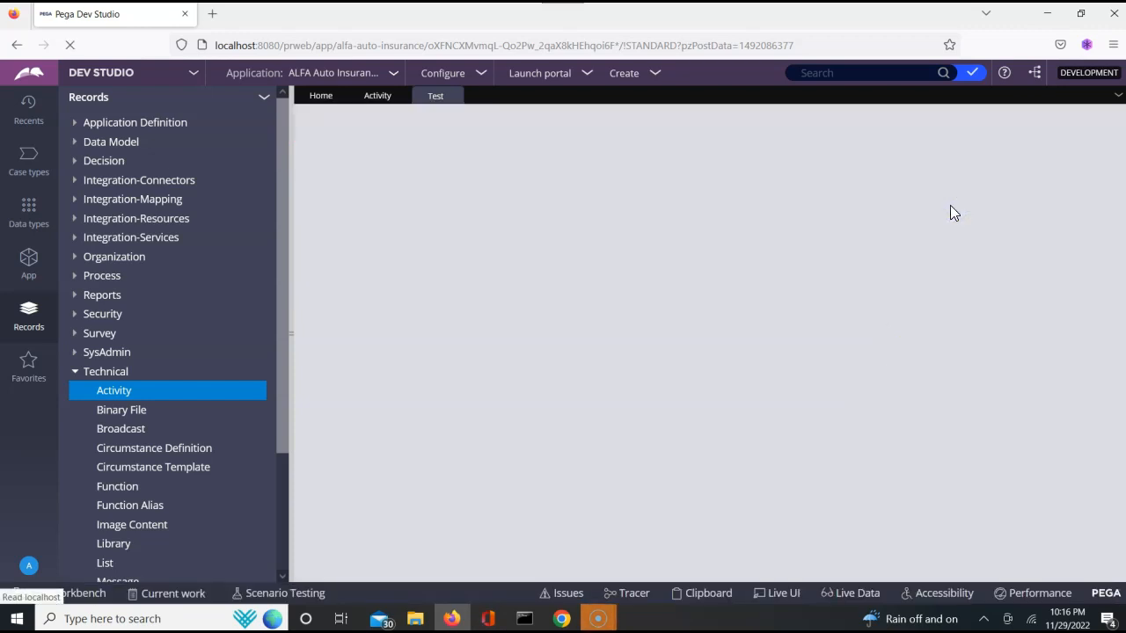
left_click(842, 128)
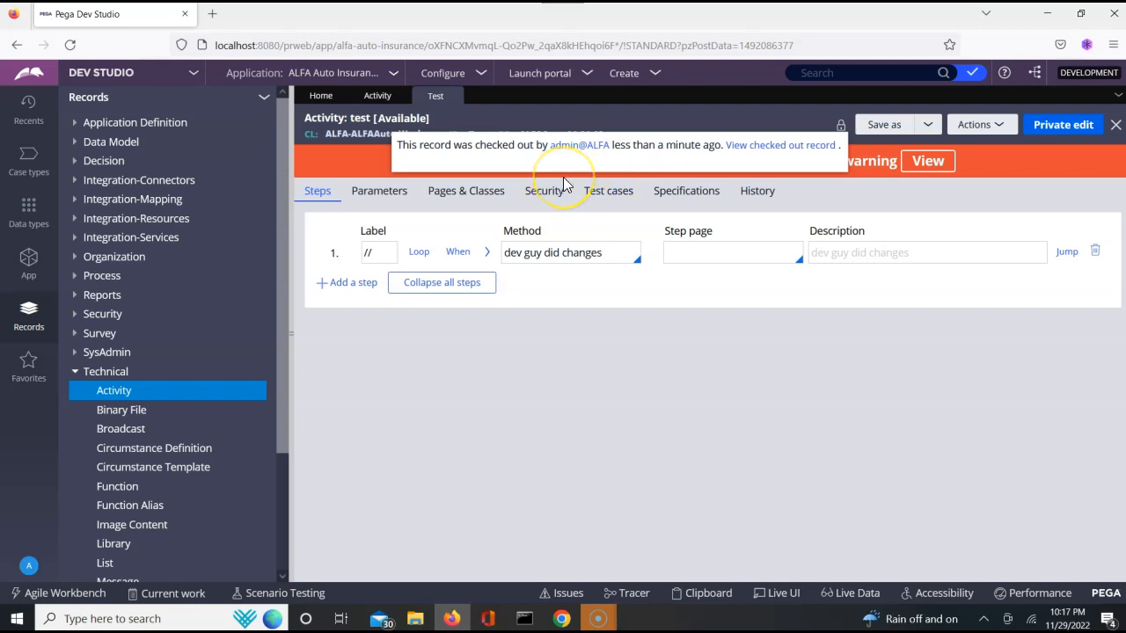
- In the admin session, open the AgencyMapAct activity and navigate from its ruleset version to the ALFAAuto ruleset record
key("alt+Tab")
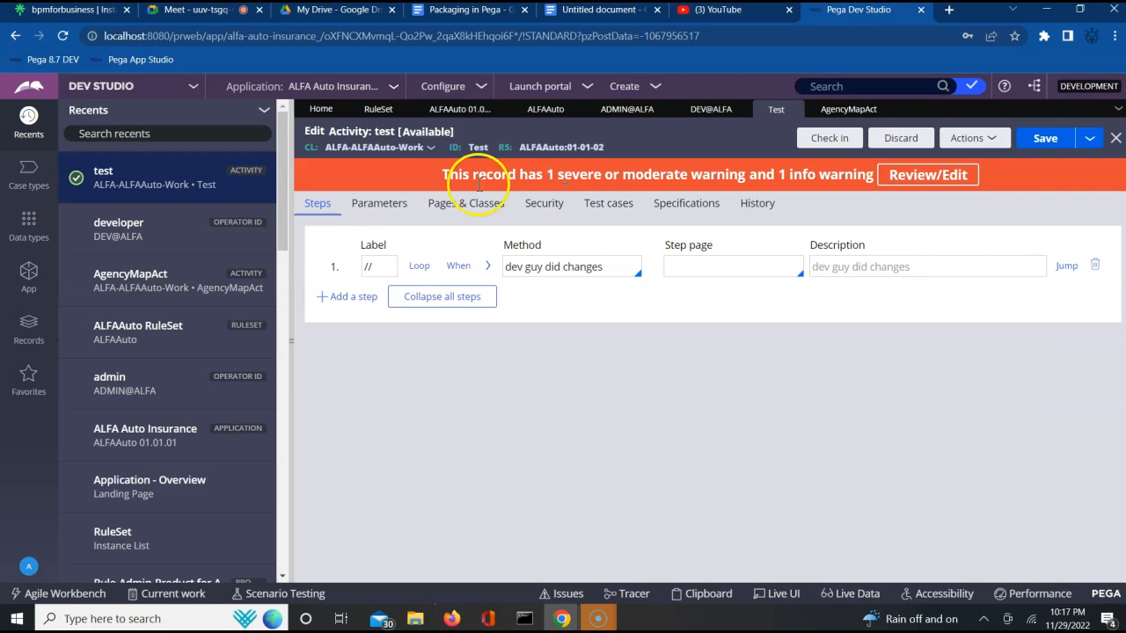
left_click(128, 296)
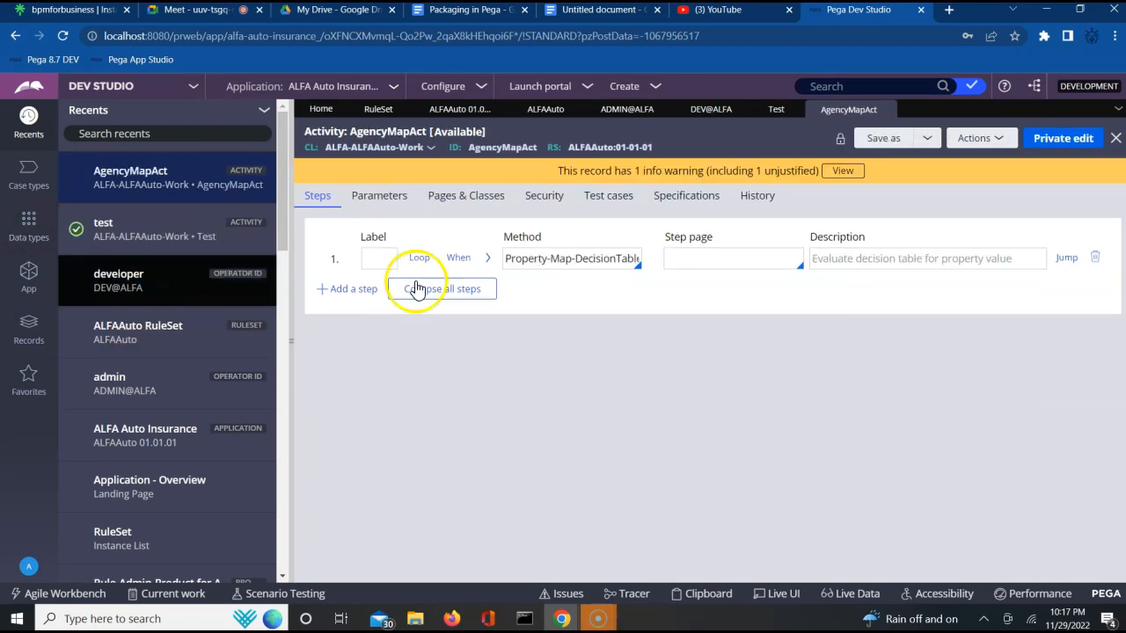
left_click(919, 260)
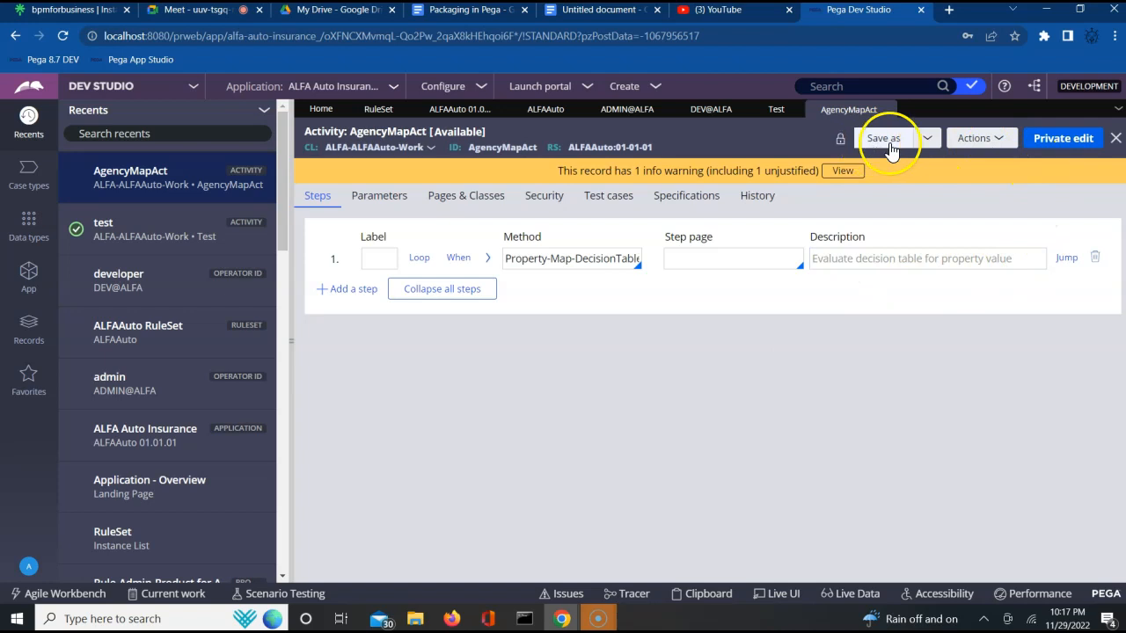
left_click(619, 151)
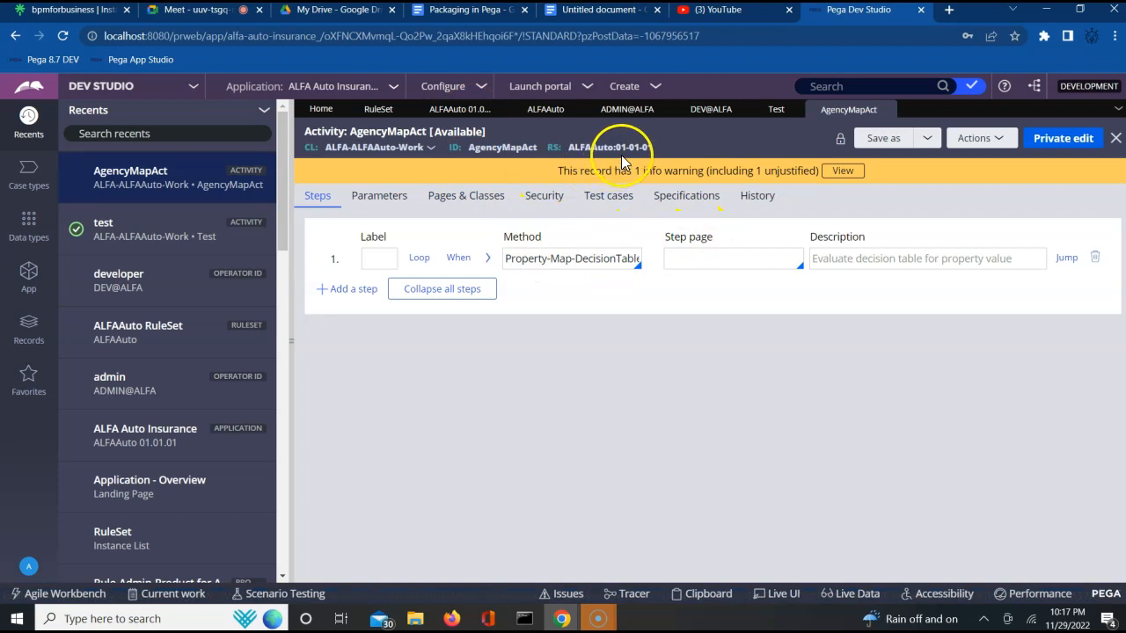
left_click(461, 116)
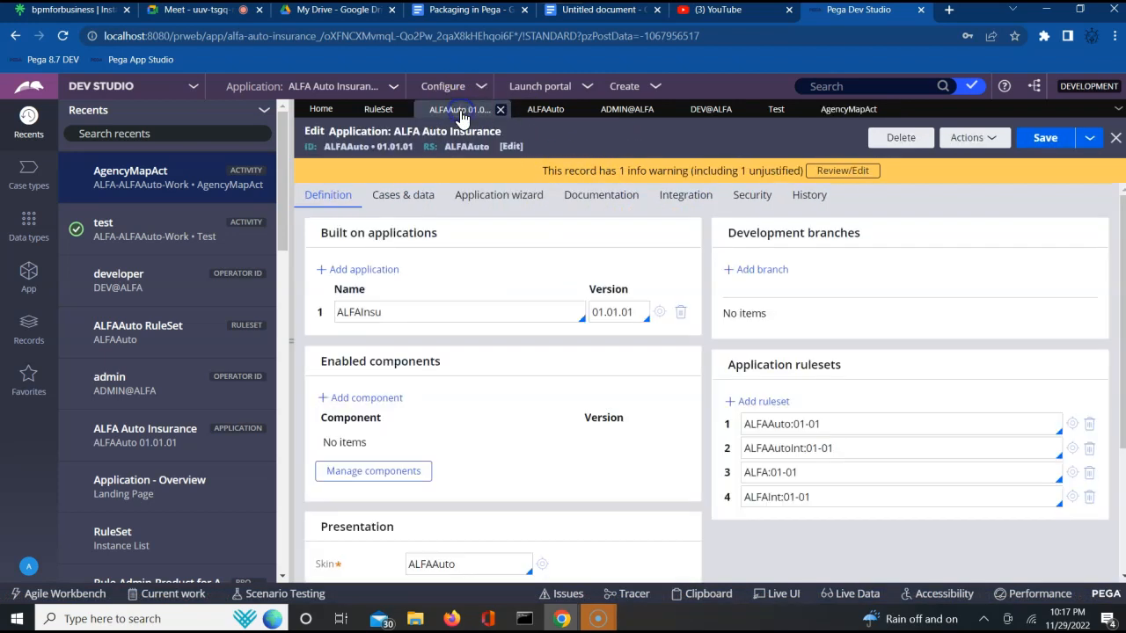
left_click(546, 110)
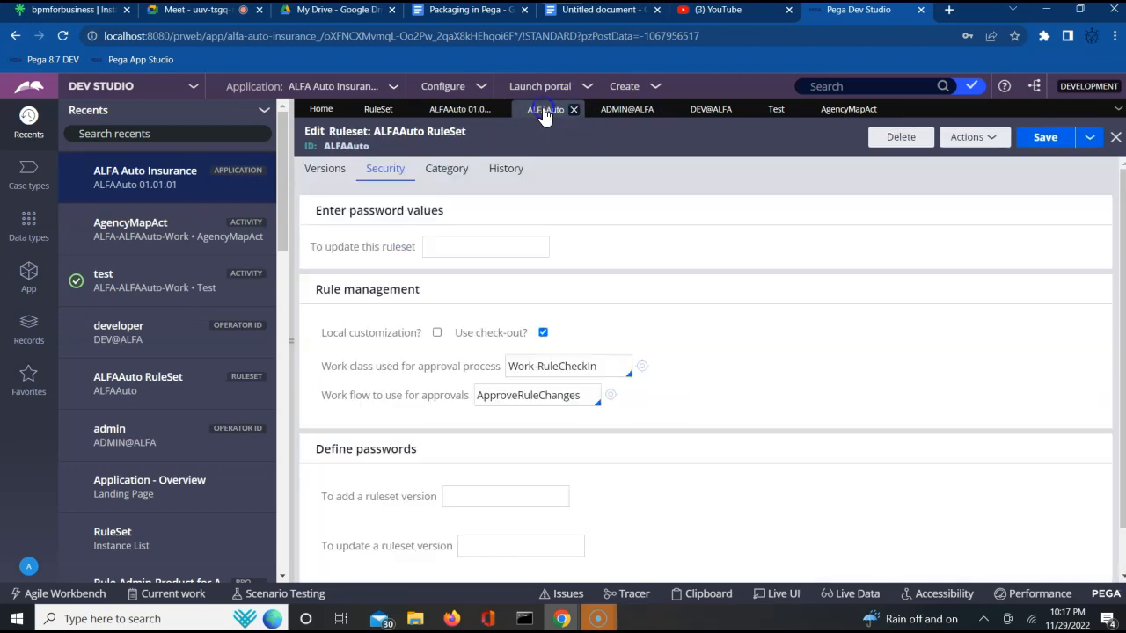
- Unlock and save ALFAAuto ruleset version 01-01-01, entering the ruleset's unlock password
left_click(319, 172)
left_click(322, 351)
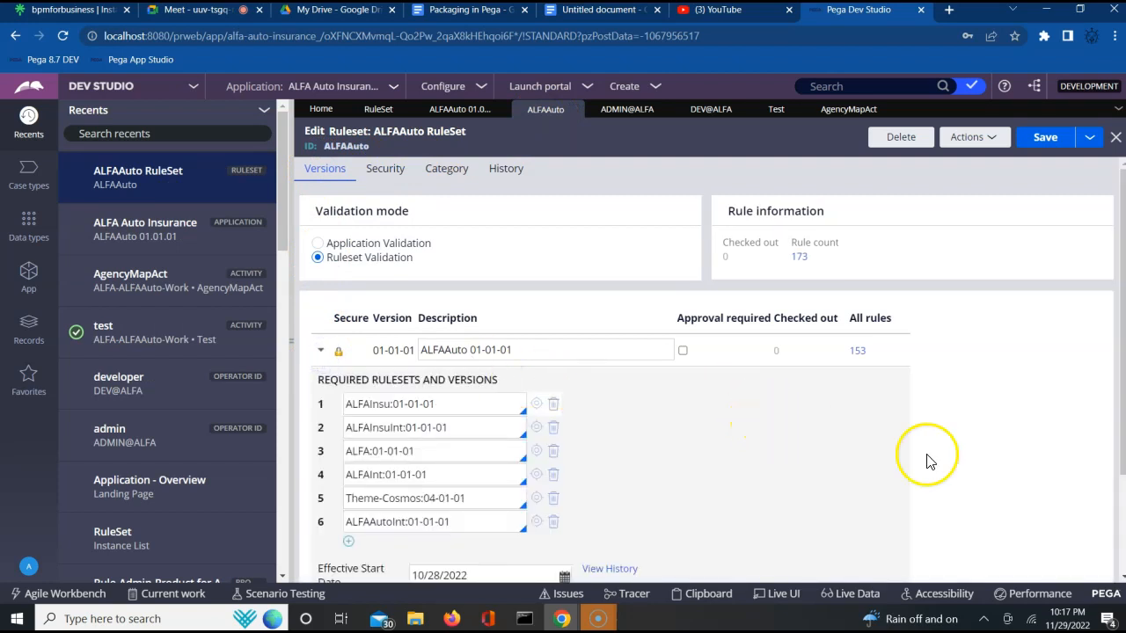
scroll(1035, 462, "down", 1)
left_click(365, 349)
left_click(321, 293)
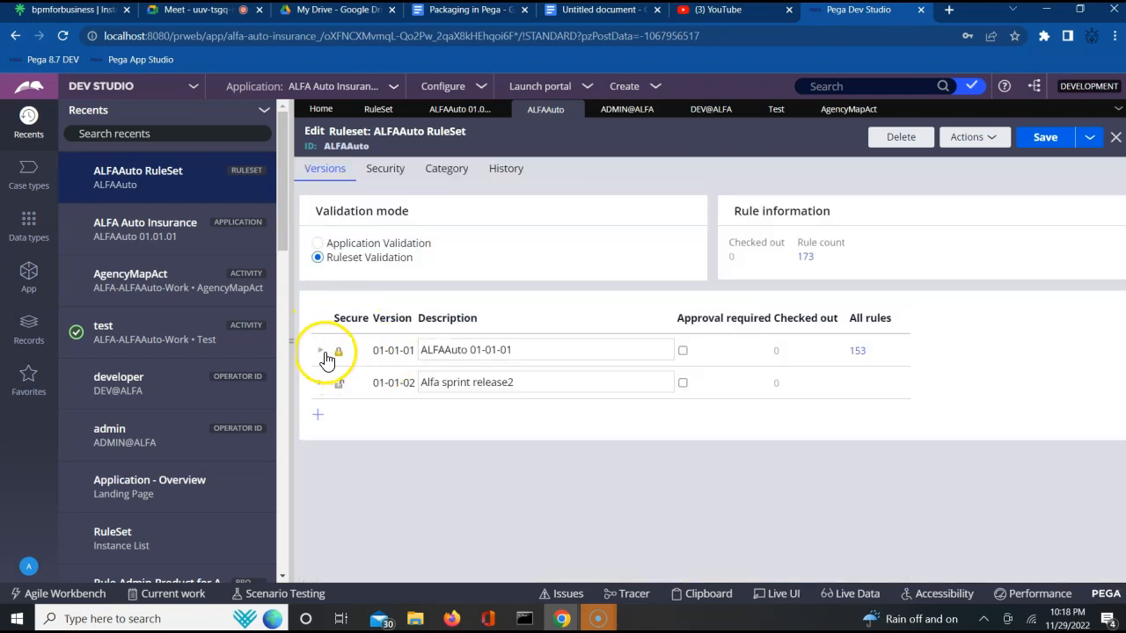
left_click(323, 354)
scroll(324, 357, "down", 2)
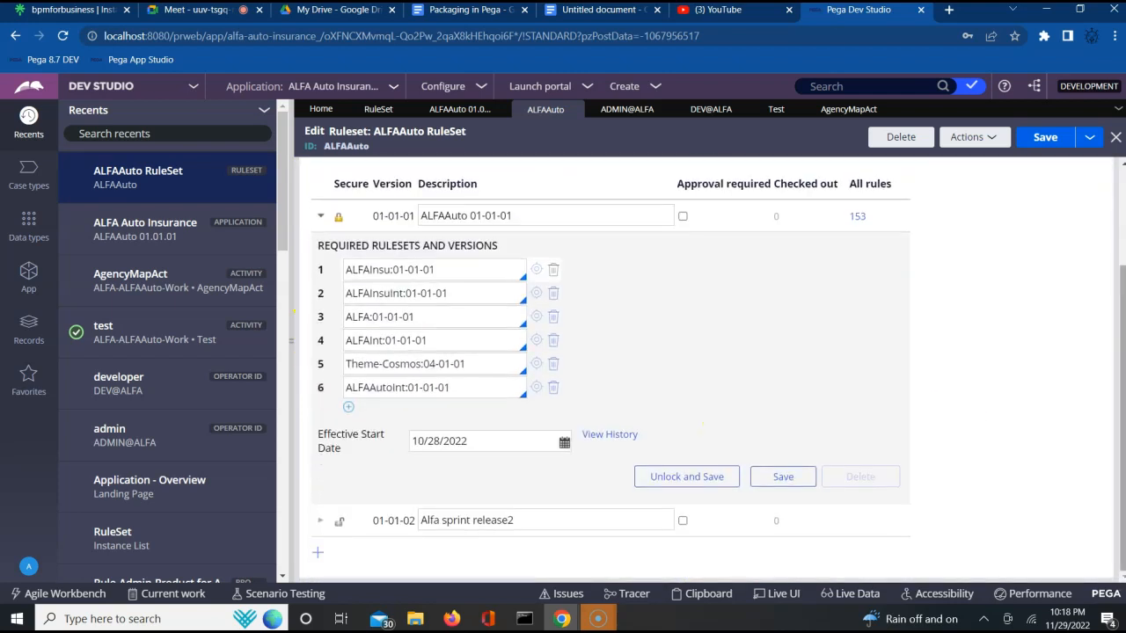
left_click(704, 477)
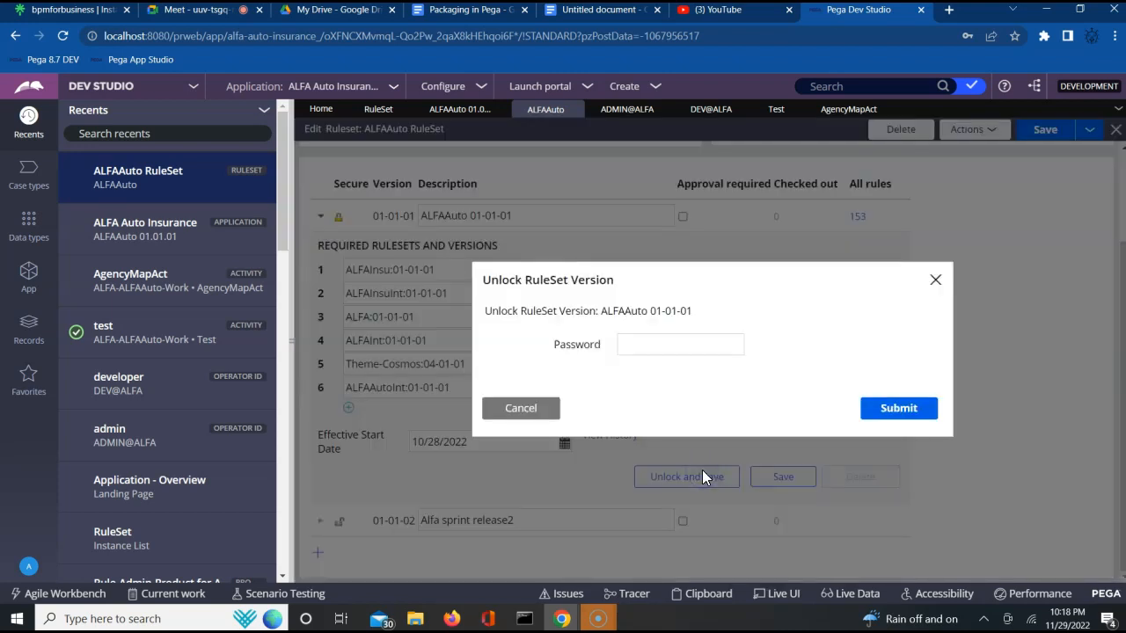
left_click(669, 352)
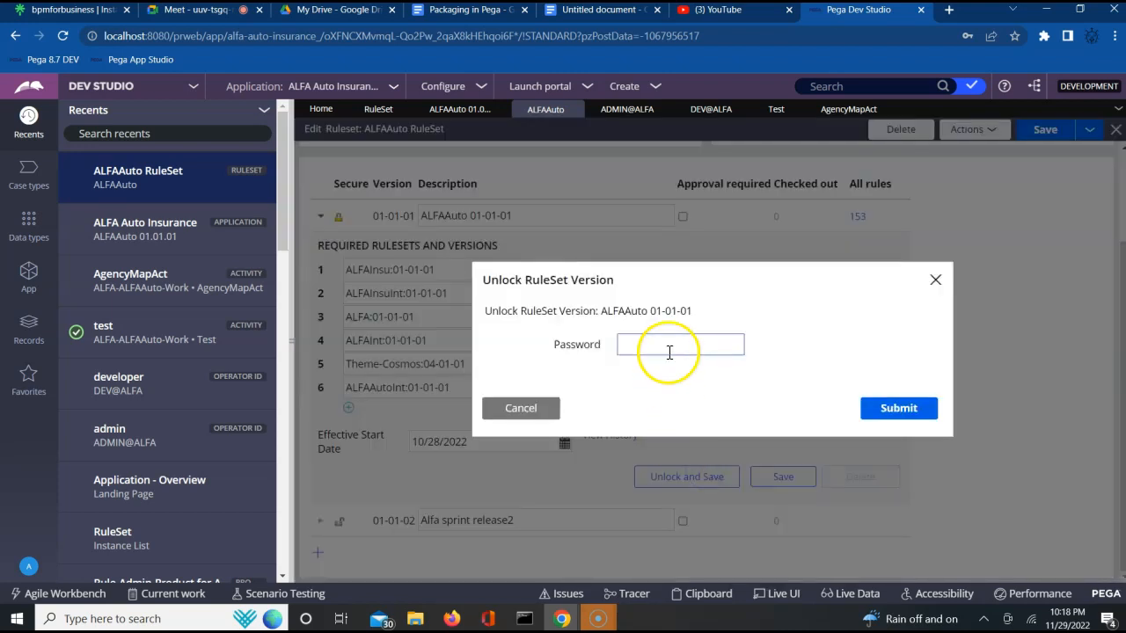
type("***")
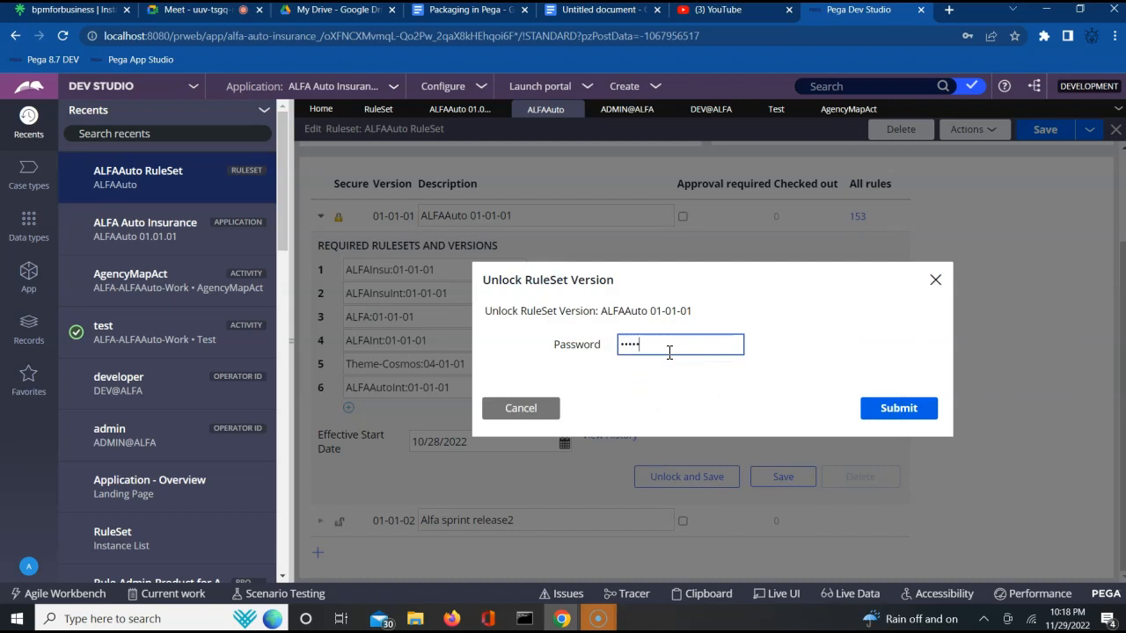
left_click(899, 412)
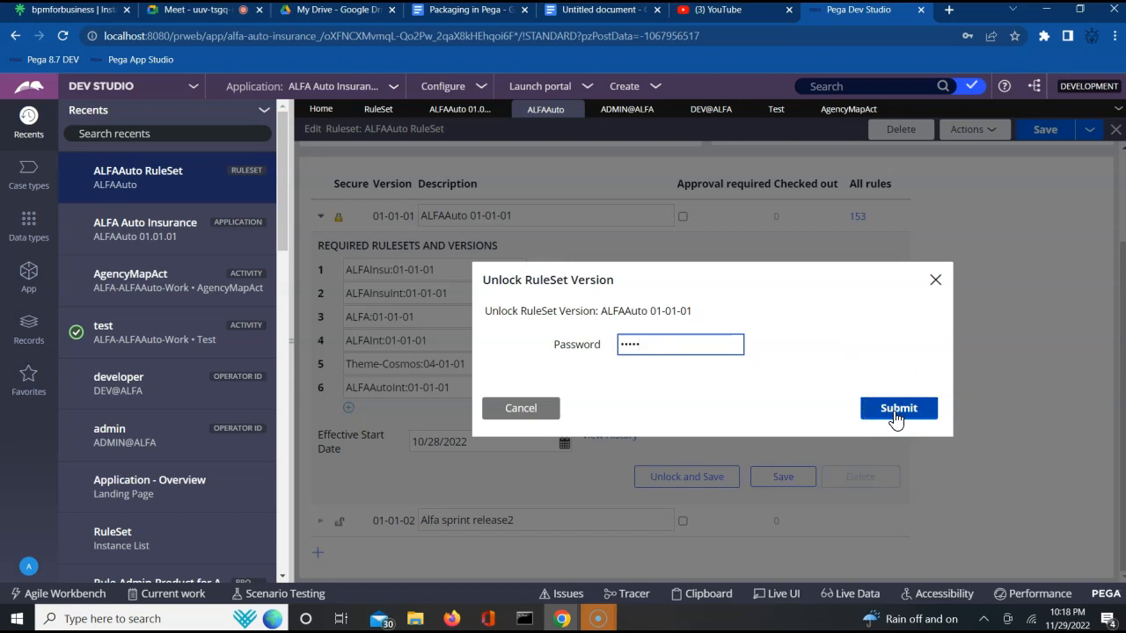
left_click(896, 419)
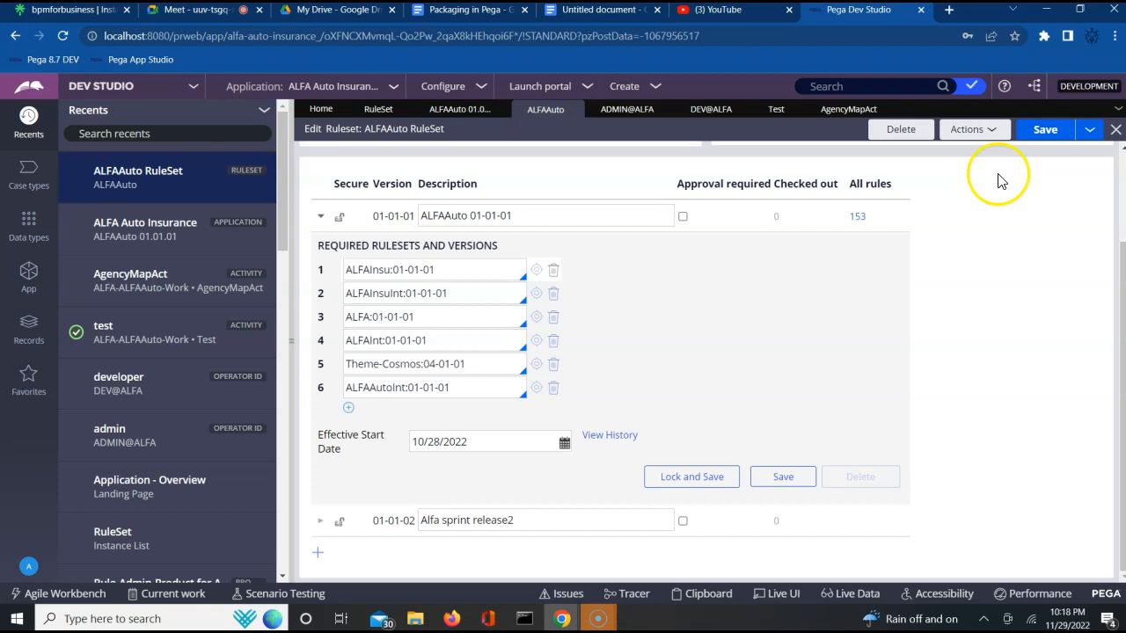
- Save the ALFAAuto ruleset, then refresh the AgencyMapAct activity and check it out
left_click(1038, 136)
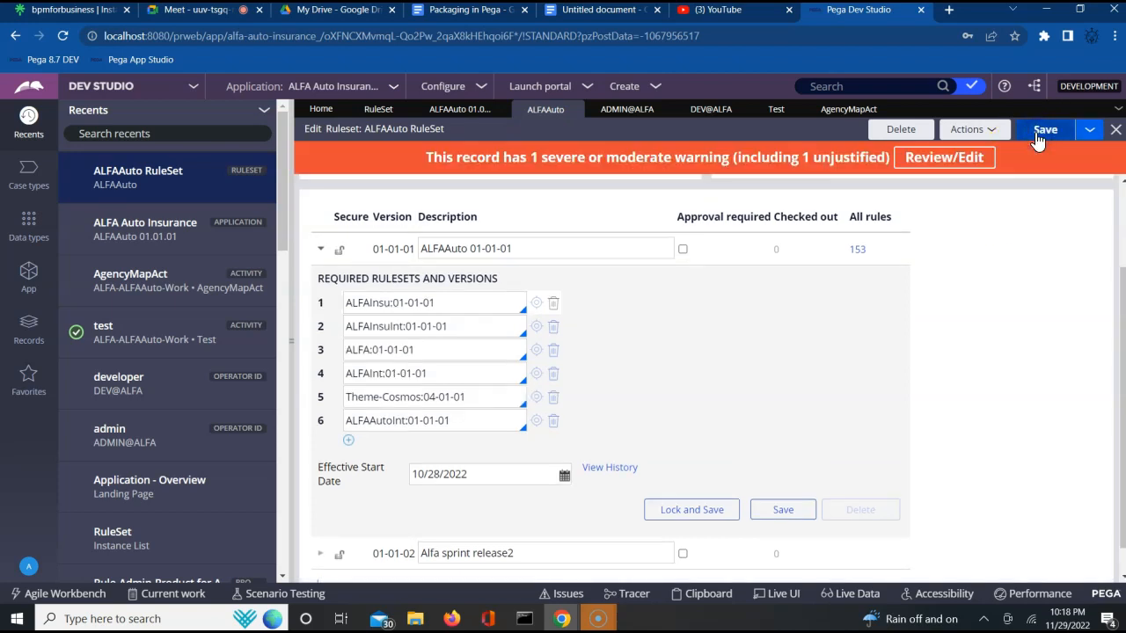
left_click(841, 112)
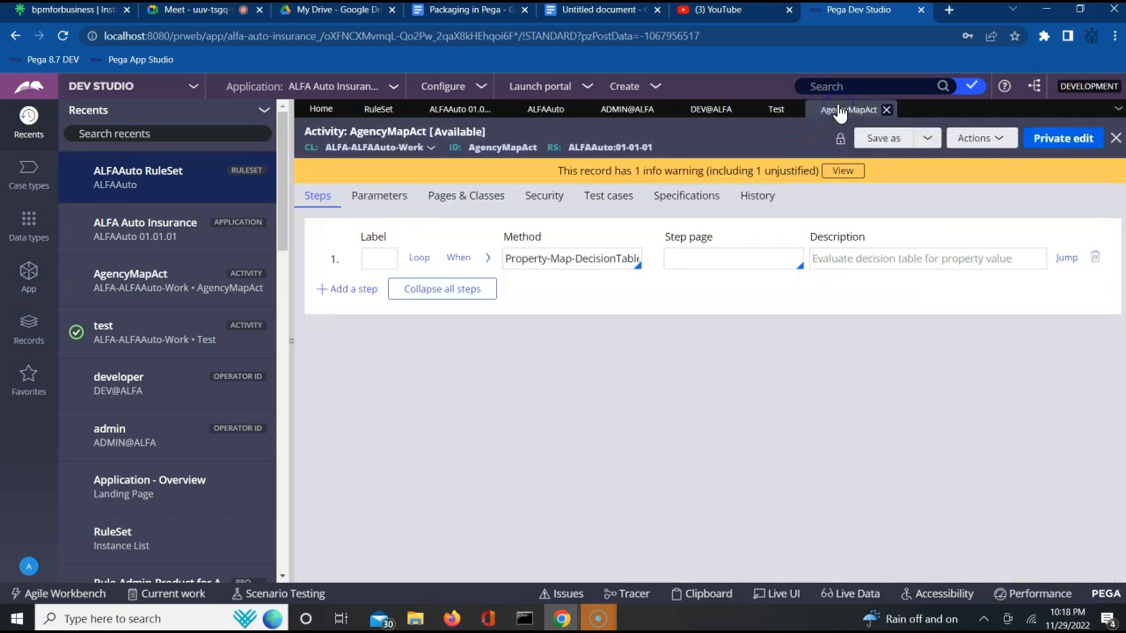
left_click(990, 138)
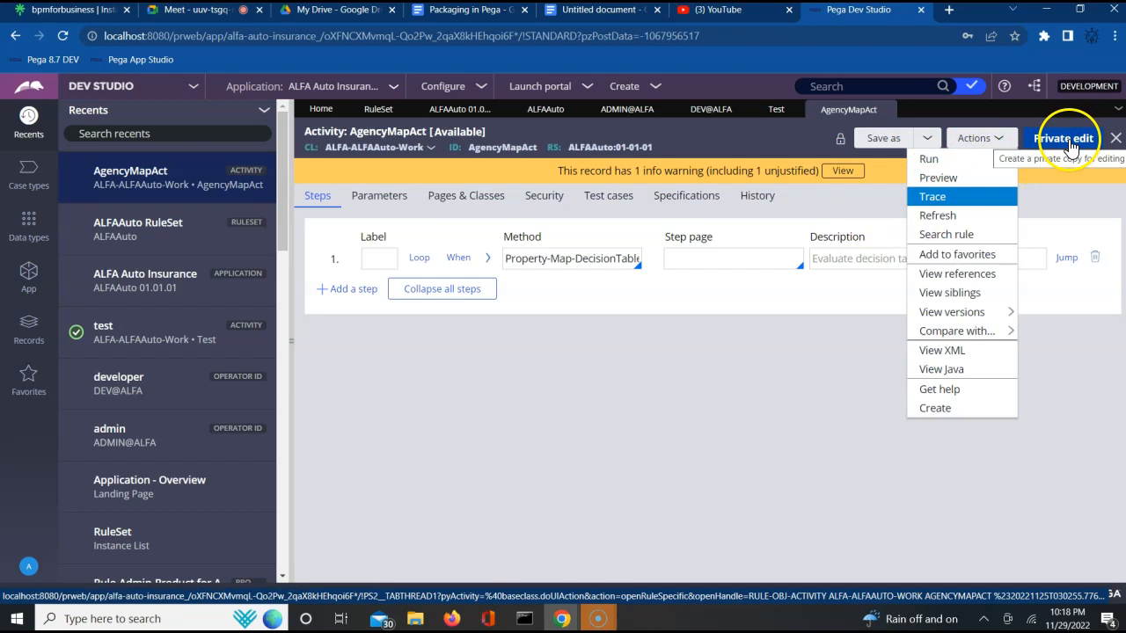
left_click(954, 218)
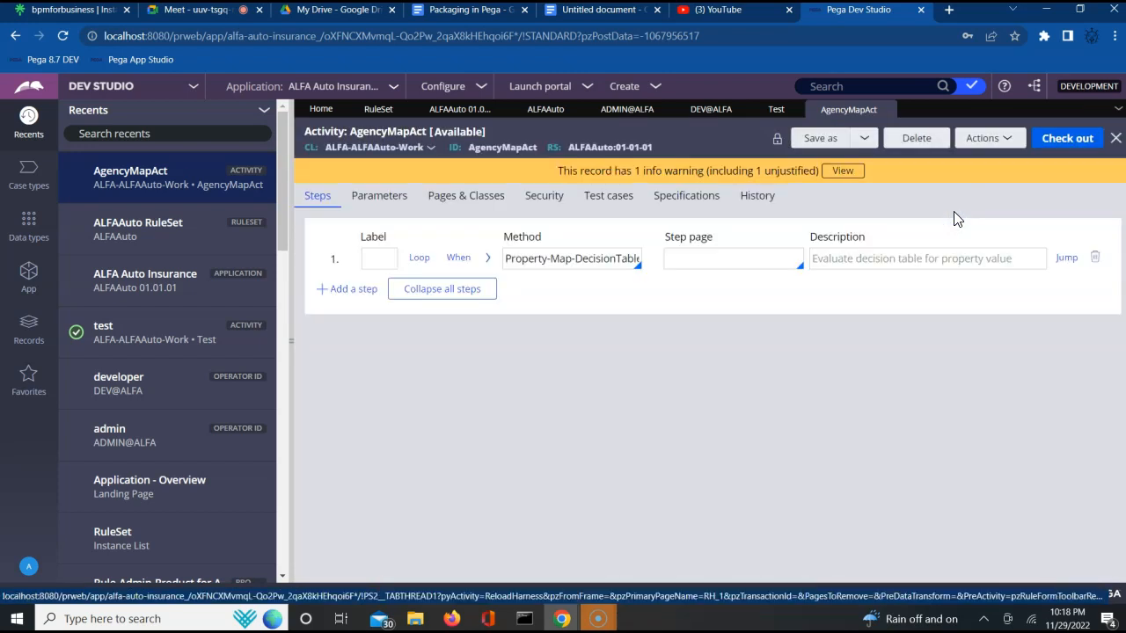
left_click(1062, 138)
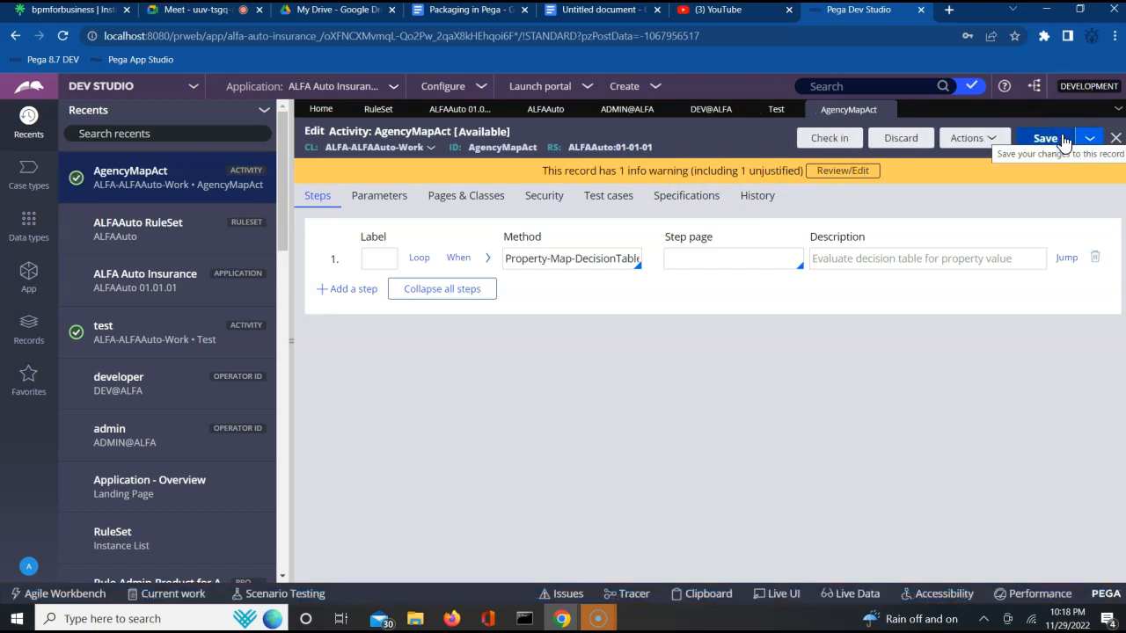
- Add a second activity step labelled // with description "addming new changes" and check in the activity with comment "updated"
left_click(349, 291)
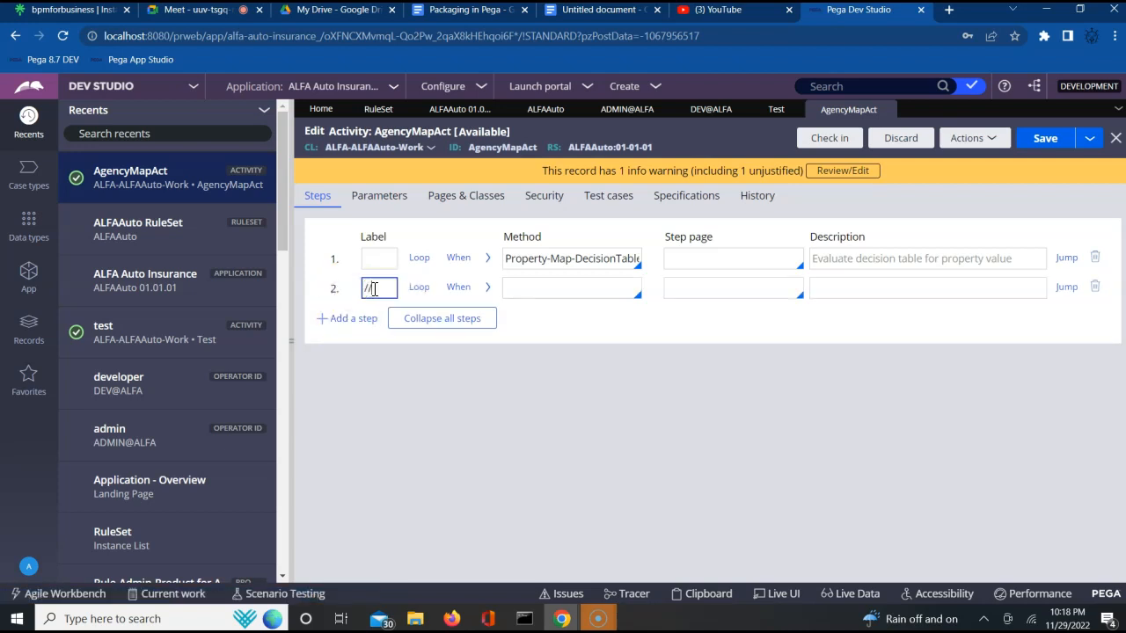
left_click(820, 289)
type("admi")
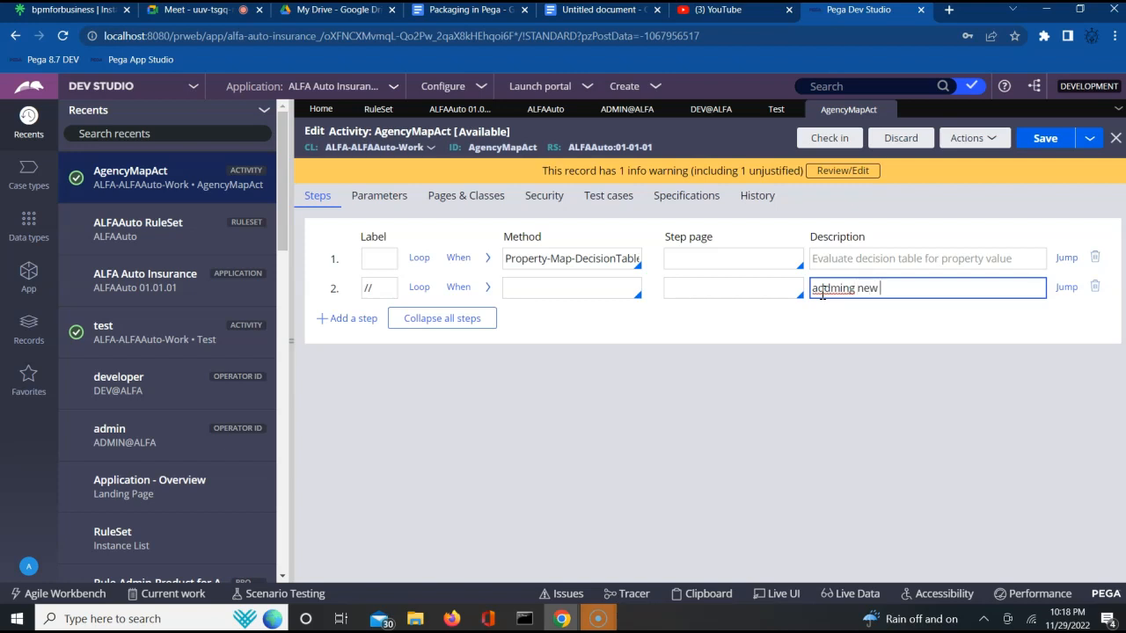
left_click(844, 138)
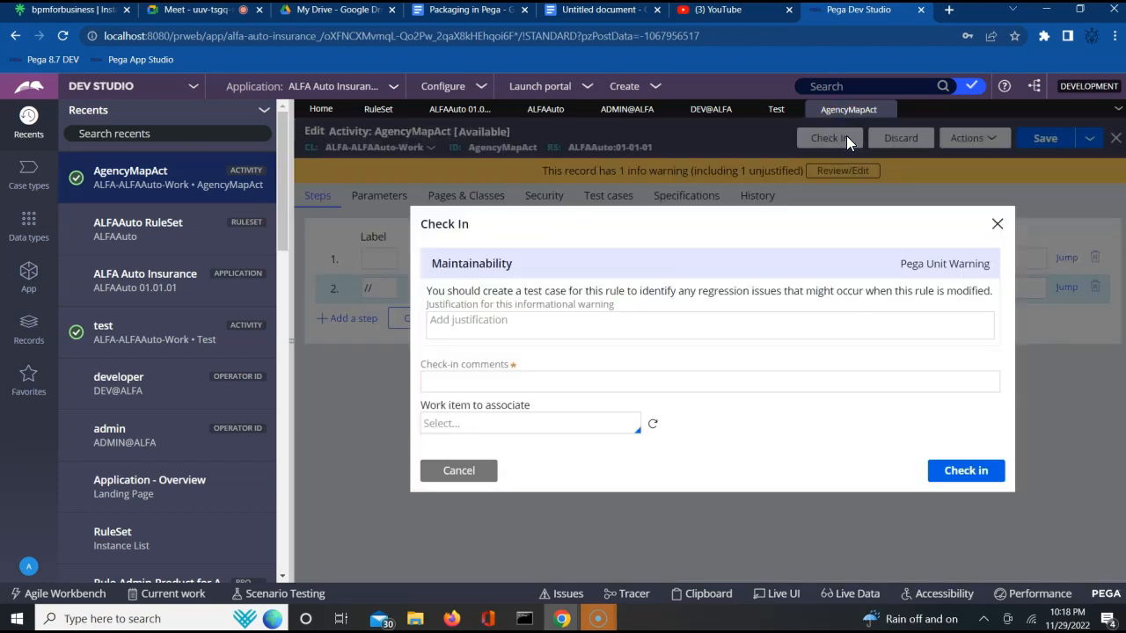
left_click(641, 381)
type("updated")
key("Return")
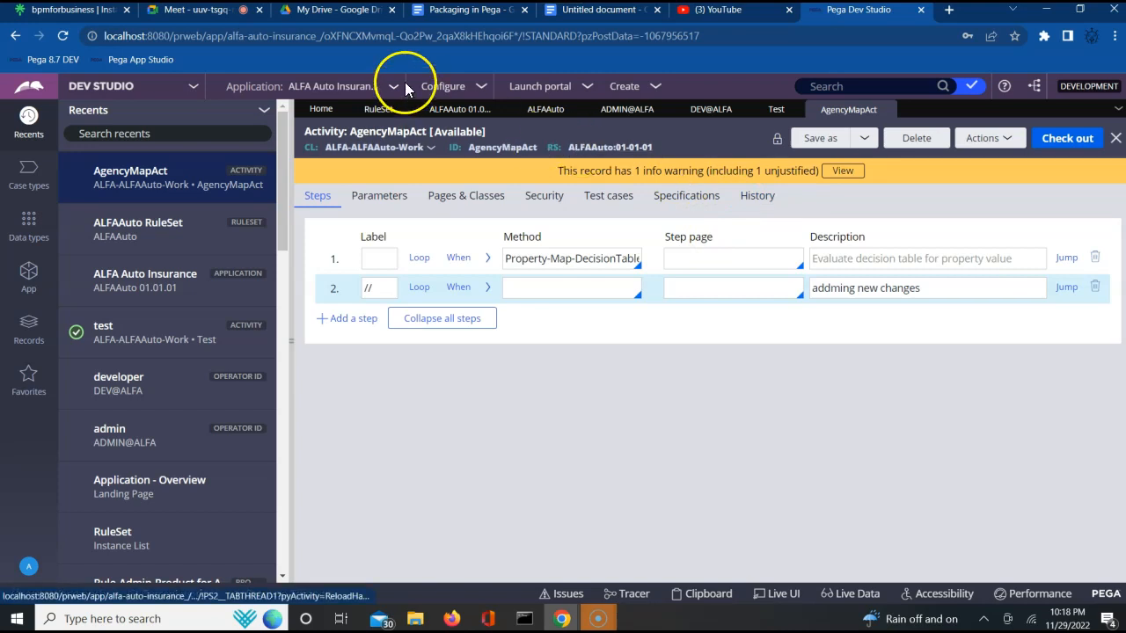
- Lock and save ALFAAuto ruleset version 01-01-01, entering and confirming the lock password
left_click(556, 112)
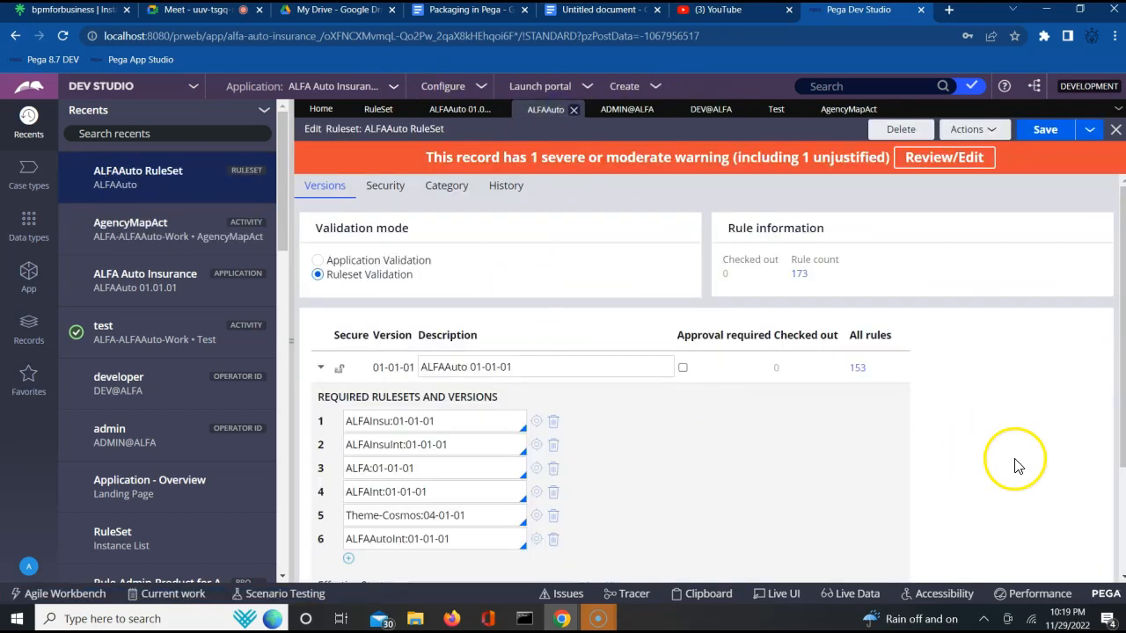
scroll(1014, 465, "down", 3)
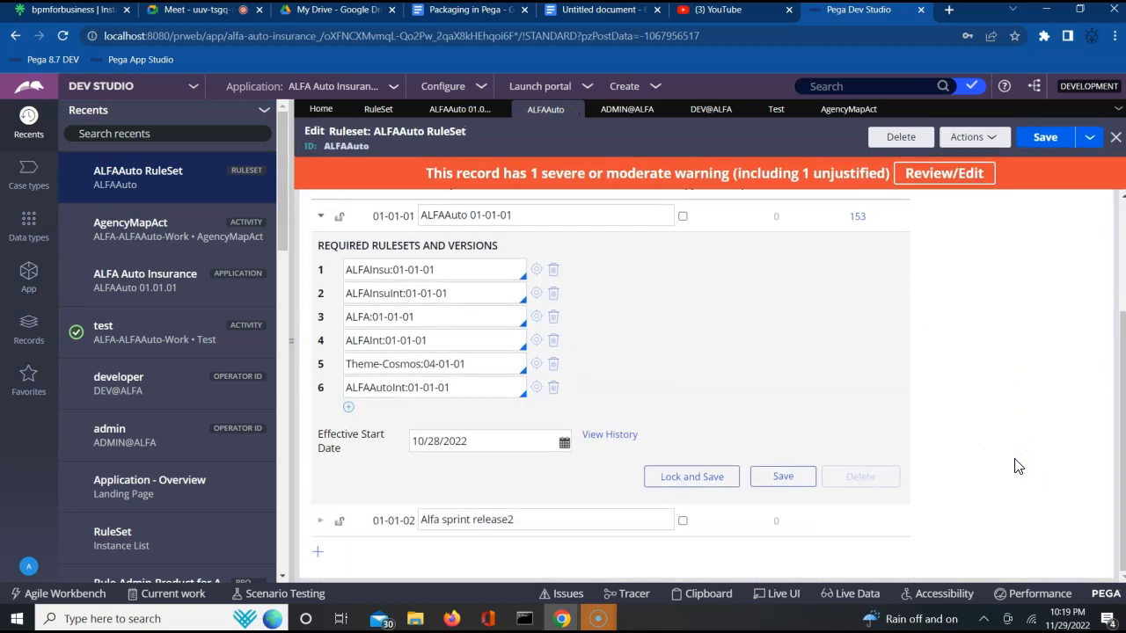
left_click(711, 476)
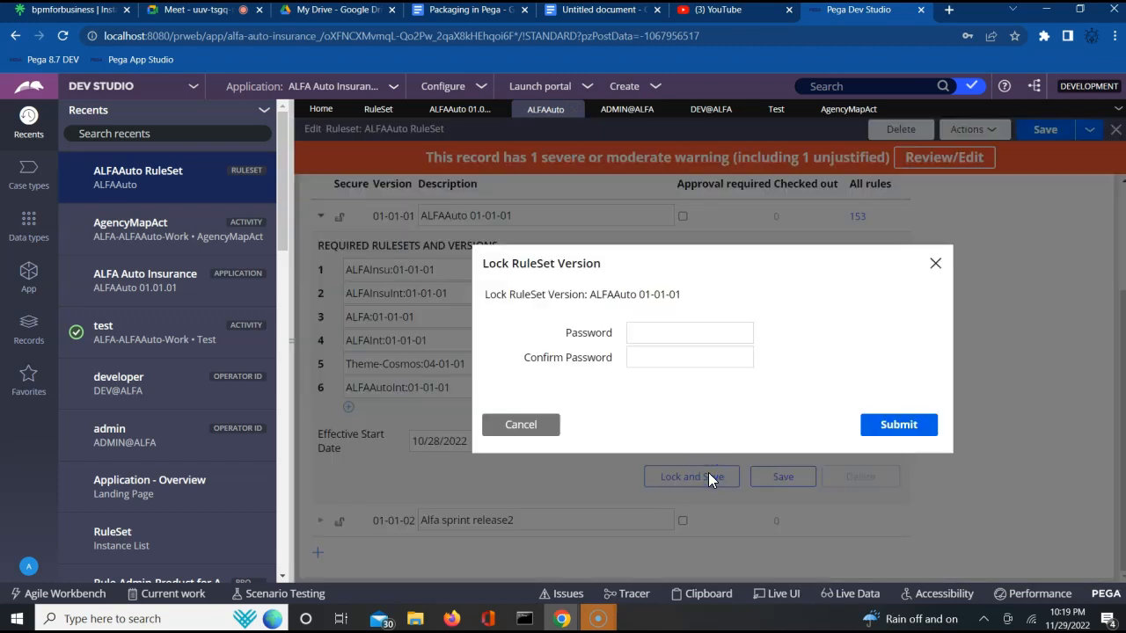
left_click(703, 335)
type("rules")
key("Tab")
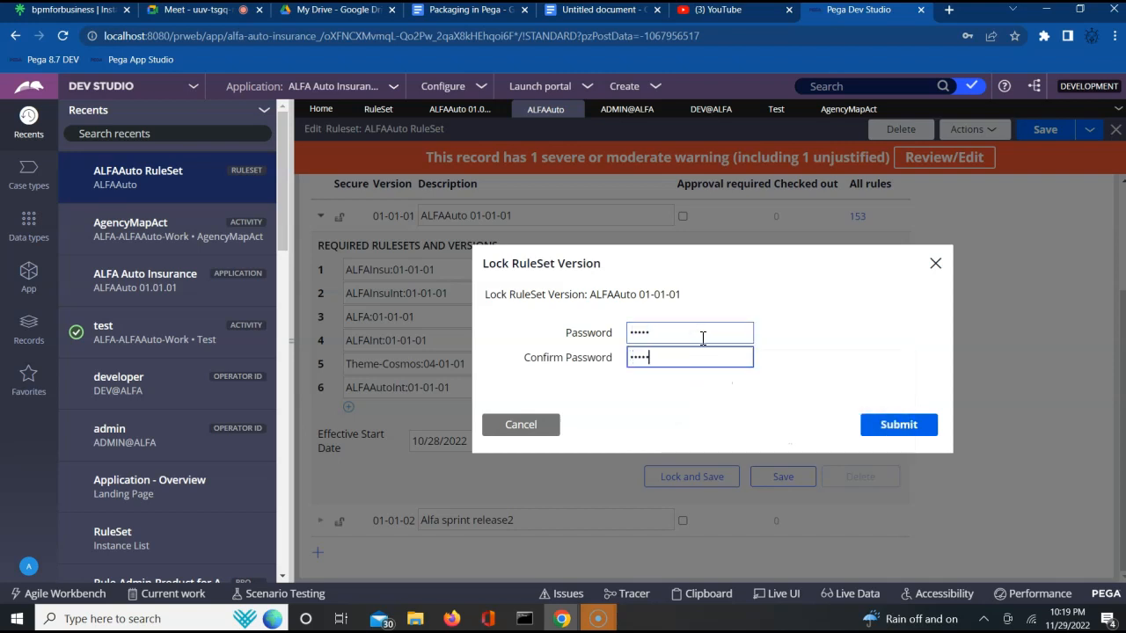
left_click(912, 440)
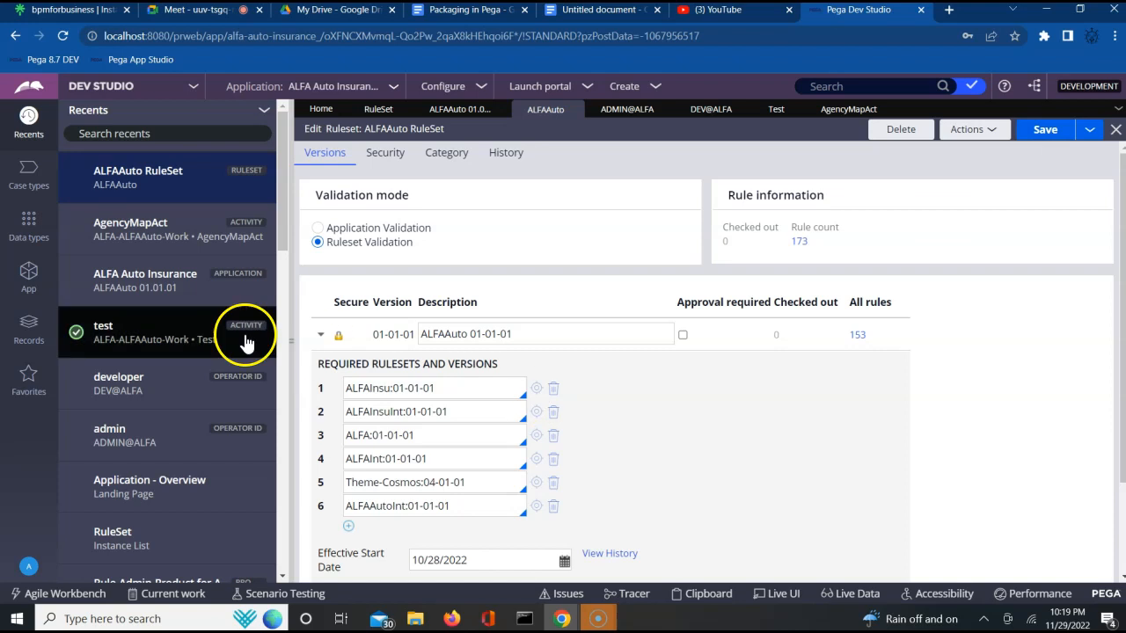
- Refresh the AgencyMapAct activity now that its ruleset version is locked
left_click(842, 114)
left_click(1007, 138)
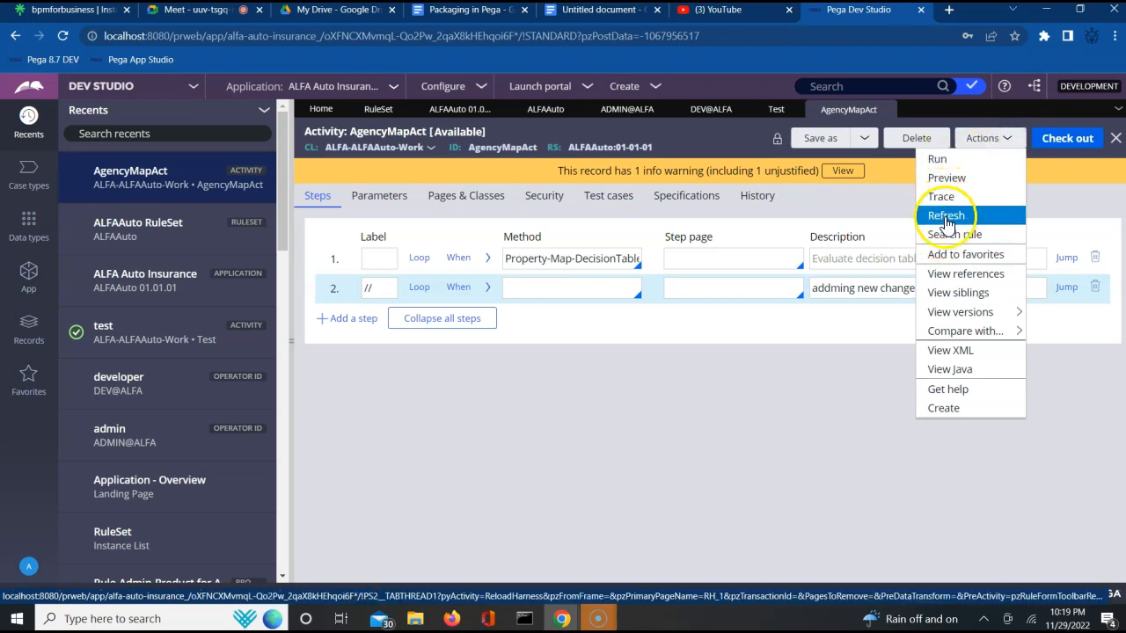
left_click(946, 215)
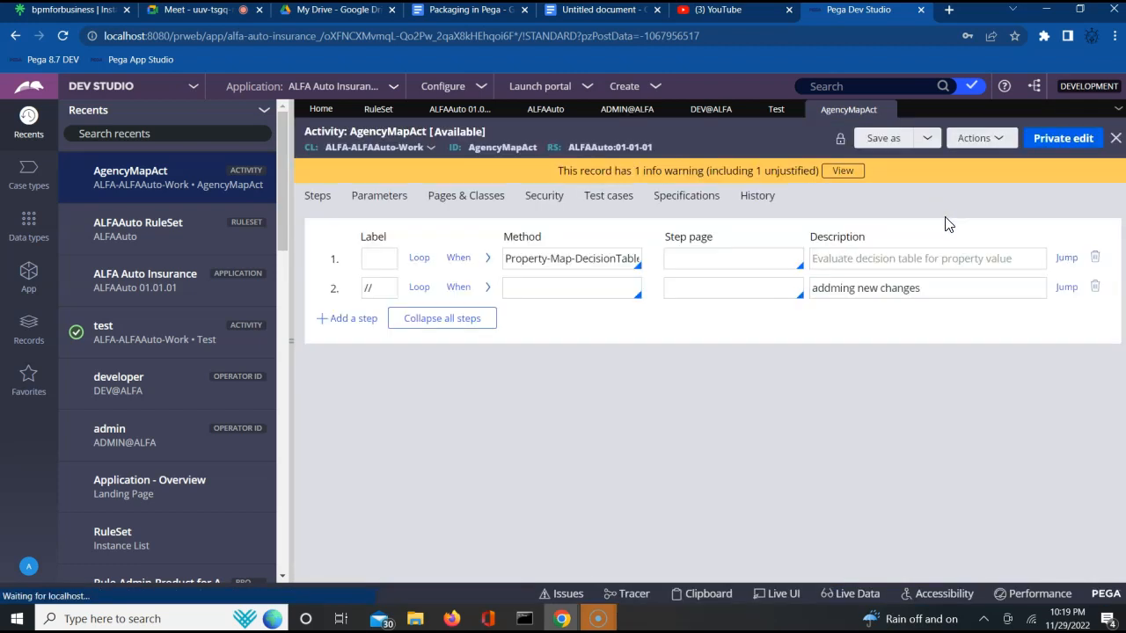
left_click(1056, 141)
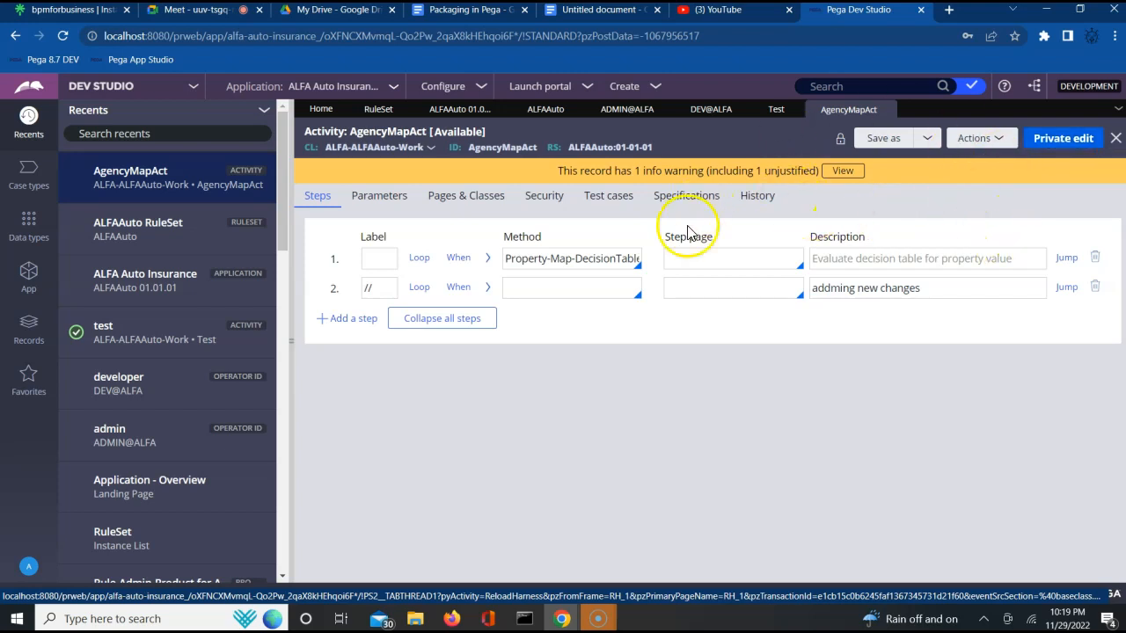
left_click(622, 149)
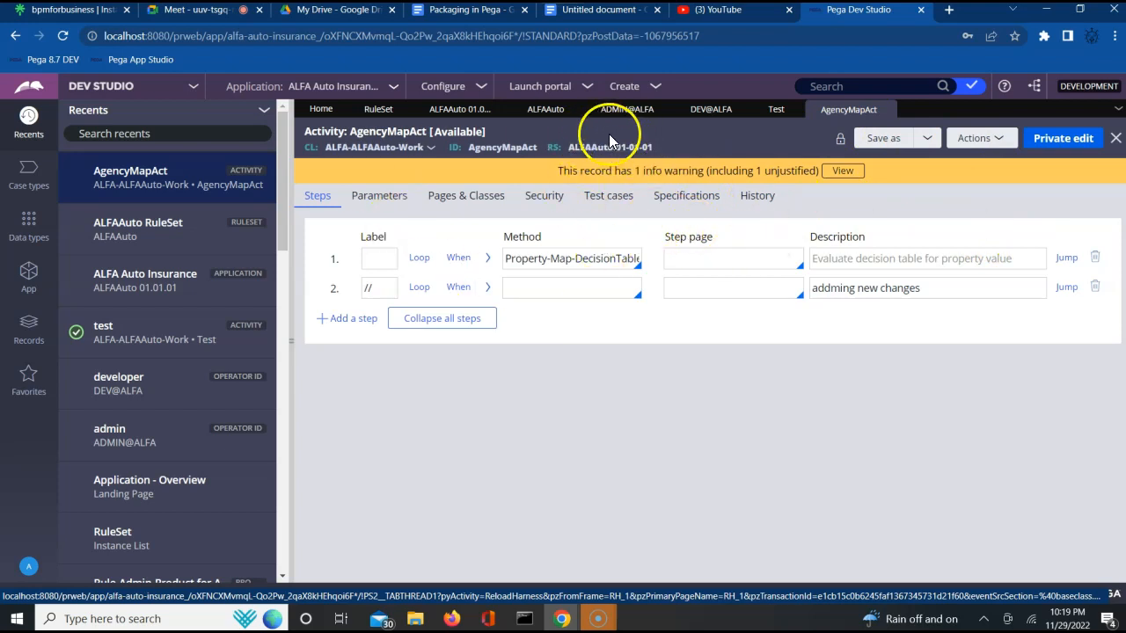
- Open a private edit of the AgencyMapAct activity in the locked ruleset version
left_click(978, 139)
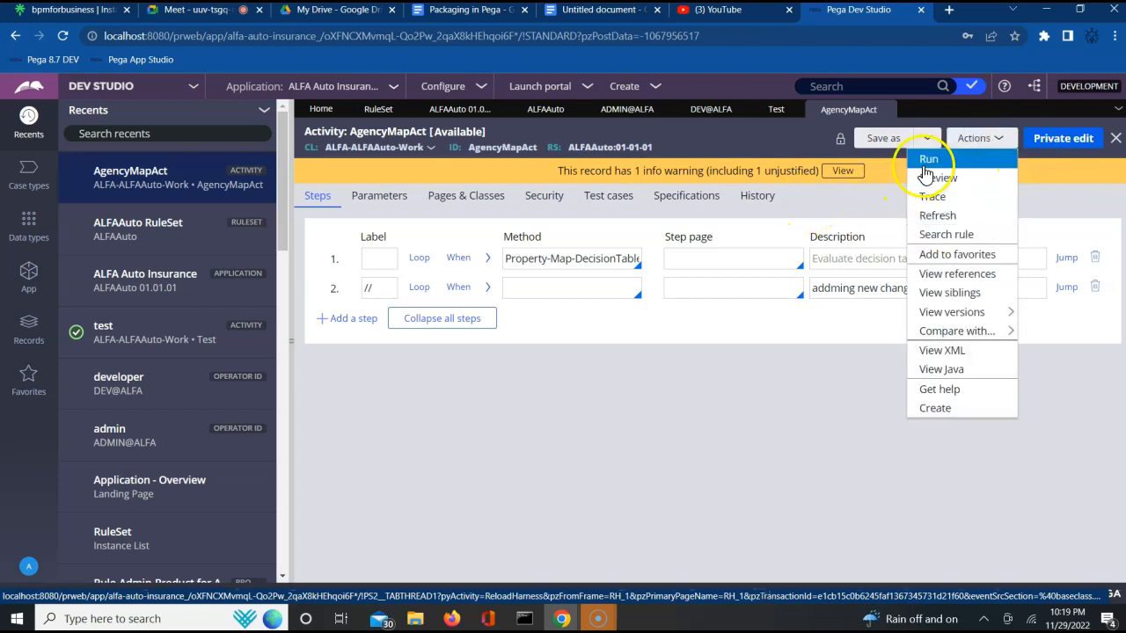
left_click(1024, 202)
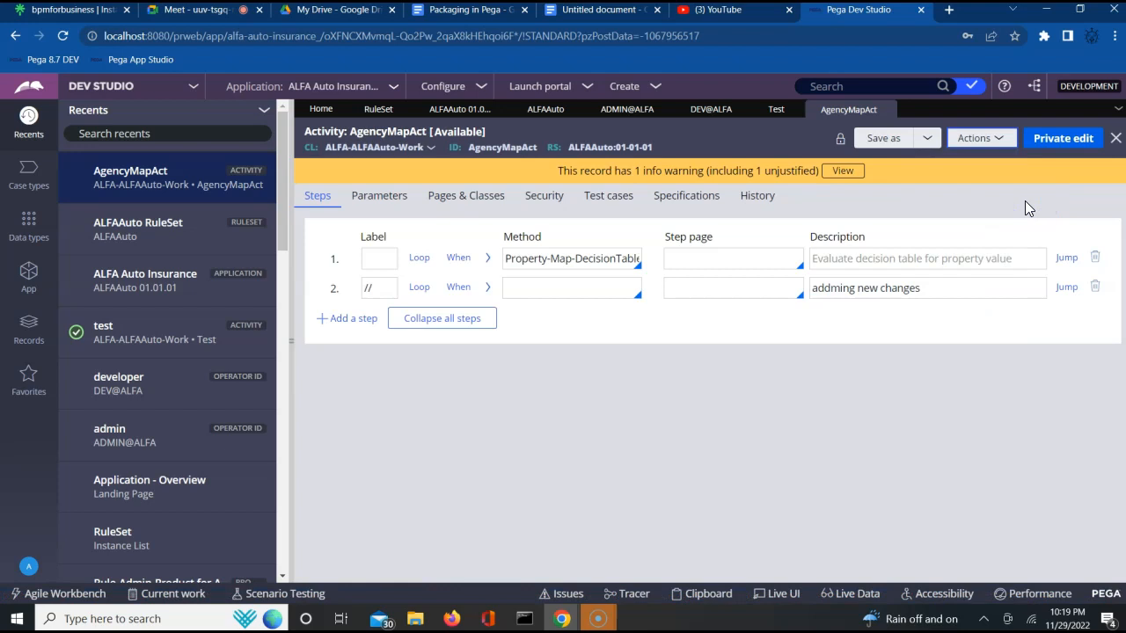
left_click(1062, 143)
left_click(1064, 141)
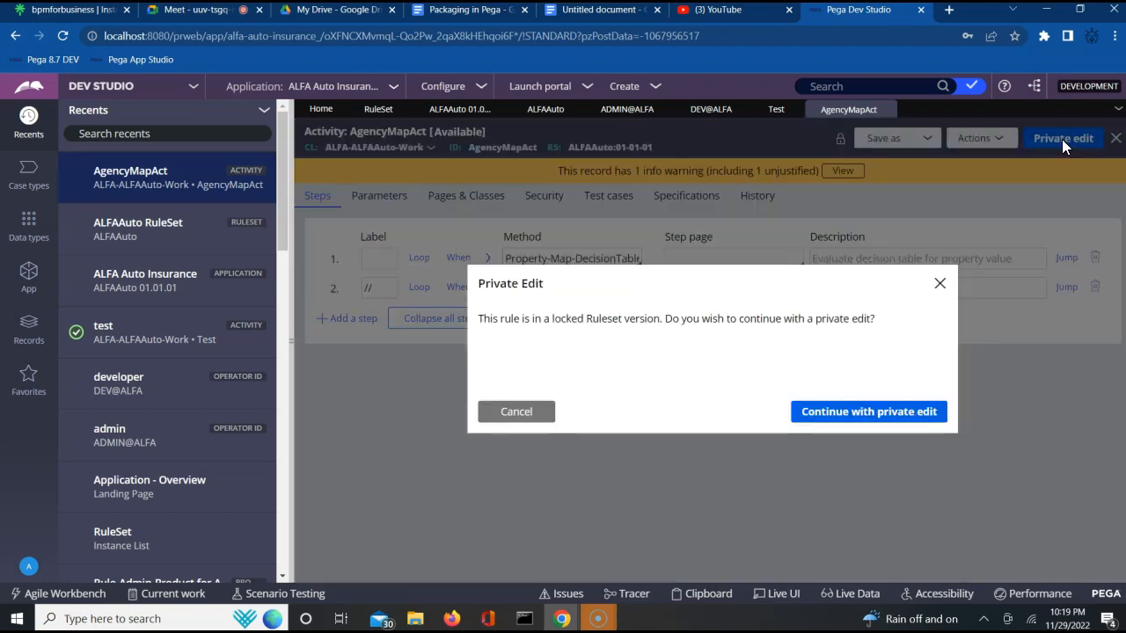
left_click(869, 413)
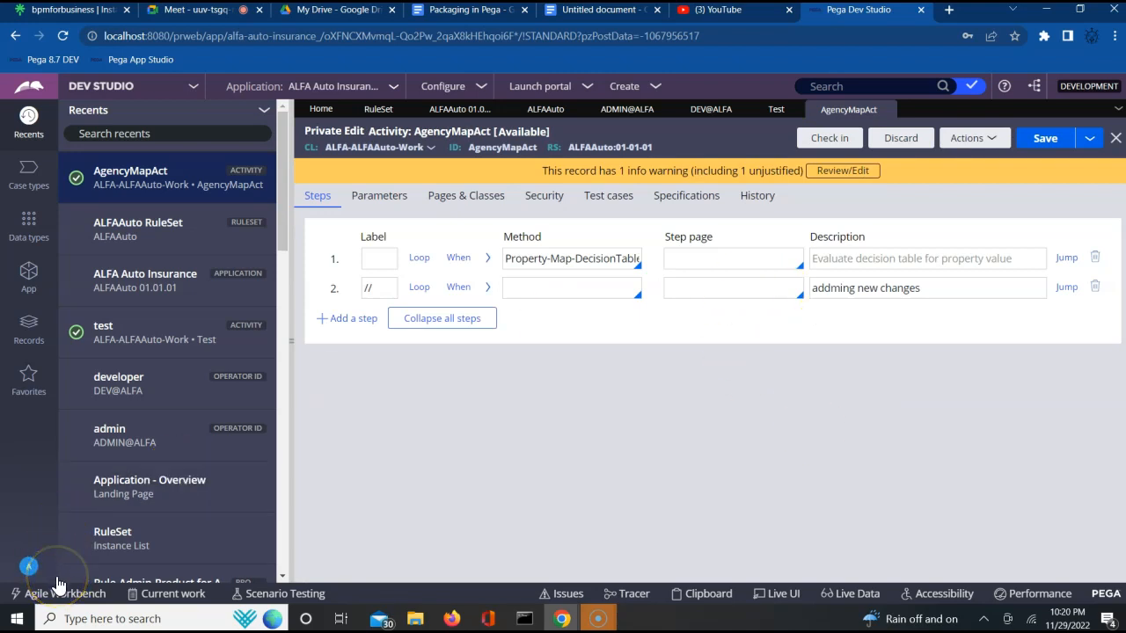
- Add a third step labelled // with description "my private edit changes" and save the private edit
left_click(353, 319)
left_click(518, 326)
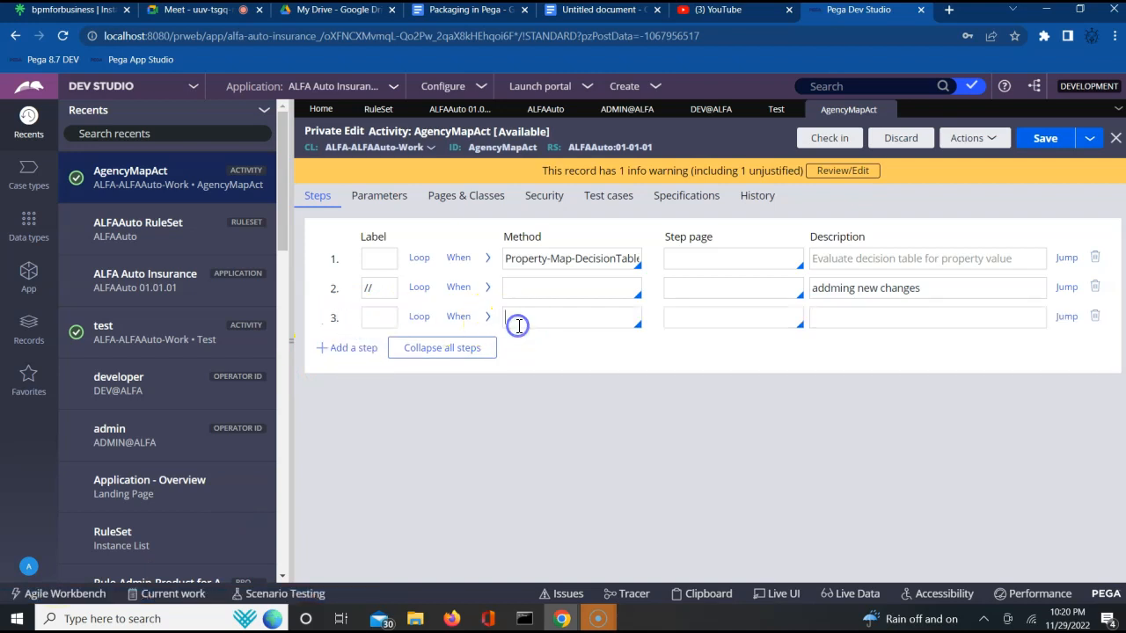
left_click(368, 316)
type("//")
left_click(842, 321)
type("my private edit changes")
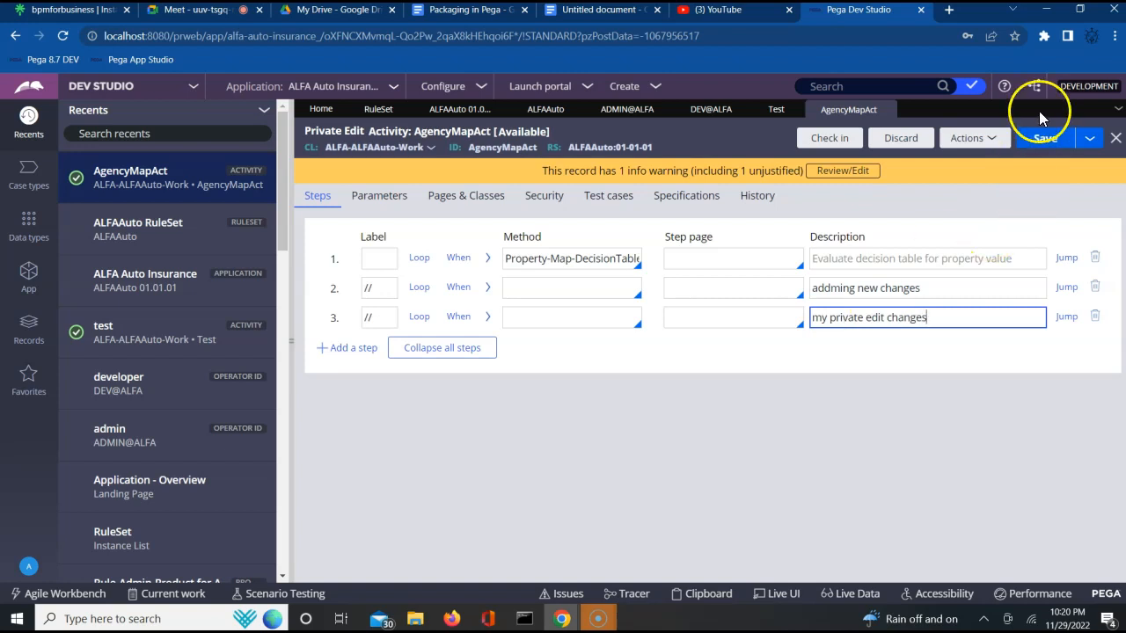
left_click(1043, 139)
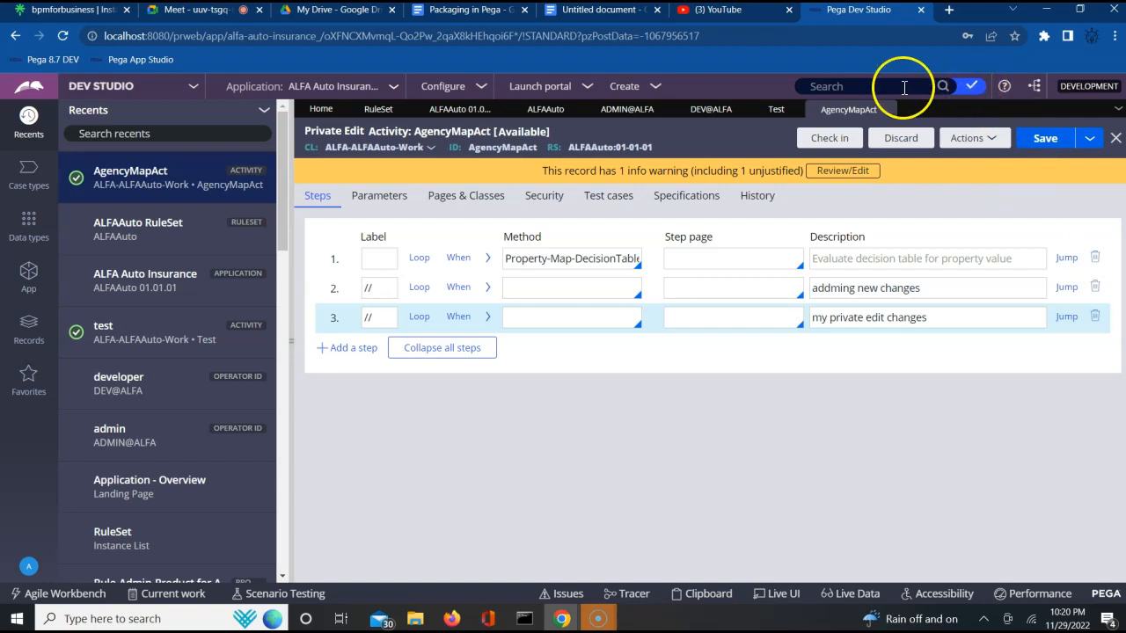
- Review the list of checked-out records and the ALFAAuto ruleset's security settings
left_click(975, 88)
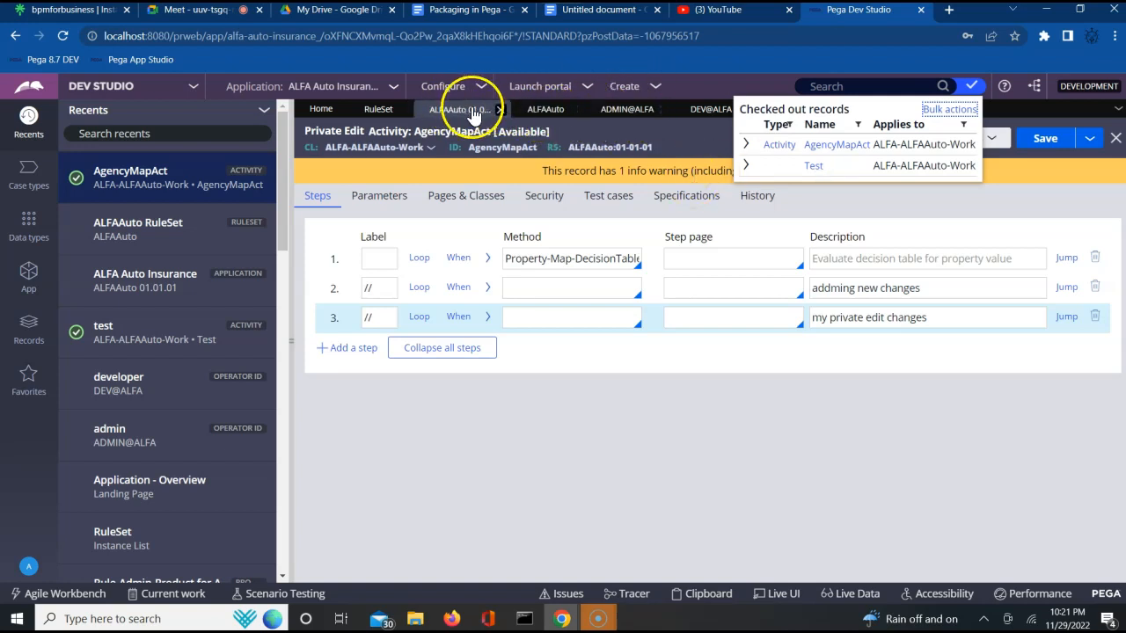
left_click(546, 110)
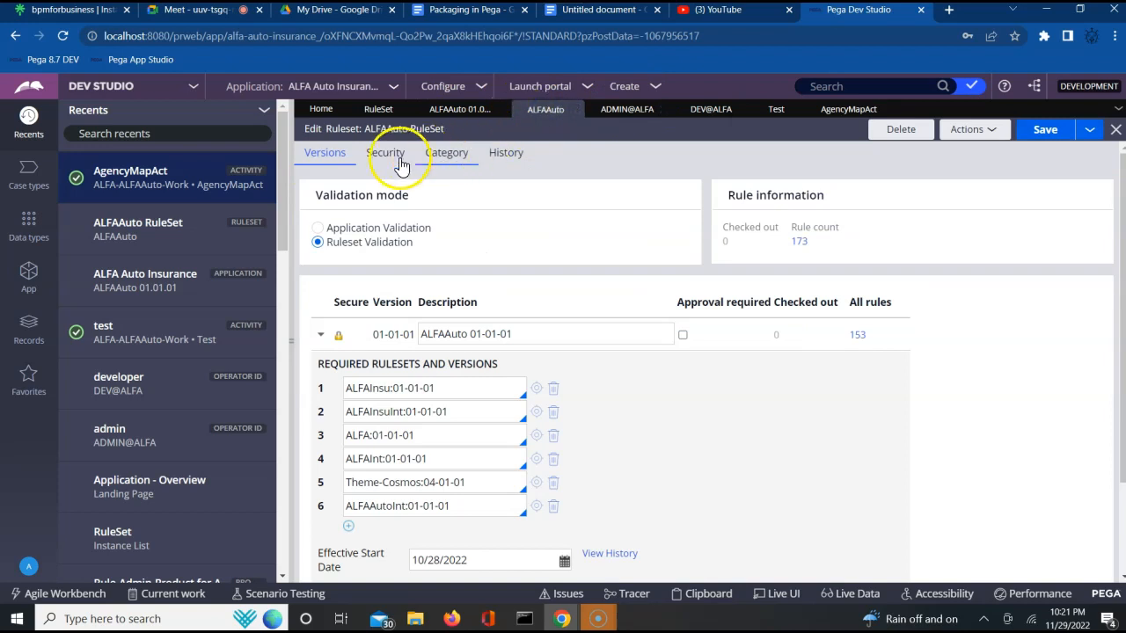
left_click(385, 154)
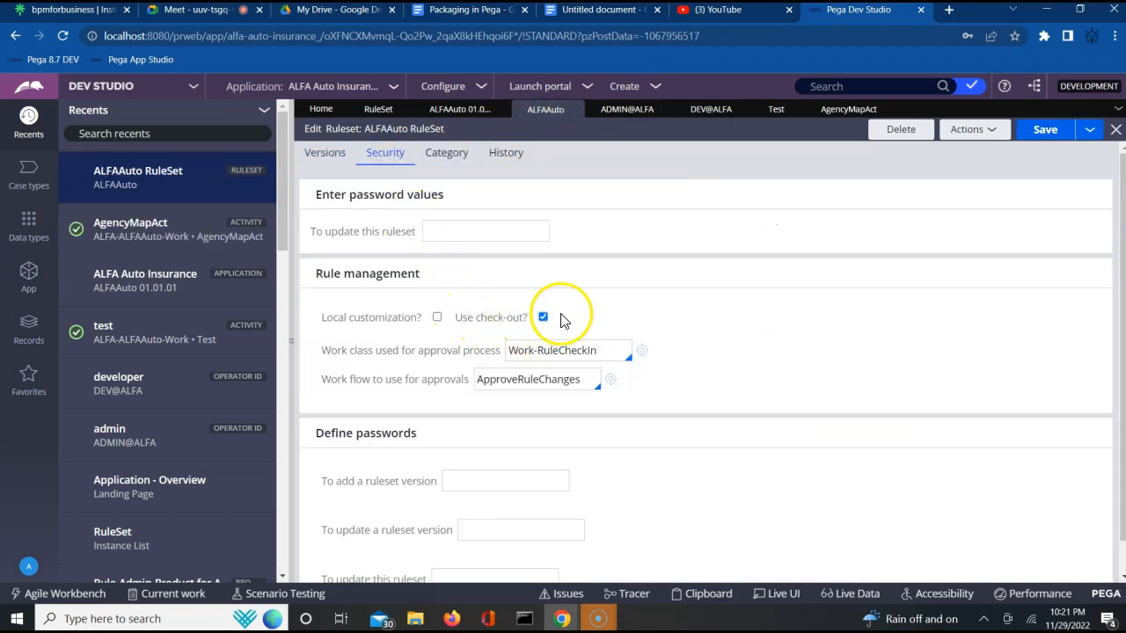
left_click(847, 110)
left_click(859, 261)
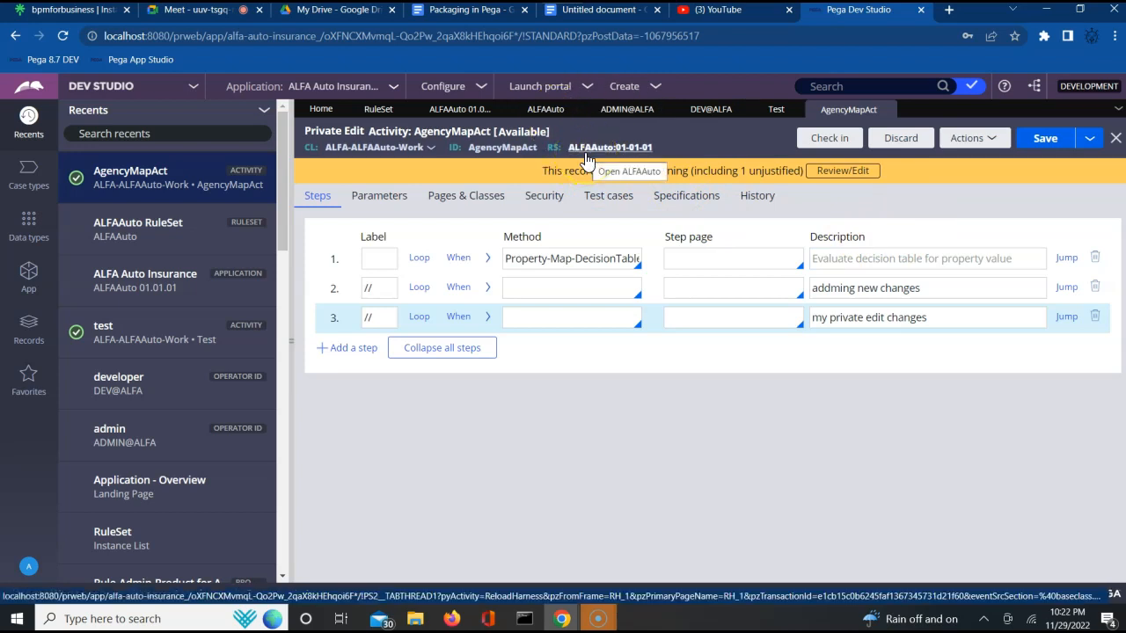
- Open CustomerFlow from the App explorer under Process > Flow, run it, and select the created case ID
left_click(28, 276)
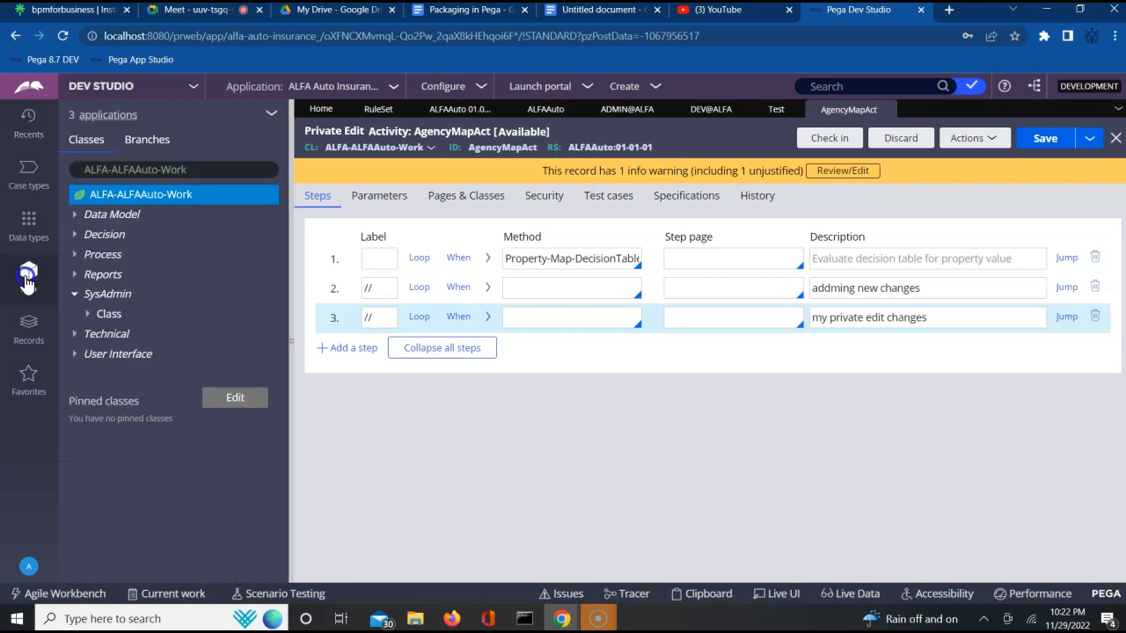
left_click(76, 256)
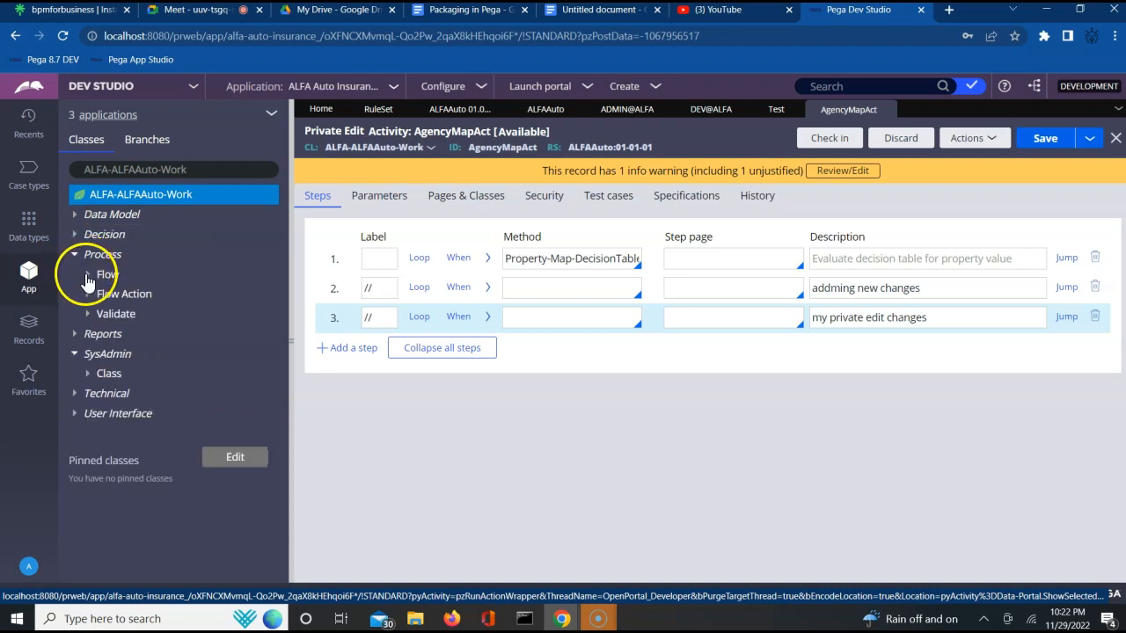
left_click(87, 277)
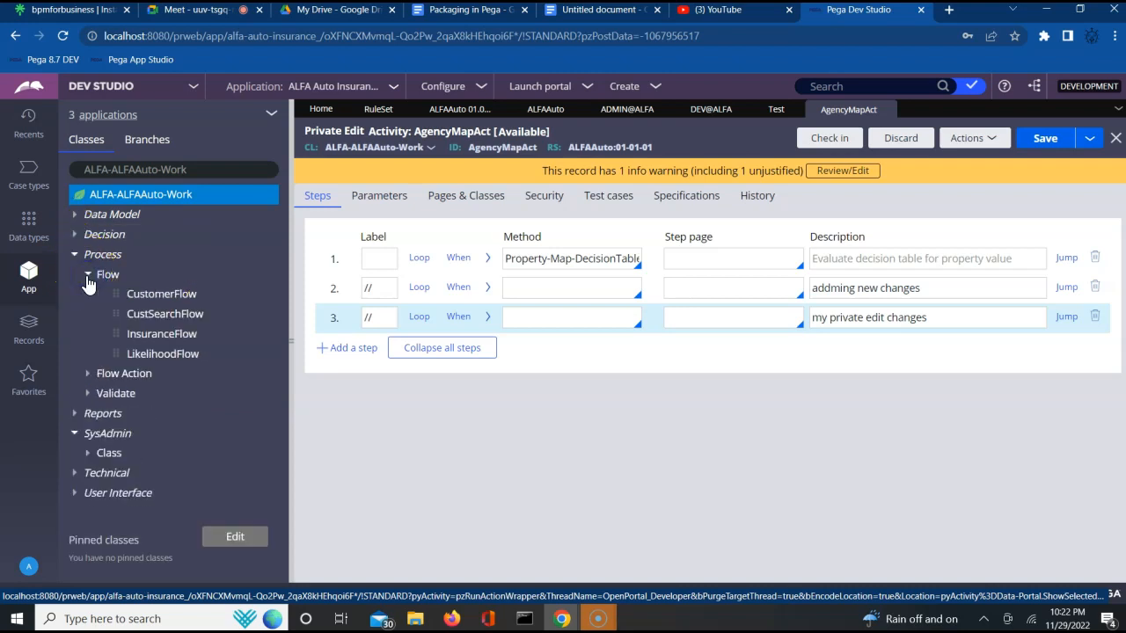
left_click(152, 297)
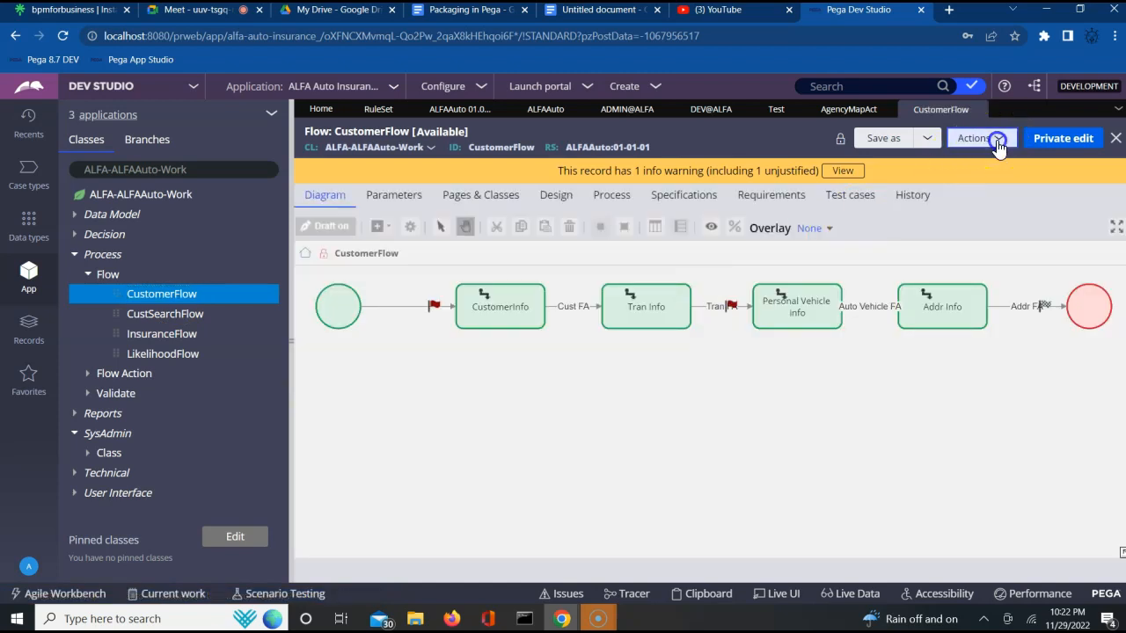
left_click(999, 140)
left_click(941, 161)
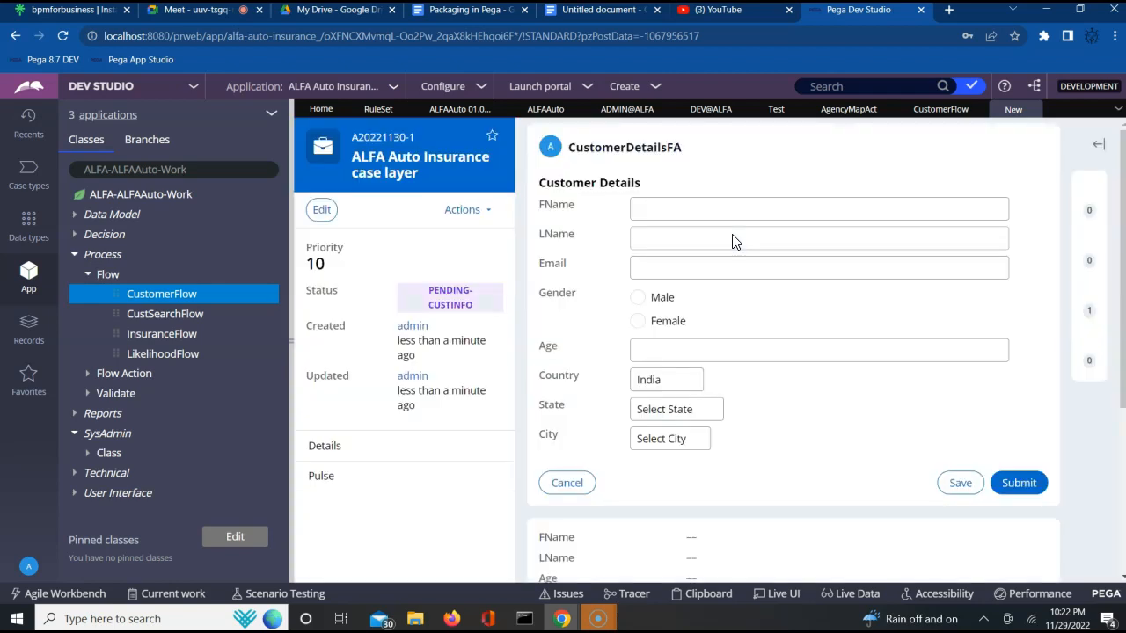
double_click(388, 136)
key("ctrl+c")
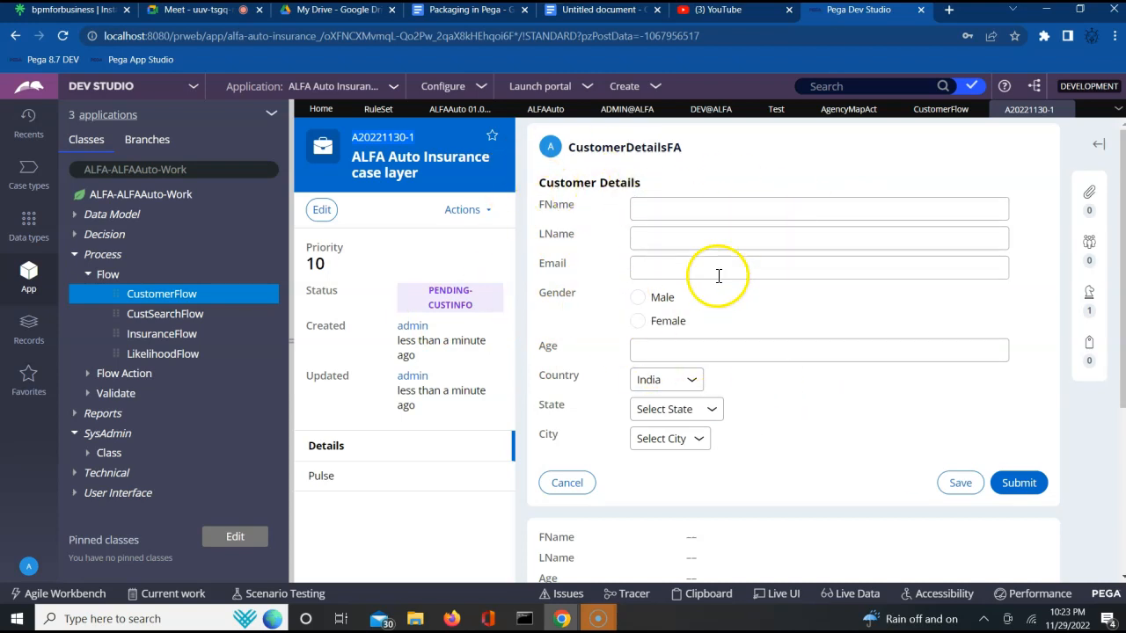
- Switch to the developer's browser and search for case A20221130-1
left_click(452, 618)
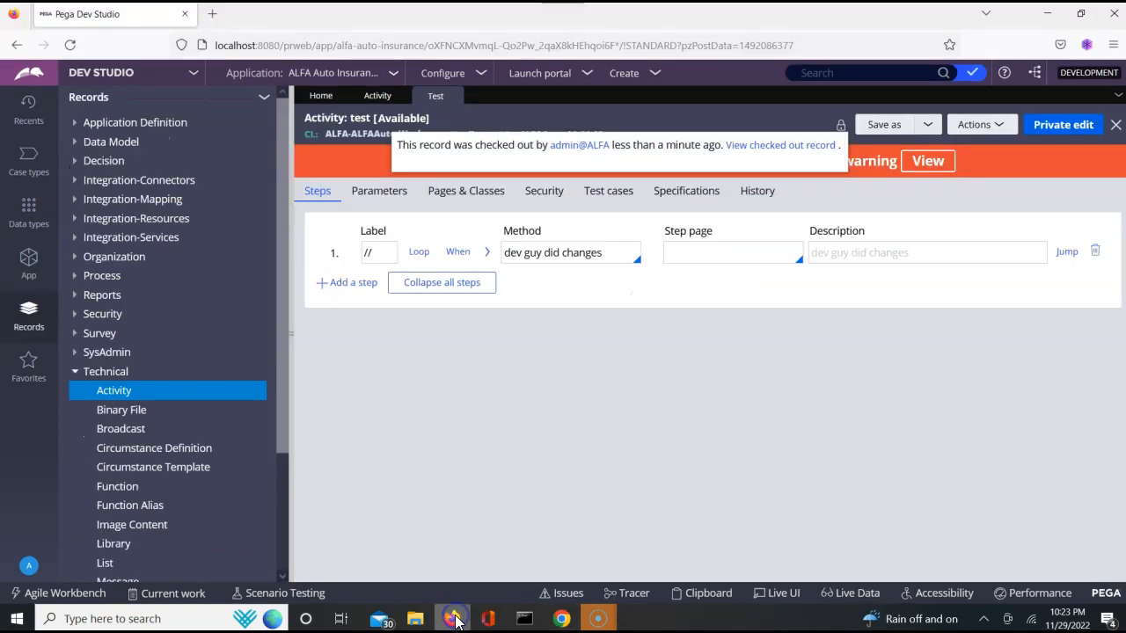
left_click(814, 73)
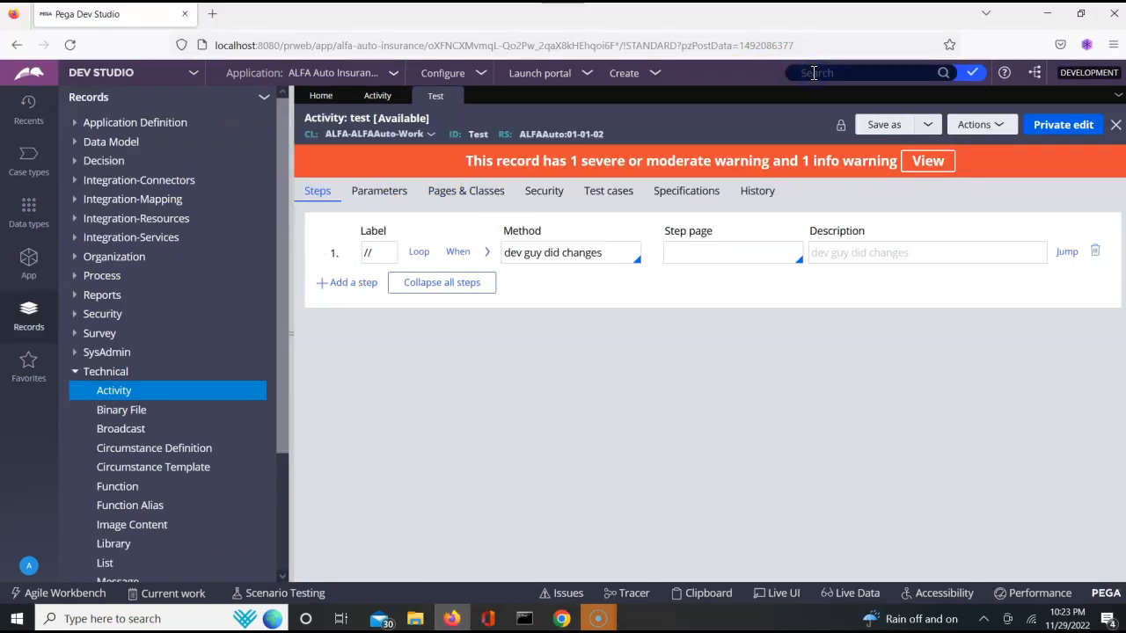
key("ctrl+v")
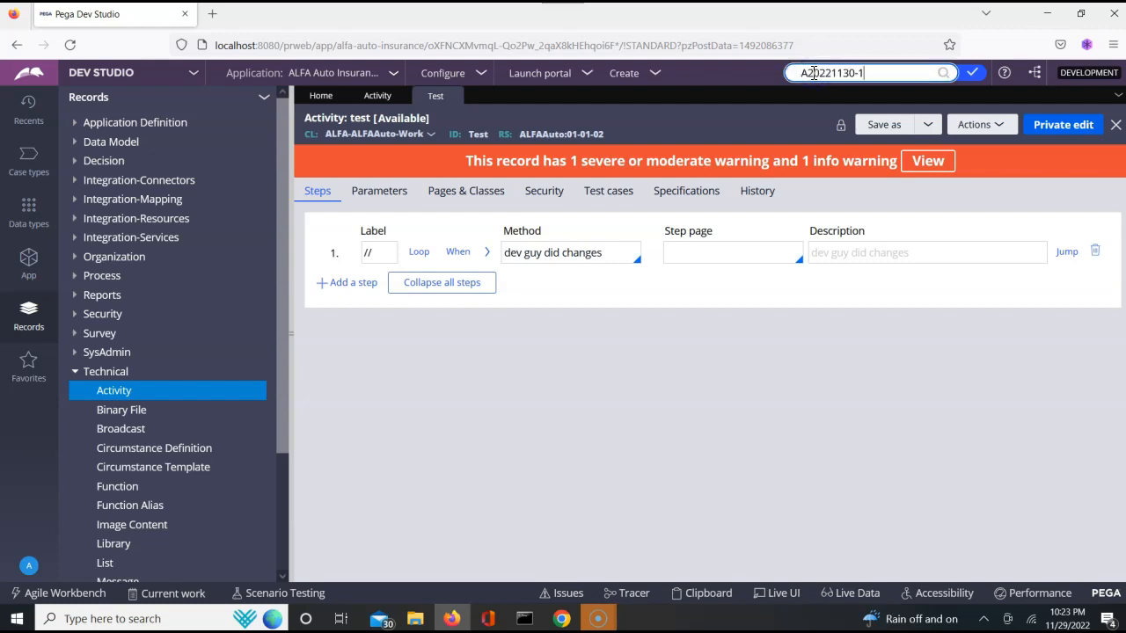
key("Return")
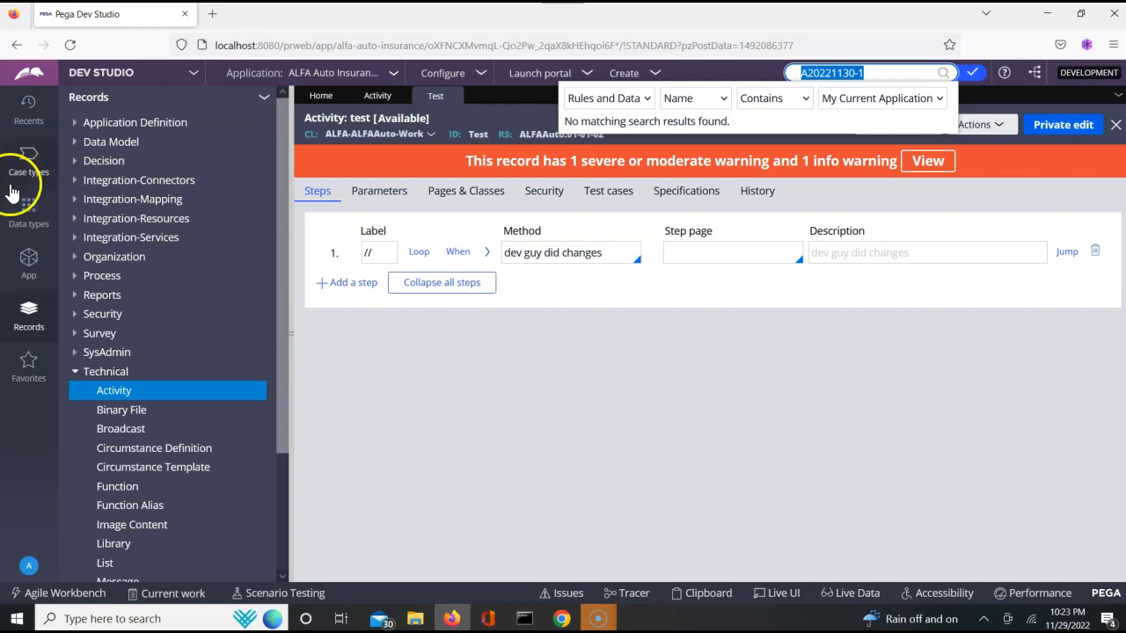
- Open case A20221130-1 from the ALFA-ALFAAuto-Work class instances and try to open its CustomerInfo assignment
left_click(28, 260)
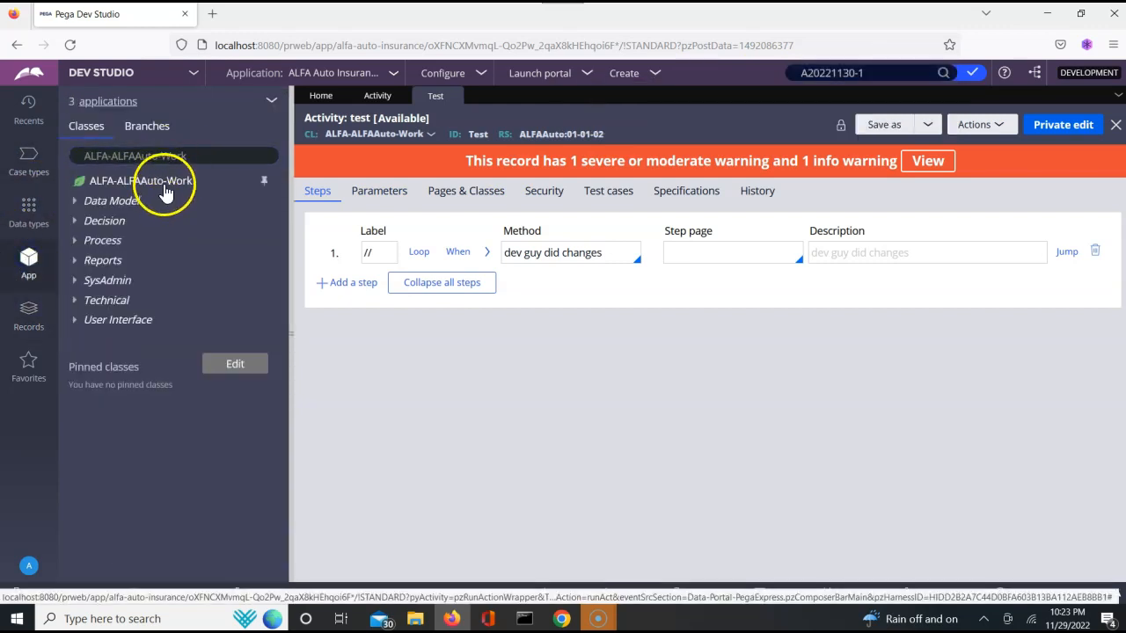
left_click(165, 184)
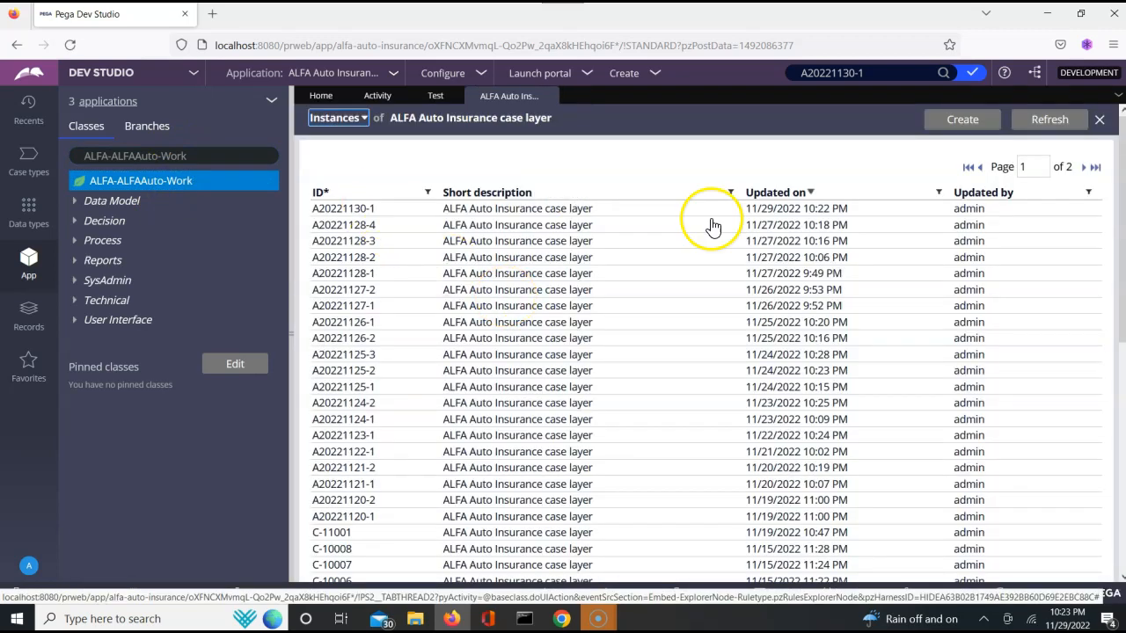
left_click(338, 211)
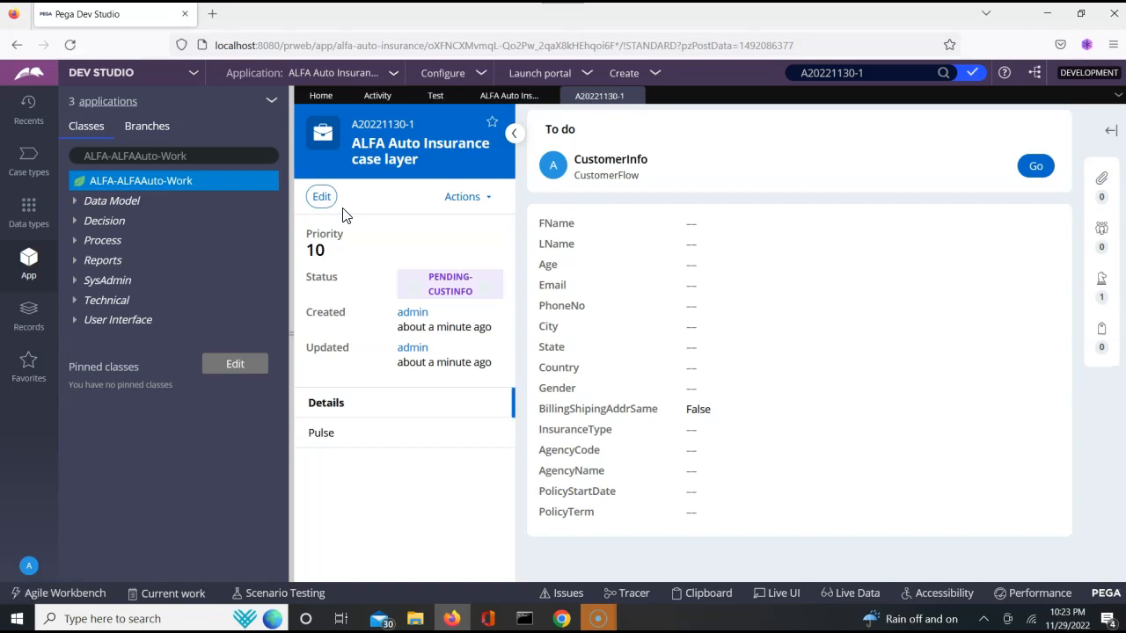
left_click(1036, 167)
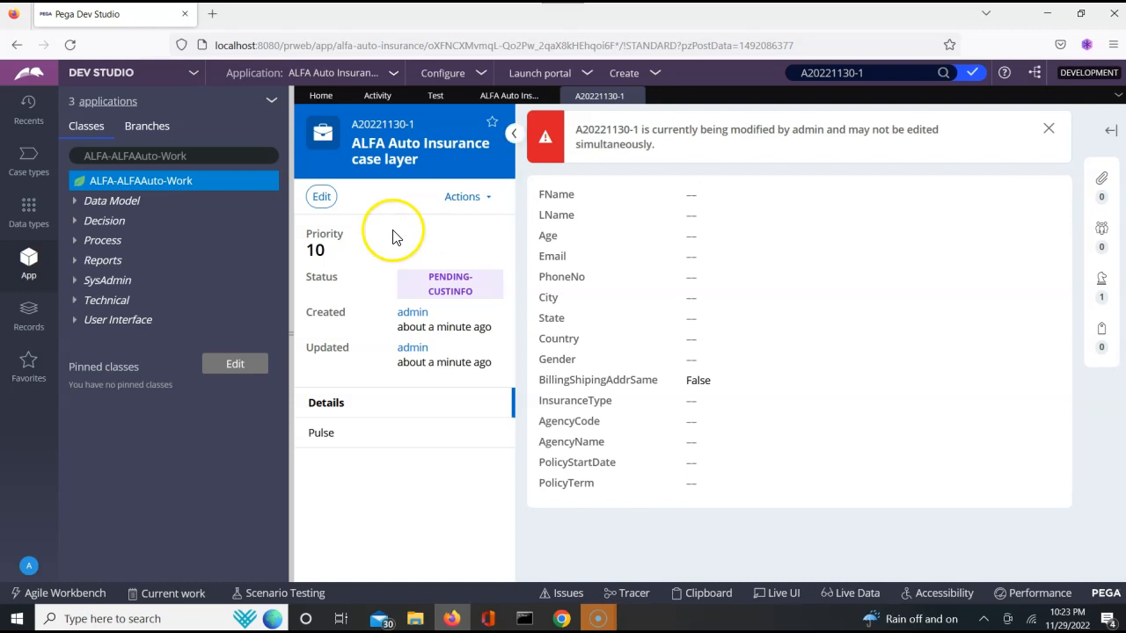
- Launch pgAdmin 4 v6 from the Windows Start menu
left_click(293, 338)
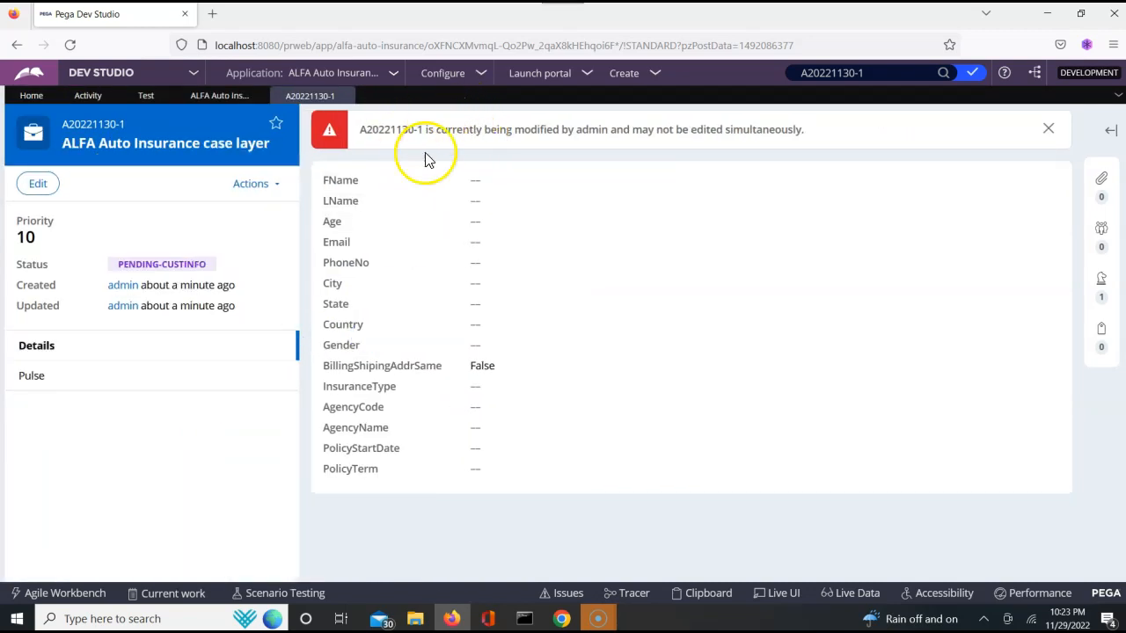
left_click(17, 621)
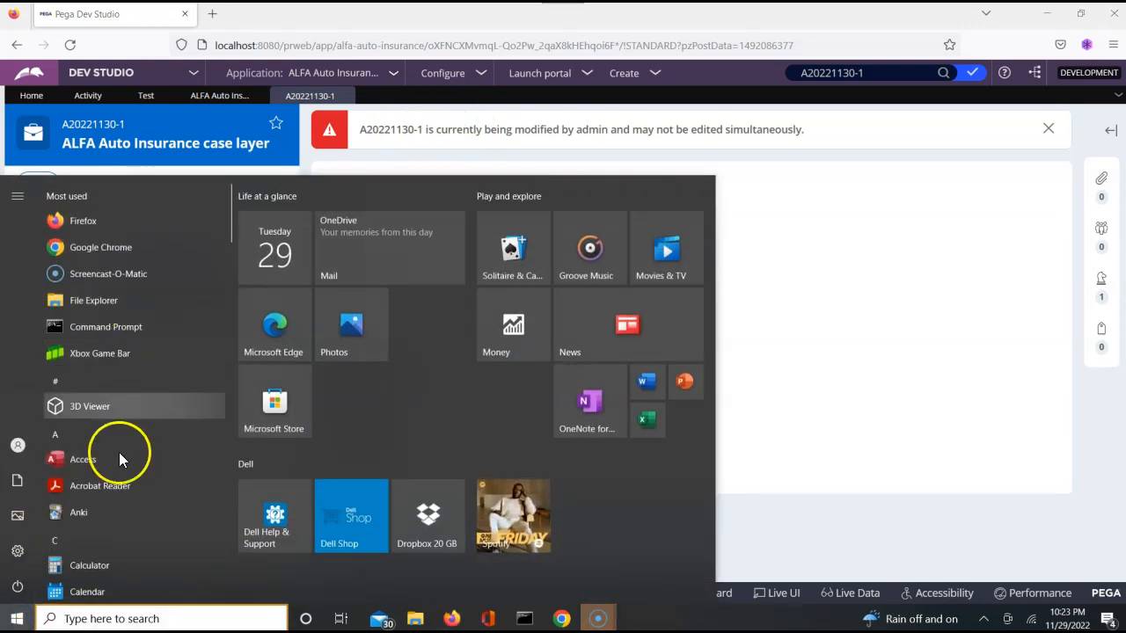
type("pg")
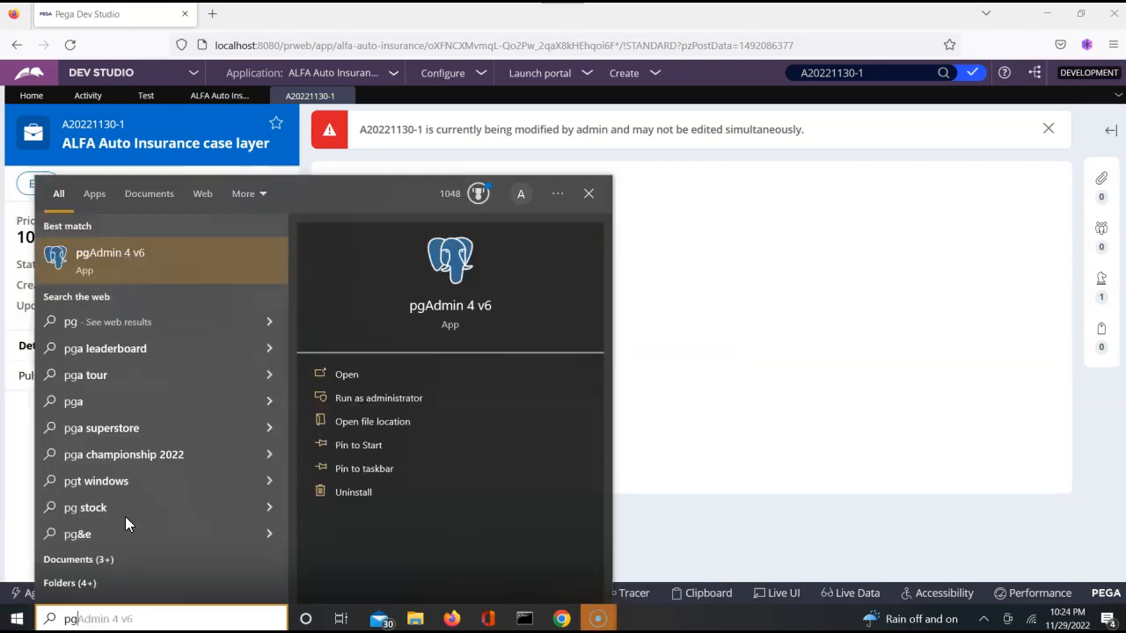
key("Return")
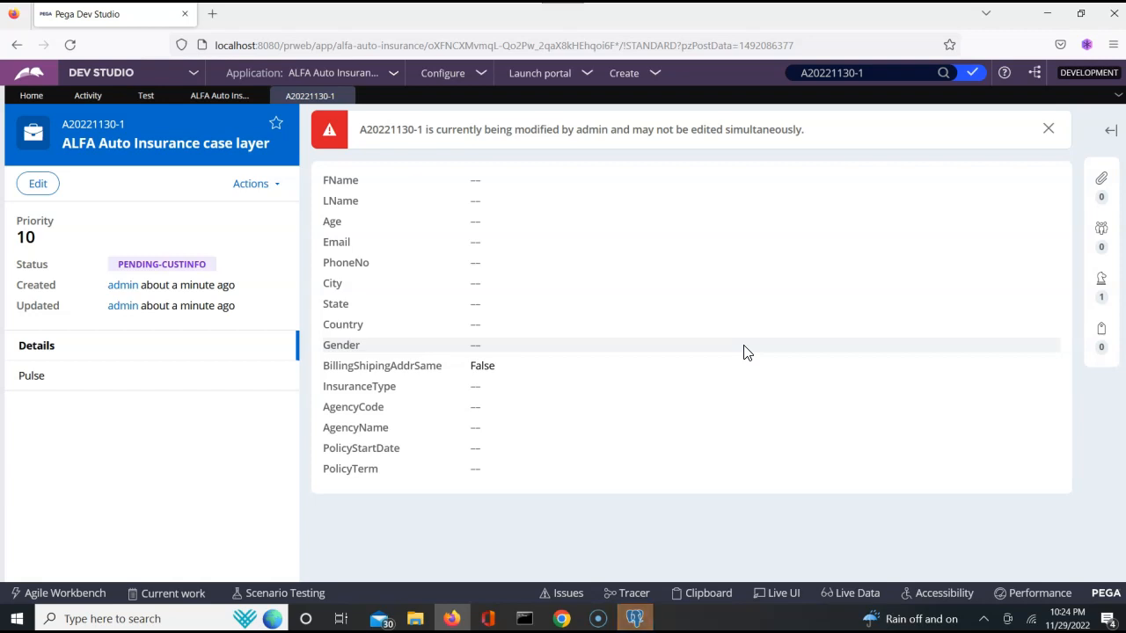
triple_click(380, 128)
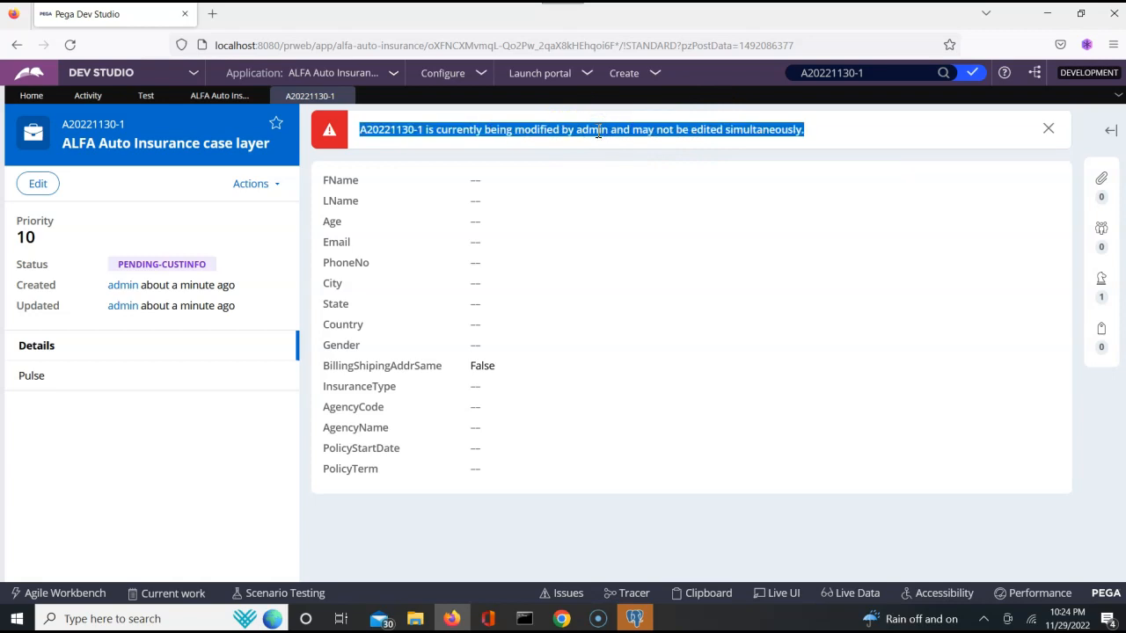
- Switch to the admin's browser and close the A20221130-1 case tab
left_click(561, 619)
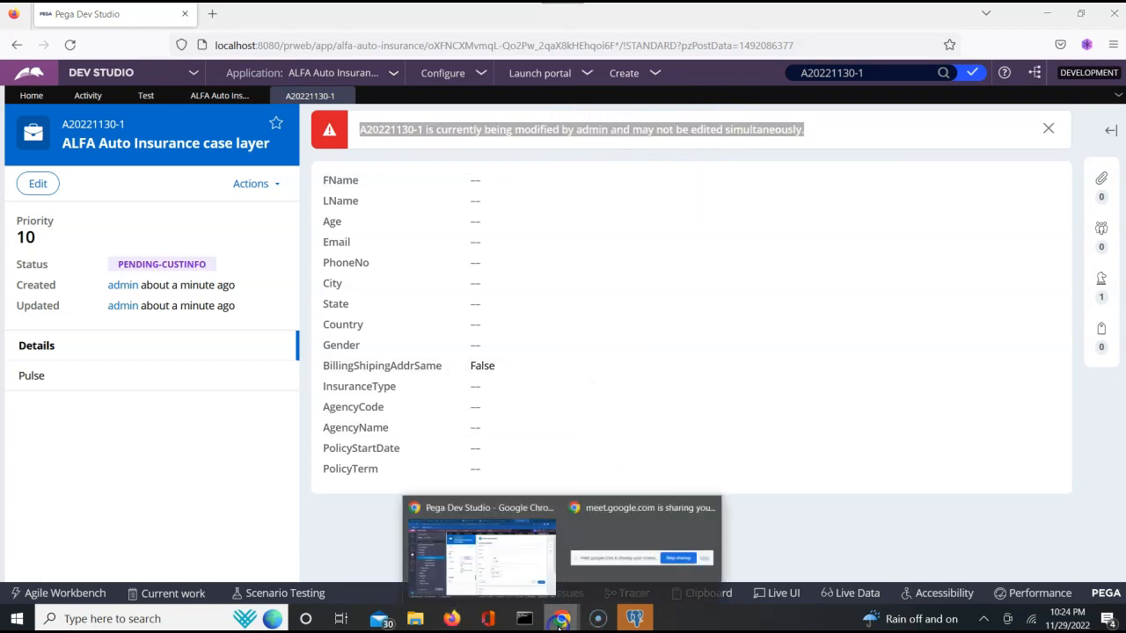
left_click(510, 570)
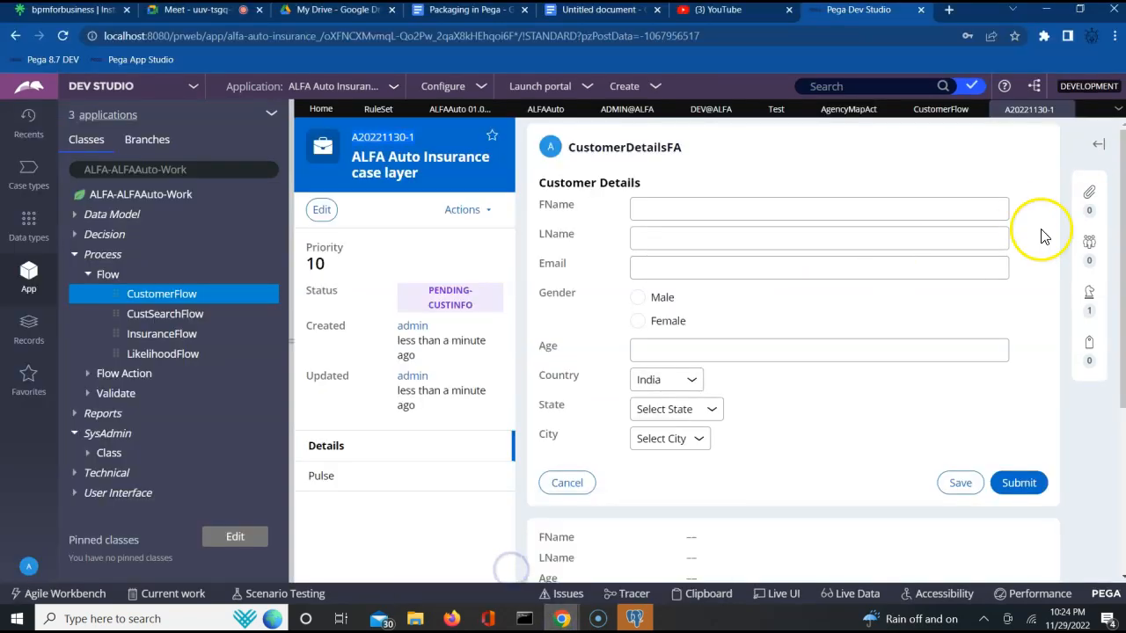
left_click(1064, 110)
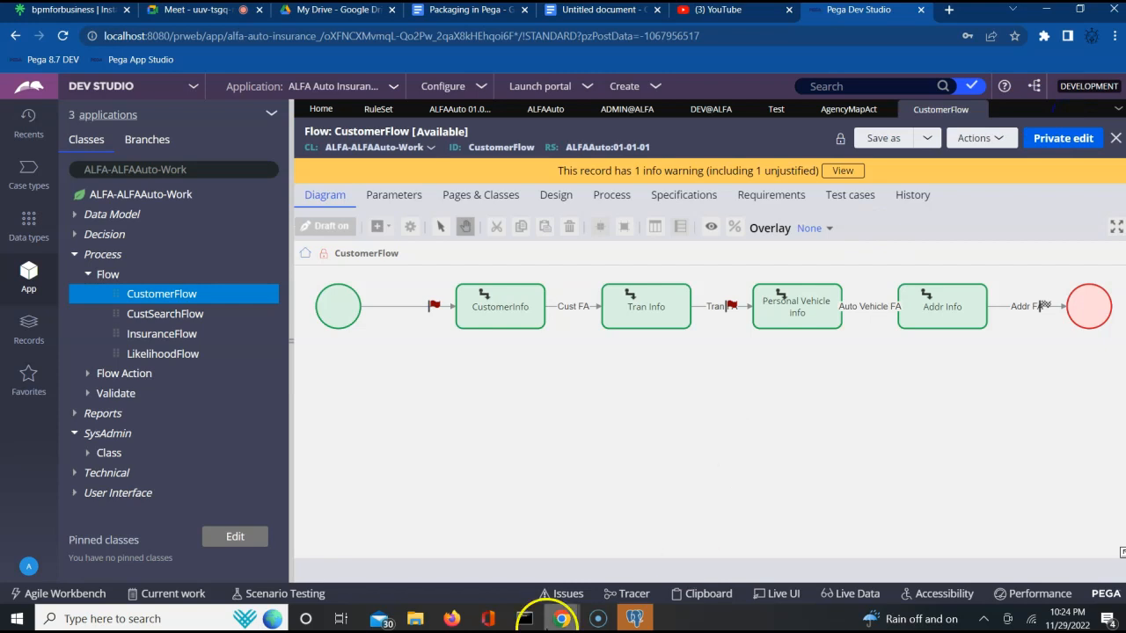
- In the developer's browser, refresh case A20221130-1 and open its CustomerInfo assignment form
left_click(454, 620)
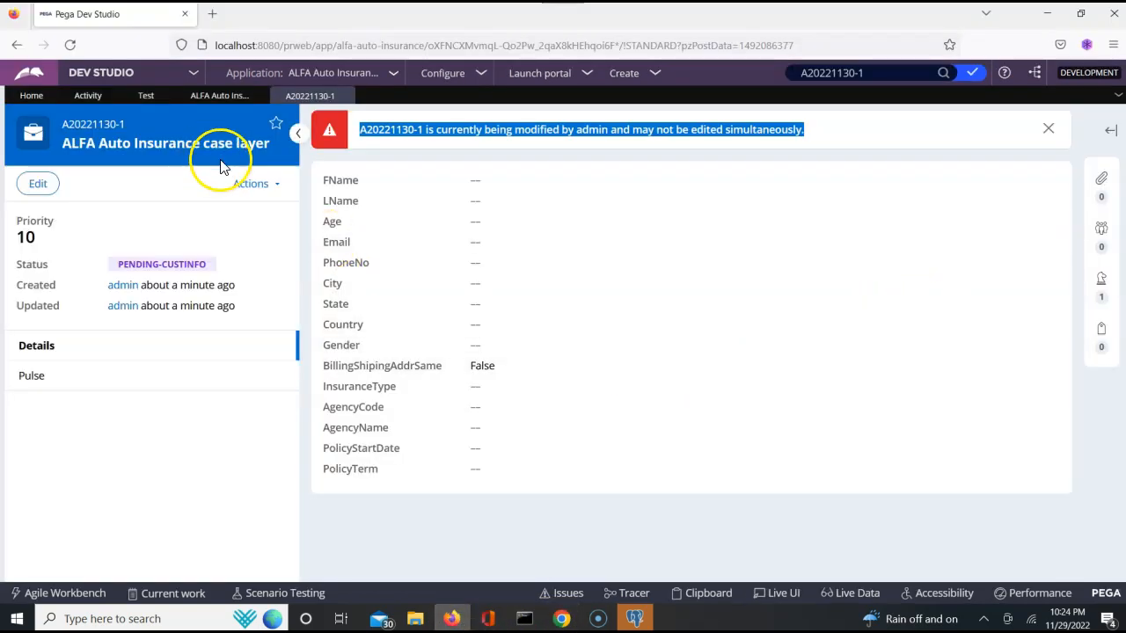
left_click(261, 188)
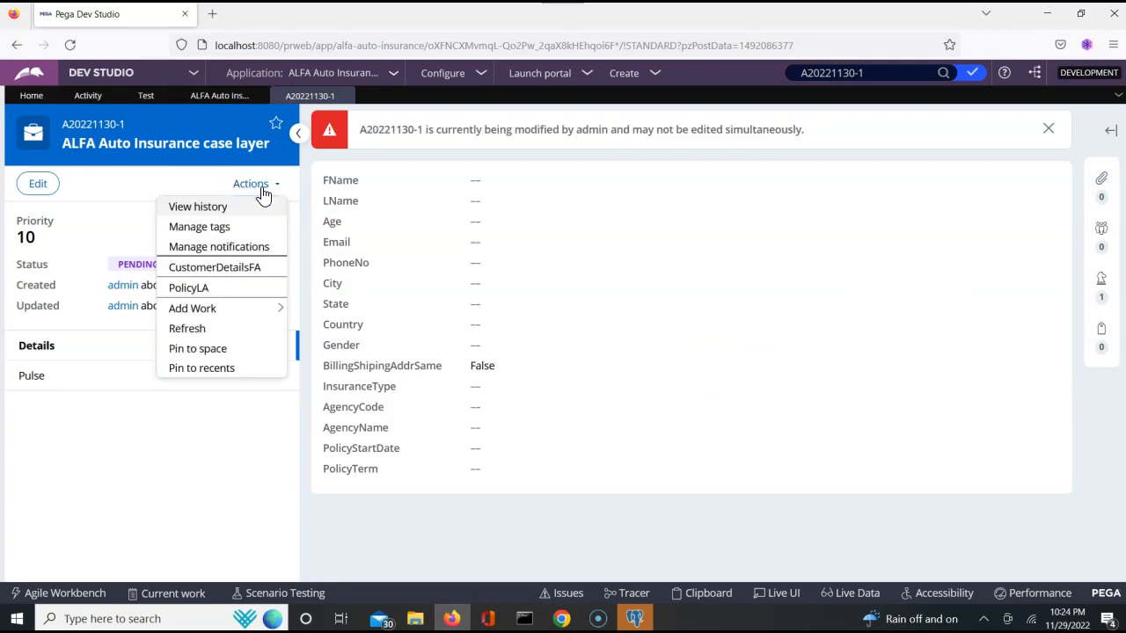
left_click(188, 329)
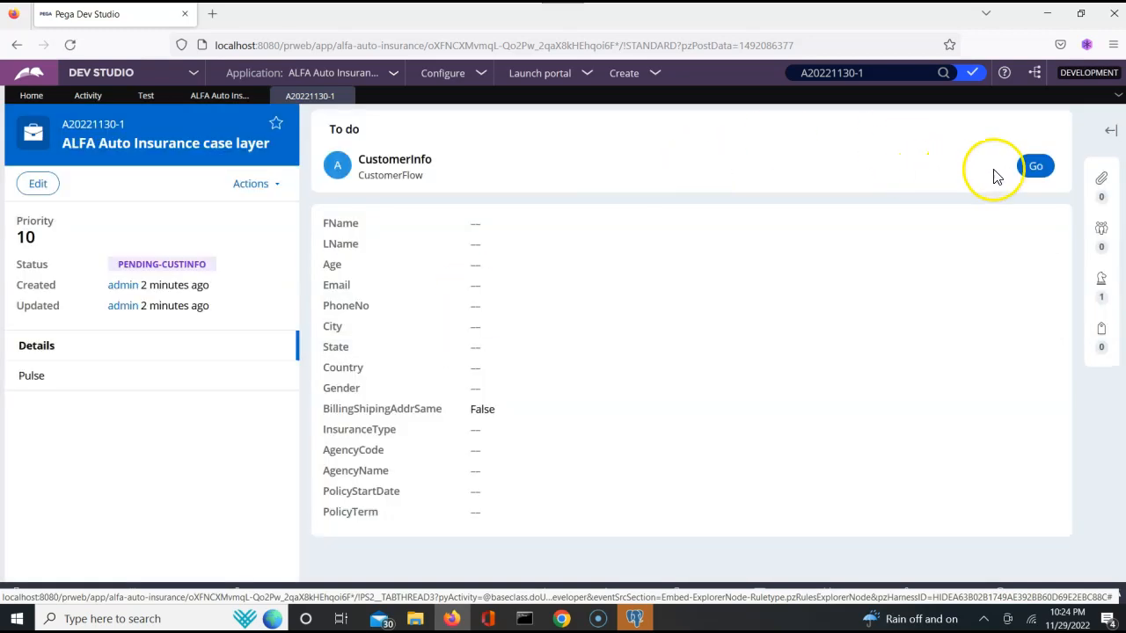
left_click(1035, 167)
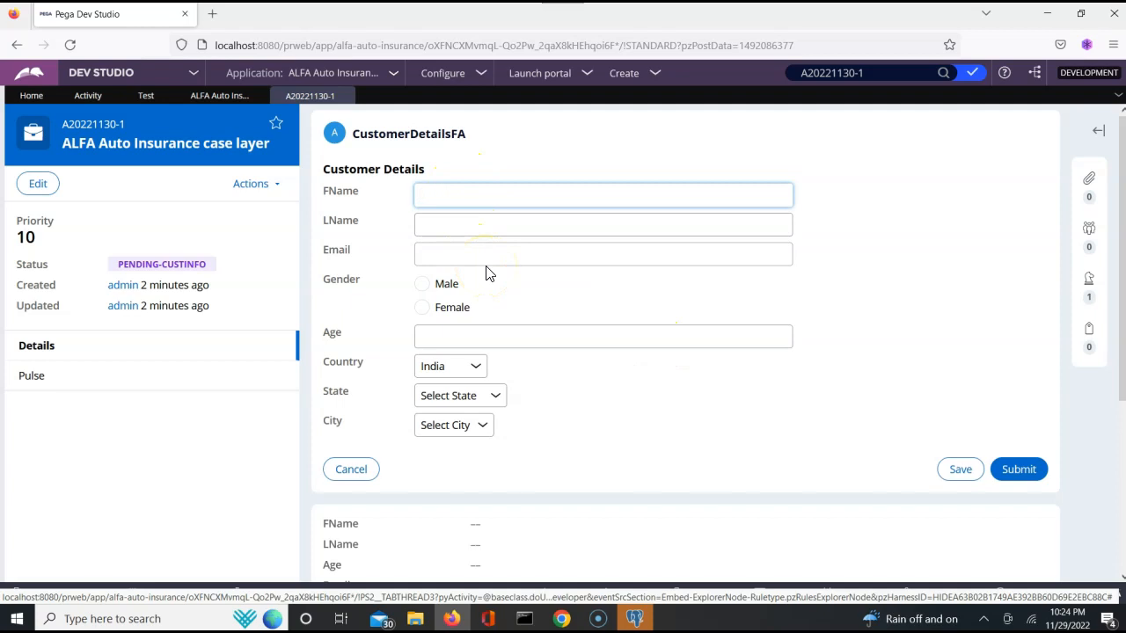
- In the admin's browser, reopen case A20221130-1 from Recents and try to open its CustomerInfo assignment
left_click(563, 619)
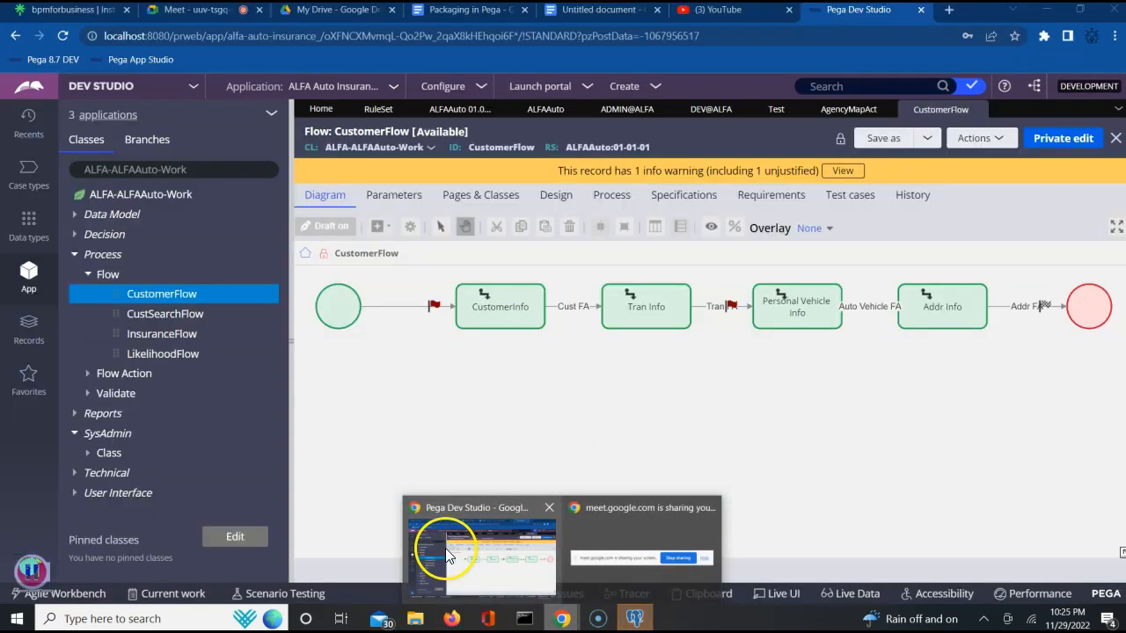
left_click(446, 553)
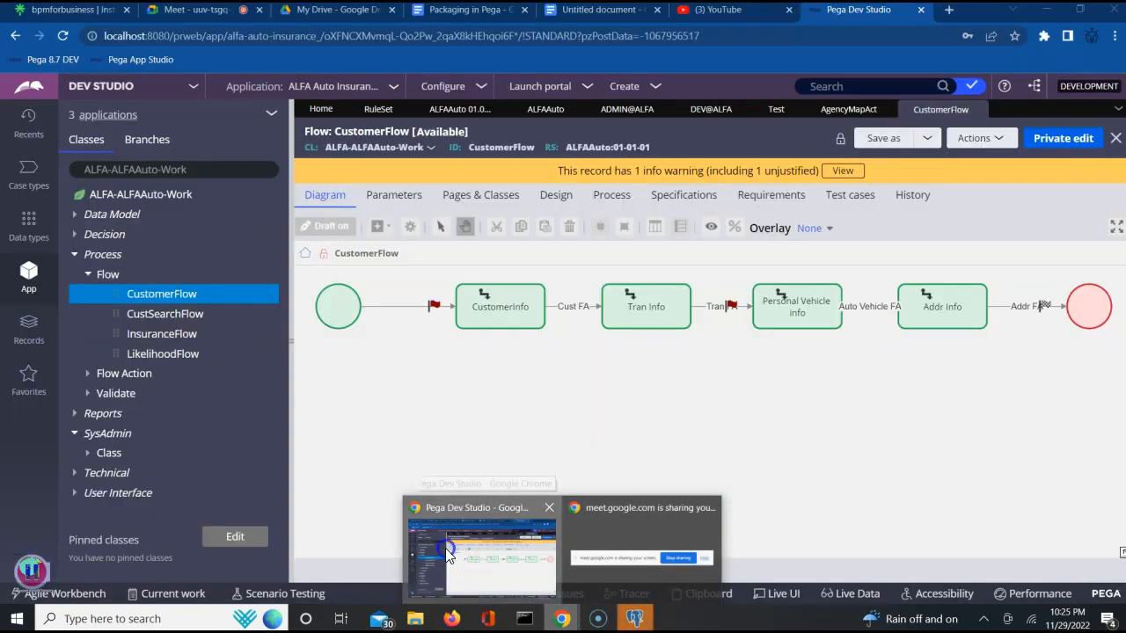
left_click(32, 136)
left_click(147, 241)
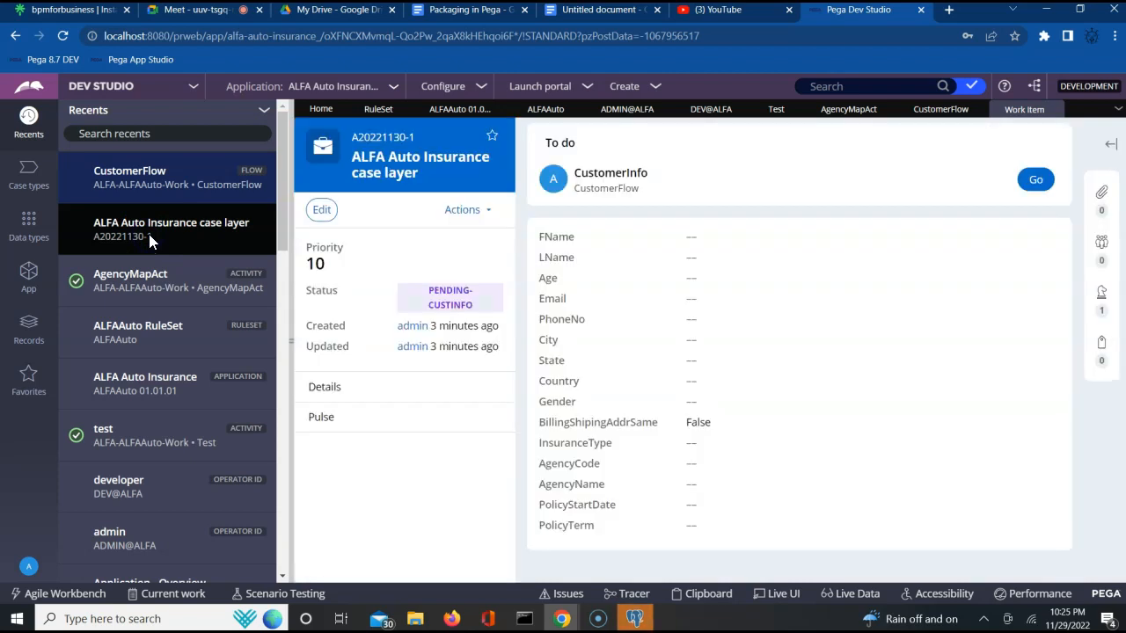
left_click(1036, 183)
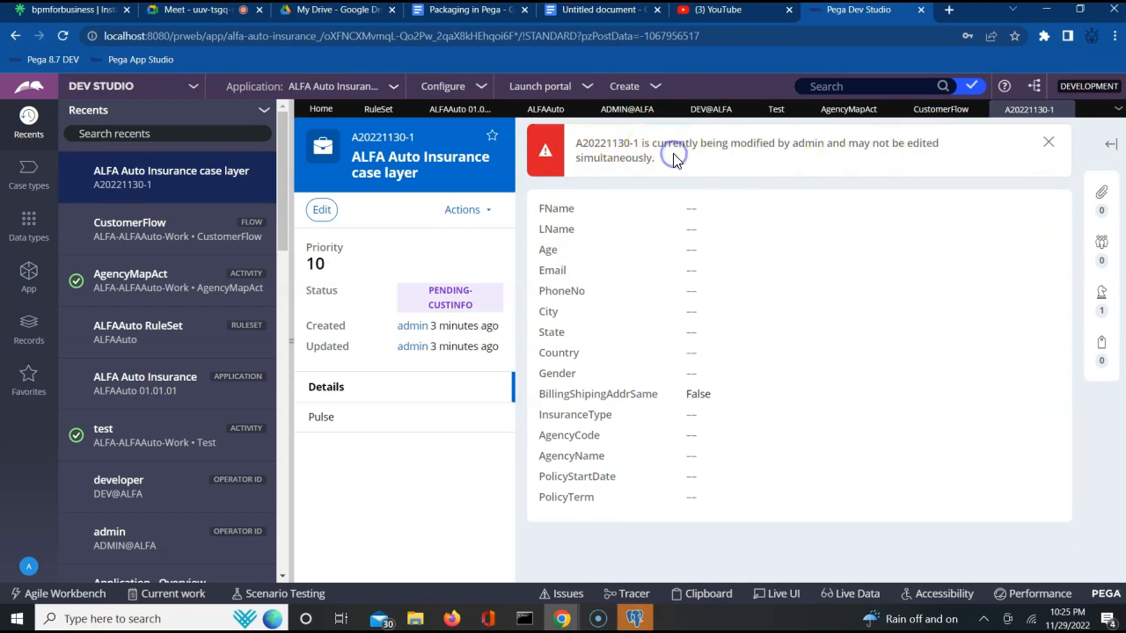
- Switch to pgAdmin, expand Servers and connect to PegaDB by entering the master password
triple_click(674, 159)
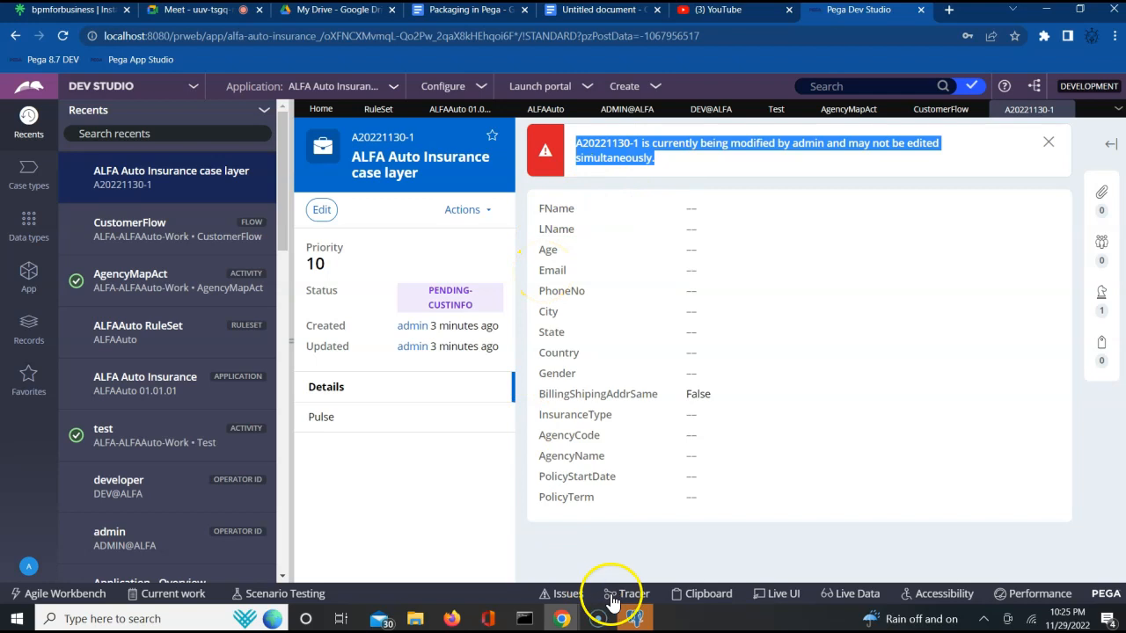
left_click(637, 620)
left_click(627, 244)
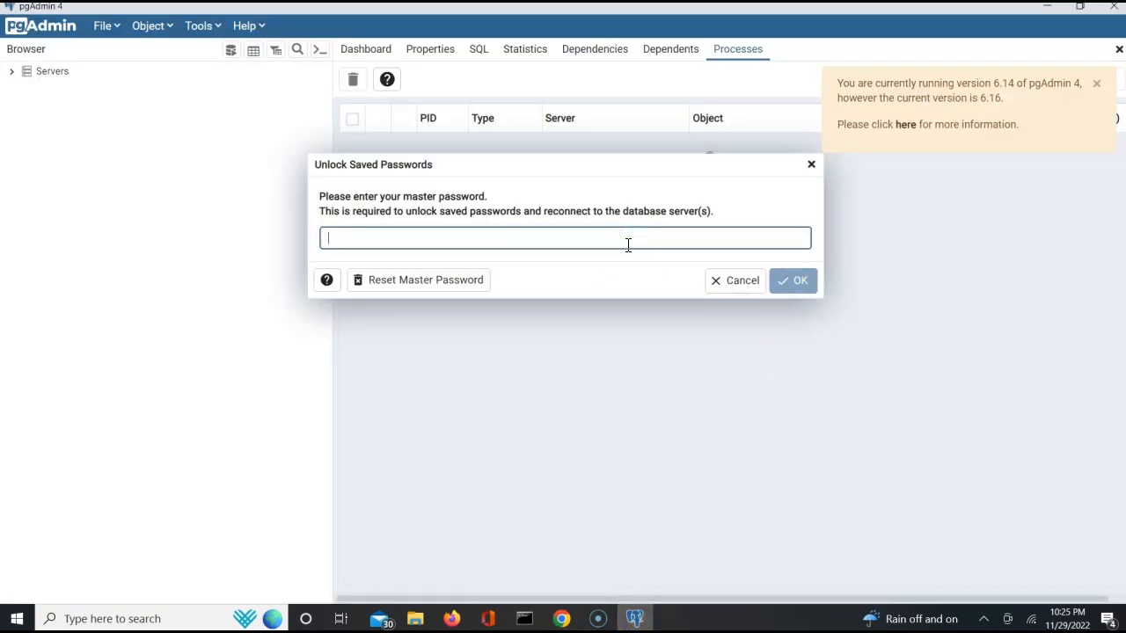
left_click(811, 164)
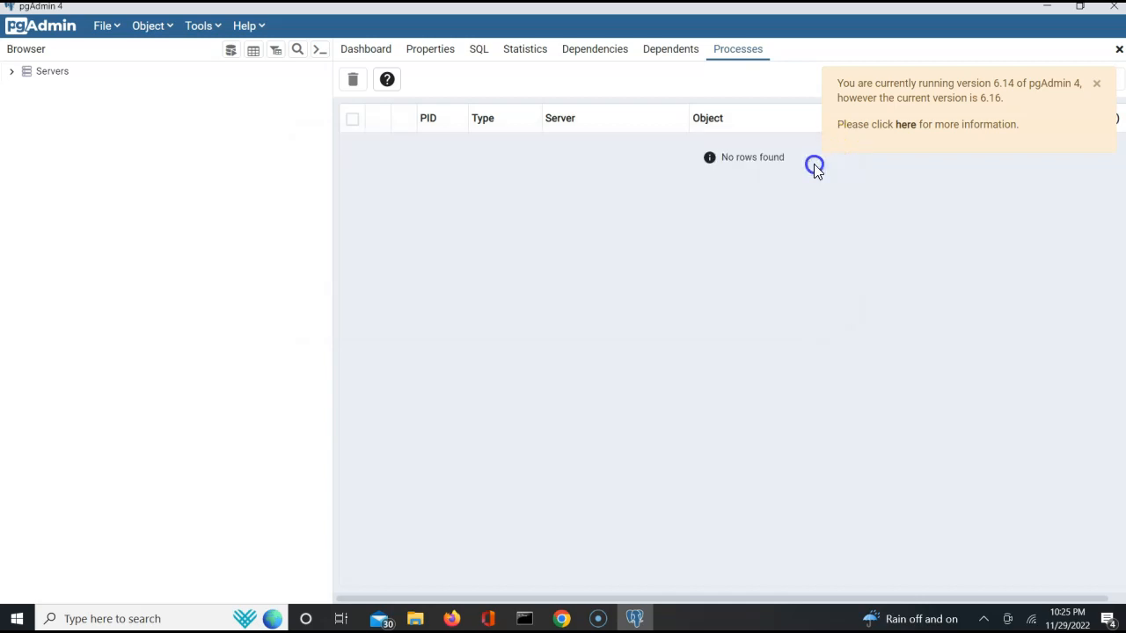
left_click(11, 73)
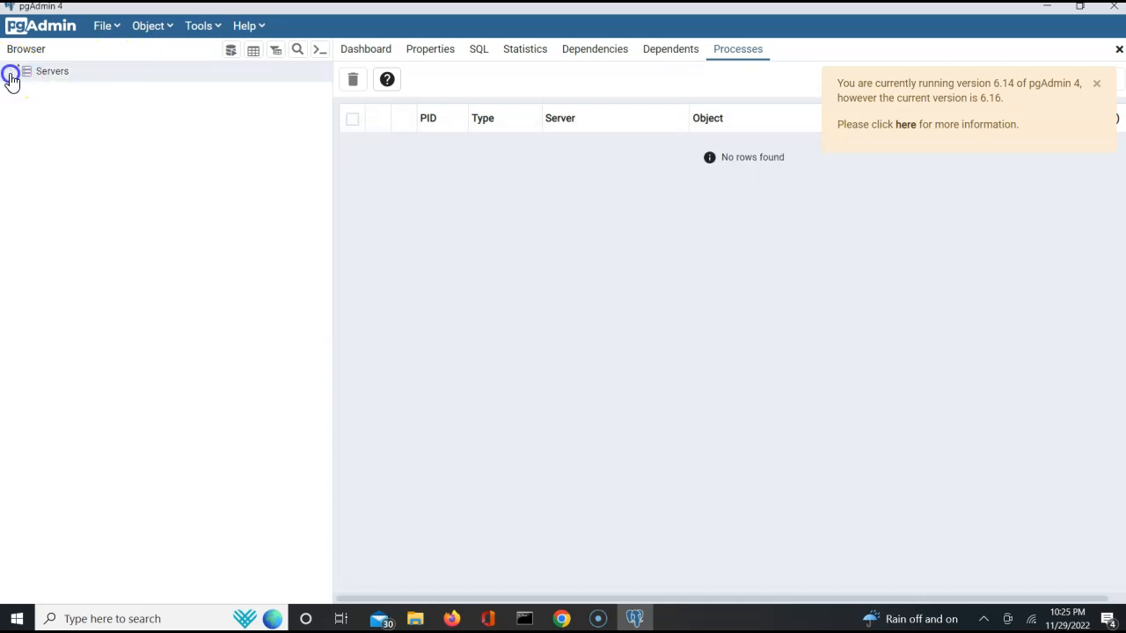
left_click(21, 90)
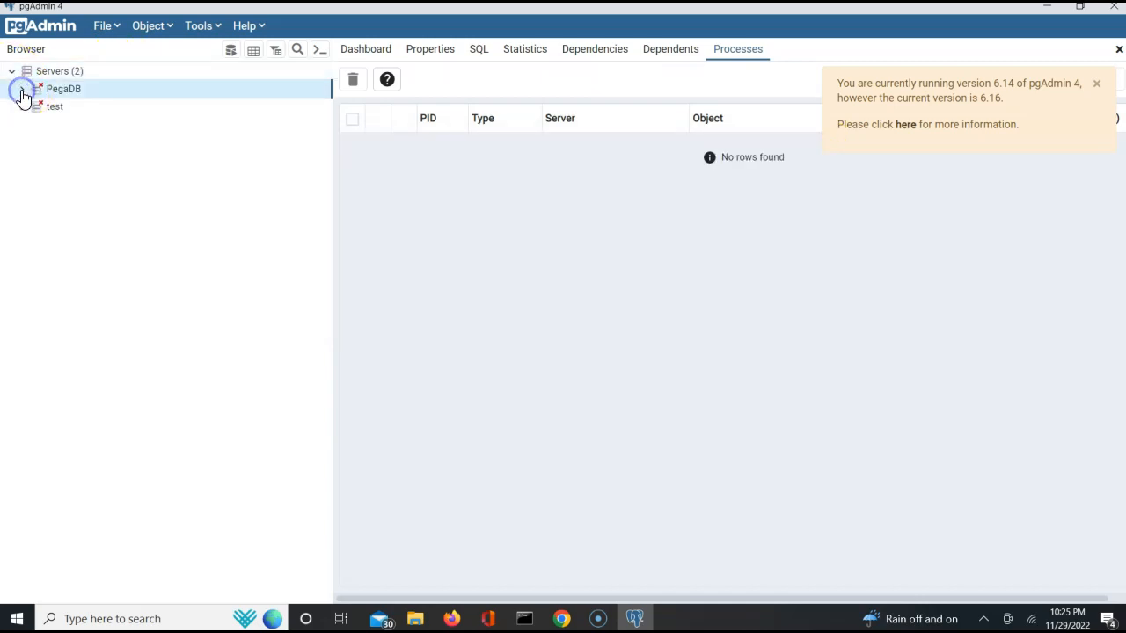
left_click(369, 232)
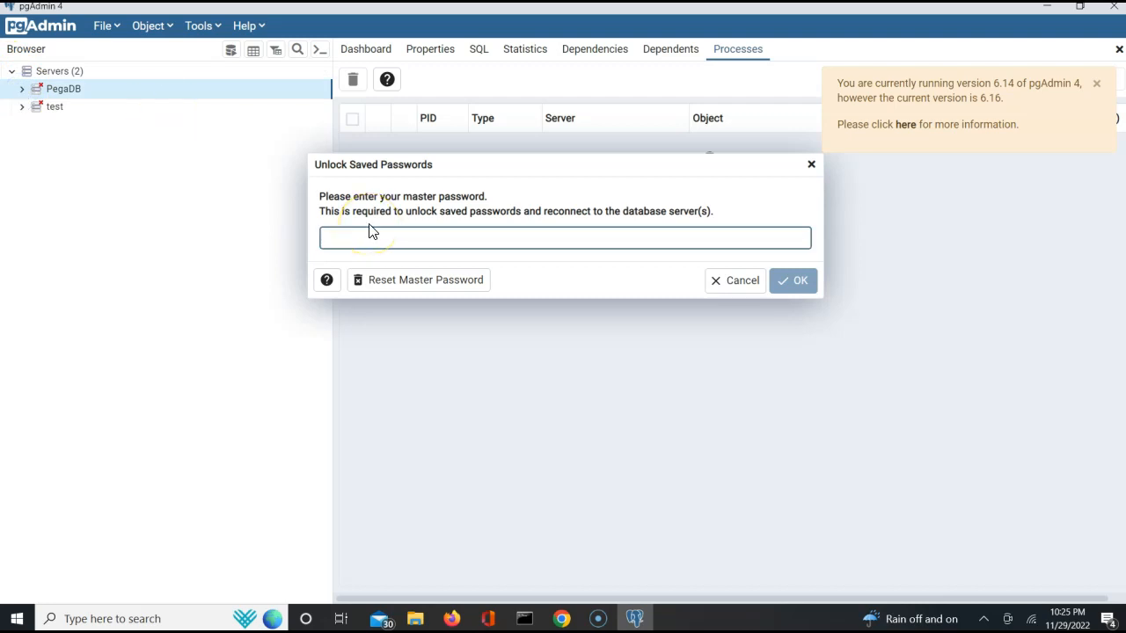
type("••")
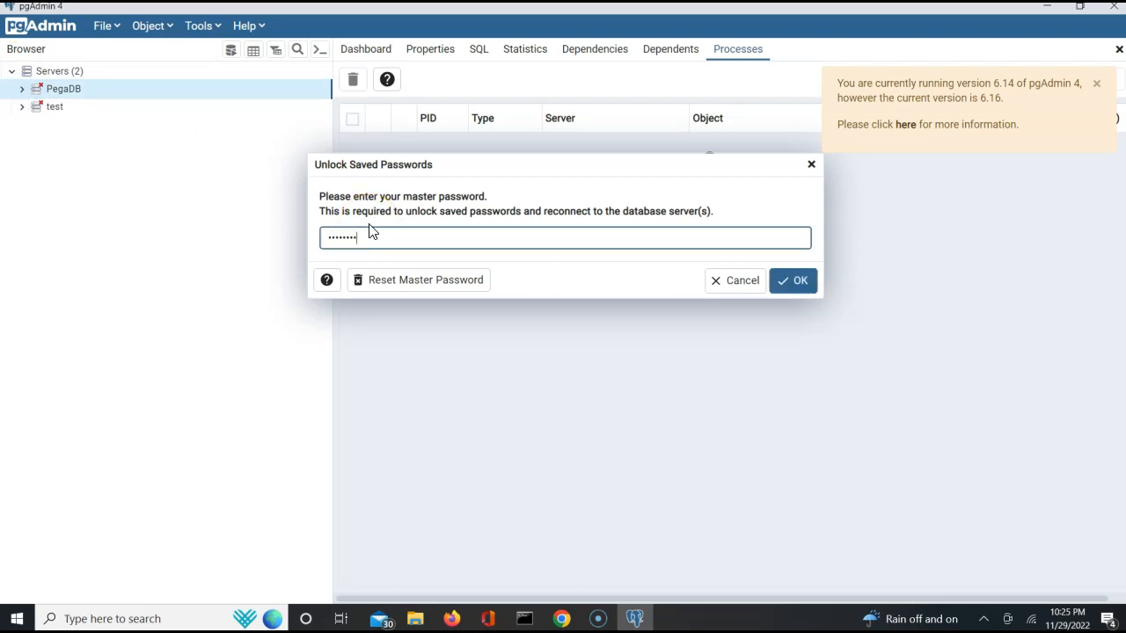
key("Return")
- Expand PegaDB's Login/Group Roles and Databases > postgres > Schemas
left_click(52, 157)
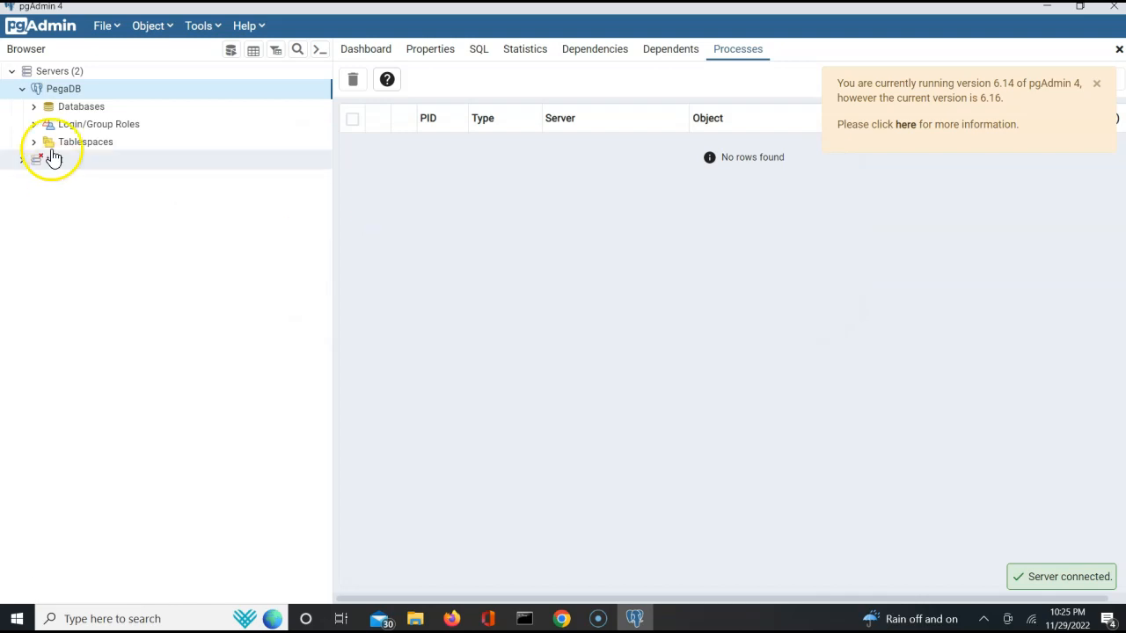
left_click(35, 125)
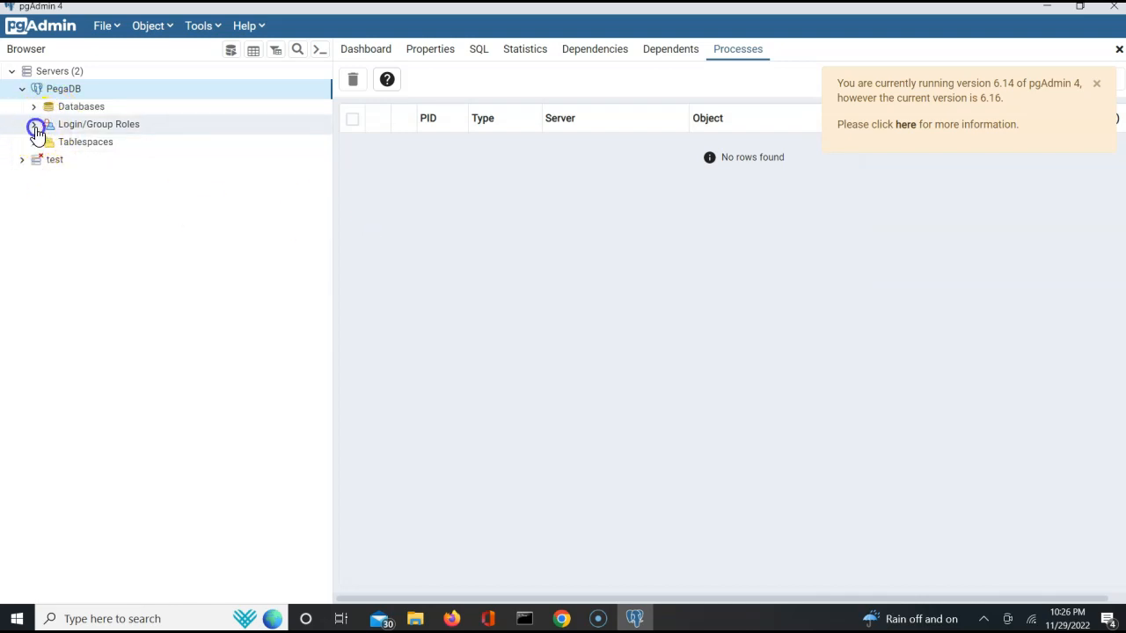
left_click(35, 108)
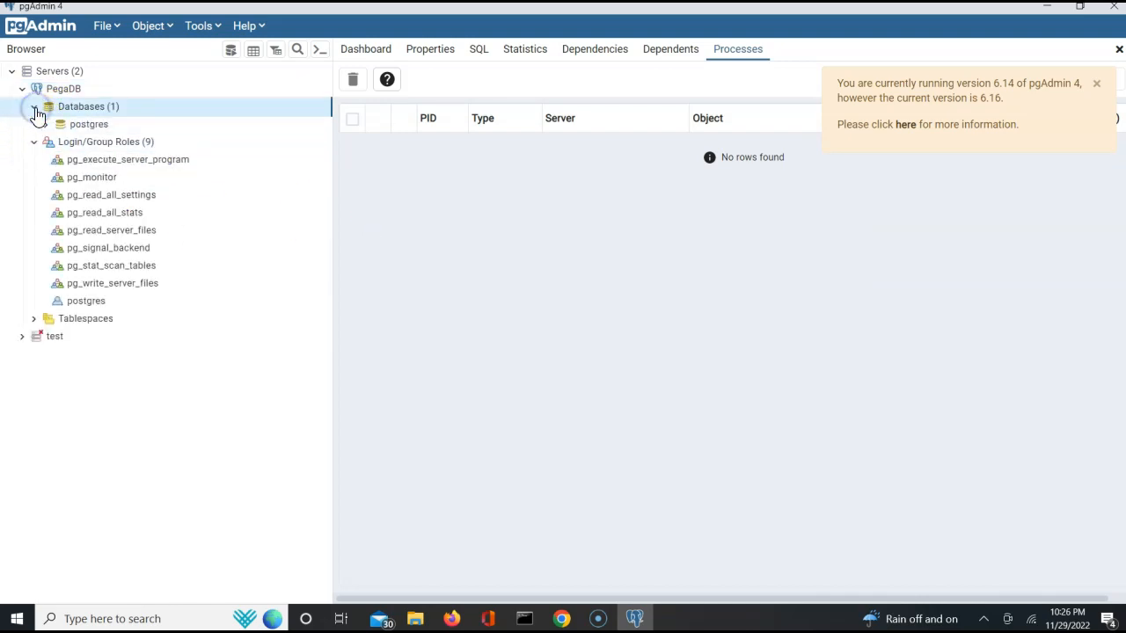
left_click(45, 124)
left_click(57, 267)
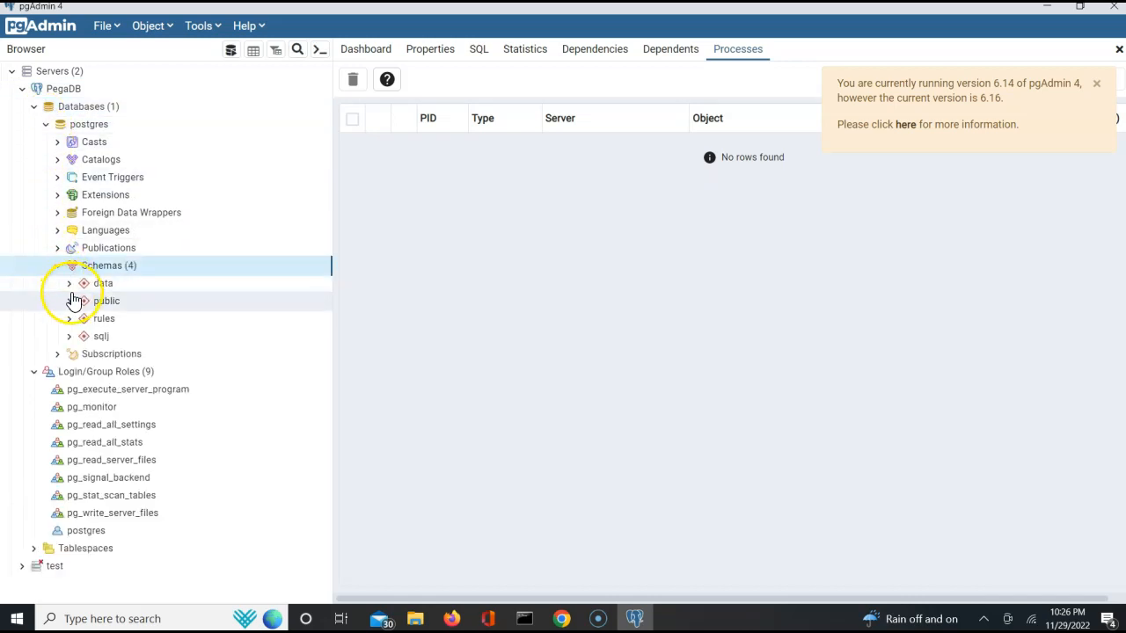
- Open a query tool on PegaDB's data schema and run select * from data.pr_sys_locks;
left_click(70, 284)
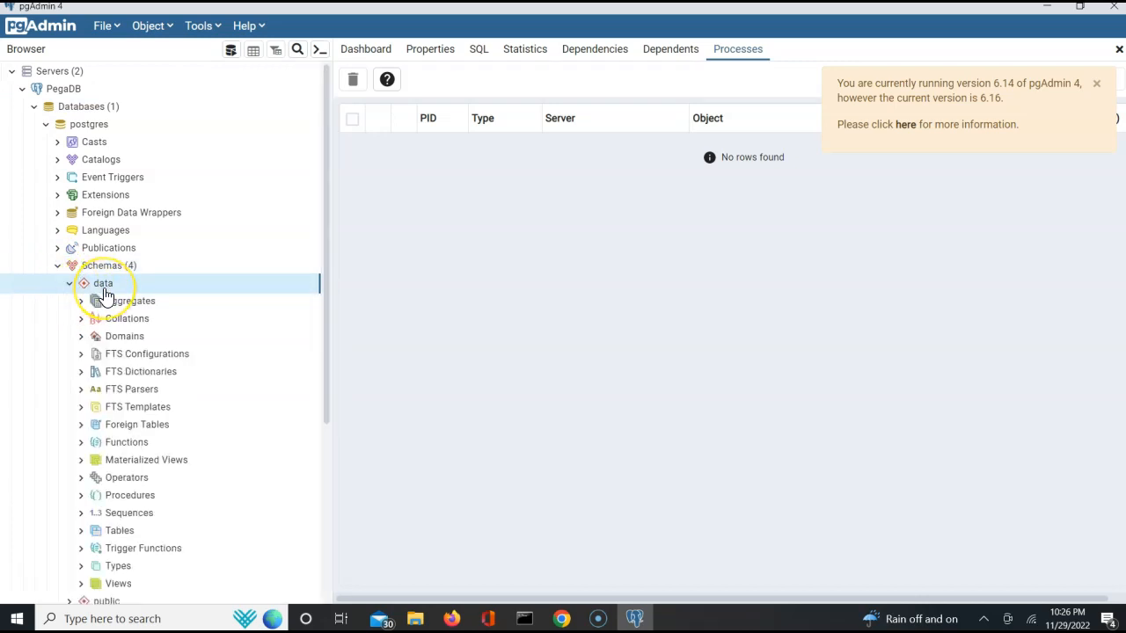
right_click(104, 294)
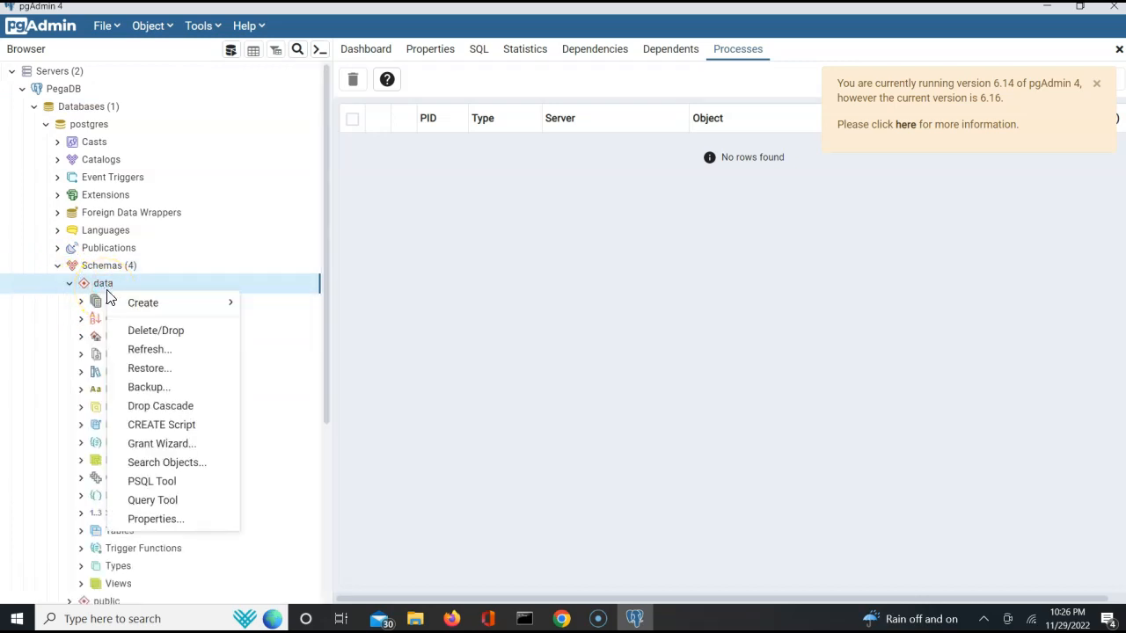
left_click(151, 499)
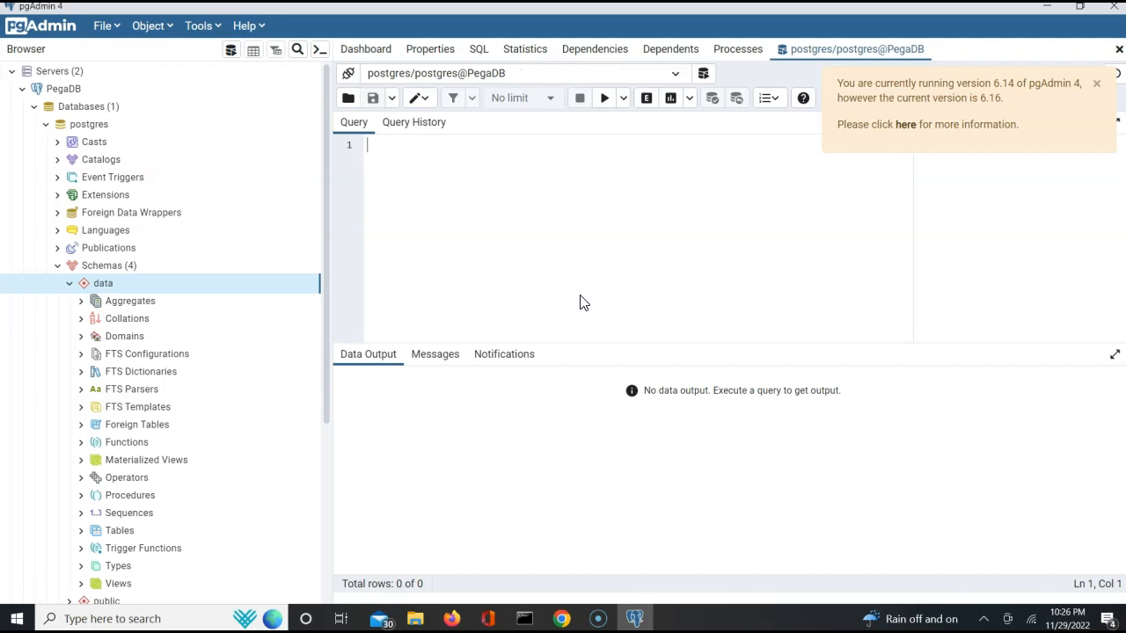
left_click(352, 268)
left_click(423, 235)
type("select * frpm")
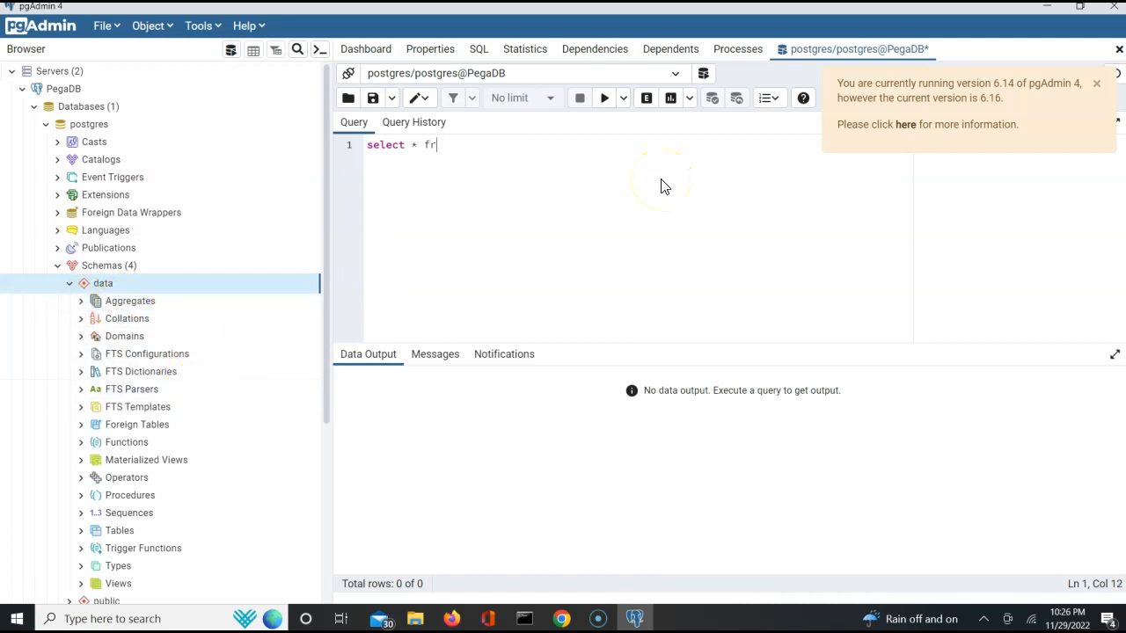
type("om data.pr_sys_locks;")
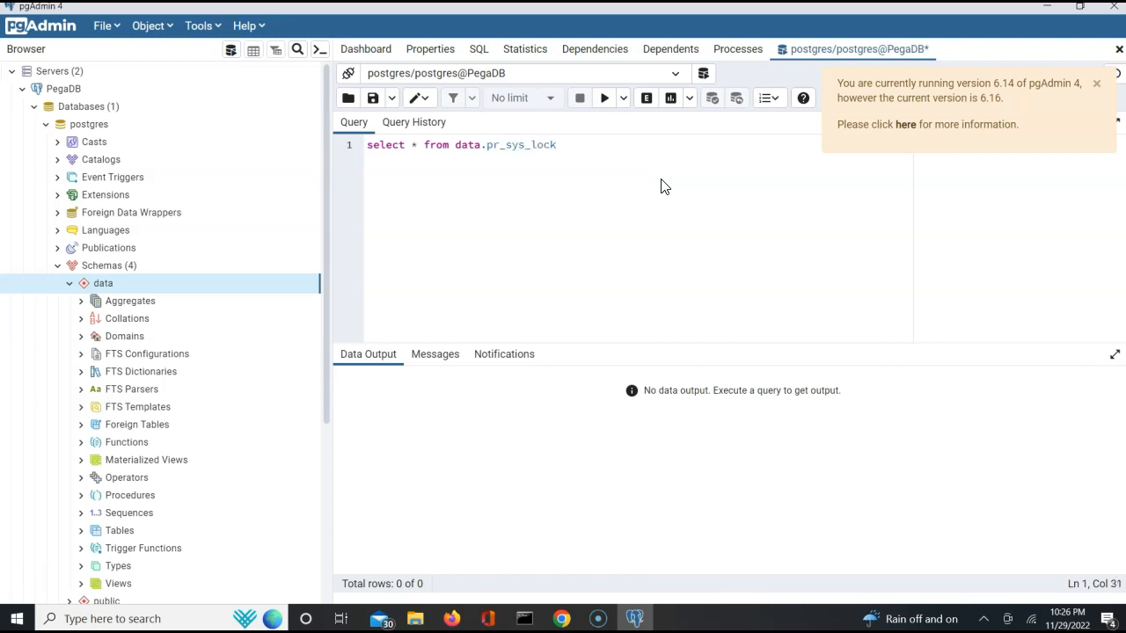
left_click(605, 98)
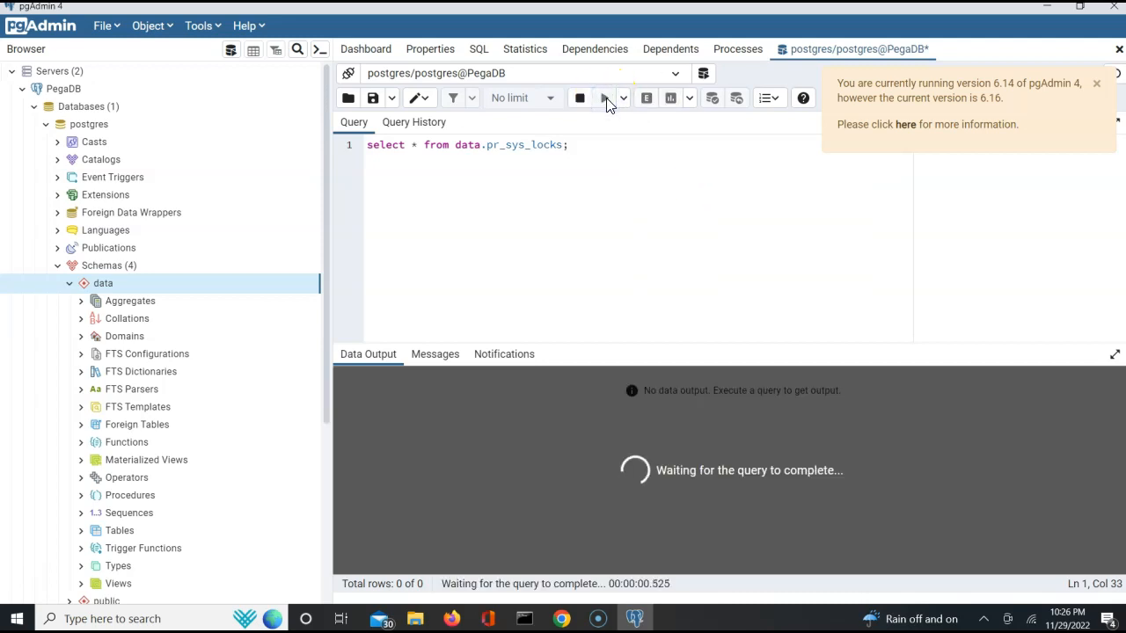
- Scroll through the columns of the pr_sys_locks result row to examine the lock's details
left_click(666, 429)
left_click(519, 148)
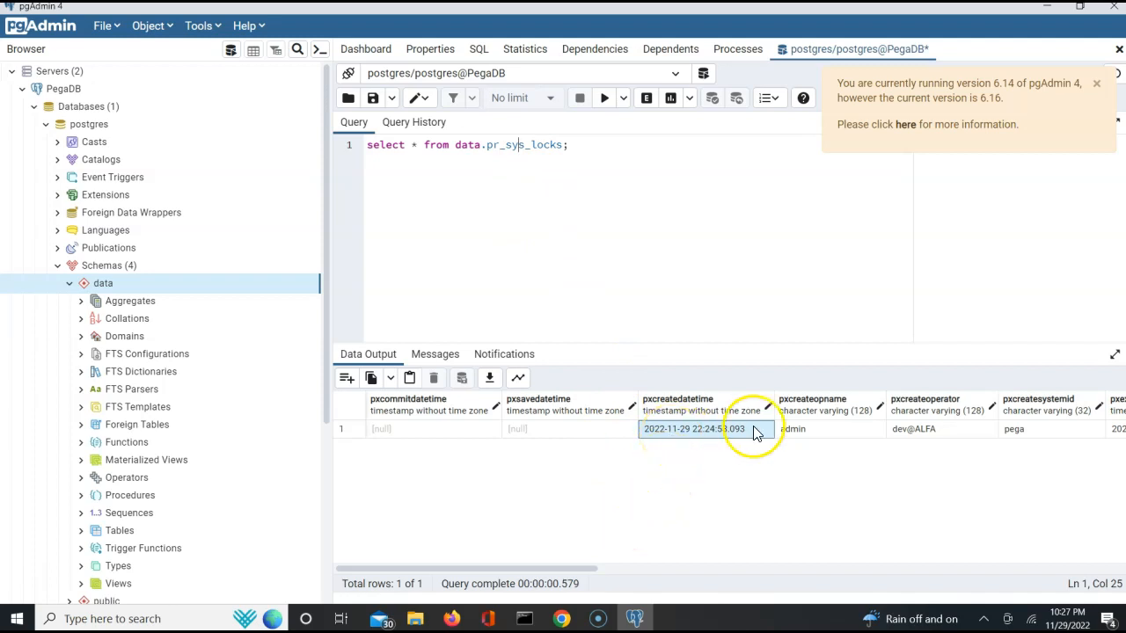
left_click(807, 436)
key("Right")
key("Right")
key("Right")
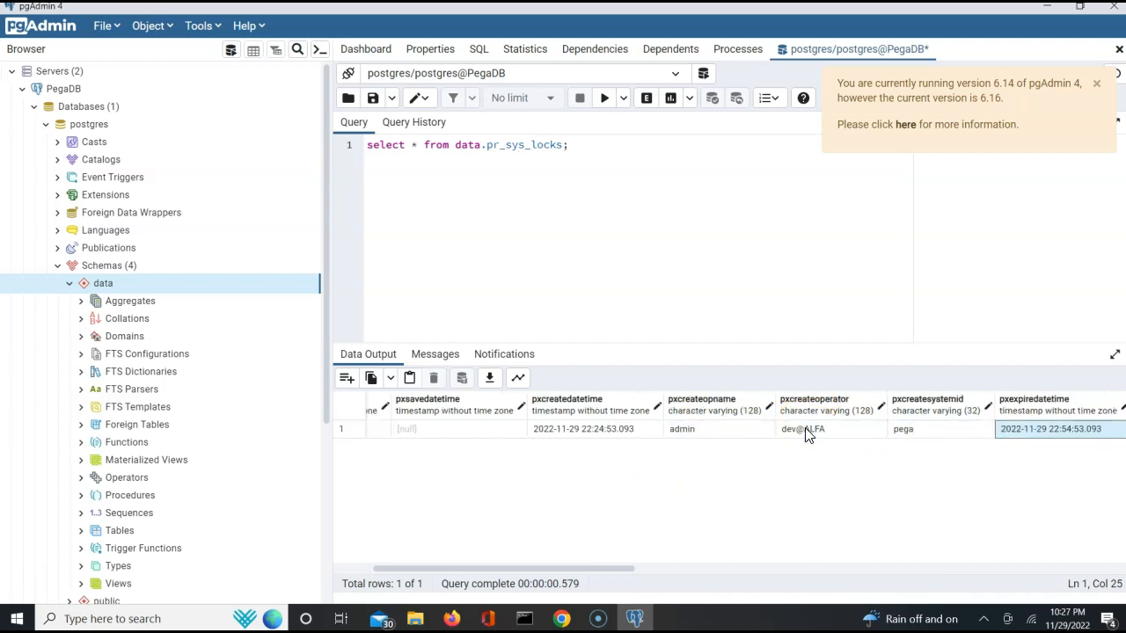
key("Right")
key("Right")
key("Right")
key("Right")
key("Right")
key("Right")
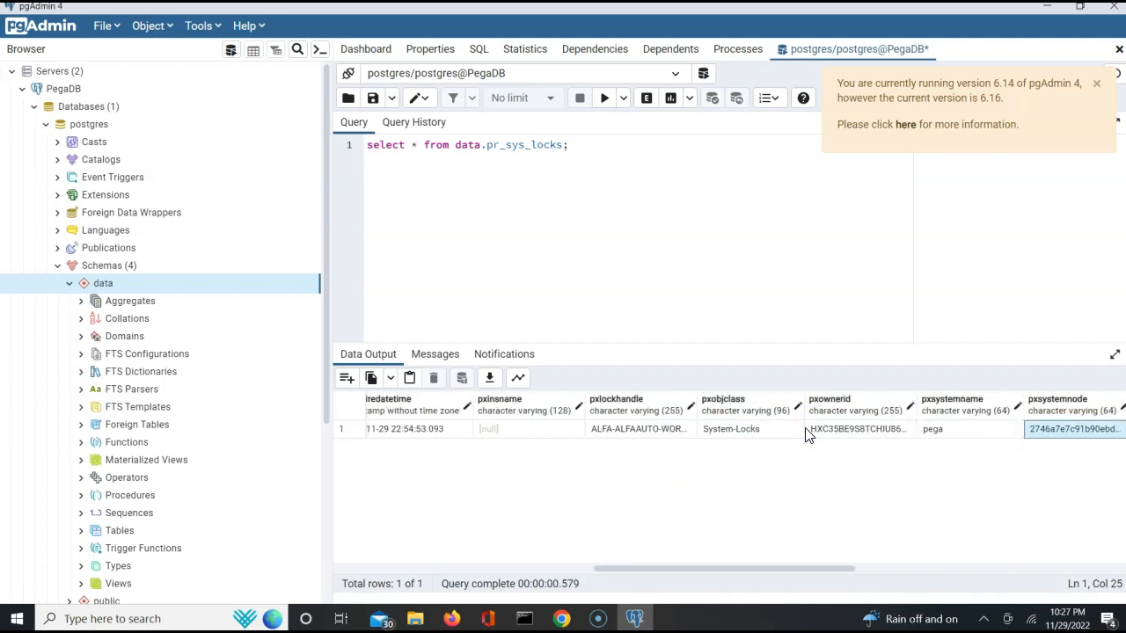
key("Right")
key("Right")
key("Right")
key("Left")
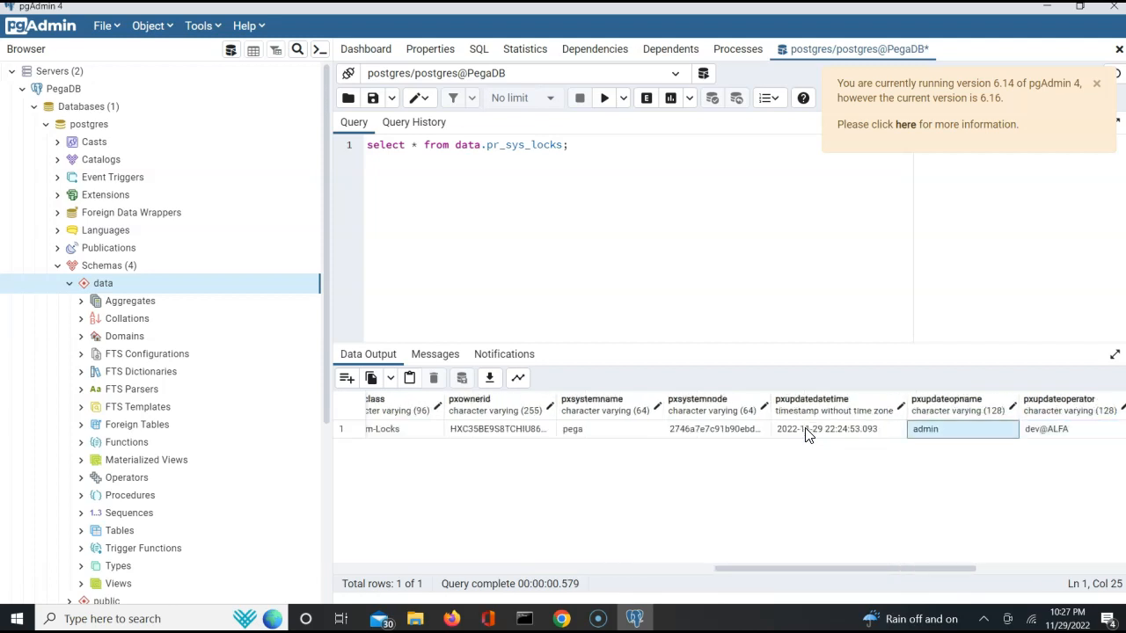
key("Right")
key("Right")
key("Right")
key("Right")
key("Right")
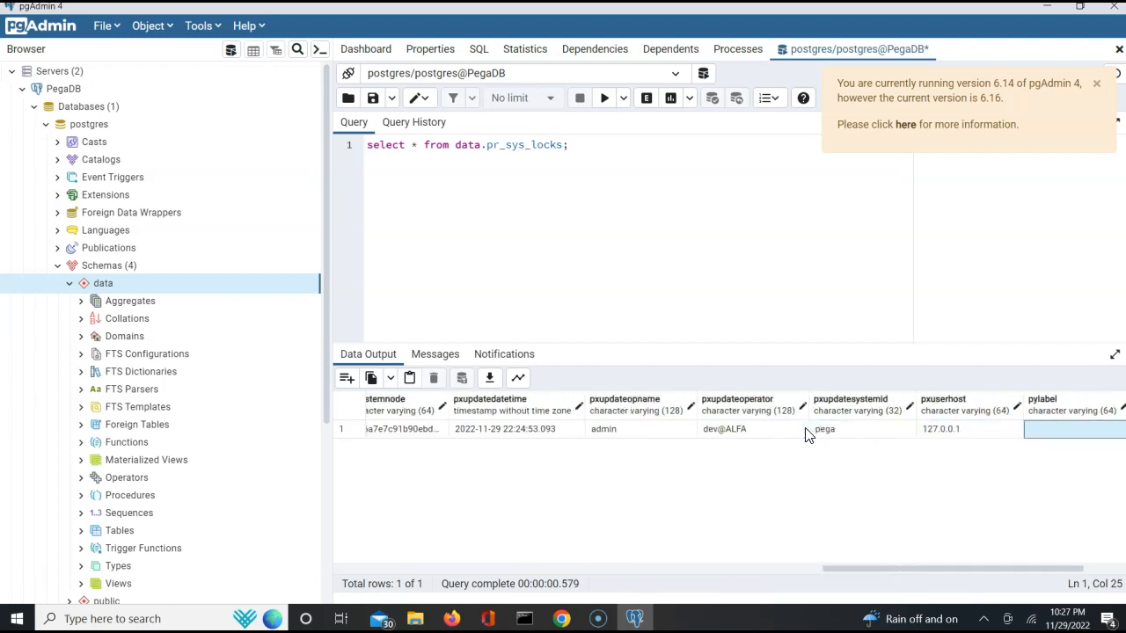
key("Left")
key("Left")
key("Left")
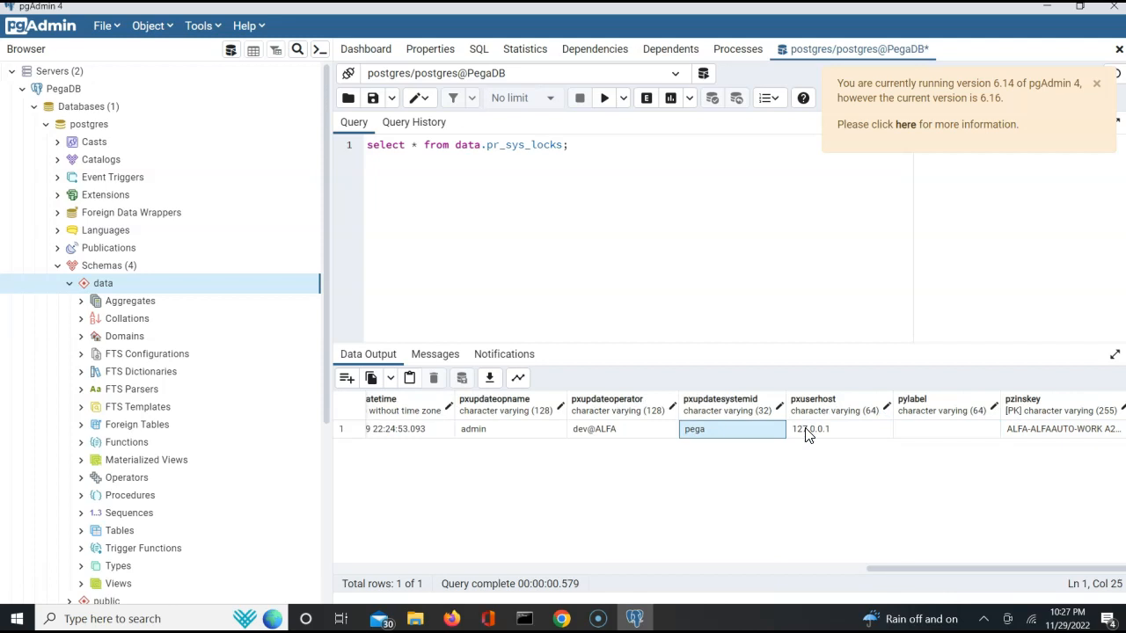
key("Left")
key("Right")
key("Right")
key("Right")
key("Right")
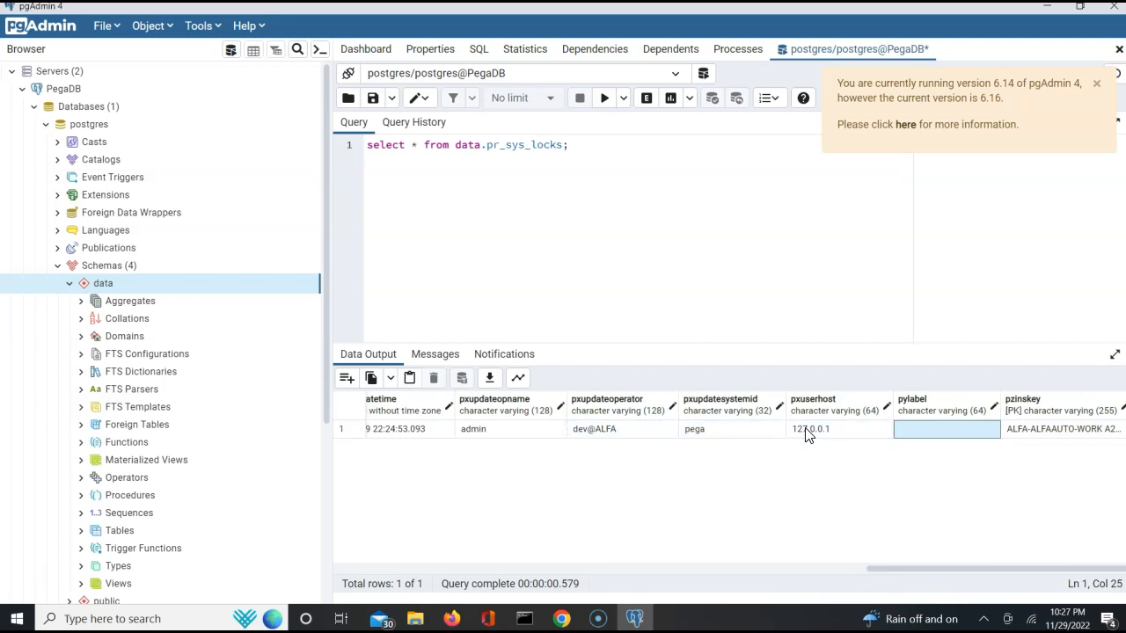
key("Left")
key("Left")
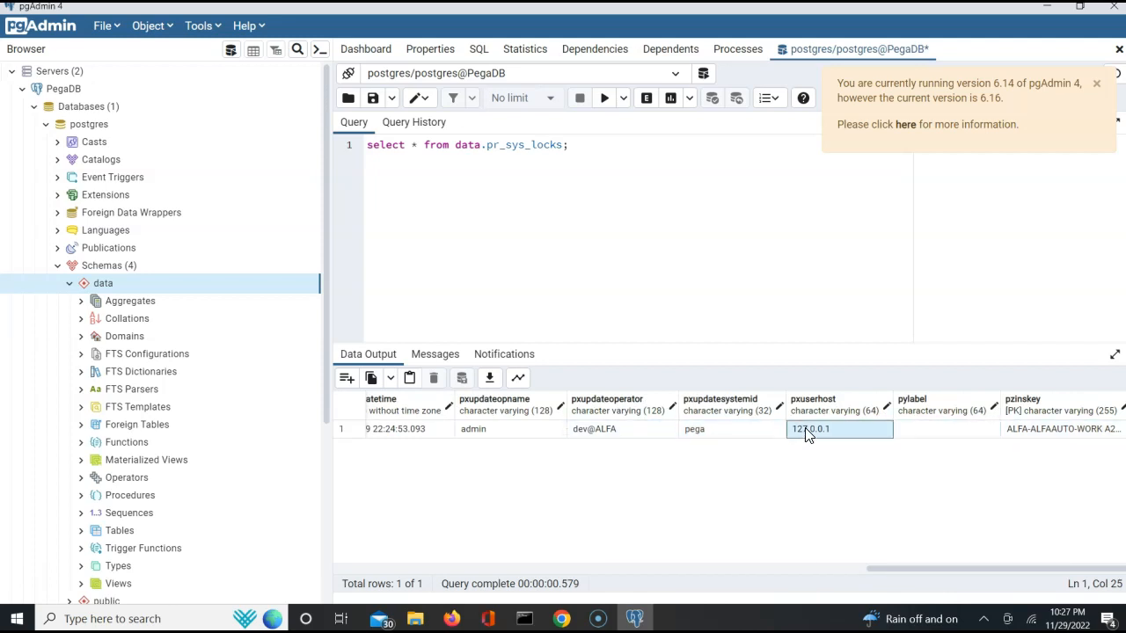
key("Home")
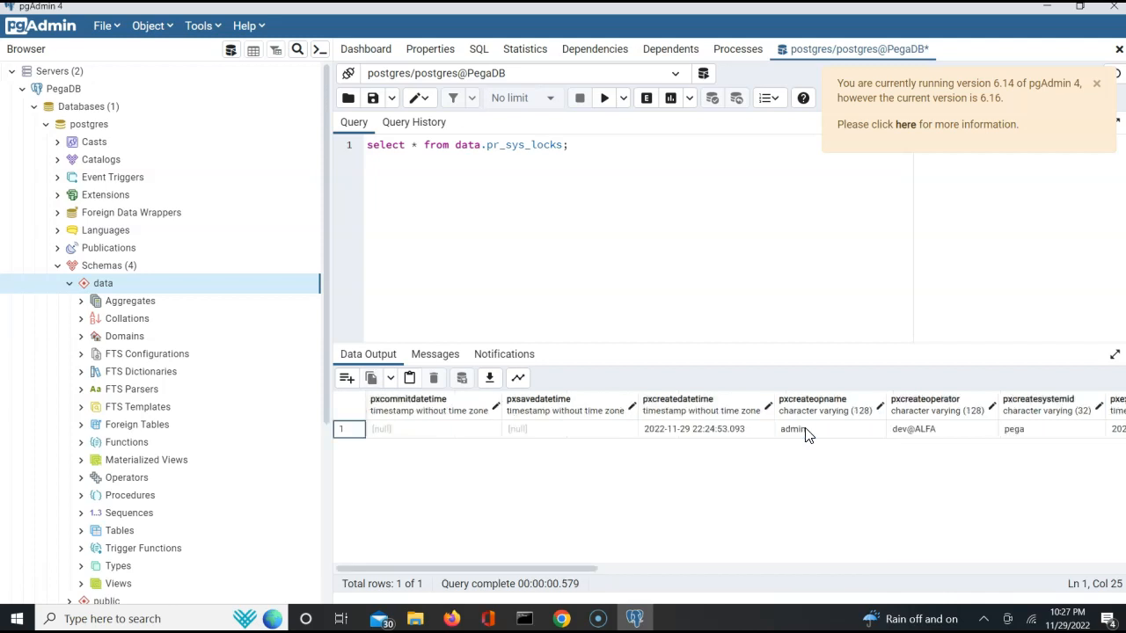
- Close case A20221130-1 in the developer's browser and rerun the pr_sys_locks query in pgAdmin
left_click(453, 619)
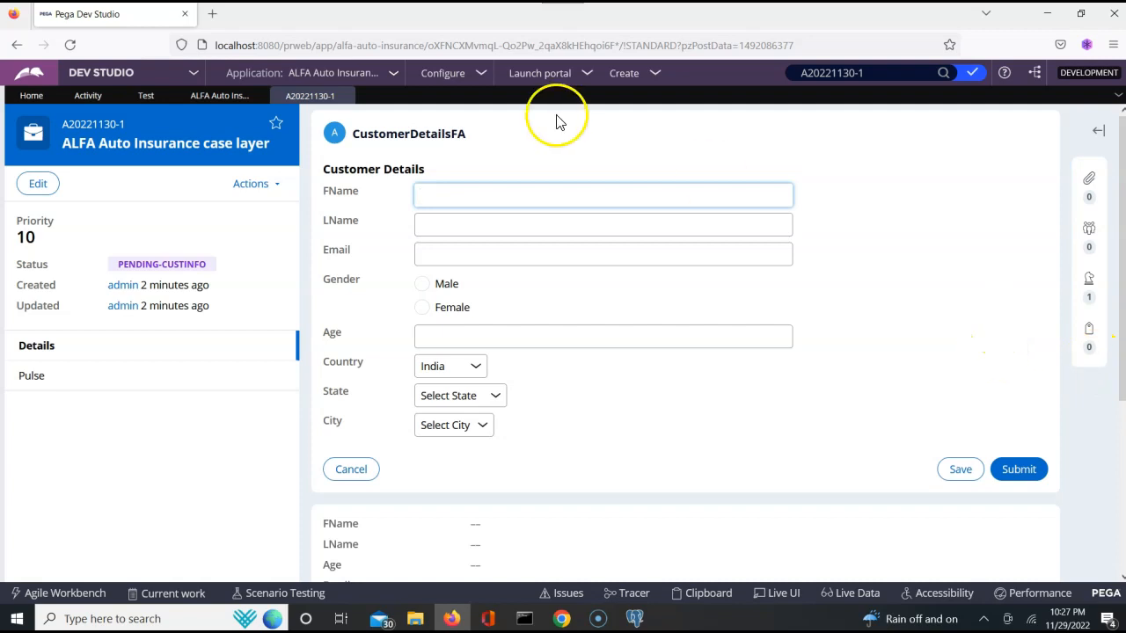
left_click(344, 95)
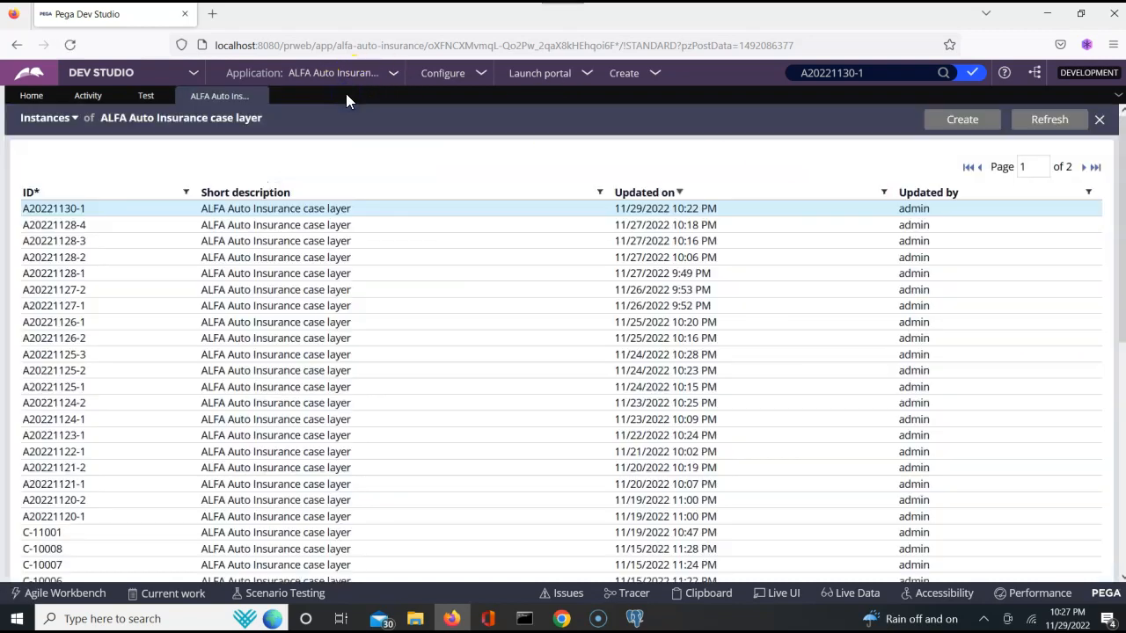
left_click(634, 618)
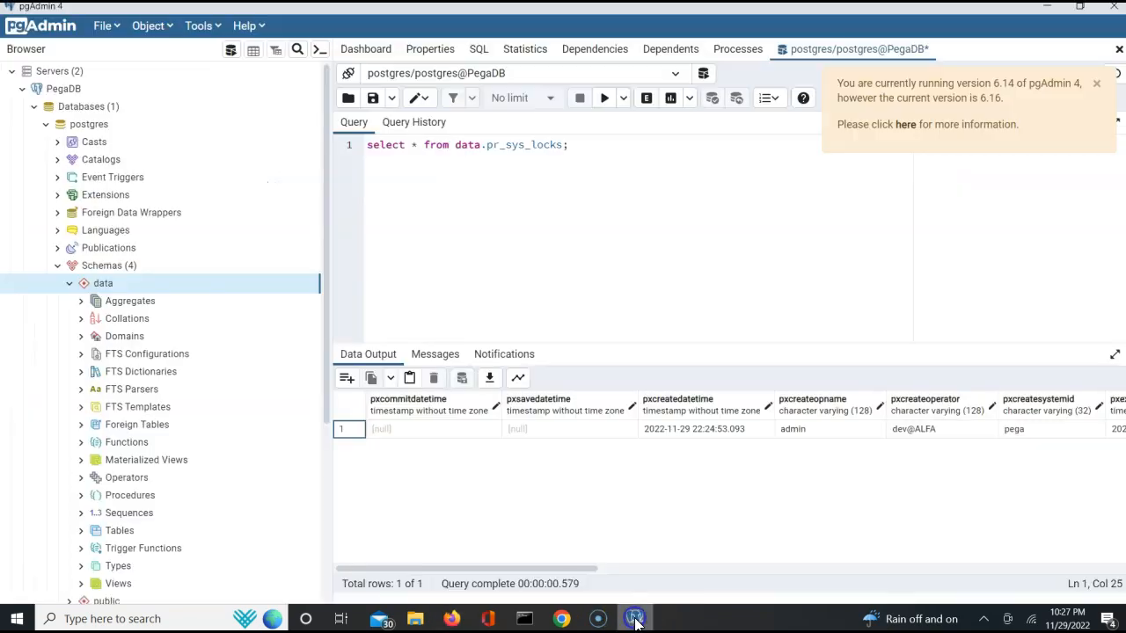
left_click(607, 99)
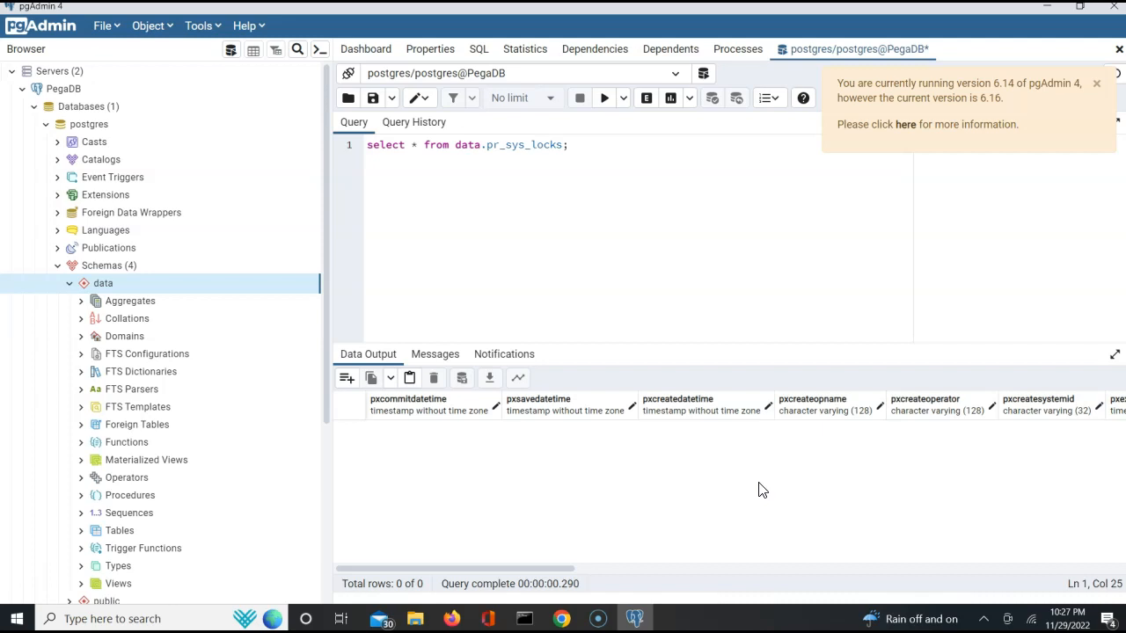
- Switch to the admin's browser and open the ALFAAuto ruleset's Versions tab
left_click(559, 619)
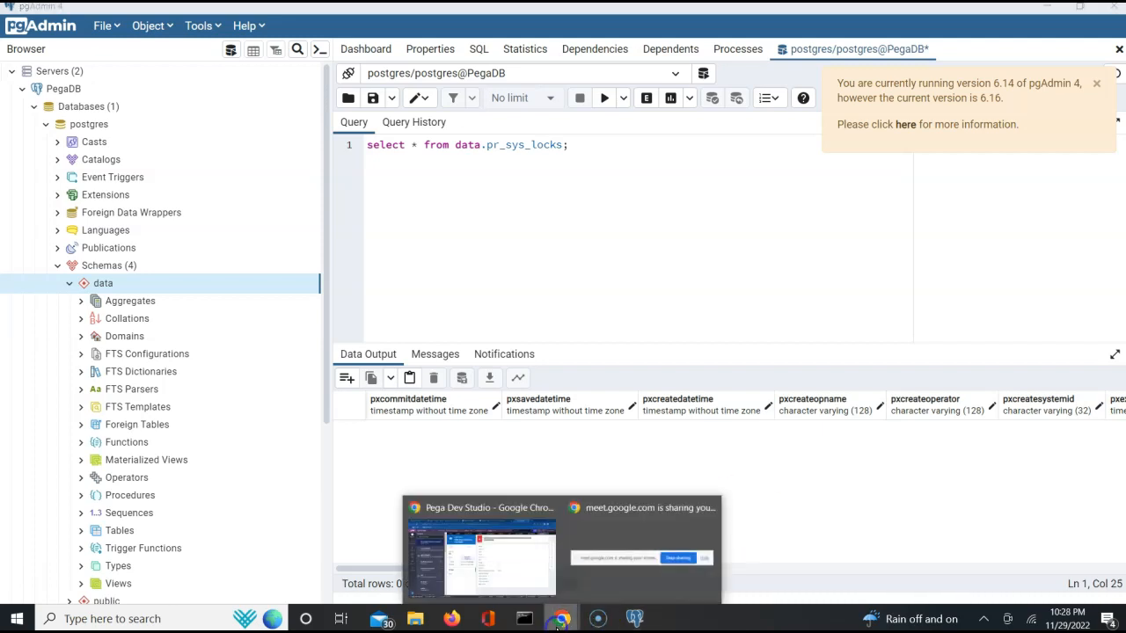
left_click(517, 581)
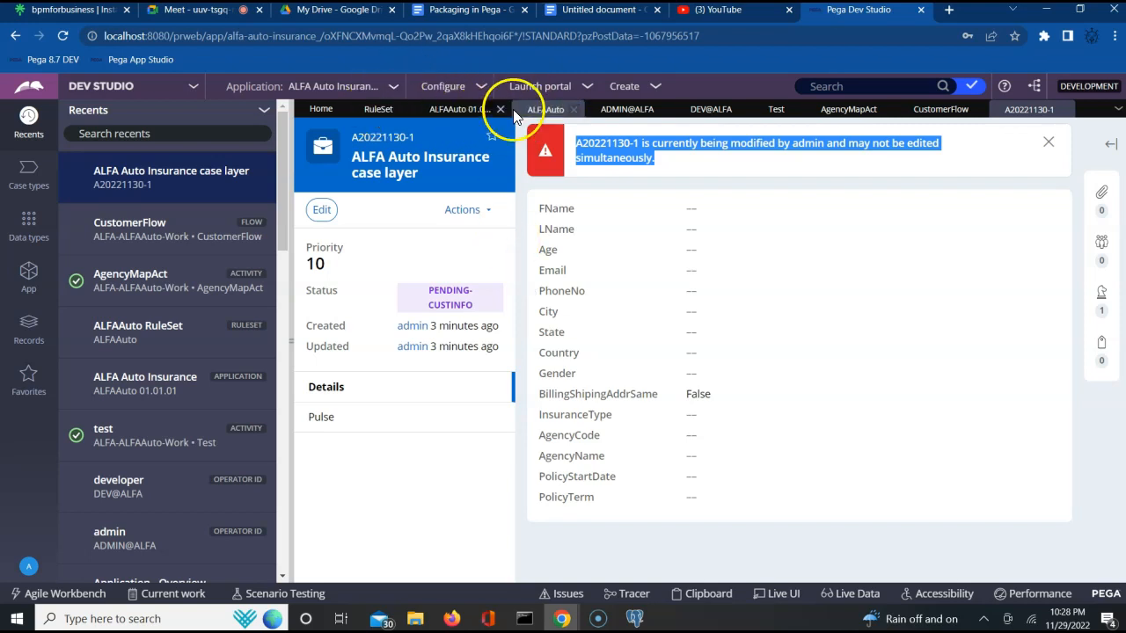
left_click(632, 113)
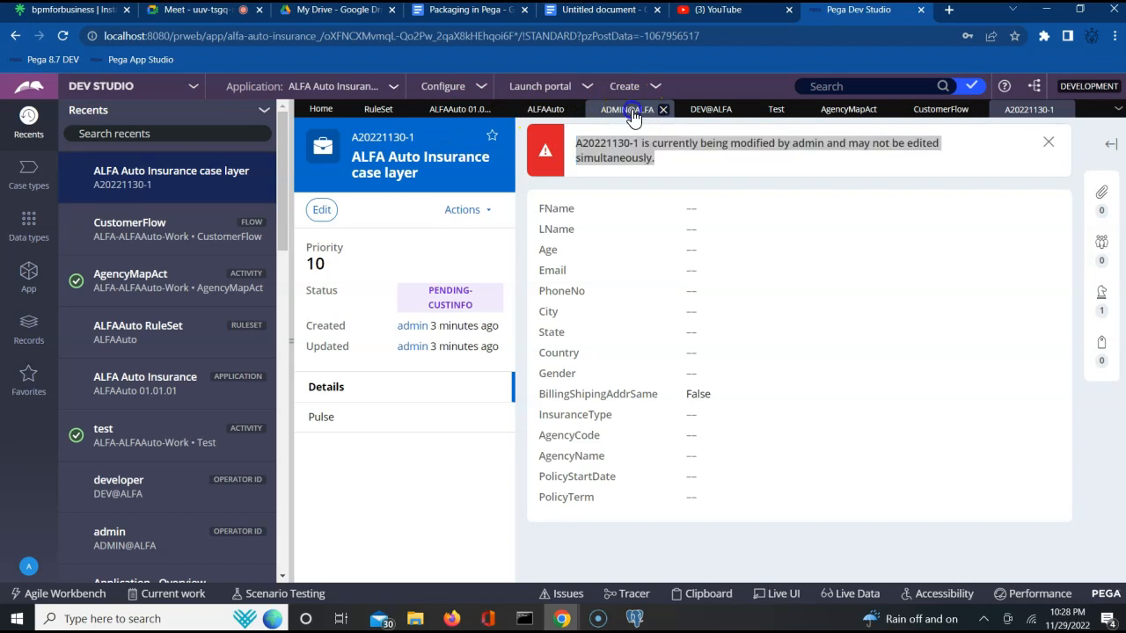
left_click(538, 112)
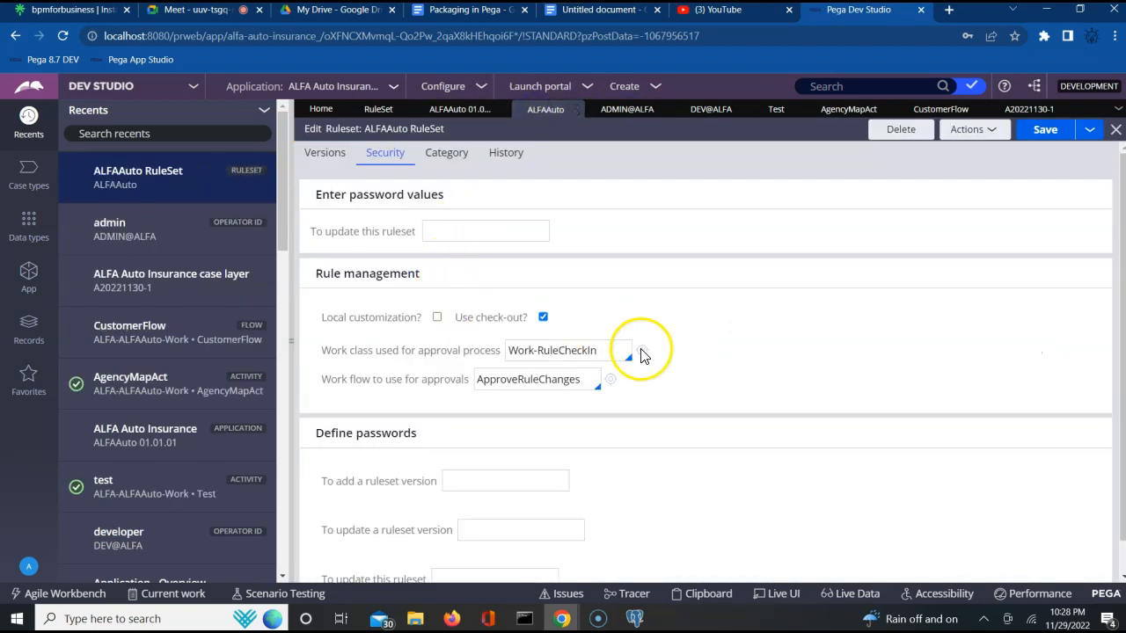
left_click(323, 154)
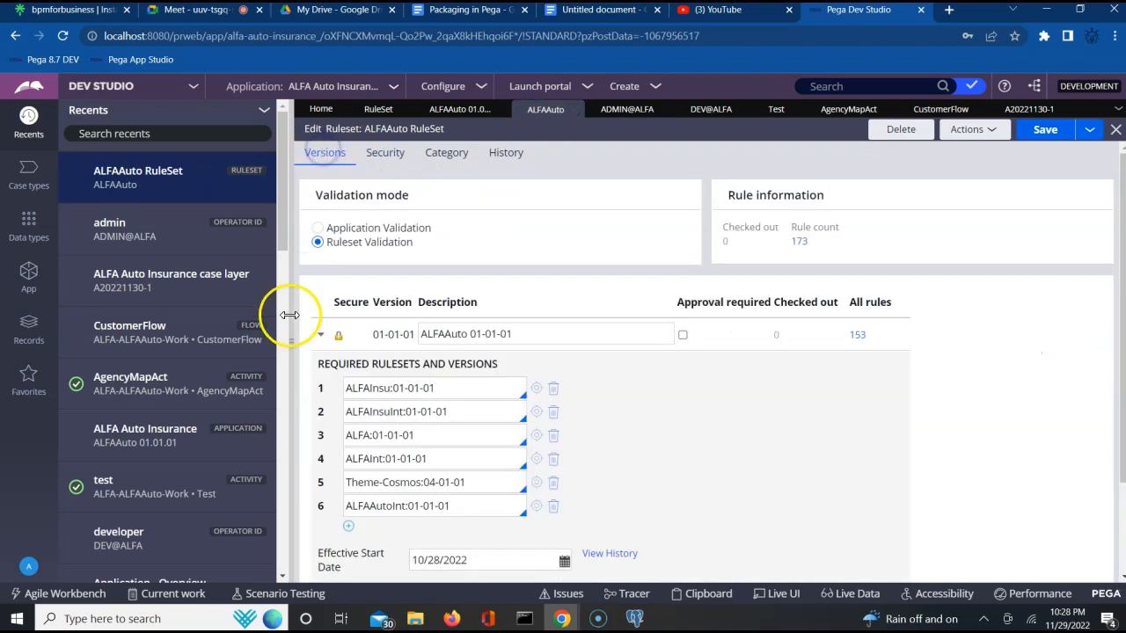
left_click(321, 338)
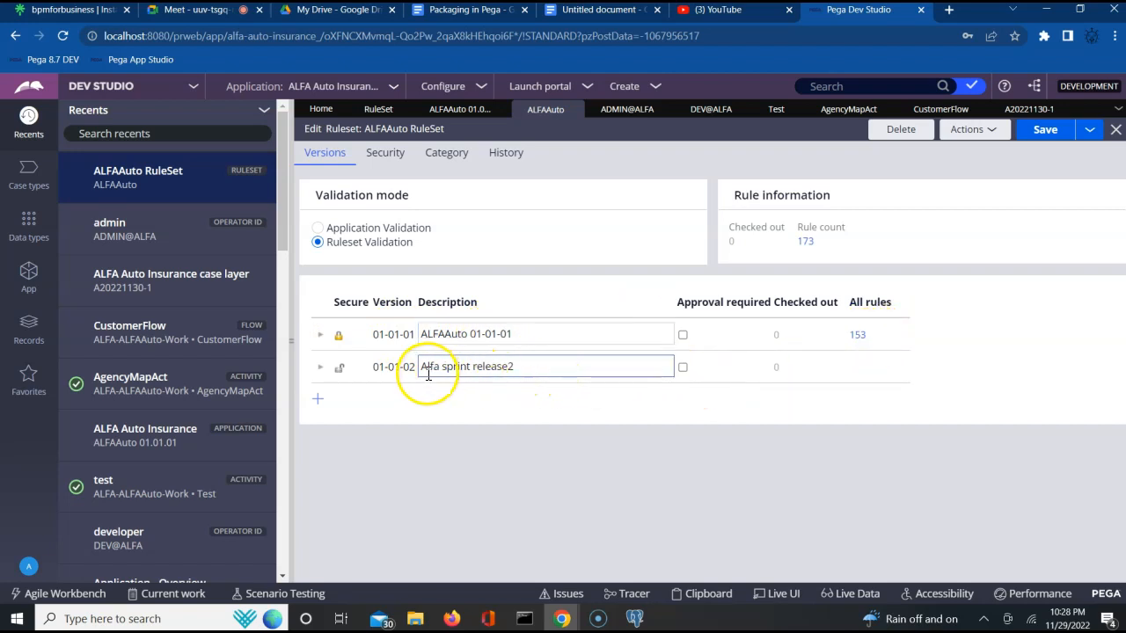
- Examine the ruleset's 01-01-01 and 01-01-02 version rows
double_click(388, 368)
left_click(408, 368)
double_click(409, 369)
left_click(410, 369)
double_click(410, 369)
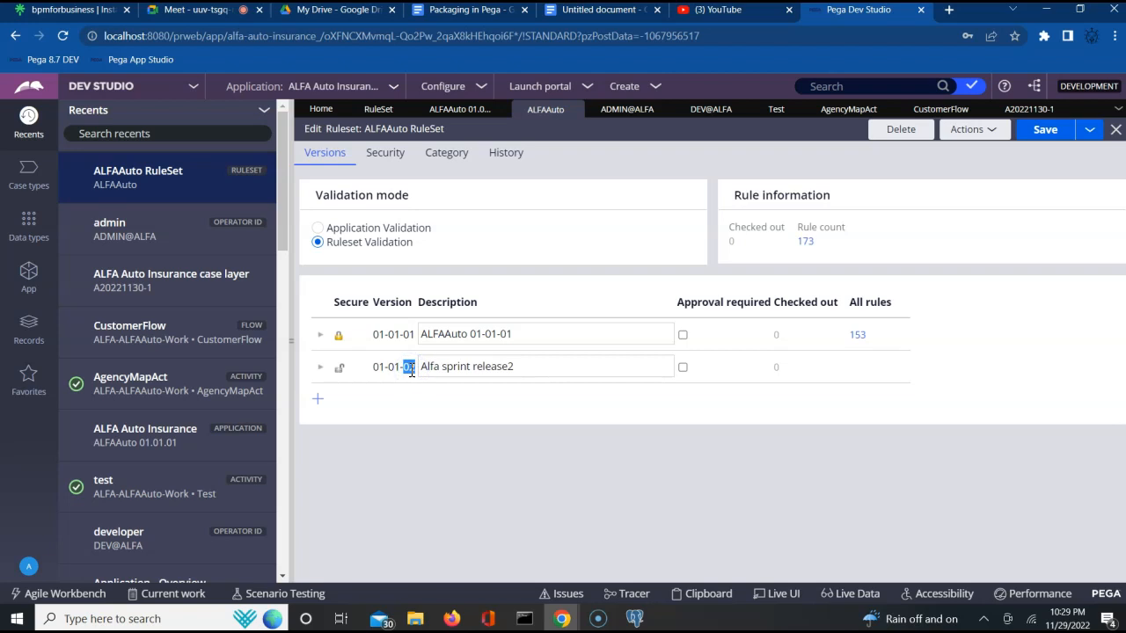
left_click(387, 370)
double_click(390, 370)
left_click(392, 373)
double_click(379, 370)
triple_click(379, 371)
left_click(379, 372)
left_click(399, 369)
left_click(396, 367)
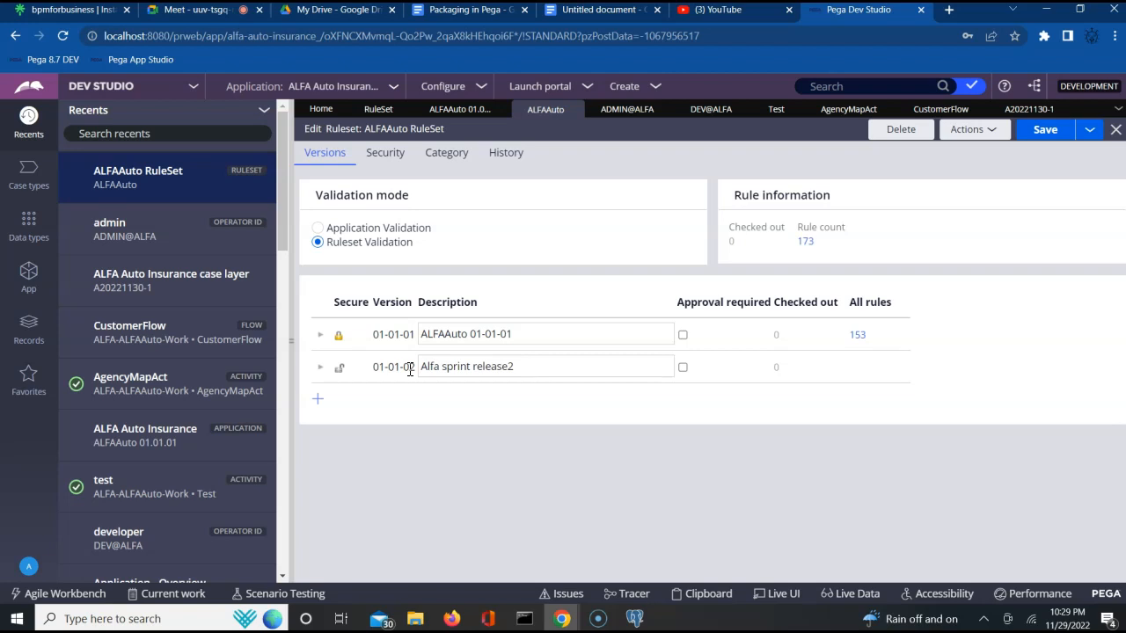
left_click(320, 336)
left_click(320, 336)
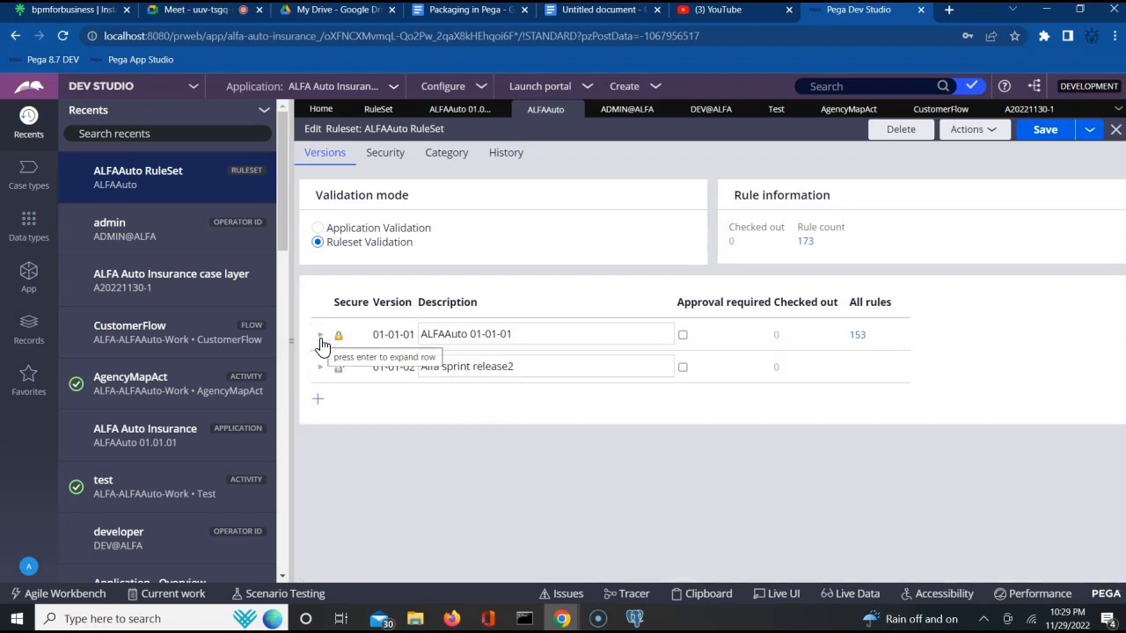
triple_click(391, 334)
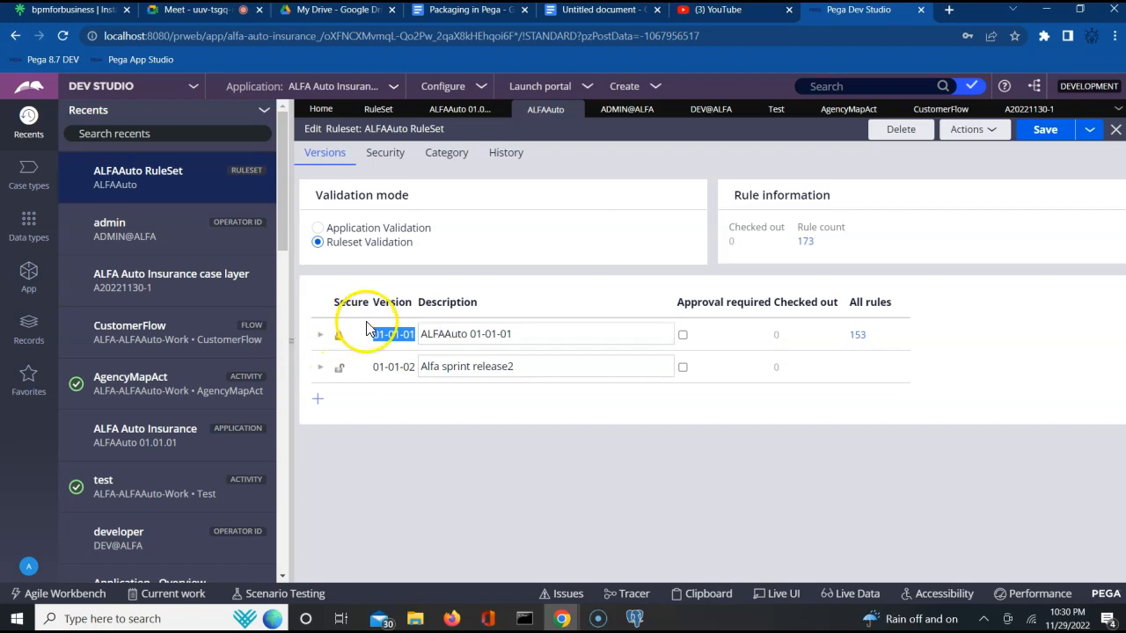
left_click(321, 335)
left_click(321, 339)
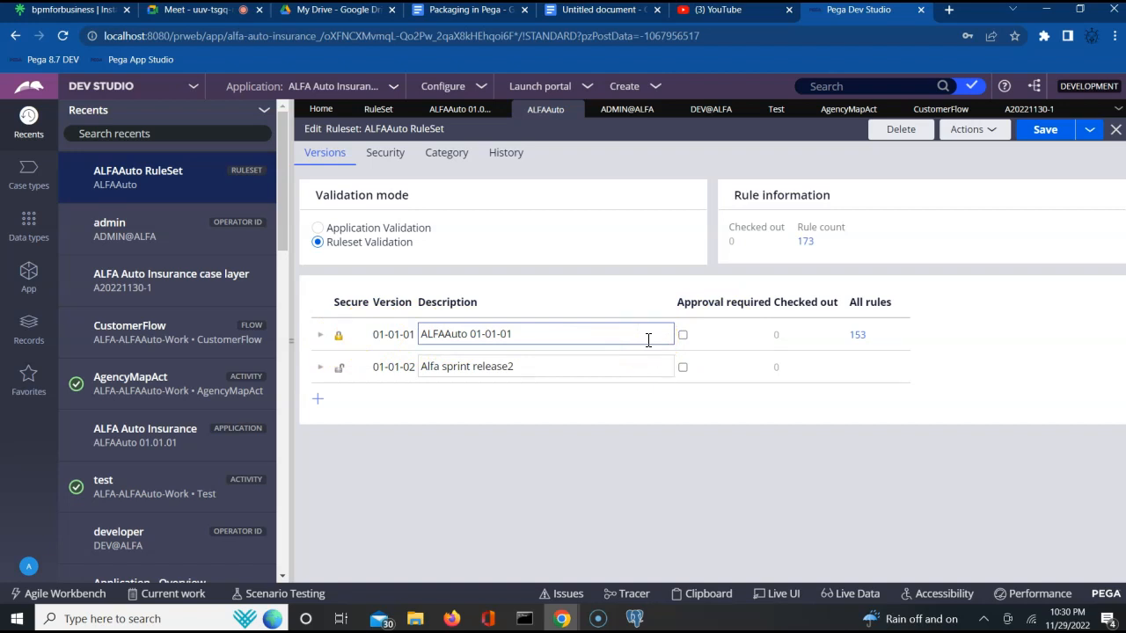
- Open the application Package wizard from the configuration's Distribution options
left_click(350, 87)
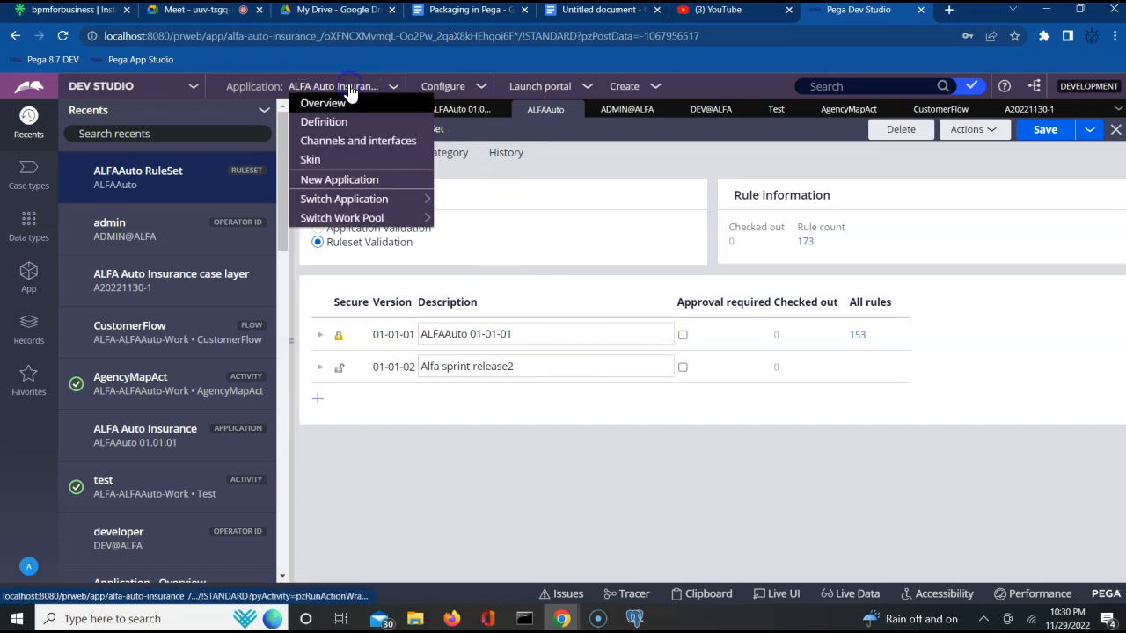
left_click(430, 84)
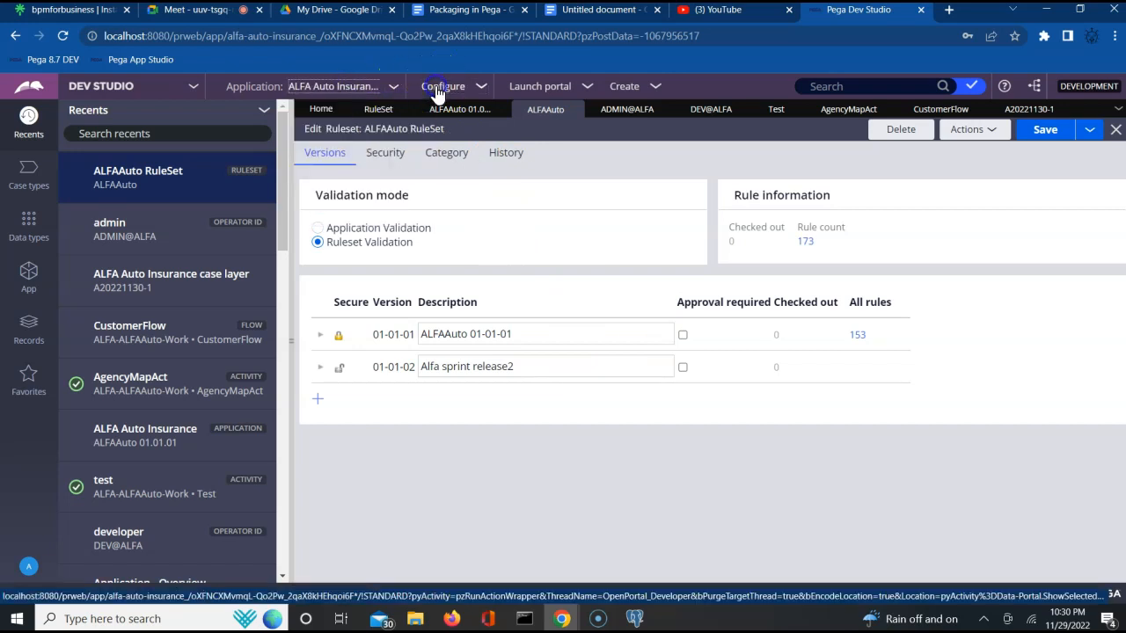
left_click(439, 91)
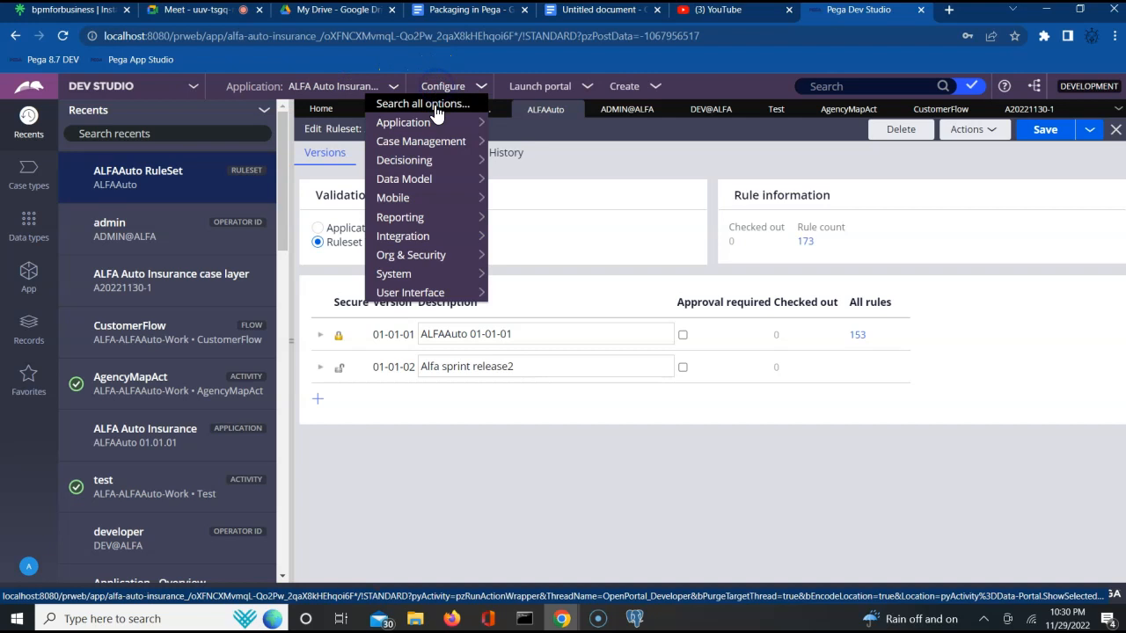
mouse_move(425, 121)
left_click(517, 130)
left_click(536, 219)
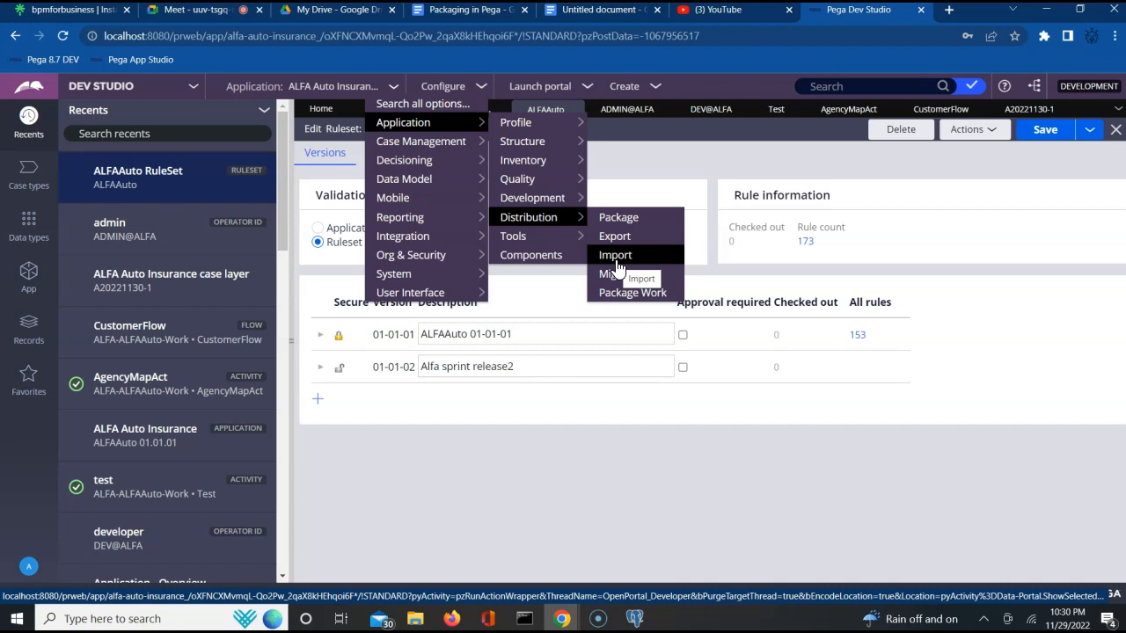
mouse_move(478, 226)
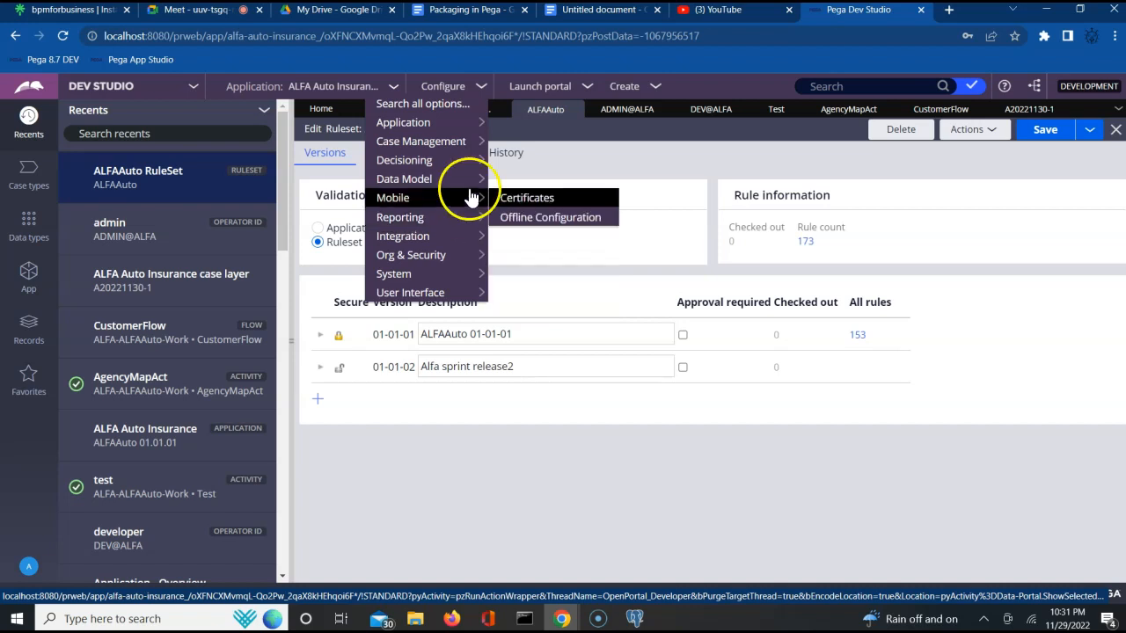
mouse_move(525, 228)
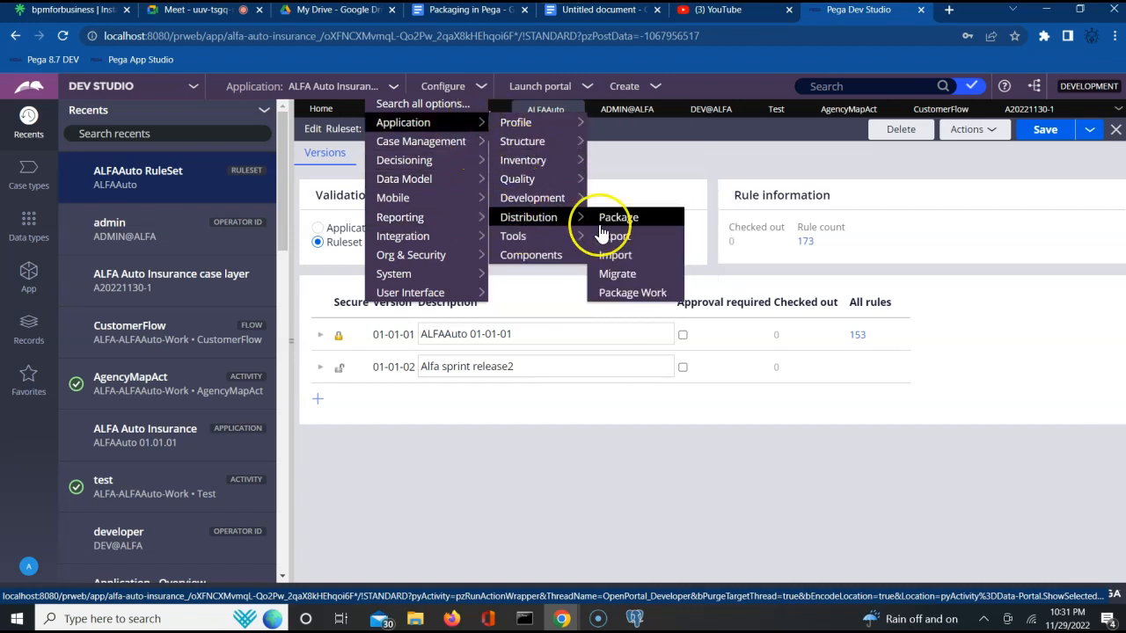
left_click(632, 220)
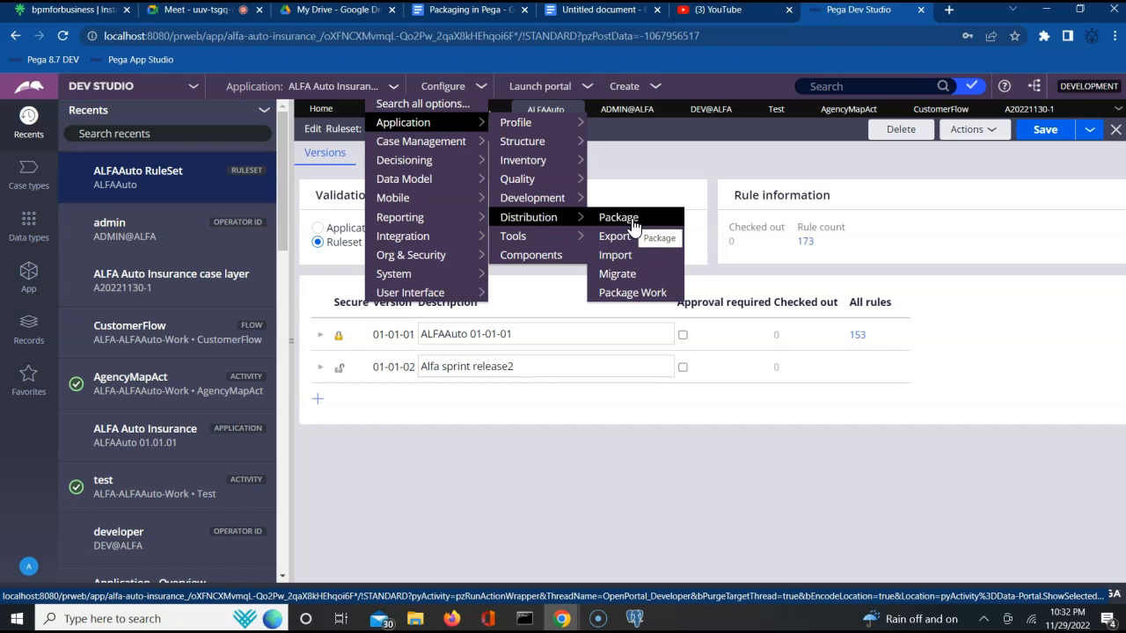
left_click(637, 224)
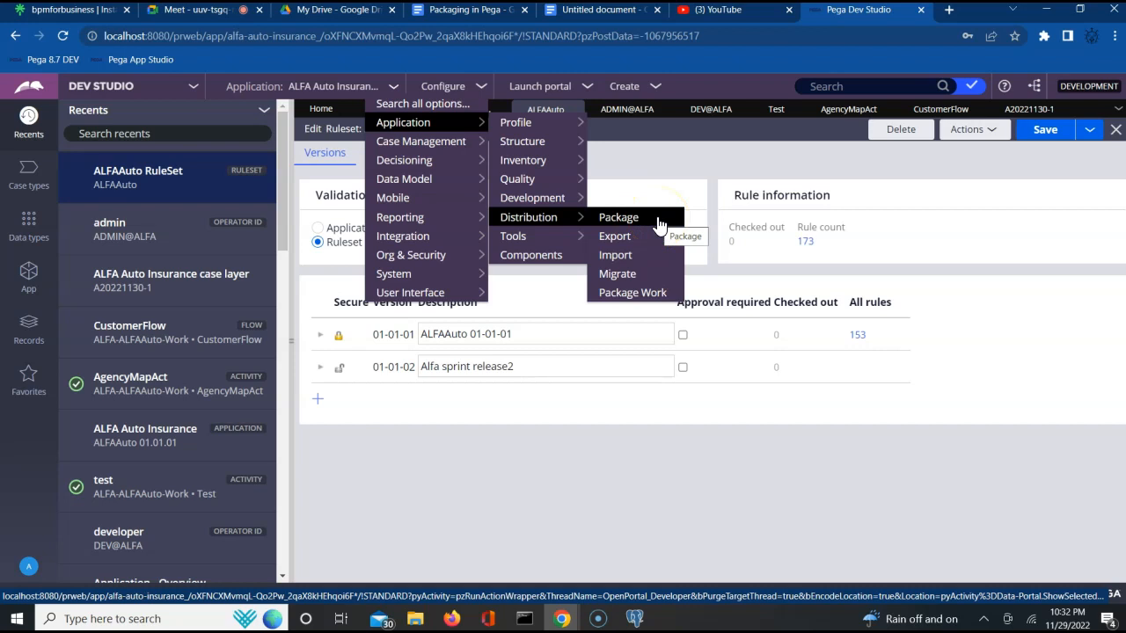